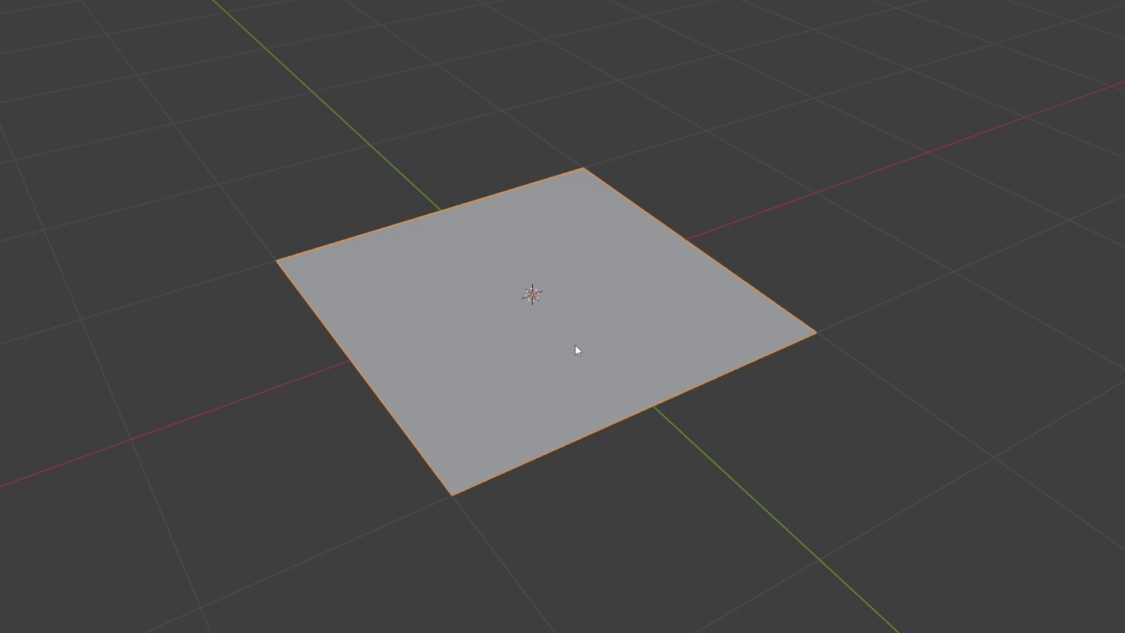
View the plane from the top and subdivide its whole mesh five times in Edit Mode.
{"action": "scroll", "coordinate": [646, 330], "scroll_direction": "up", "scroll_amount": 1}
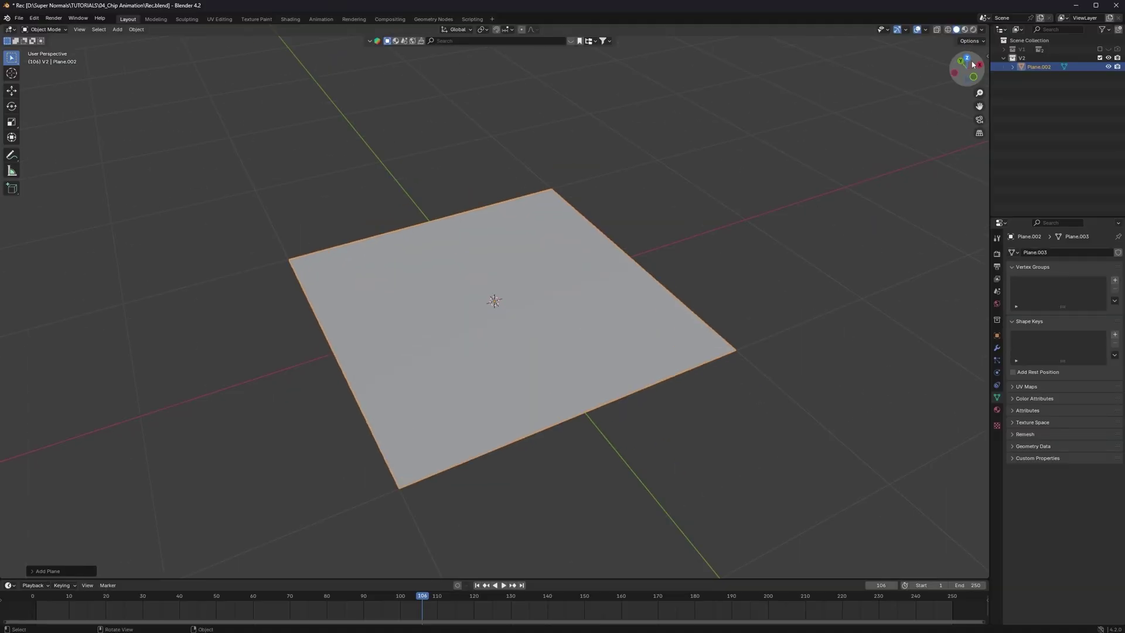
{"action": "left_click", "coordinate": [970, 59]}
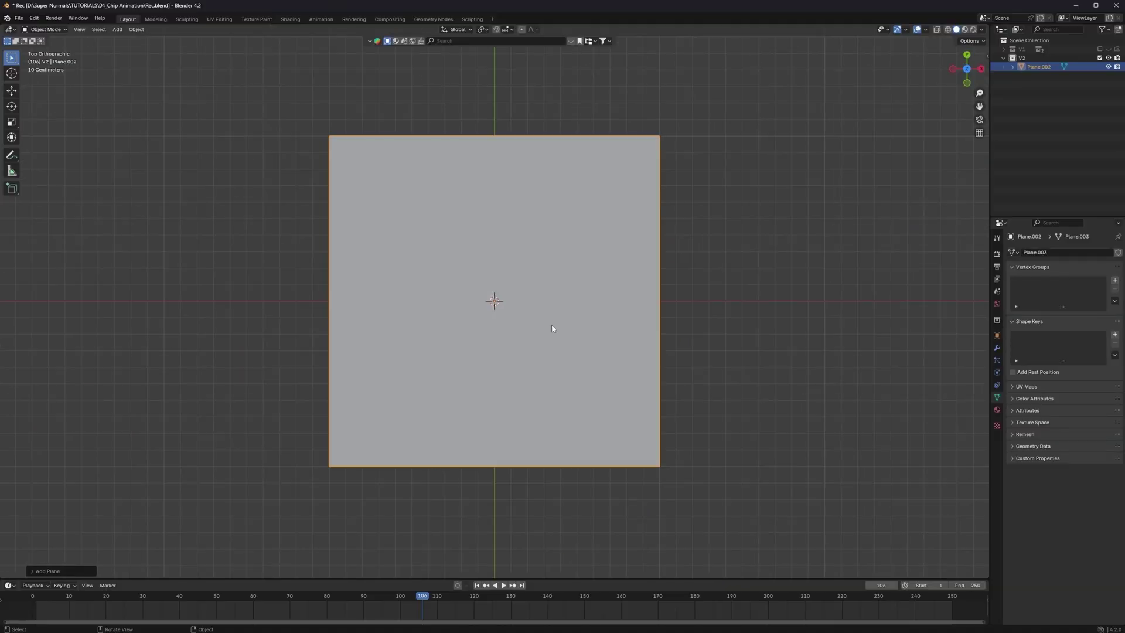
{"action": "key", "text": "Tab"}
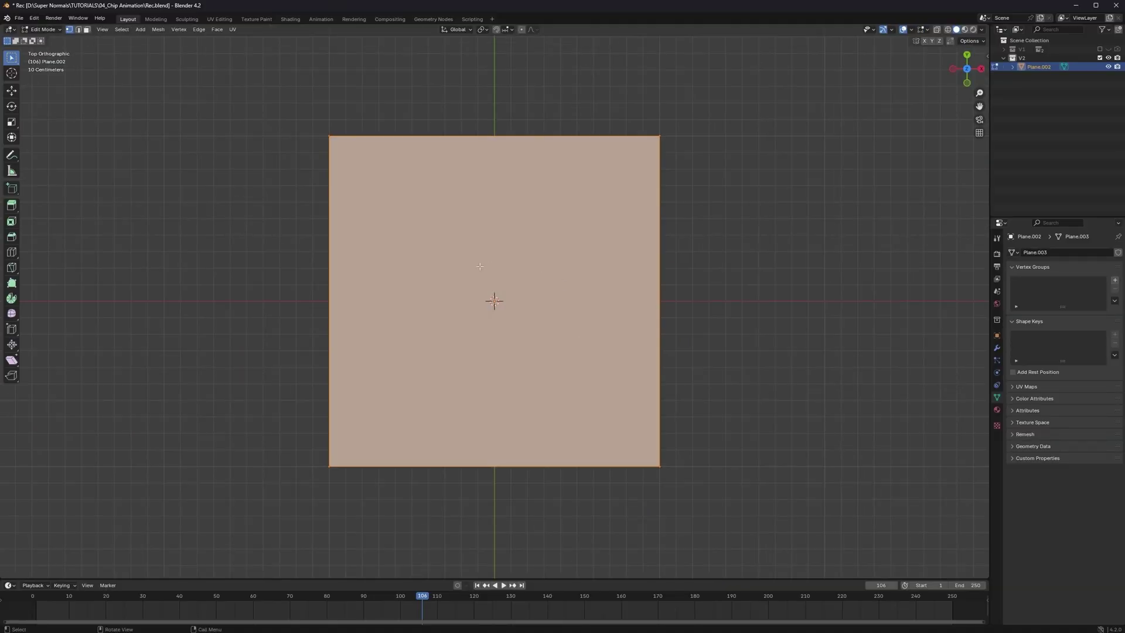
{"action": "right_click", "coordinate": [538, 243]}
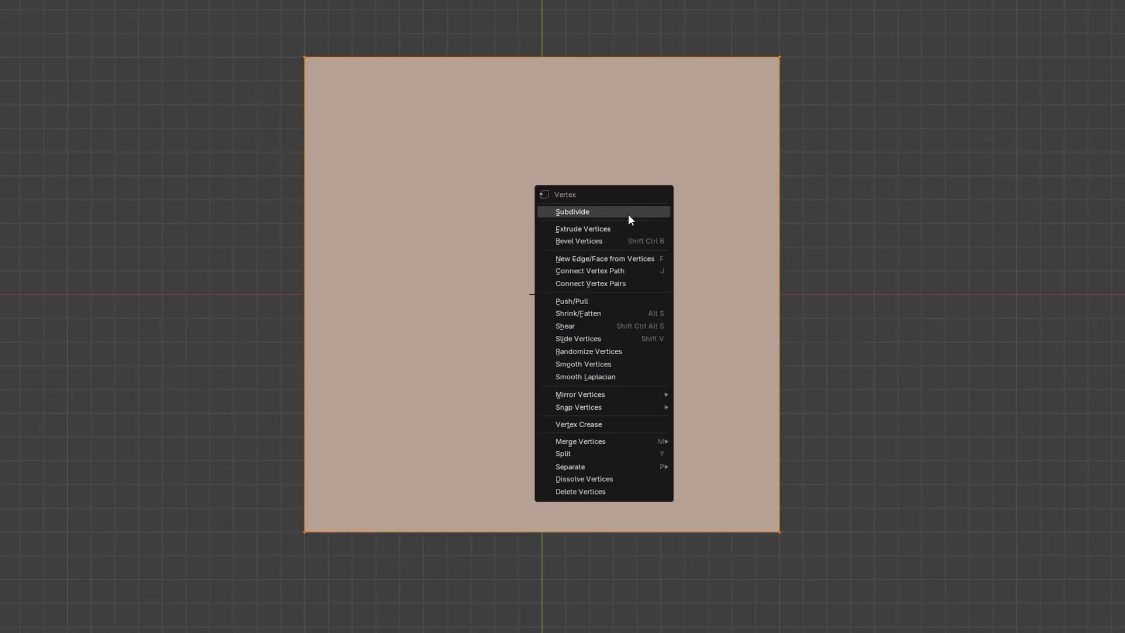
{"action": "left_click", "coordinate": [628, 212]}
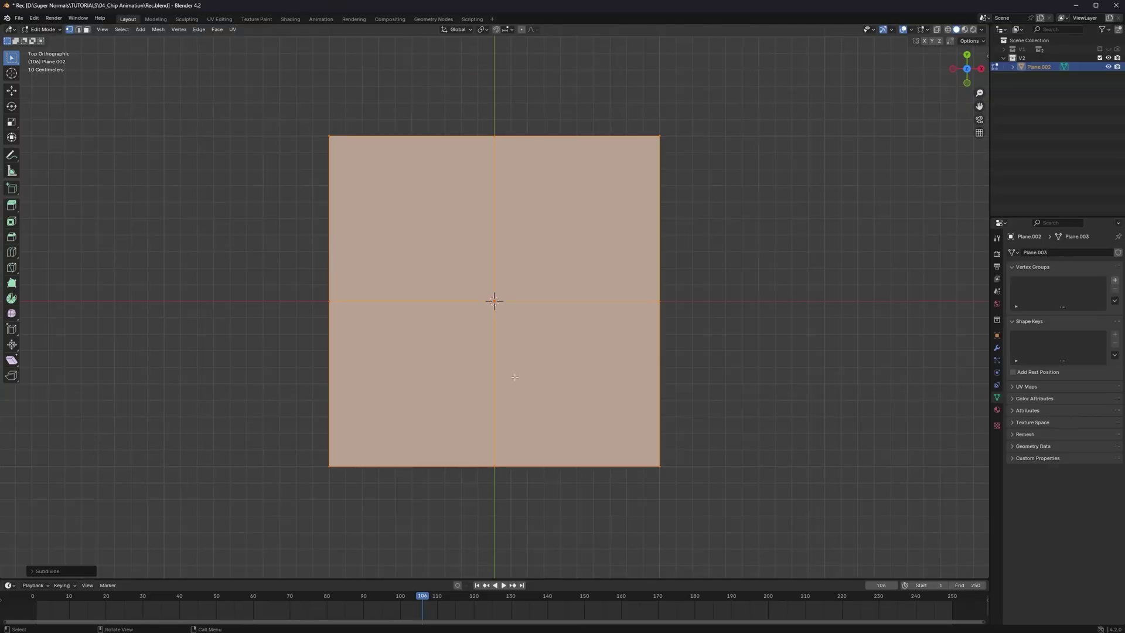
{"action": "right_click", "coordinate": [572, 263]}
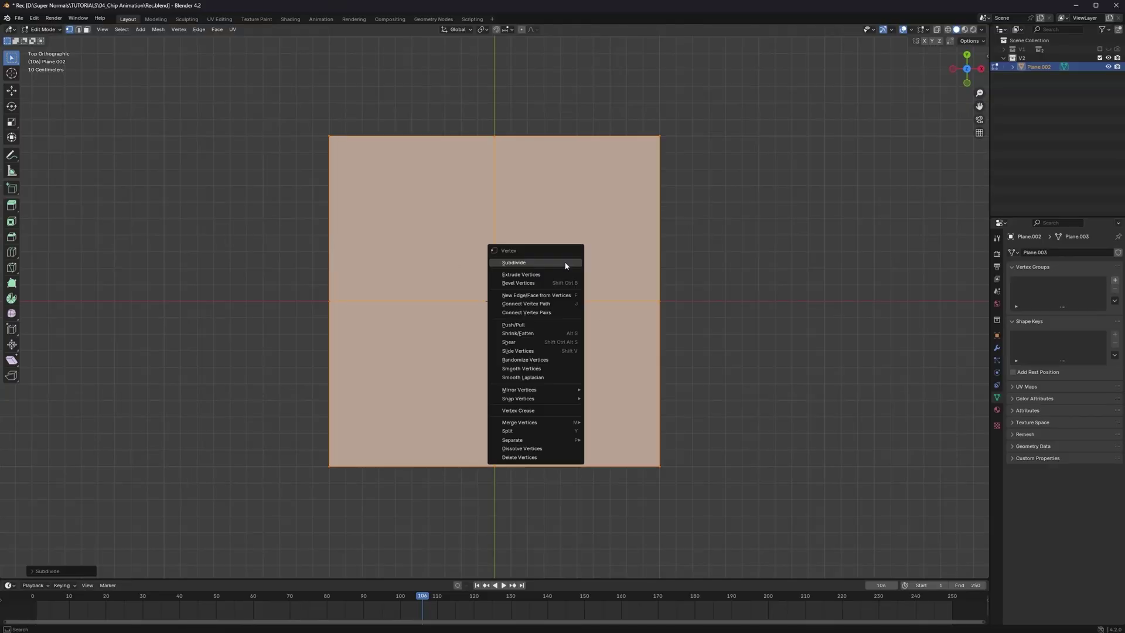
{"action": "left_click", "coordinate": [572, 261]}
{"action": "right_click", "coordinate": [565, 263]}
{"action": "left_click", "coordinate": [565, 264]}
{"action": "right_click", "coordinate": [565, 265]}
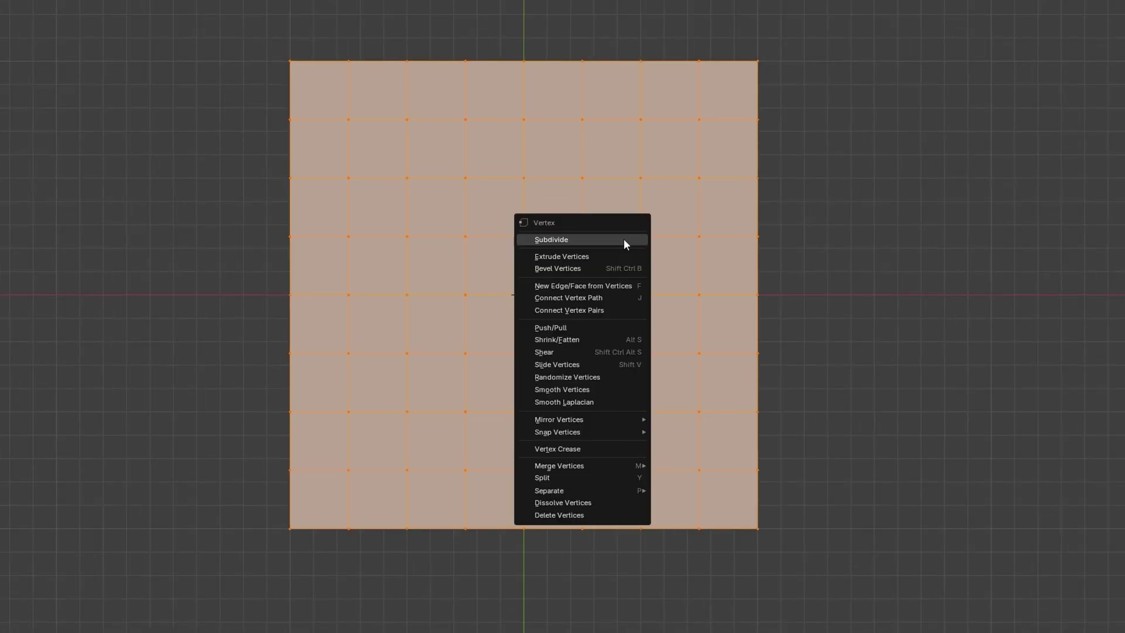
{"action": "left_click", "coordinate": [623, 240]}
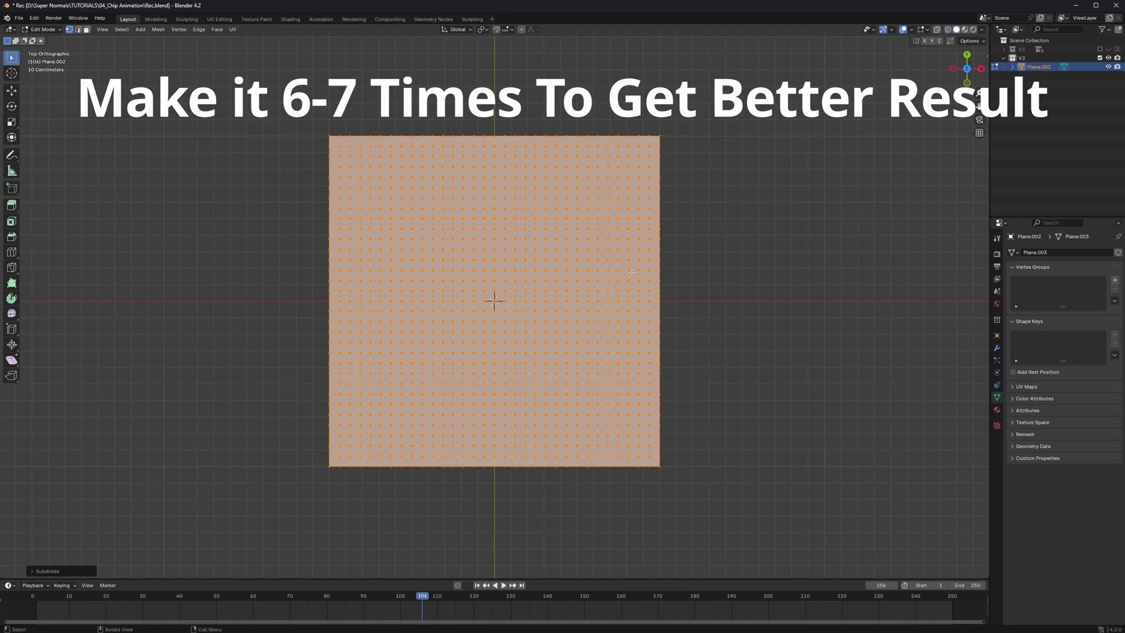
Apply Poke Faces to all faces of the subdivided plane in face select mode.
{"action": "key", "text": "3"}
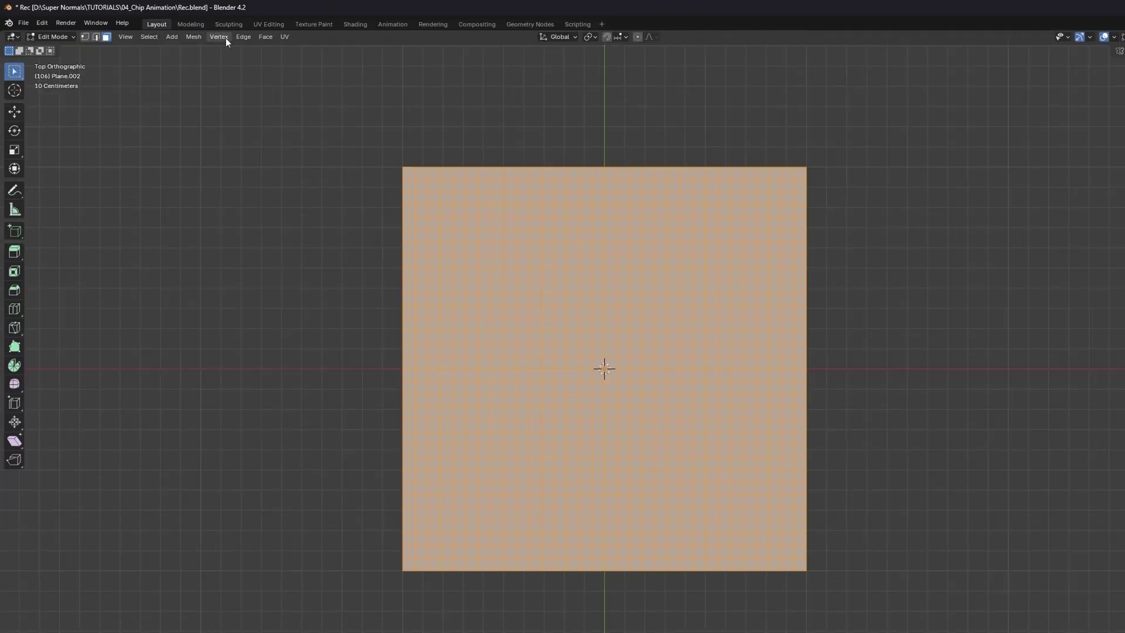
{"action": "left_click", "coordinate": [216, 29]}
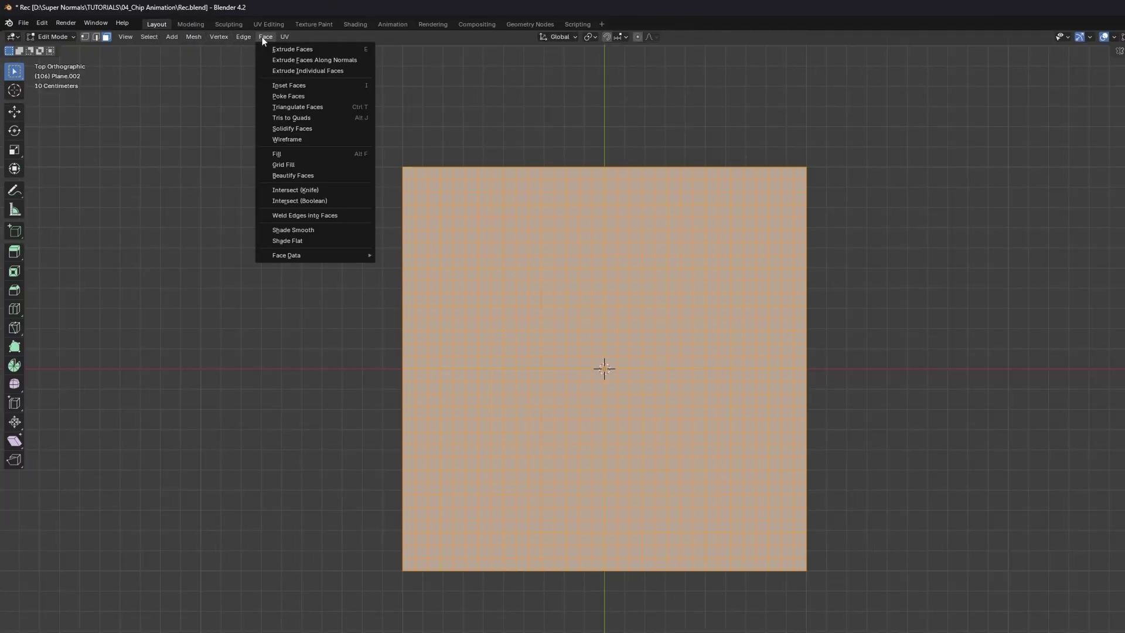
{"action": "left_click", "coordinate": [318, 97]}
{"action": "scroll", "coordinate": [636, 366], "scroll_direction": "up", "scroll_amount": 4}
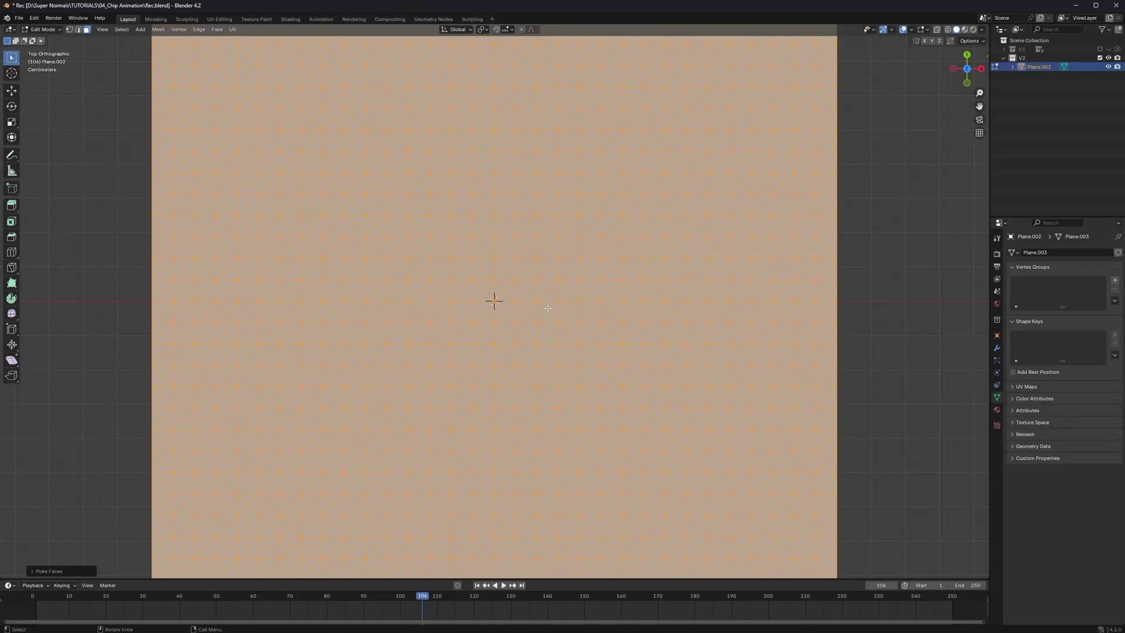
Clear the selection and select a trial chain of connected edges running outward from the plane's center.
{"action": "key", "text": "alt+a"}
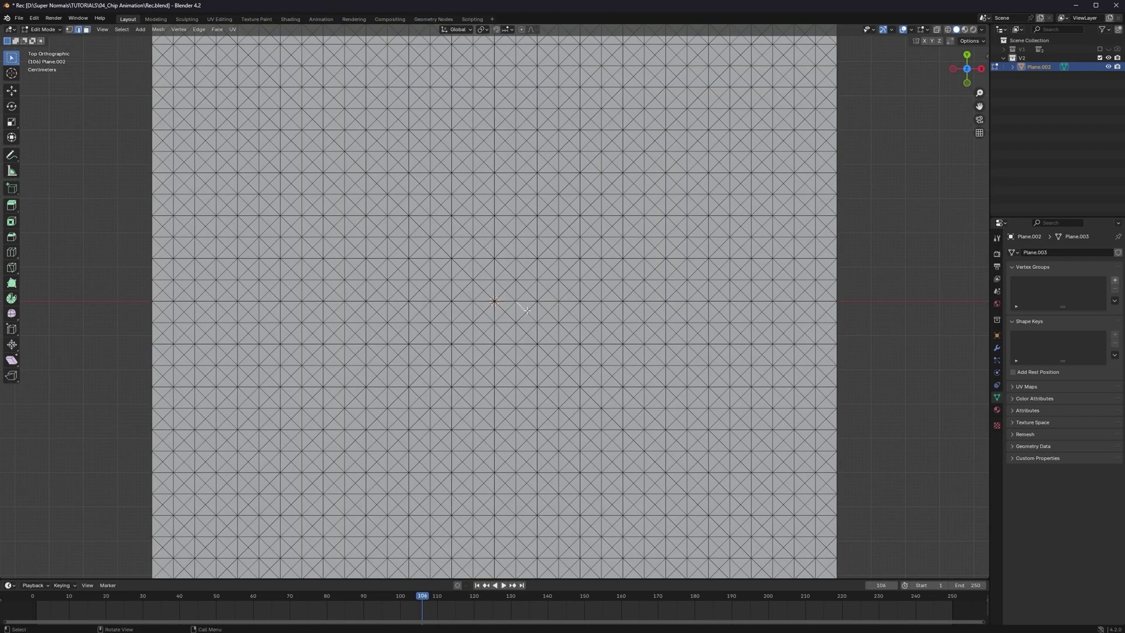
{"action": "scroll", "coordinate": [502, 311], "scroll_direction": "up", "scroll_amount": 6}
{"action": "middle_click_drag", "start_coordinate": [514, 333], "coordinate": [486, 344]}
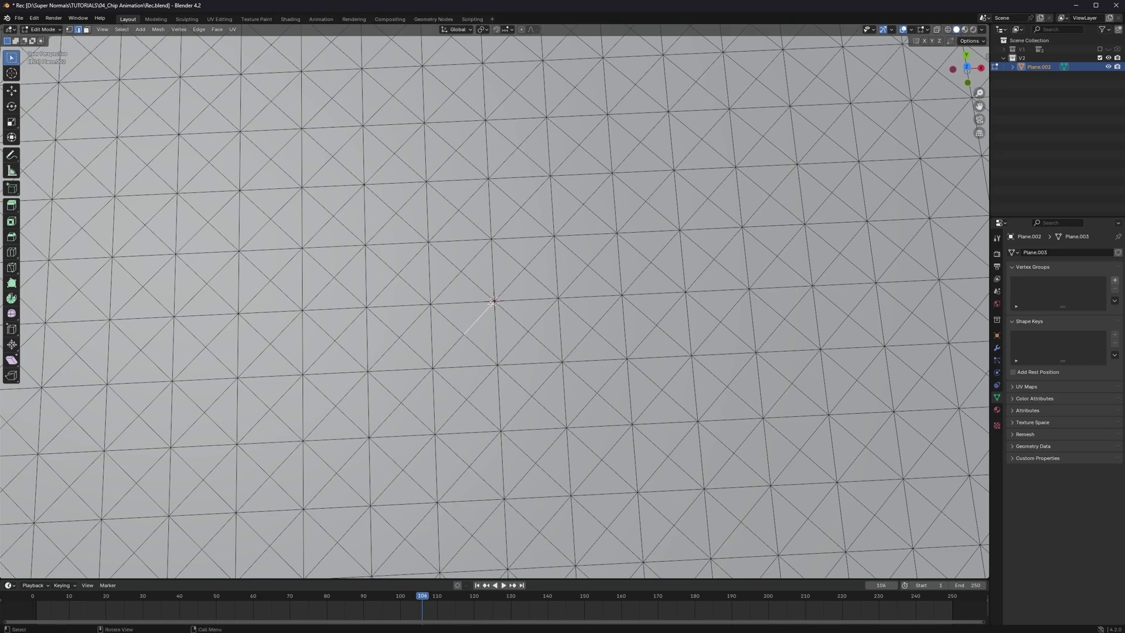
{"action": "left_click", "coordinate": [444, 346], "text": "shift"}
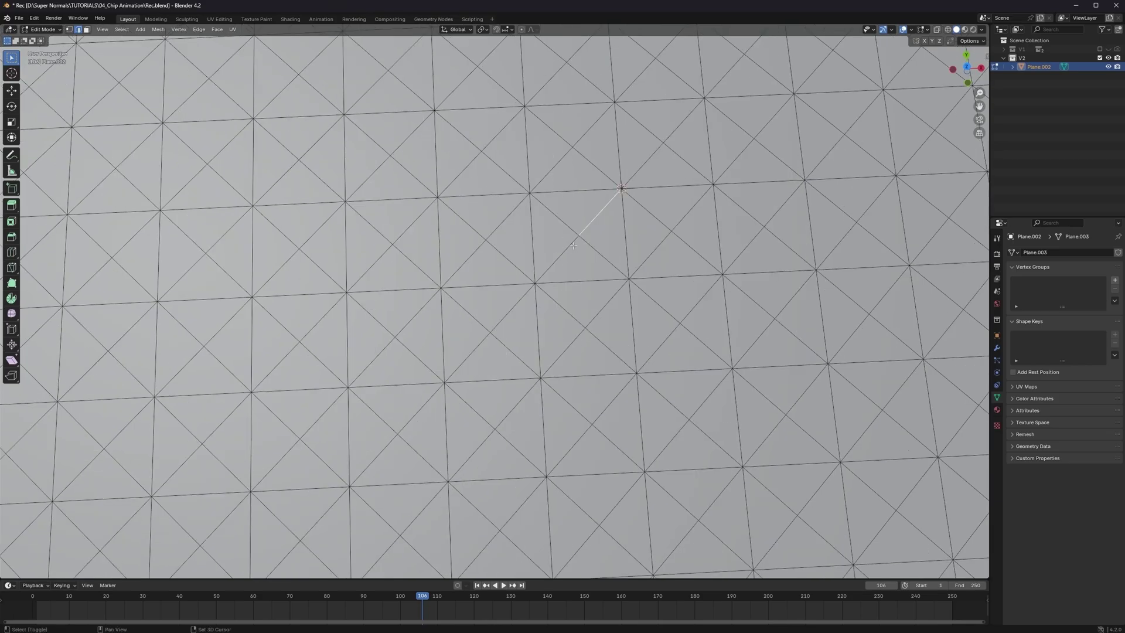
{"action": "left_click", "coordinate": [554, 261], "text": "shift"}
{"action": "left_click", "coordinate": [481, 286], "text": "shift"}
{"action": "left_click", "coordinate": [419, 291], "text": "shift"}
{"action": "left_click", "coordinate": [323, 317], "text": "shift"}
{"action": "left_click", "coordinate": [285, 351], "text": "shift"}
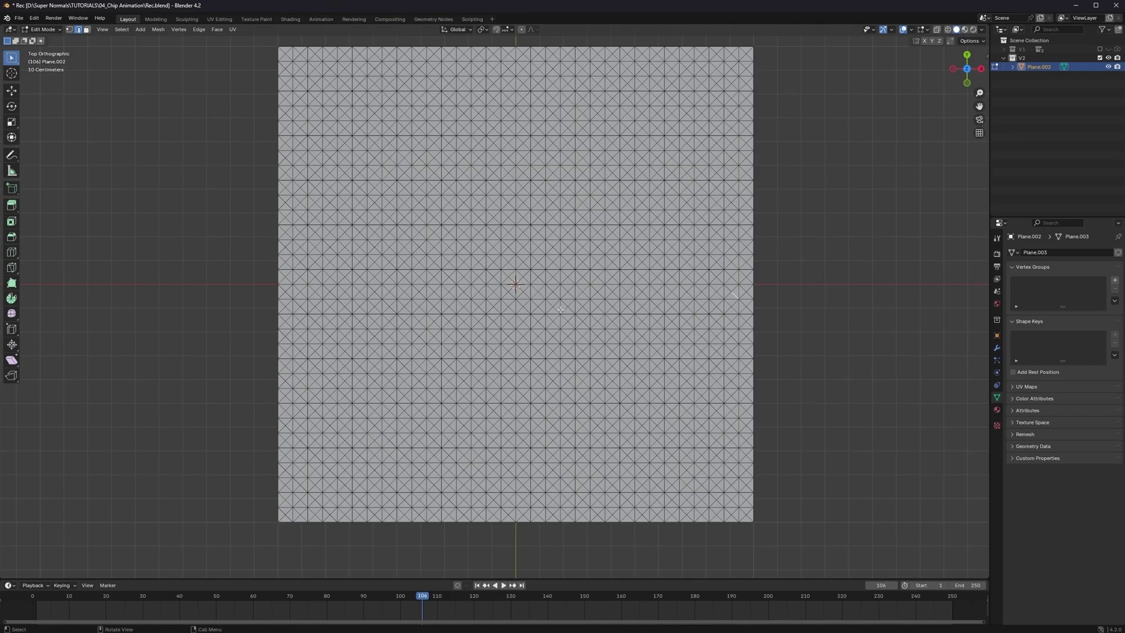
Select a small square block of vertices at the center of the plane in vertex select mode.
{"action": "key", "text": "1"}
{"action": "left_click", "coordinate": [696, 266]}
{"action": "scroll", "coordinate": [498, 267], "scroll_direction": "up", "scroll_amount": 4}
{"action": "left_click_drag", "start_coordinate": [500, 227], "coordinate": [577, 304]}
{"action": "left_click_drag", "start_coordinate": [475, 202], "coordinate": [605, 334]}
{"action": "scroll", "coordinate": [605, 333], "scroll_direction": "down", "scroll_amount": 2}
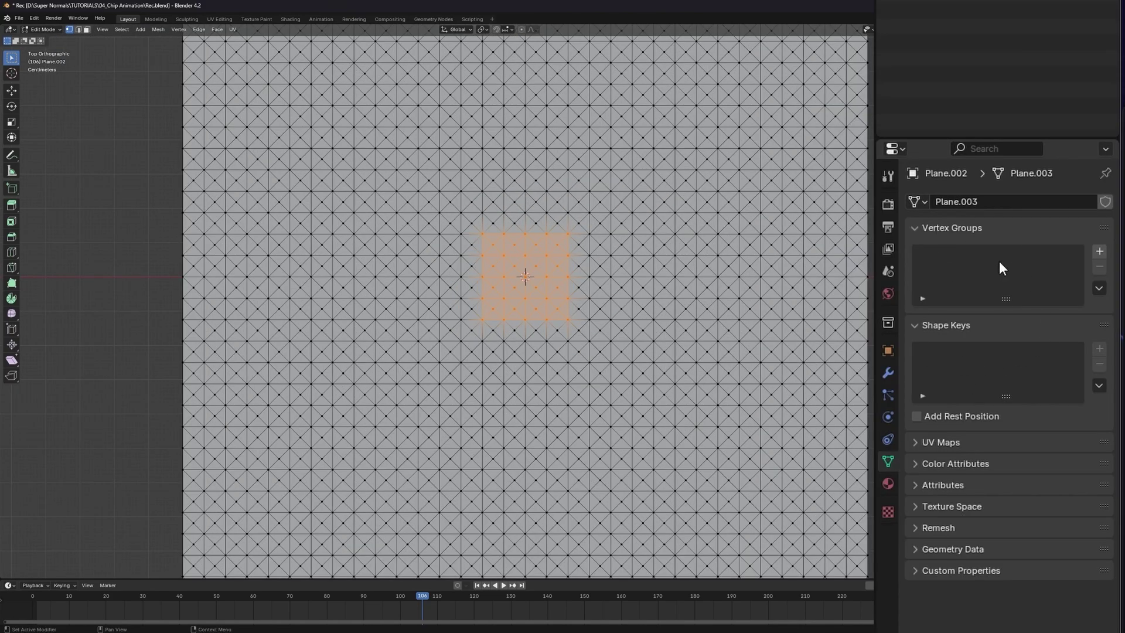
Create a vertex group named START and assign the selected center vertices to it.
{"action": "left_click", "coordinate": [1099, 251]}
{"action": "double_click", "coordinate": [952, 254]}
{"action": "type", "text": "START"}
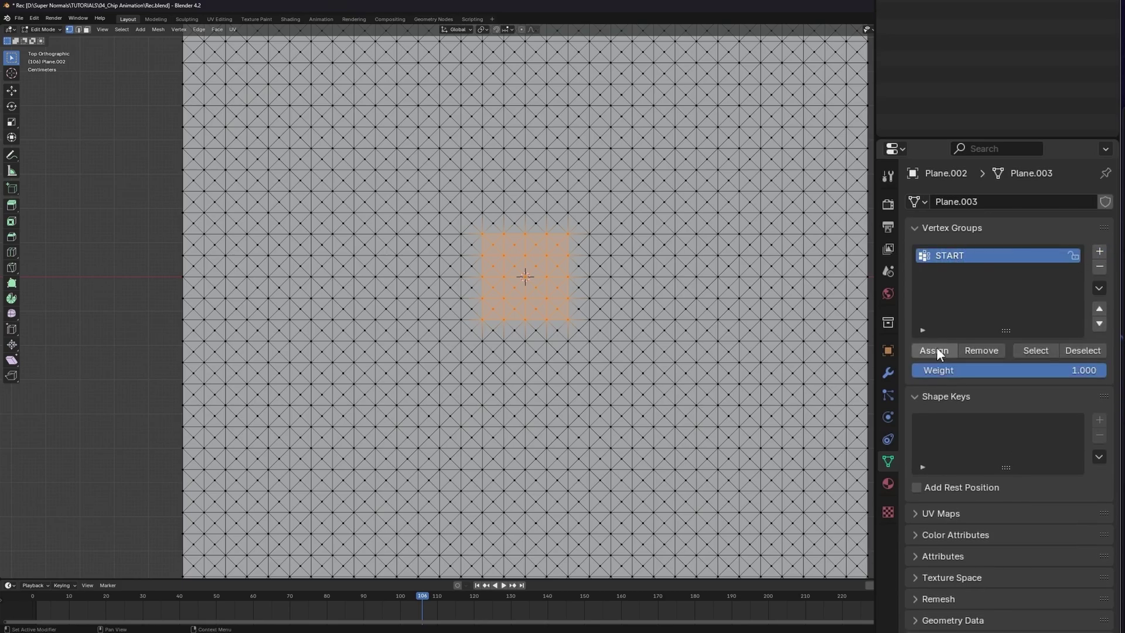
{"action": "left_click", "coordinate": [621, 288]}
Select a row of vertices near each of the plane's four sides plus a small vertex cluster near each corner.
{"action": "left_click_drag", "start_coordinate": [806, 145], "coordinate": [801, 367]}
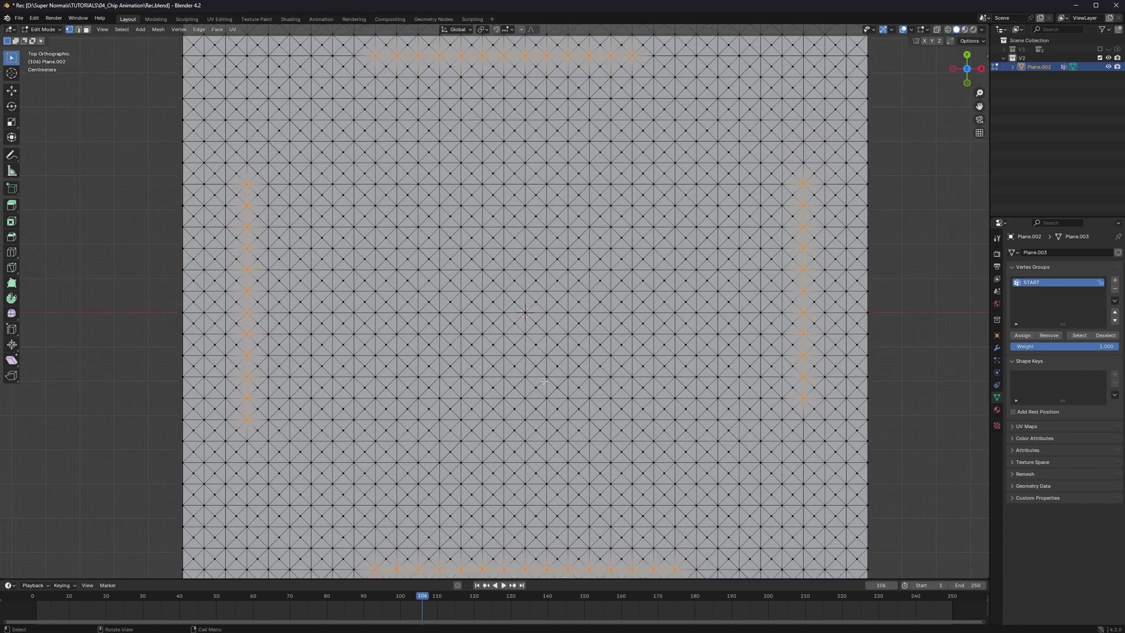
{"action": "scroll", "coordinate": [790, 243], "scroll_direction": "down", "scroll_amount": 1}
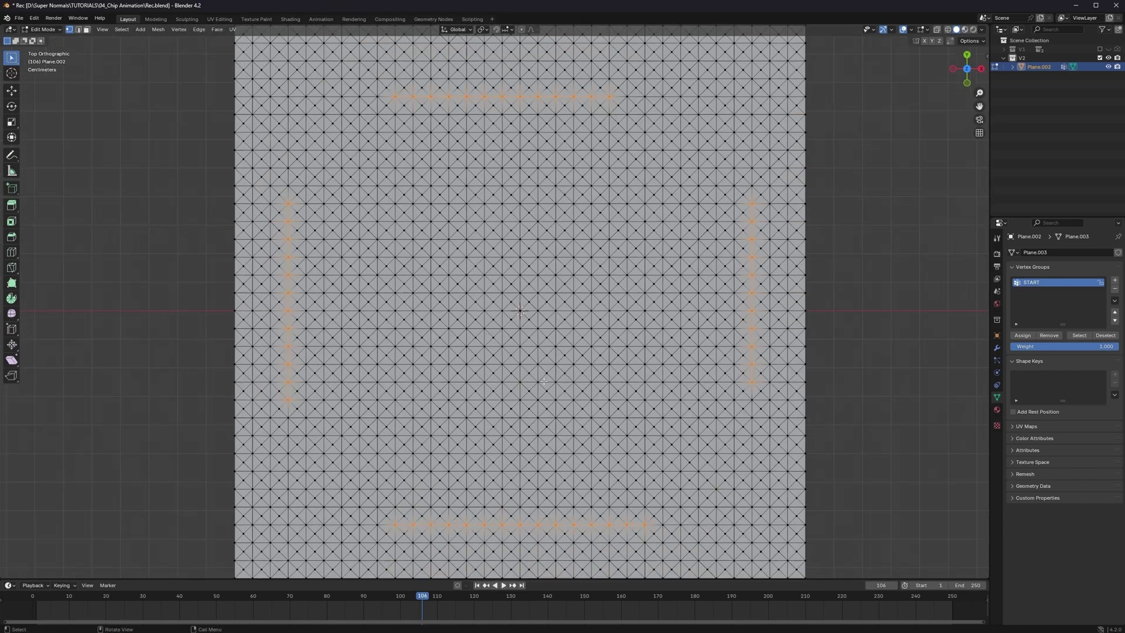
{"action": "middle_click_drag", "start_coordinate": [389, 416], "coordinate": [403, 378], "text": "shift"}
{"action": "scroll", "coordinate": [403, 378], "scroll_direction": "up", "scroll_amount": 1}
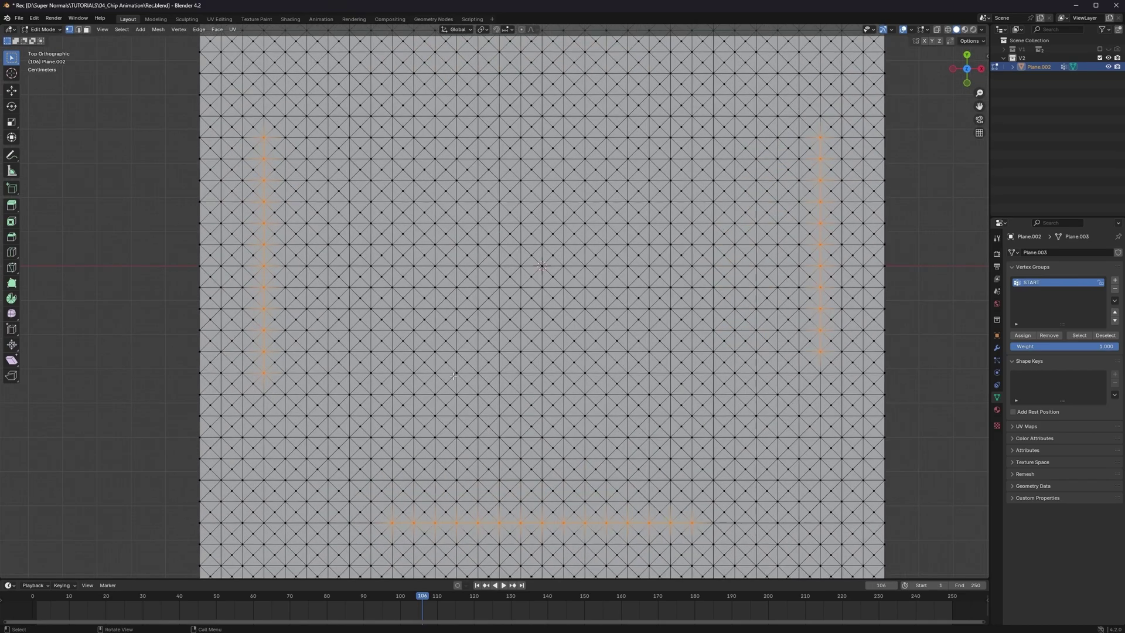
{"action": "left_click", "coordinate": [391, 408], "text": "shift"}
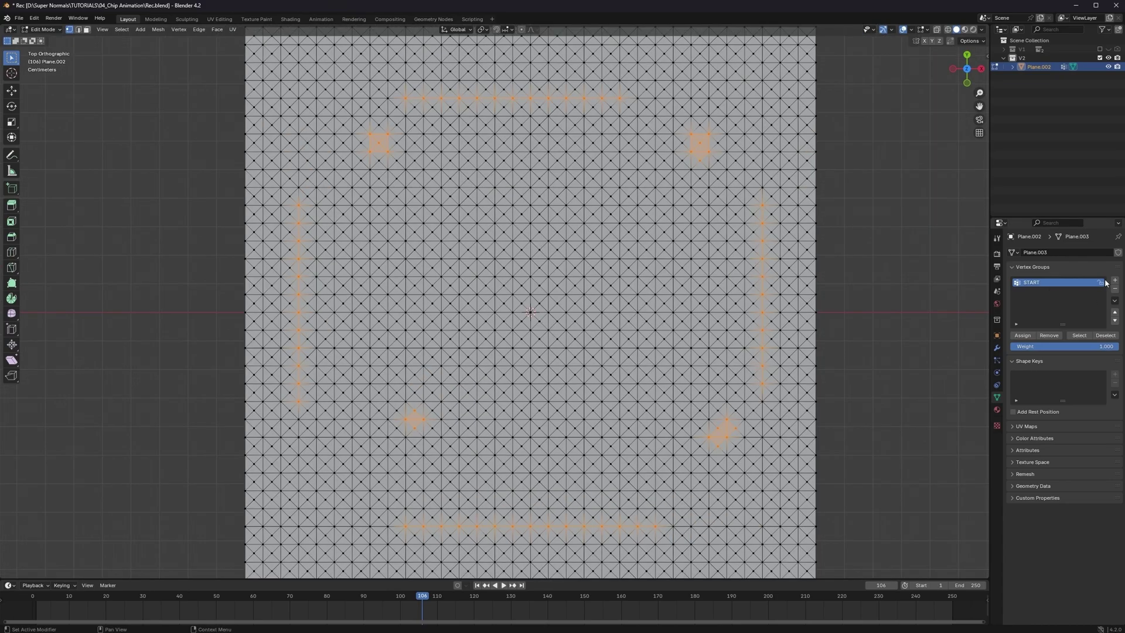
Create a vertex group named END and assign the selected side rows and corner clusters to it.
{"action": "left_click", "coordinate": [1114, 280]}
{"action": "type", "text": "END"}
{"action": "key", "text": "Return"}
{"action": "left_click", "coordinate": [947, 346]}
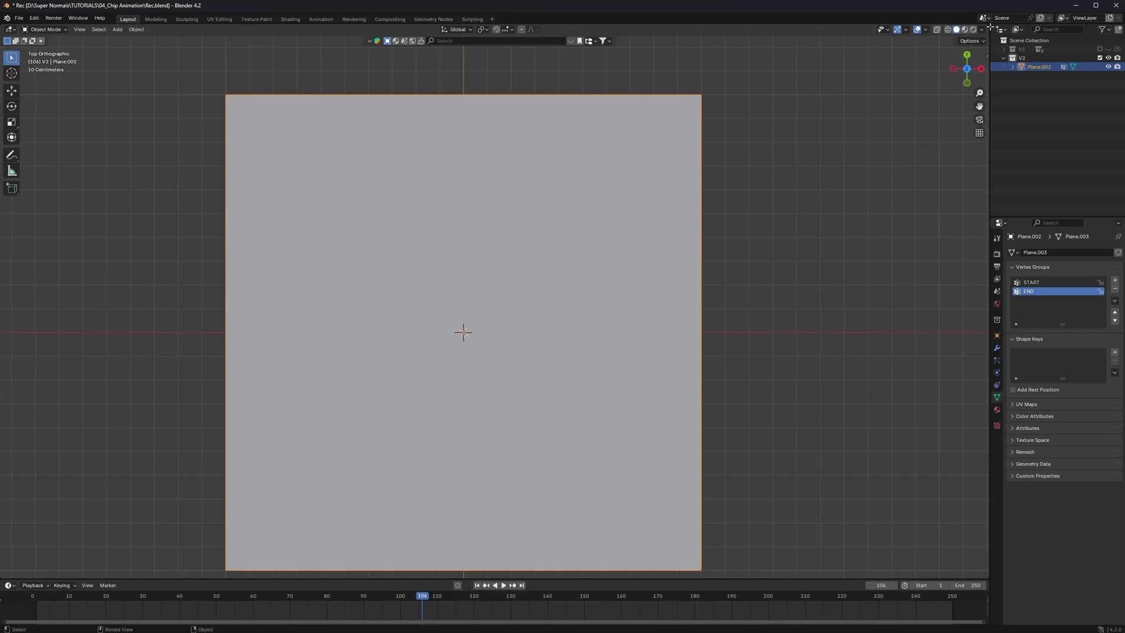
Split the 3D viewport vertically, make one half a Geometry Node Editor and create a new node tree for the plane.
{"action": "left_click_drag", "start_coordinate": [989, 27], "coordinate": [520, 256]}
{"action": "scroll", "coordinate": [404, 257], "scroll_direction": "up", "scroll_amount": 2}
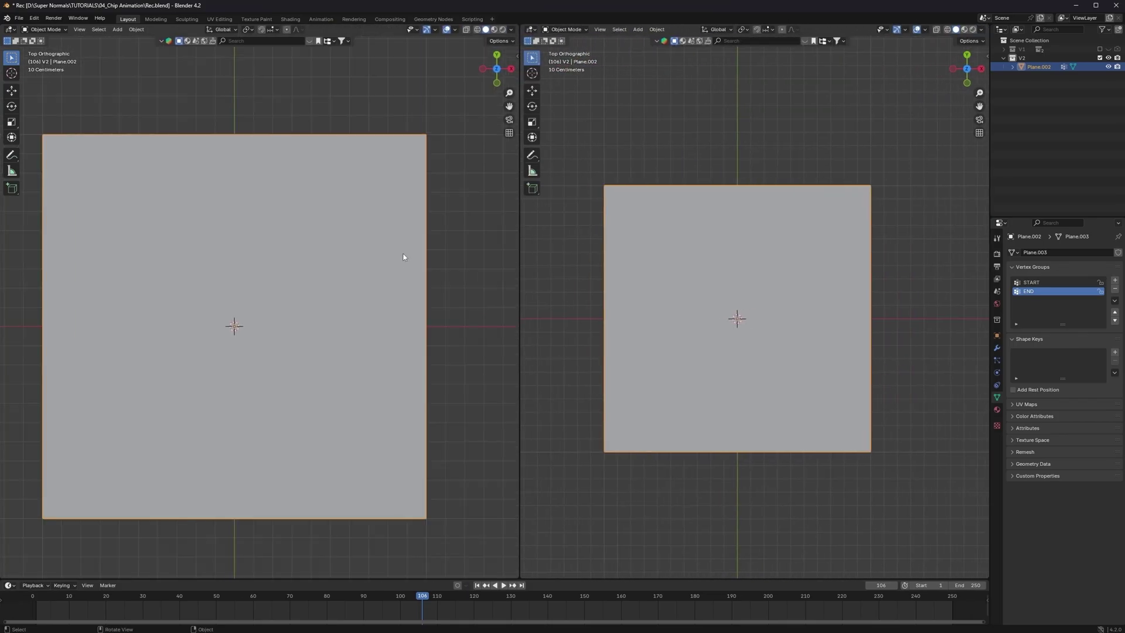
{"action": "middle_click_drag", "start_coordinate": [307, 302], "coordinate": [344, 296], "text": "shift"}
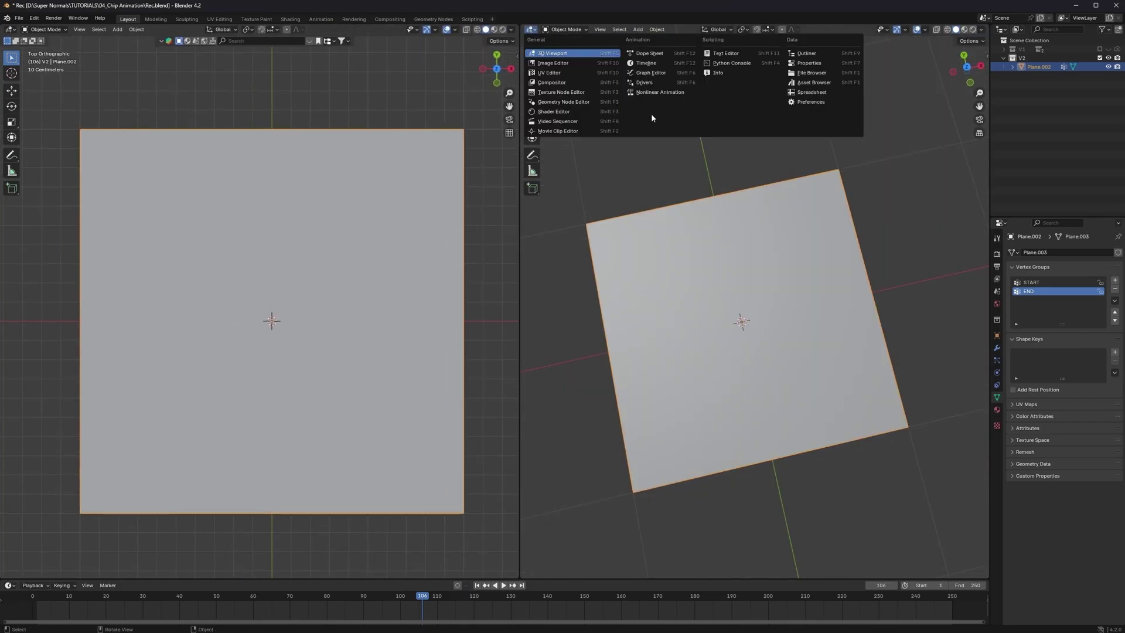
{"action": "left_click", "coordinate": [563, 101]}
{"action": "left_click", "coordinate": [750, 29]}
{"action": "scroll", "coordinate": [737, 349], "scroll_direction": "up", "scroll_amount": 3}
{"action": "scroll", "coordinate": [737, 349], "scroll_direction": "down", "scroll_amount": 2}
Deselect the mesh and insert an Edge Paths to Curves node between Group Input and Group Output.
{"action": "key", "text": "Tab"}
{"action": "key", "text": "alt+a"}
{"action": "key", "text": "Tab"}
{"action": "key", "text": "shift+a"}
{"action": "type", "text": "curve"}
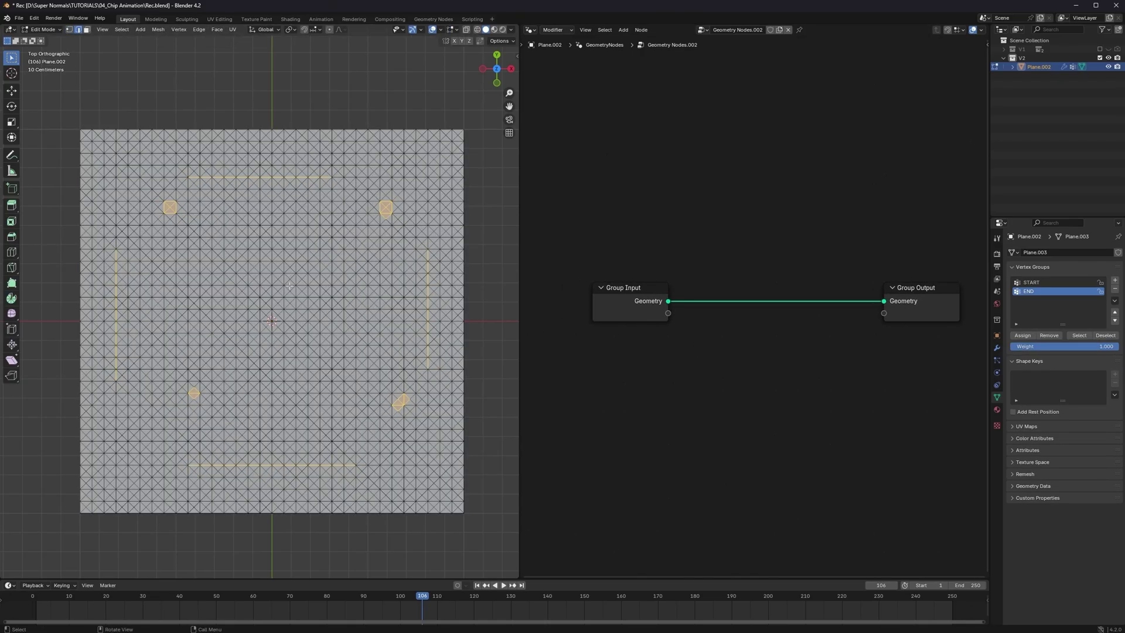
{"action": "type", "text": "edge path"}
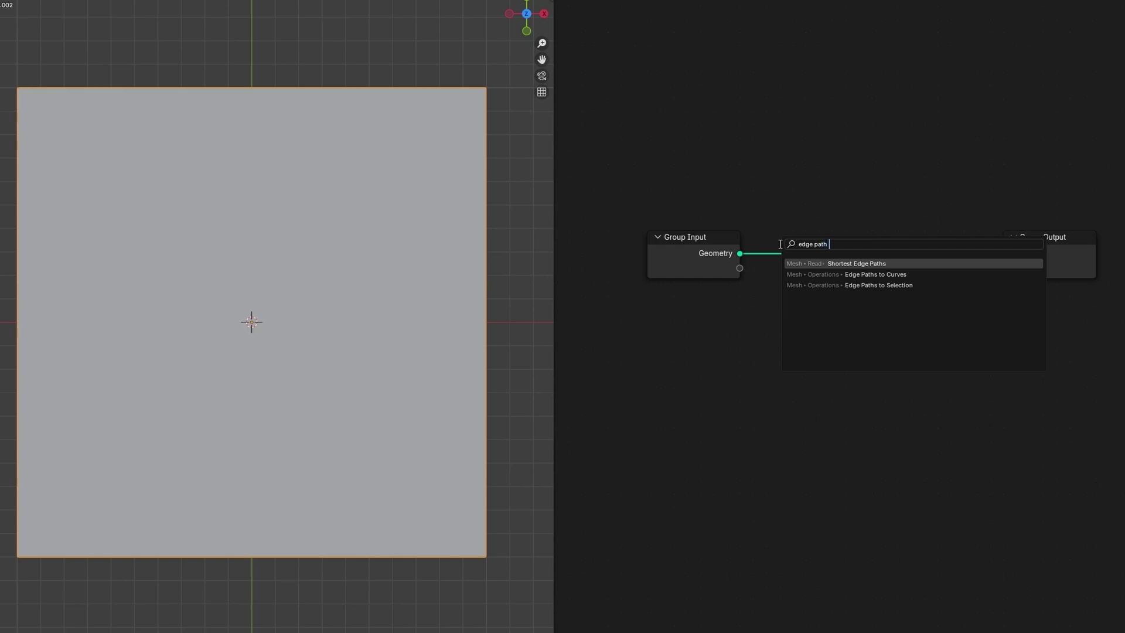
{"action": "left_click", "coordinate": [826, 274]}
{"action": "left_click", "coordinate": [804, 237]}
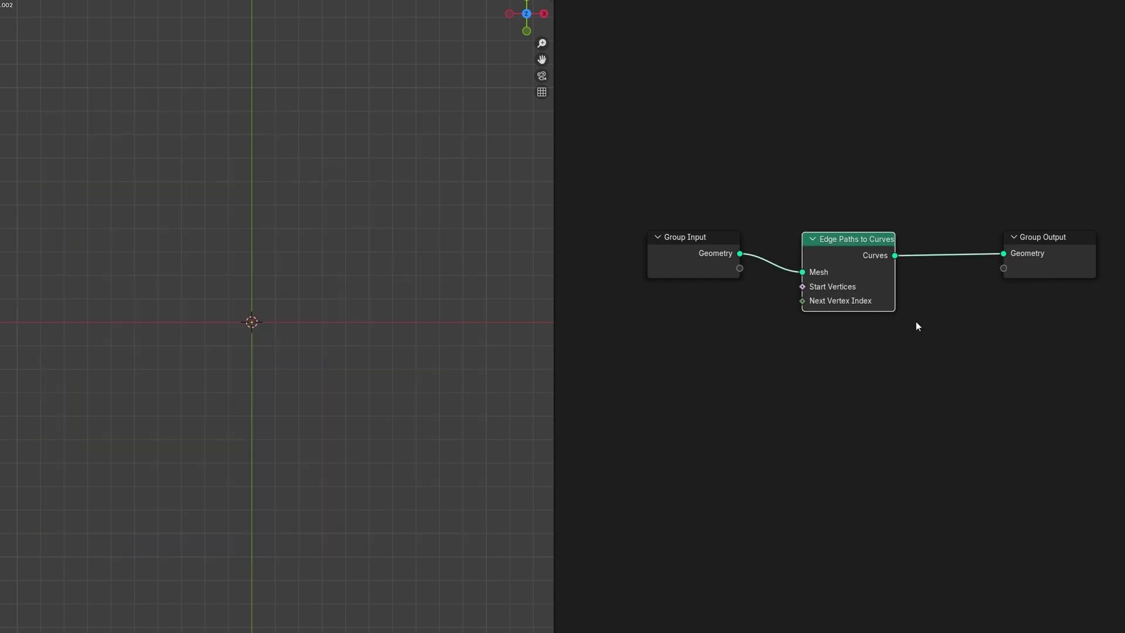
{"action": "mouse_move", "coordinate": [842, 258]}
{"action": "left_mouse_down"}
{"action": "mouse_move", "coordinate": [849, 304]}
{"action": "mouse_move", "coordinate": [852, 276]}
{"action": "left_mouse_up"}
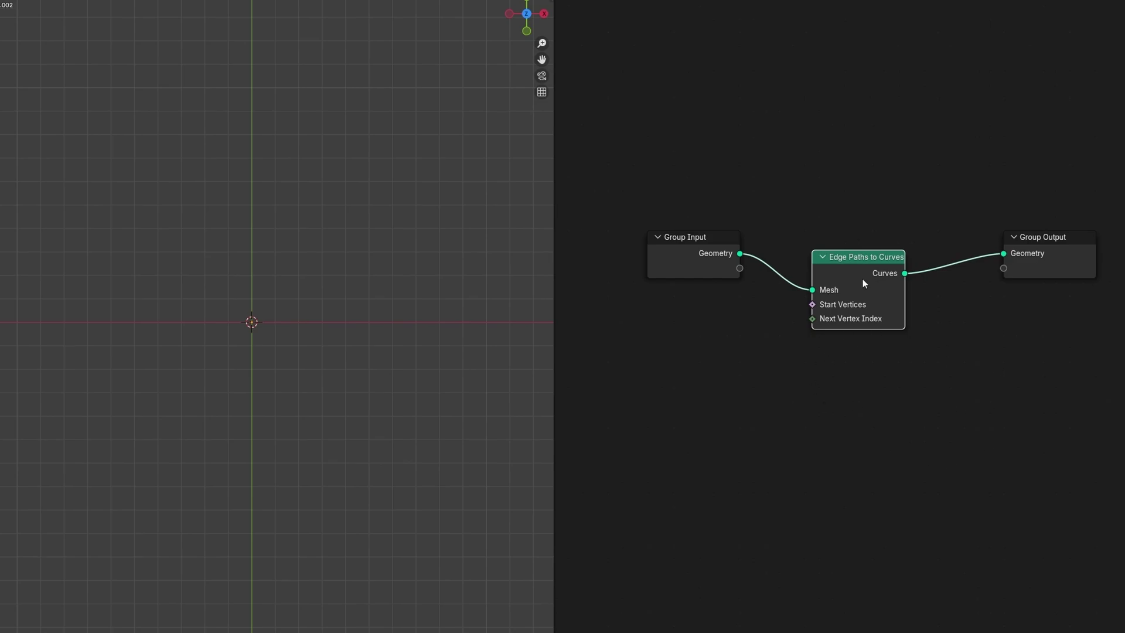
Add a Named Attribute node with its Attribute output linked to Start Vertices of Edge Paths to Curves.
{"action": "scroll", "coordinate": [844, 272], "scroll_direction": "up", "scroll_amount": 2}
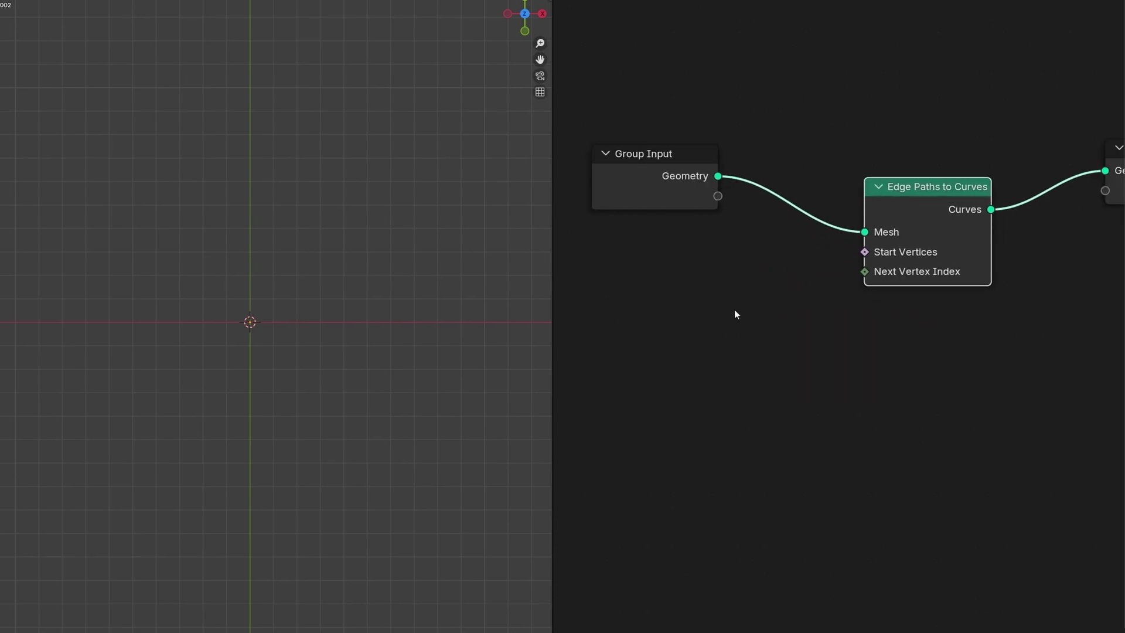
{"action": "middle_click_drag", "start_coordinate": [735, 314], "coordinate": [817, 321]}
{"action": "left_click_drag", "start_coordinate": [947, 258], "coordinate": [807, 295]}
{"action": "type", "text": "at"}
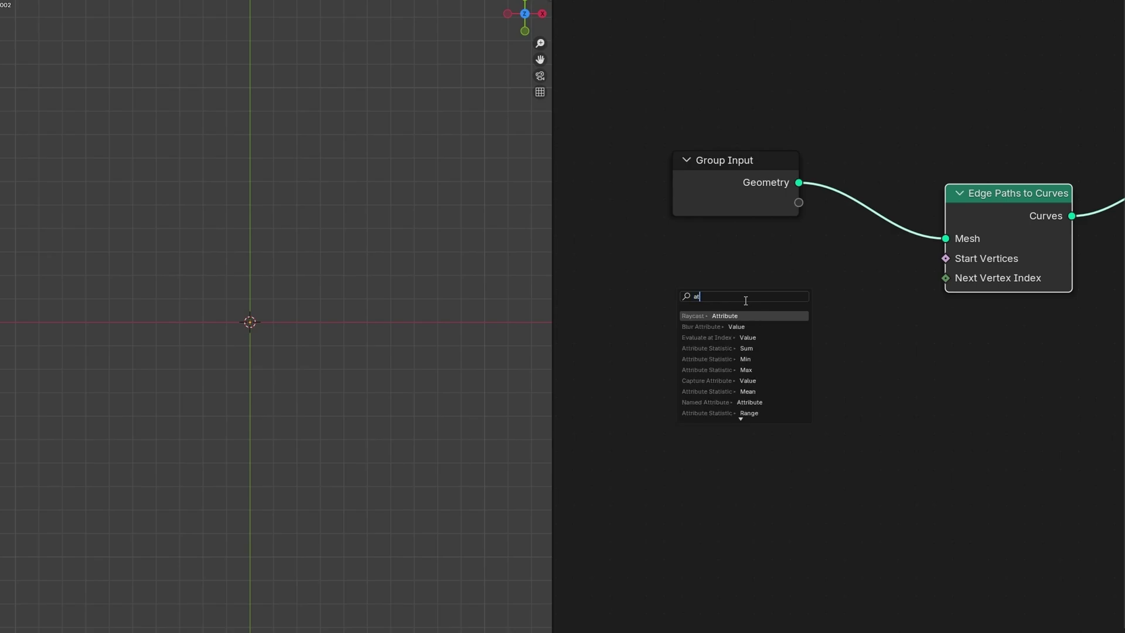
{"action": "key", "text": "BackSpace"}
{"action": "key", "text": "BackSpace"}
{"action": "type", "text": "nam"}
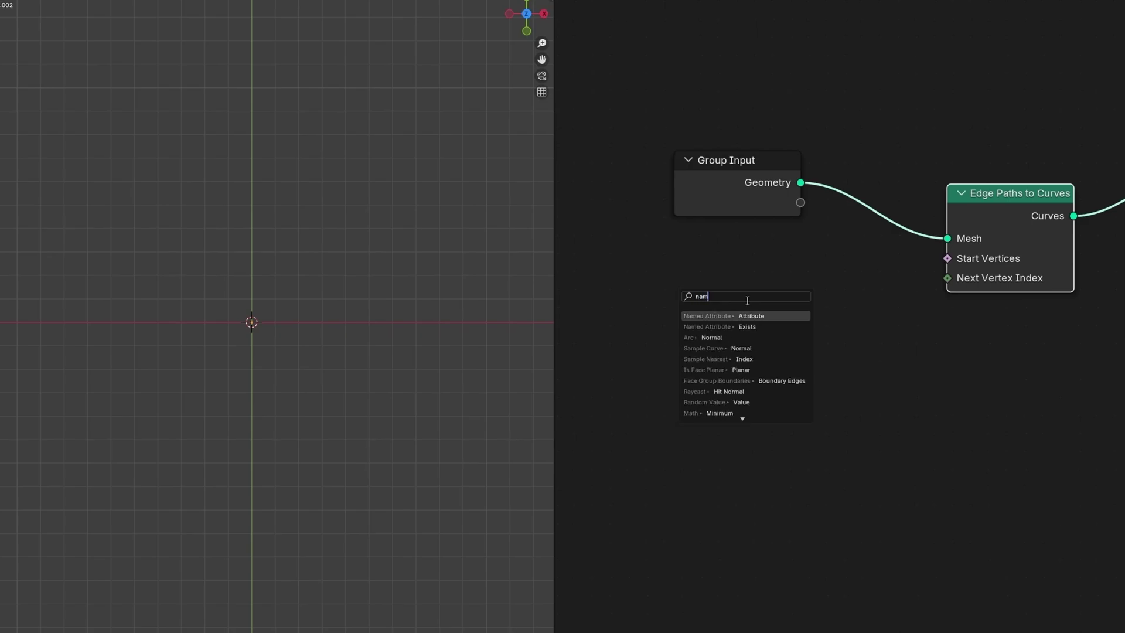
{"action": "left_click", "coordinate": [751, 314]}
{"action": "left_click", "coordinate": [760, 295]}
Set the Named Attribute node's data type to Float and its name to START.
{"action": "left_click", "coordinate": [768, 335]}
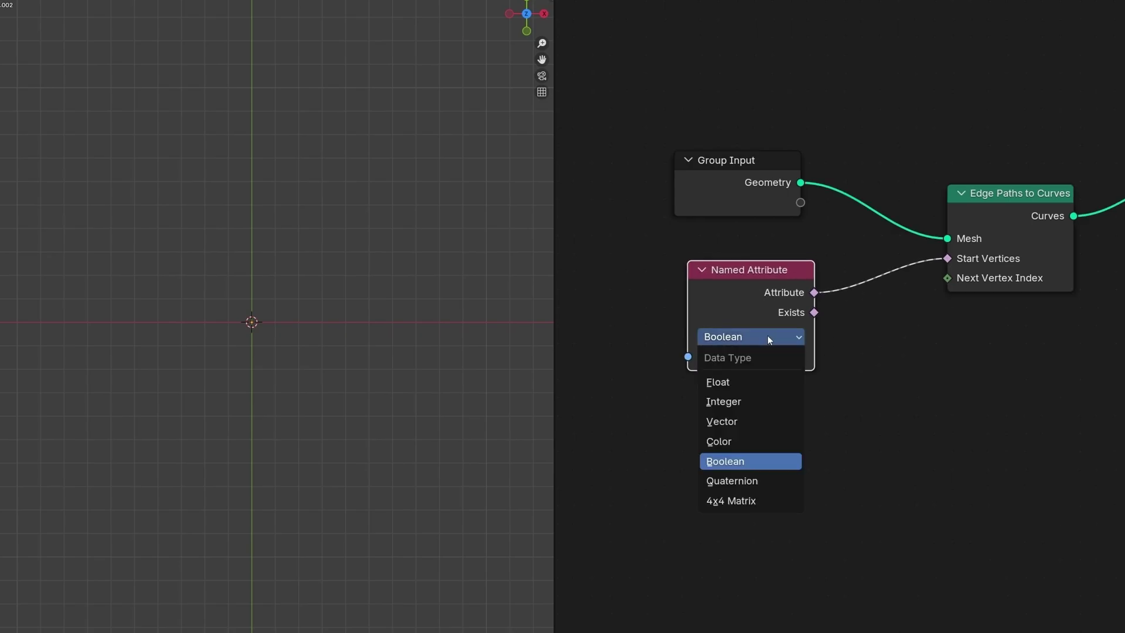
{"action": "left_click", "coordinate": [717, 382]}
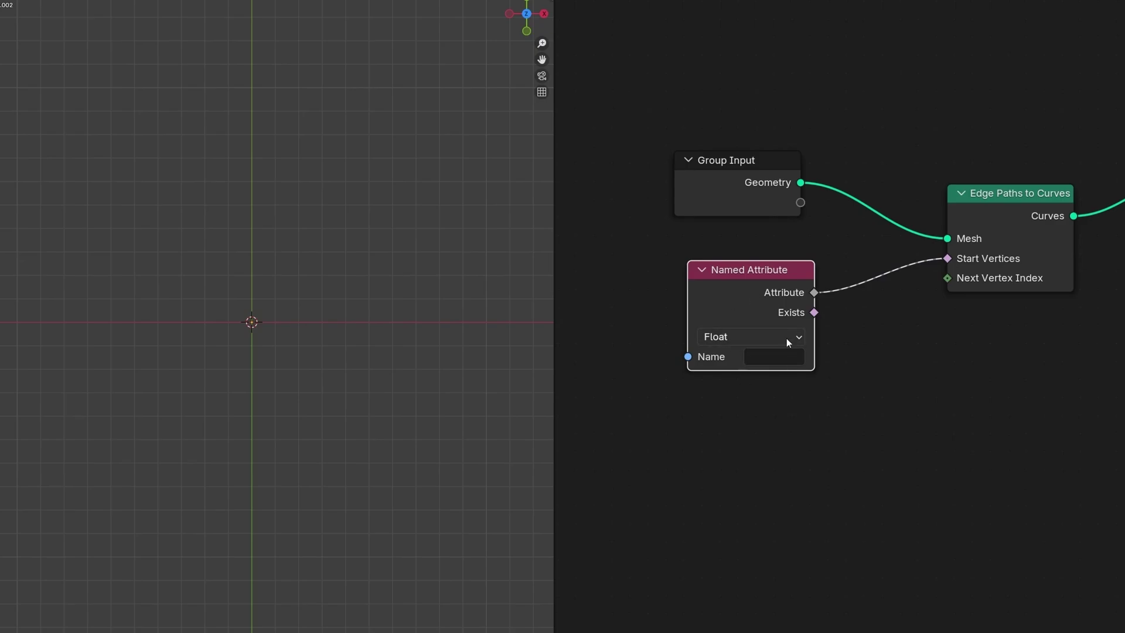
{"action": "left_click", "coordinate": [764, 360]}
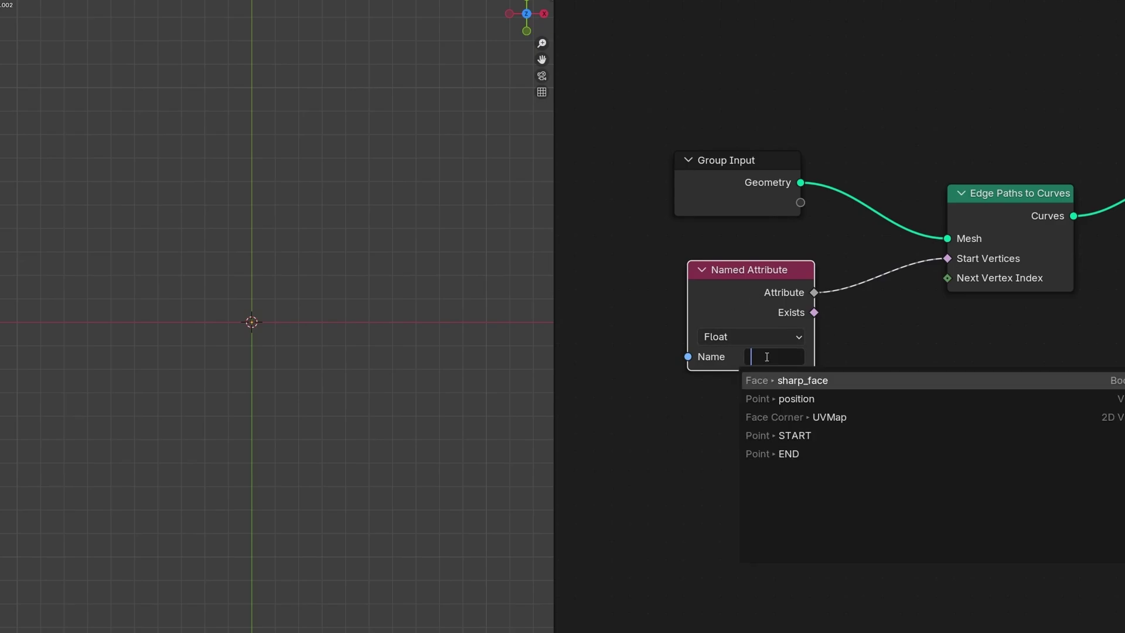
{"action": "left_click", "coordinate": [815, 435]}
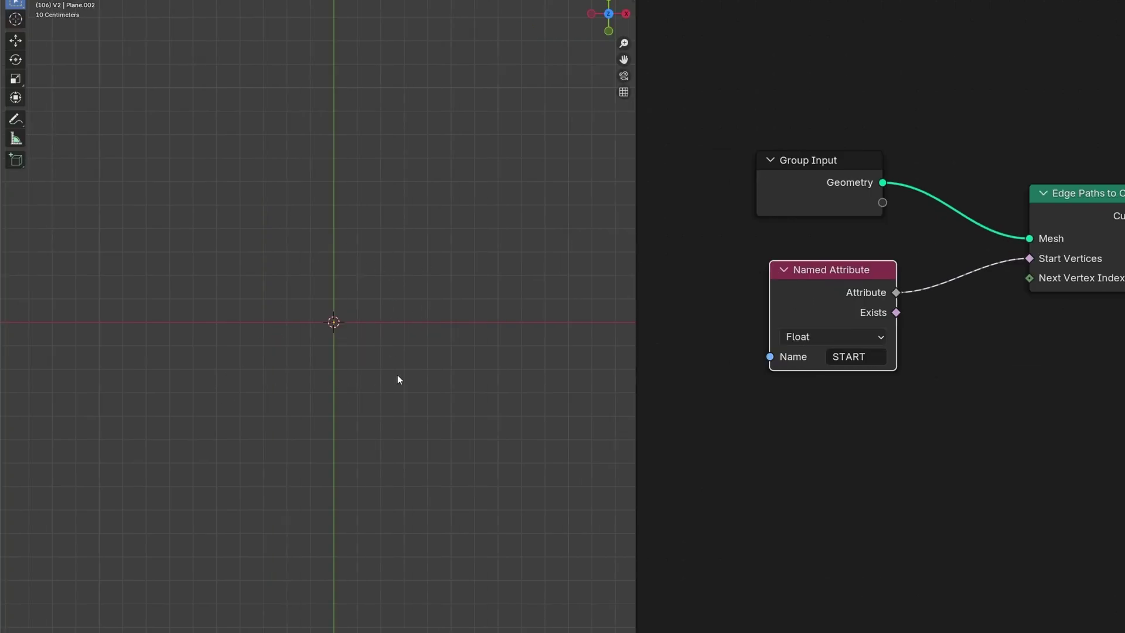
Add a Shortest Edge Paths node with its Next Vertex Index output linked to Next Vertex Index of Edge Paths to Curves.
{"action": "middle_click_drag", "start_coordinate": [1061, 385], "coordinate": [879, 324]}
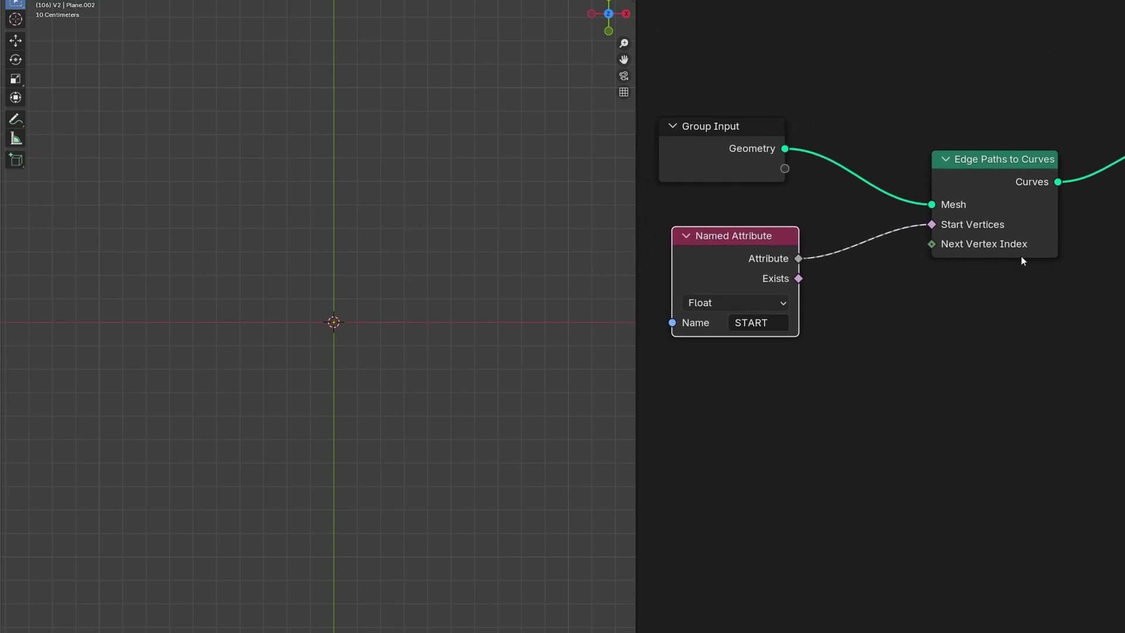
{"action": "left_click", "coordinate": [975, 319]}
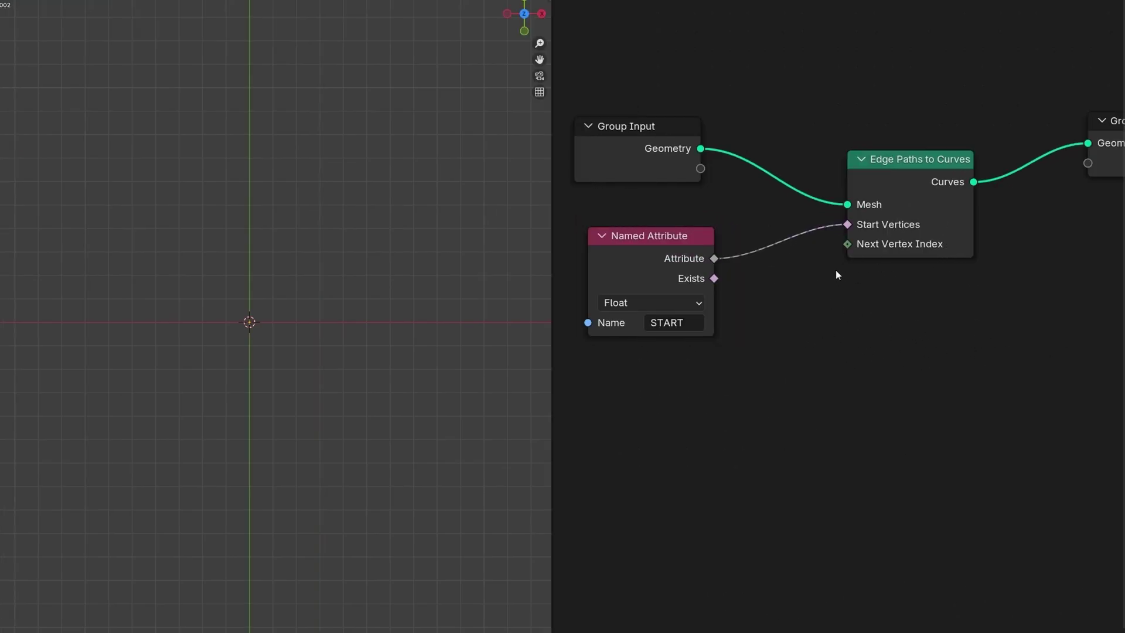
{"action": "left_click_drag", "start_coordinate": [850, 245], "coordinate": [959, 314]}
{"action": "type", "text": "shorte"}
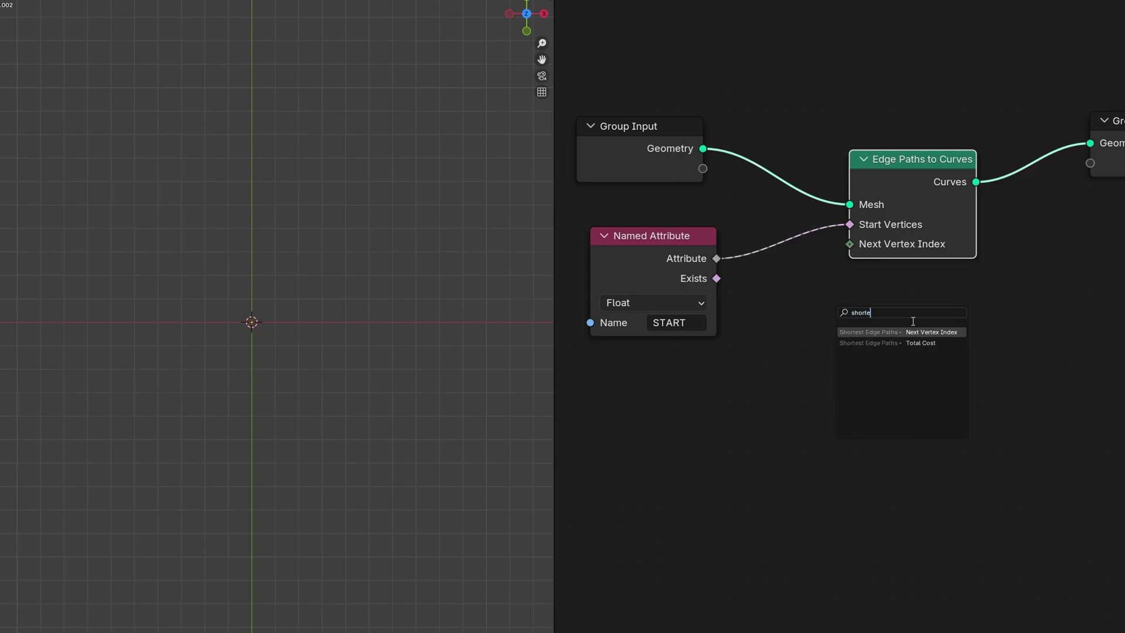
{"action": "key", "text": "Return"}
{"action": "left_click", "coordinate": [919, 311]}
Duplicate the START Named Attribute node, link the copy to End Vertex of Shortest Edge Paths and set its name to END.
{"action": "left_click_drag", "start_coordinate": [706, 258], "coordinate": [677, 188]}
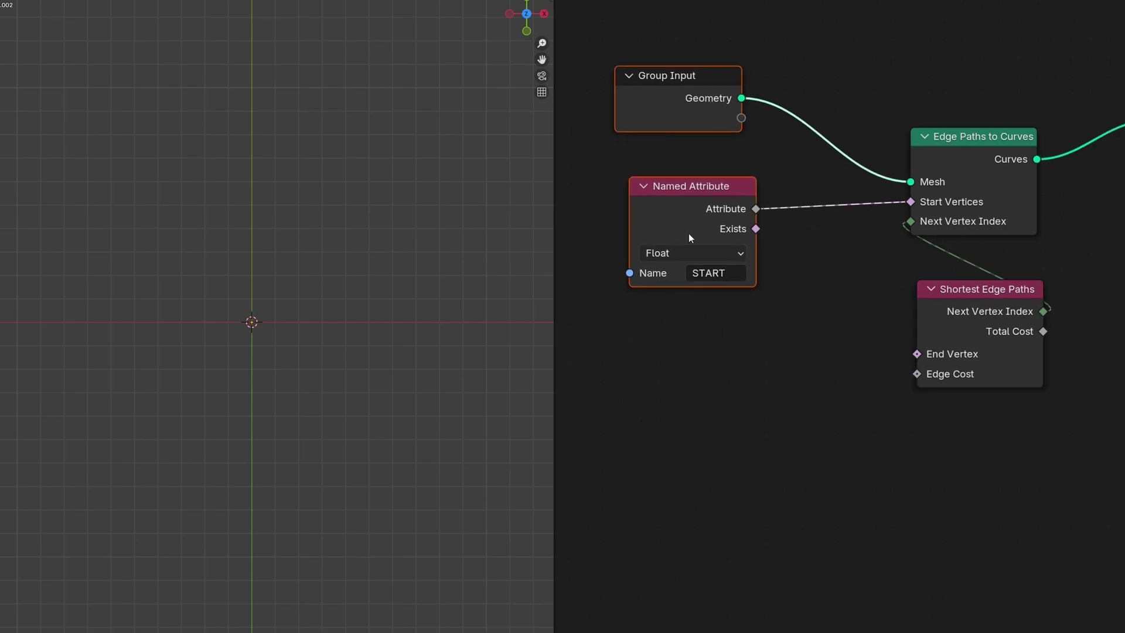
{"action": "left_click", "coordinate": [793, 267]}
{"action": "key", "text": "shift+d"}
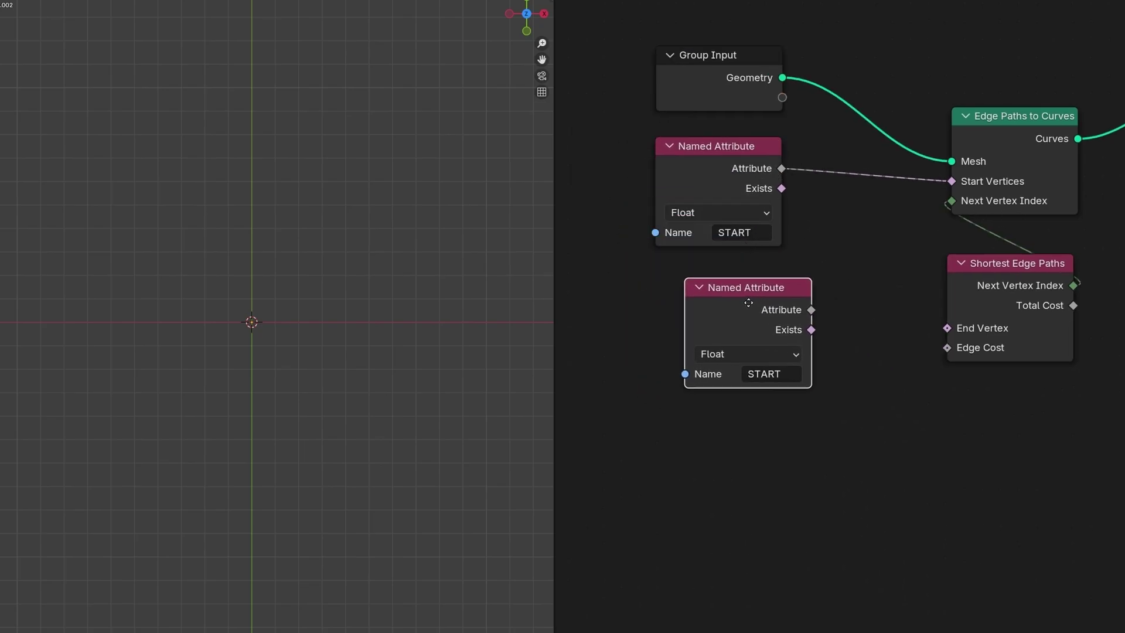
{"action": "left_click", "coordinate": [735, 303]}
{"action": "left_click", "coordinate": [803, 314]}
{"action": "left_click_drag", "start_coordinate": [797, 307], "coordinate": [947, 328]}
{"action": "left_click", "coordinate": [755, 370]}
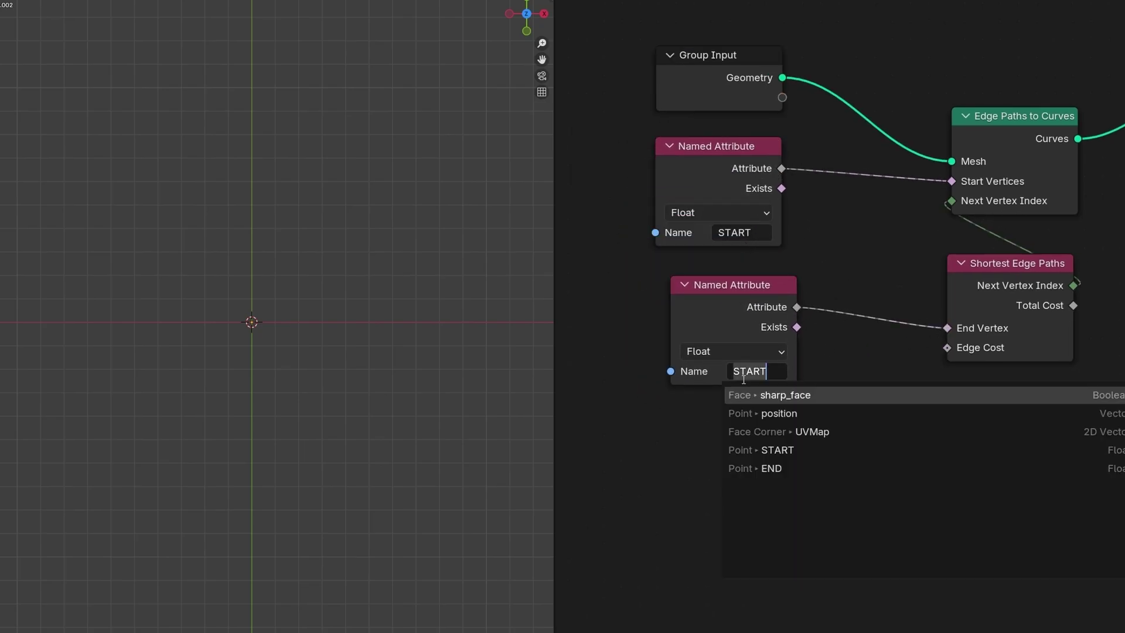
{"action": "left_click", "coordinate": [793, 469]}
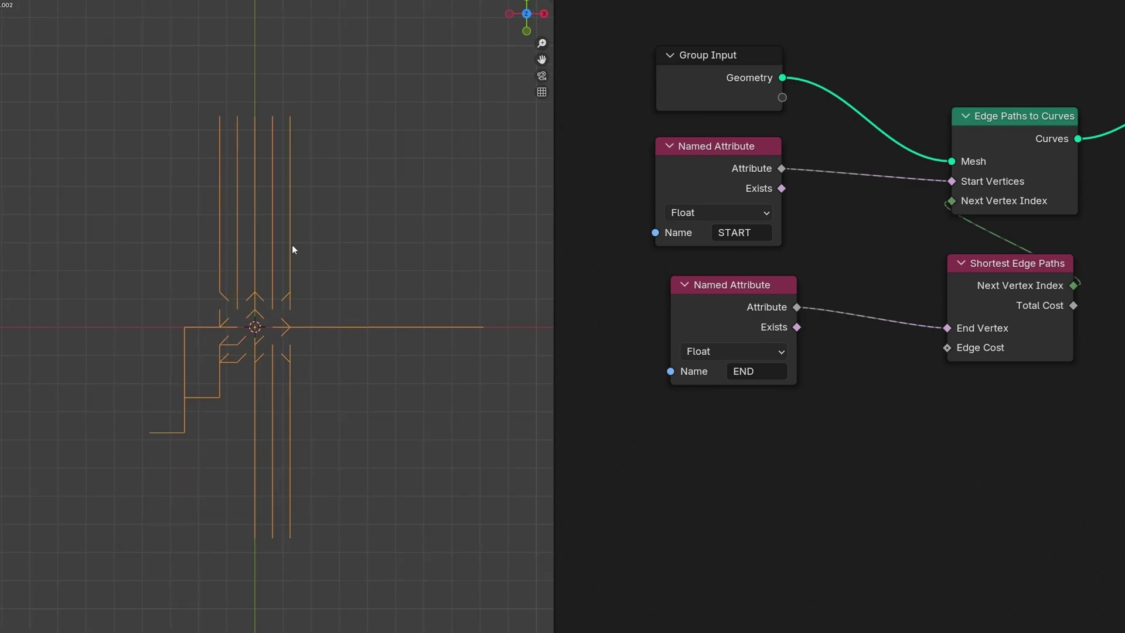
Swap the attribute links so END feeds Start Vertices and START feeds End Vertex.
{"action": "scroll", "coordinate": [832, 393], "scroll_direction": "down", "scroll_amount": 1}
{"action": "middle_click_drag", "start_coordinate": [874, 298], "coordinate": [868, 335]}
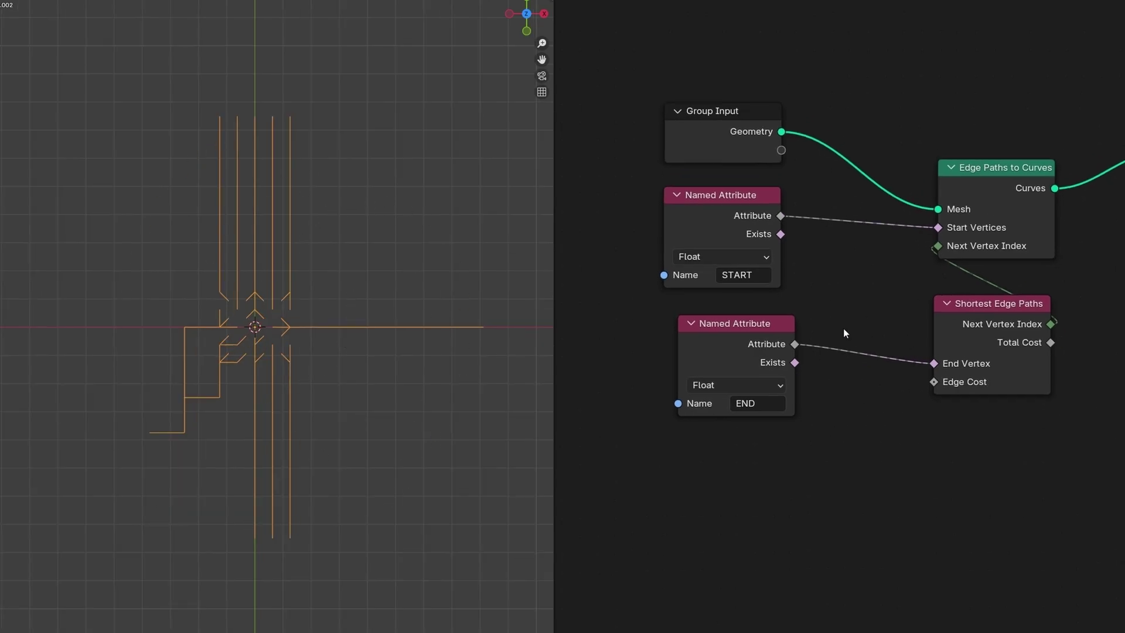
{"action": "left_click_drag", "start_coordinate": [759, 337], "coordinate": [736, 333]}
{"action": "left_click_drag", "start_coordinate": [934, 363], "coordinate": [937, 227]}
{"action": "left_click_drag", "start_coordinate": [781, 216], "coordinate": [934, 363]}
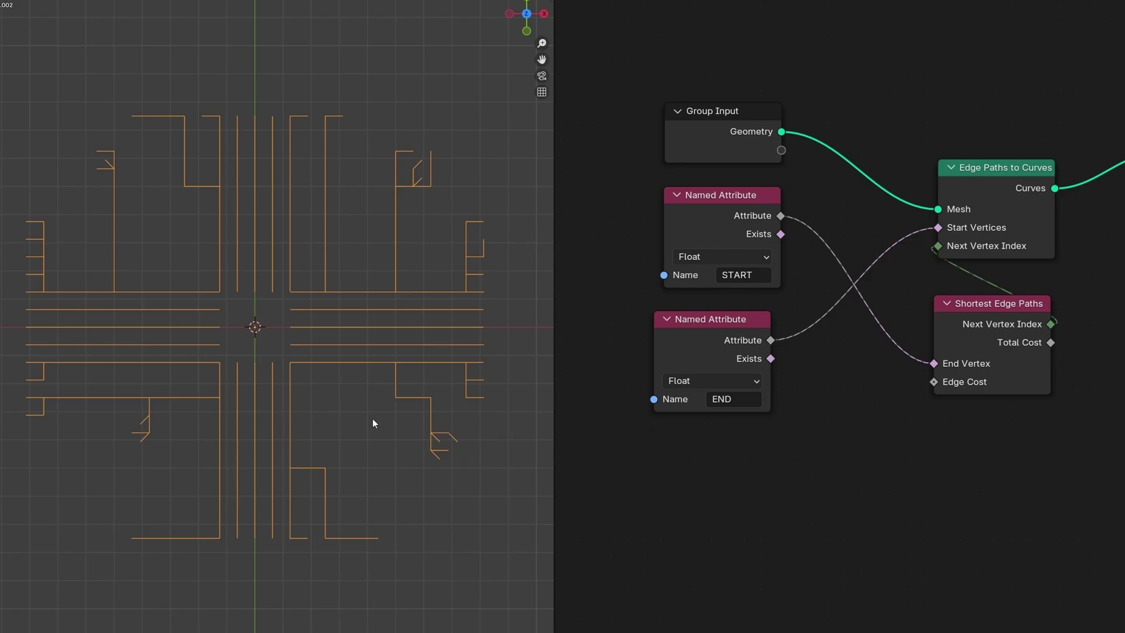
Add a Noise Texture node with its Fac output linked to Edge Cost of Shortest Edge Paths.
{"action": "middle_click_drag", "start_coordinate": [1045, 466], "coordinate": [982, 398]}
{"action": "key", "text": "shift+a"}
{"action": "left_click", "coordinate": [930, 390]}
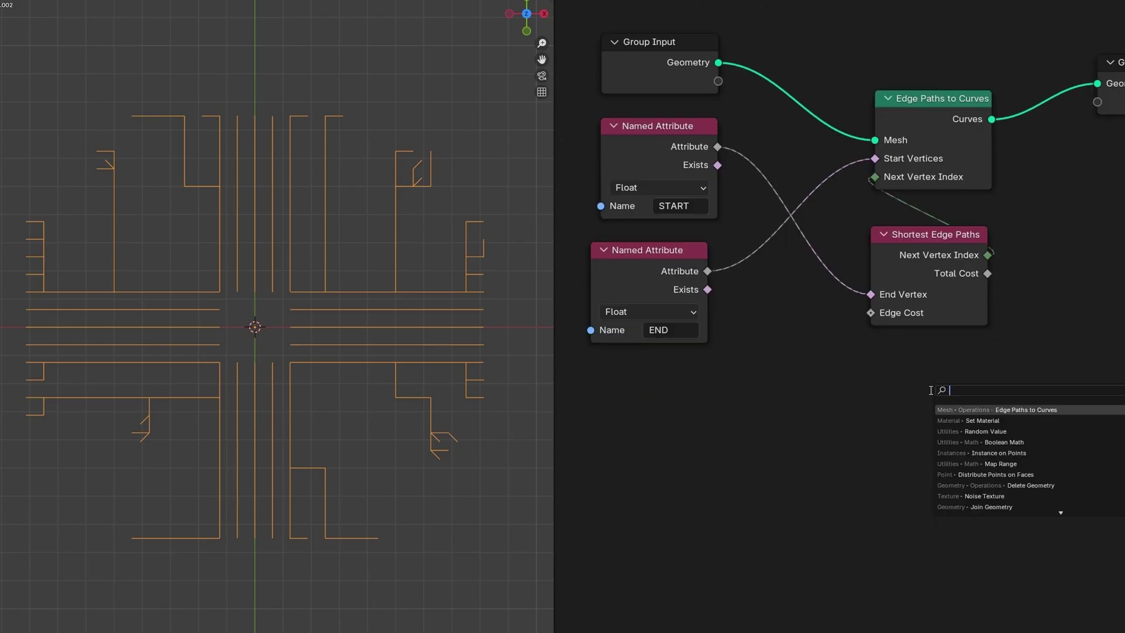
{"action": "type", "text": "noise"}
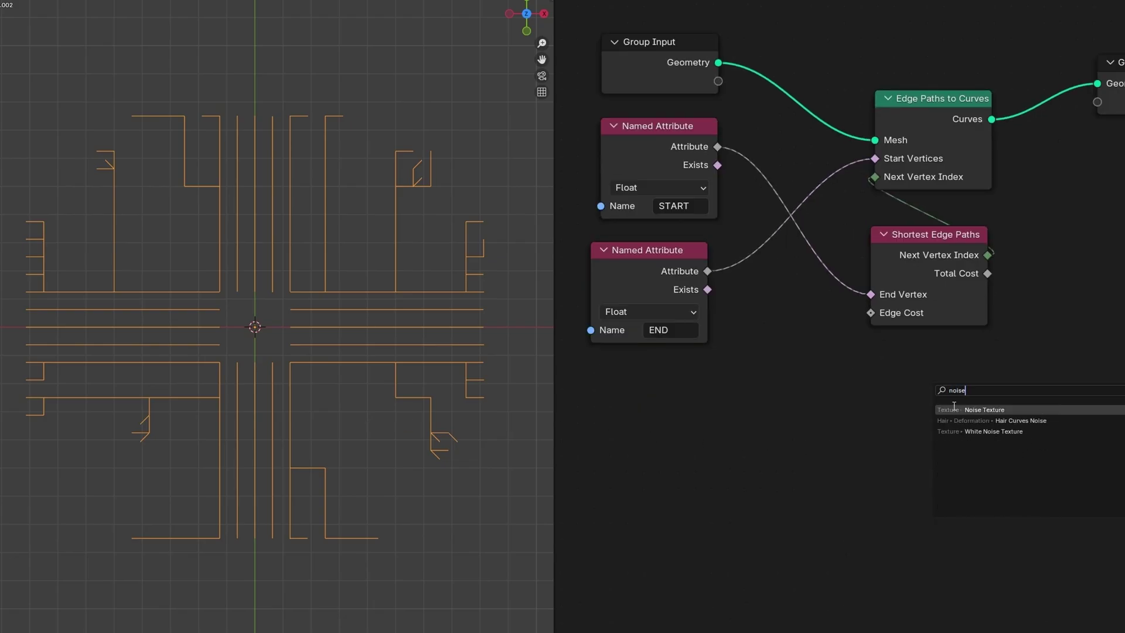
{"action": "key", "text": "Return"}
{"action": "left_click", "coordinate": [866, 354]}
{"action": "left_click_drag", "start_coordinate": [983, 385], "coordinate": [877, 321]}
Adjust the Noise Texture node's scale to vary the generated paths.
{"action": "scroll", "coordinate": [1055, 508], "scroll_direction": "up", "scroll_amount": 2}
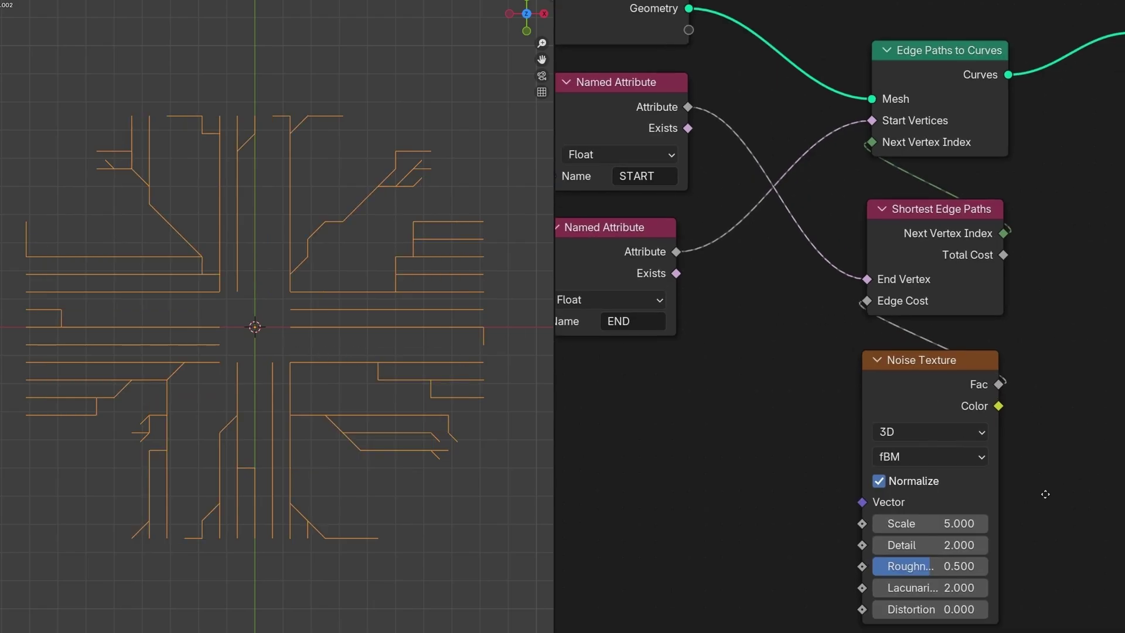
{"action": "middle_click_drag", "start_coordinate": [1035, 517], "coordinate": [906, 392]}
{"action": "left_click_drag", "start_coordinate": [799, 403], "coordinate": [878, 408]}
{"action": "scroll", "coordinate": [1003, 55], "scroll_direction": "down", "scroll_amount": 1}
Insert a Curve to Mesh node between Edge Paths to Curves and Group Output.
{"action": "middle_click_drag", "start_coordinate": [1003, 56], "coordinate": [981, 293]}
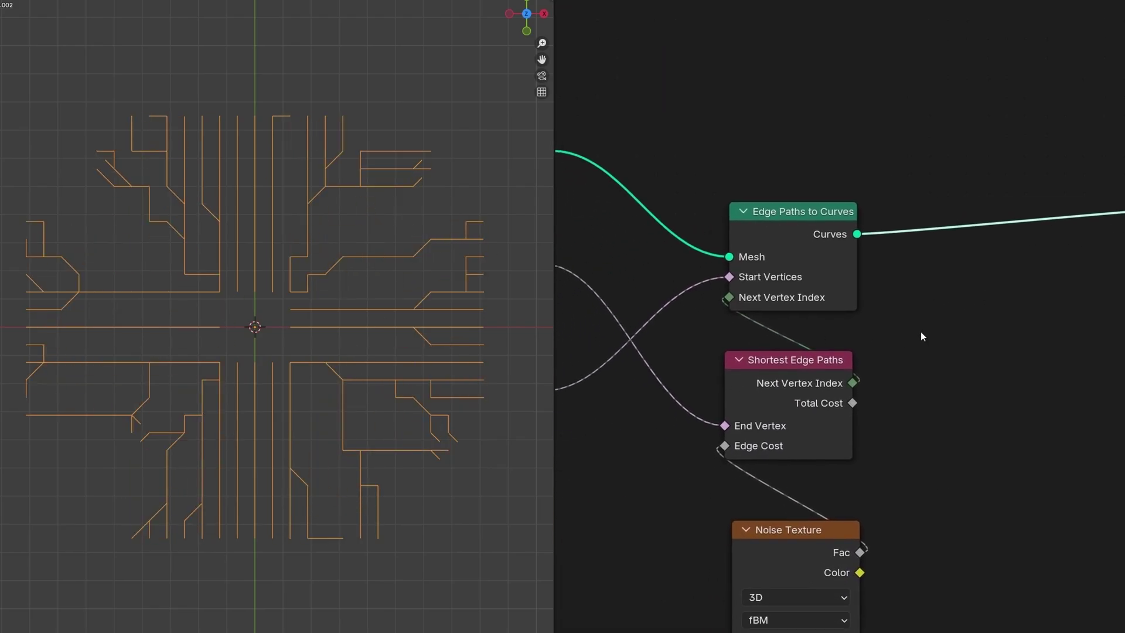
{"action": "scroll", "coordinate": [920, 333], "scroll_direction": "down", "scroll_amount": 2}
{"action": "middle_click_drag", "start_coordinate": [896, 335], "coordinate": [753, 340]}
{"action": "middle_click_drag", "start_coordinate": [844, 319], "coordinate": [815, 323]}
{"action": "key", "text": "shift+a"}
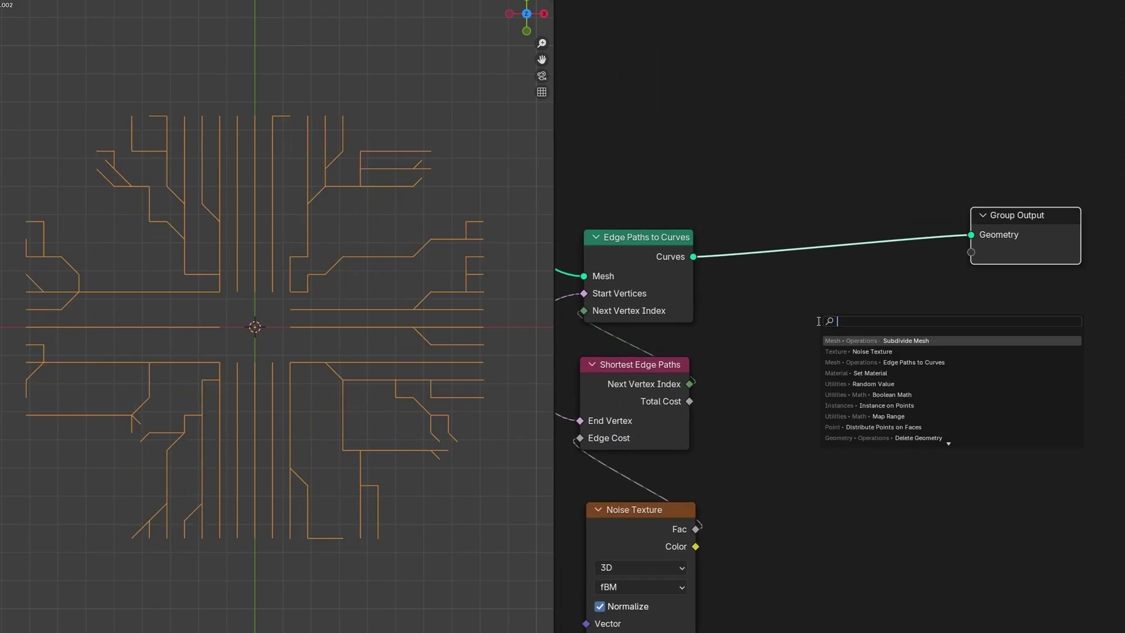
{"action": "type", "text": "curve to"}
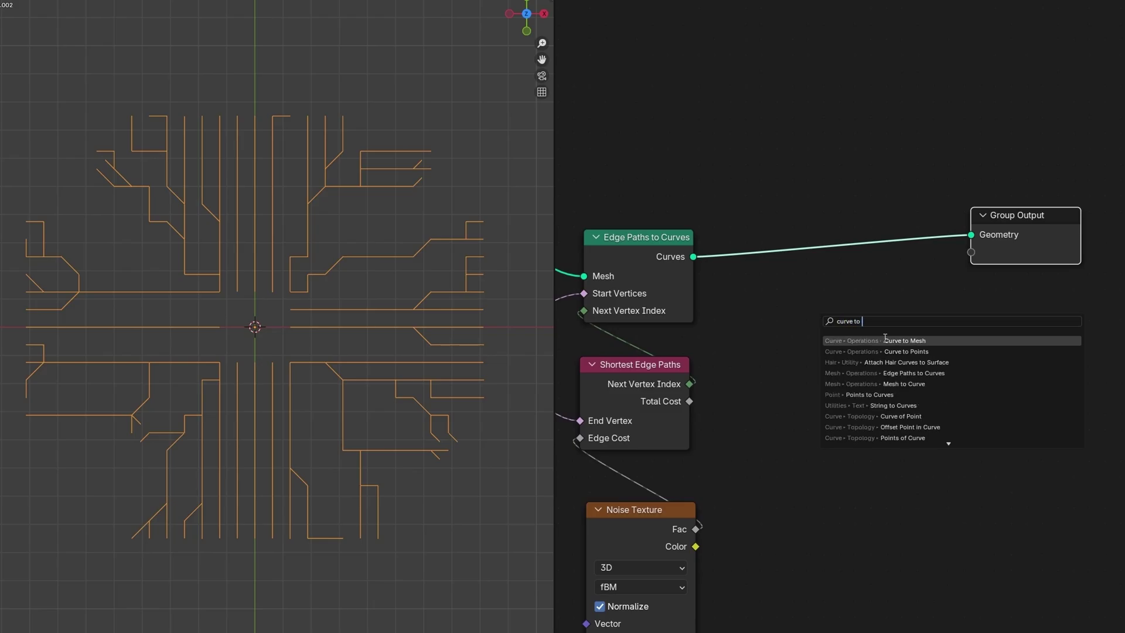
Add a Curve Circle node with its Curve output linked to Profile Curve of Curve to Mesh.
{"action": "left_click", "coordinate": [869, 349]}
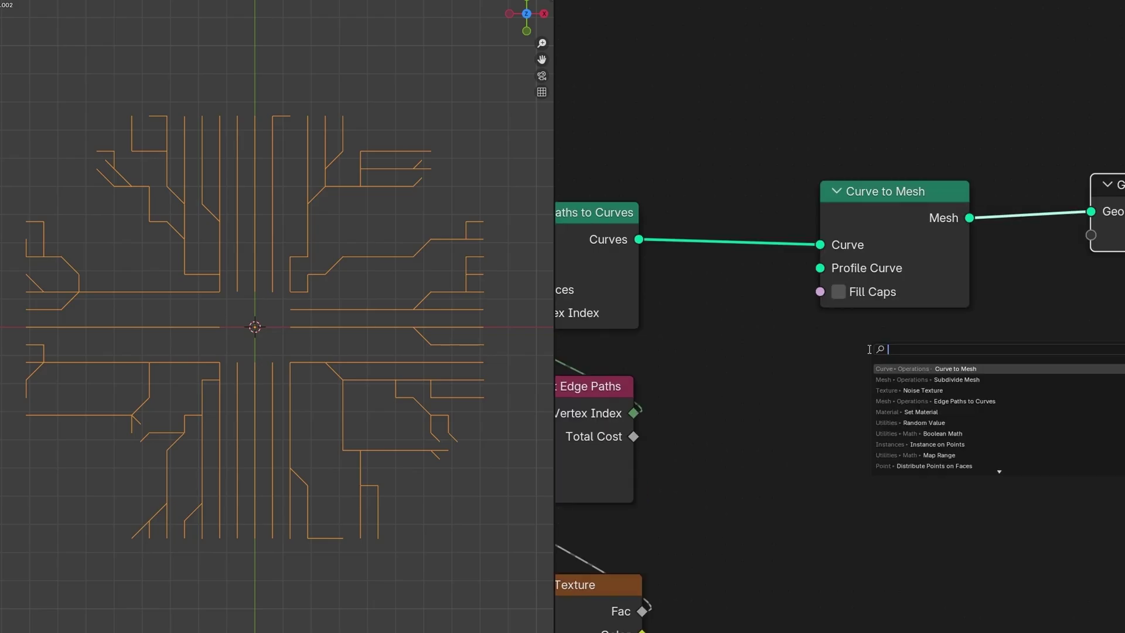
{"action": "type", "text": "curve ci"}
{"action": "key", "text": "Return"}
{"action": "left_click", "coordinate": [806, 330]}
{"action": "left_click_drag", "start_coordinate": [954, 362], "coordinate": [819, 269]}
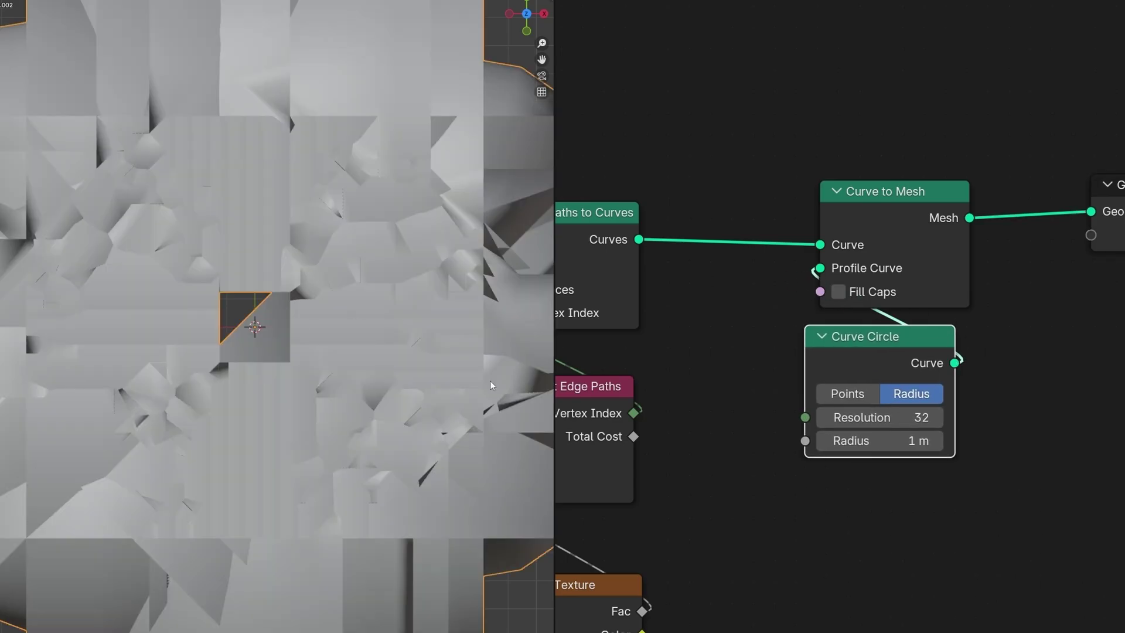
Set the Curve Circle's radius to 0.003 m and deselect the object.
{"action": "scroll", "coordinate": [841, 304], "scroll_direction": "up", "scroll_amount": 1}
{"action": "left_click_drag", "start_coordinate": [918, 466], "coordinate": [867, 466]}
{"action": "left_click", "coordinate": [918, 466]}
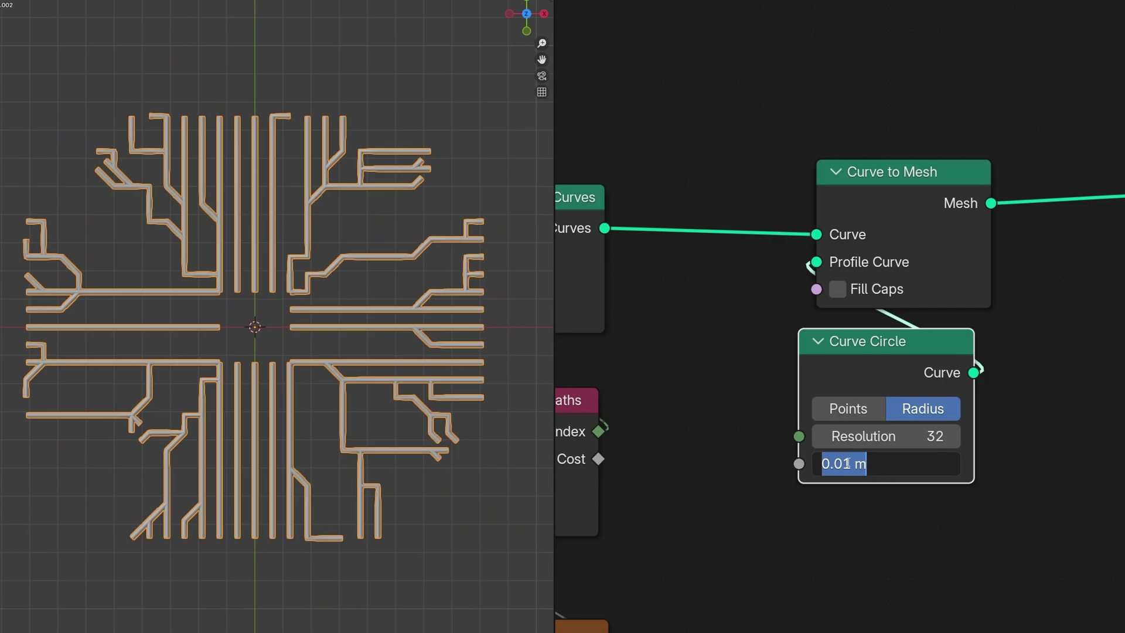
{"action": "left_click", "coordinate": [846, 463]}
{"action": "type", "text": "05"}
{"action": "key", "text": "Return"}
{"action": "left_click", "coordinate": [456, 248]}
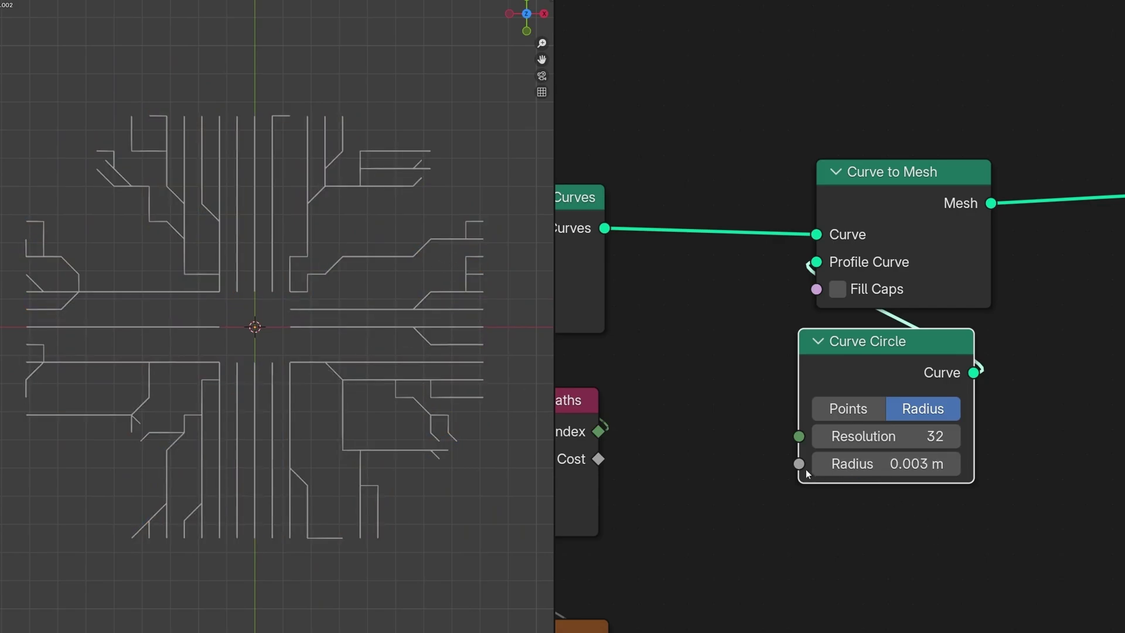
Lower the Curve Circle's resolution to 5.
{"action": "left_click", "coordinate": [824, 439]}
{"action": "left_click", "coordinate": [823, 439]}
{"action": "left_click", "coordinate": [823, 439]}
{"action": "left_click", "coordinate": [824, 440]}
{"action": "left_click", "coordinate": [824, 439]}
{"action": "left_click", "coordinate": [823, 440]}
{"action": "left_click", "coordinate": [820, 436]}
{"action": "left_click", "coordinate": [820, 436]}
{"action": "left_click", "coordinate": [820, 436]}
{"action": "left_click", "coordinate": [820, 436]}
{"action": "left_click", "coordinate": [820, 436]}
{"action": "left_click", "coordinate": [820, 436]}
{"action": "left_click", "coordinate": [820, 436]}
{"action": "left_click", "coordinate": [820, 436]}
{"action": "left_click", "coordinate": [820, 436]}
{"action": "left_click", "coordinate": [820, 436]}
{"action": "left_click", "coordinate": [820, 436]}
{"action": "left_click", "coordinate": [820, 436]}
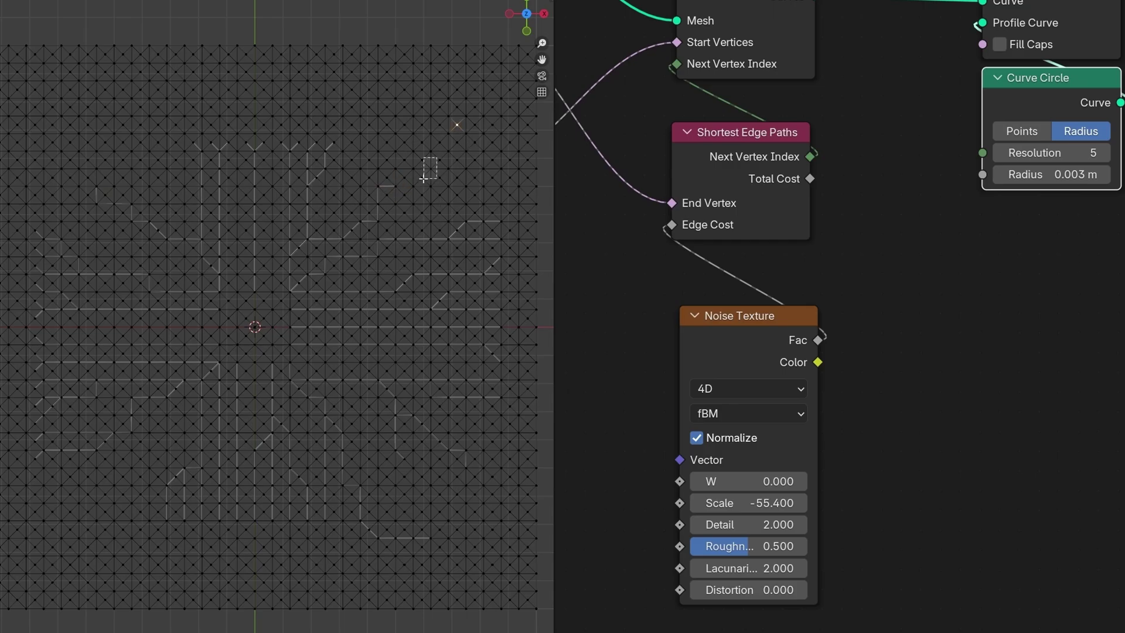
Switch the plane into Edit Mode to check its vertices against the generated paths and return to Object Mode.
{"action": "key", "text": "Tab"}
{"action": "key", "text": "Tab"}
{"action": "key", "text": "Tab"}
{"action": "key", "text": "Tab"}
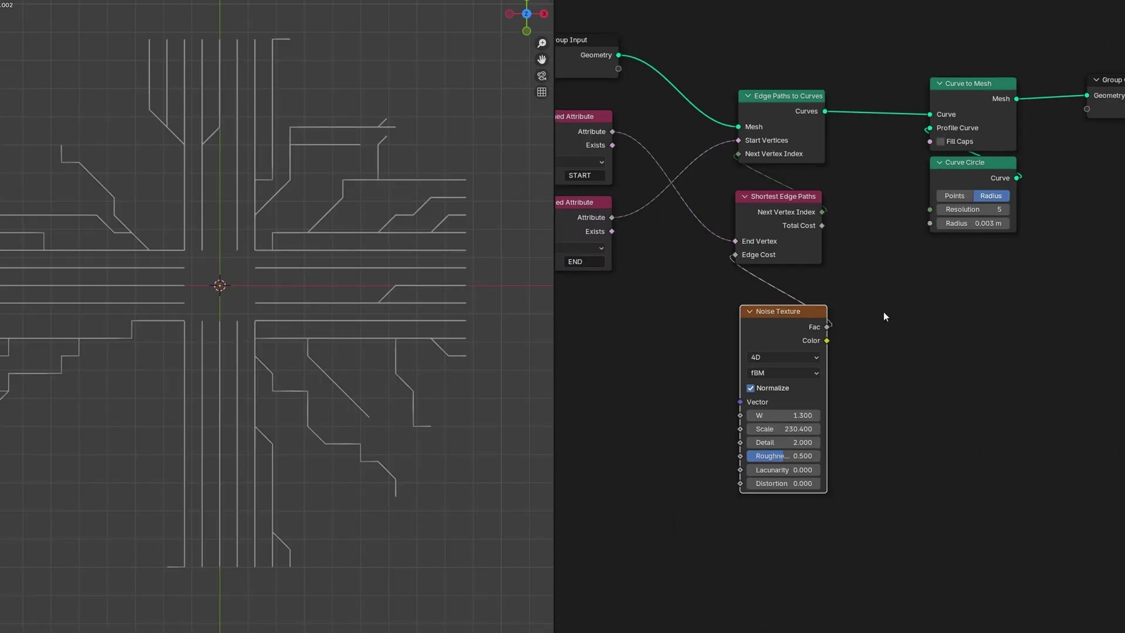
Examine the thickness and corners of the generated tubes up close.
{"action": "middle_click_drag", "start_coordinate": [884, 312], "coordinate": [828, 311]}
{"action": "scroll", "coordinate": [317, 406], "scroll_direction": "up", "scroll_amount": 5}
{"action": "scroll", "coordinate": [212, 304], "scroll_direction": "up", "scroll_amount": 3}
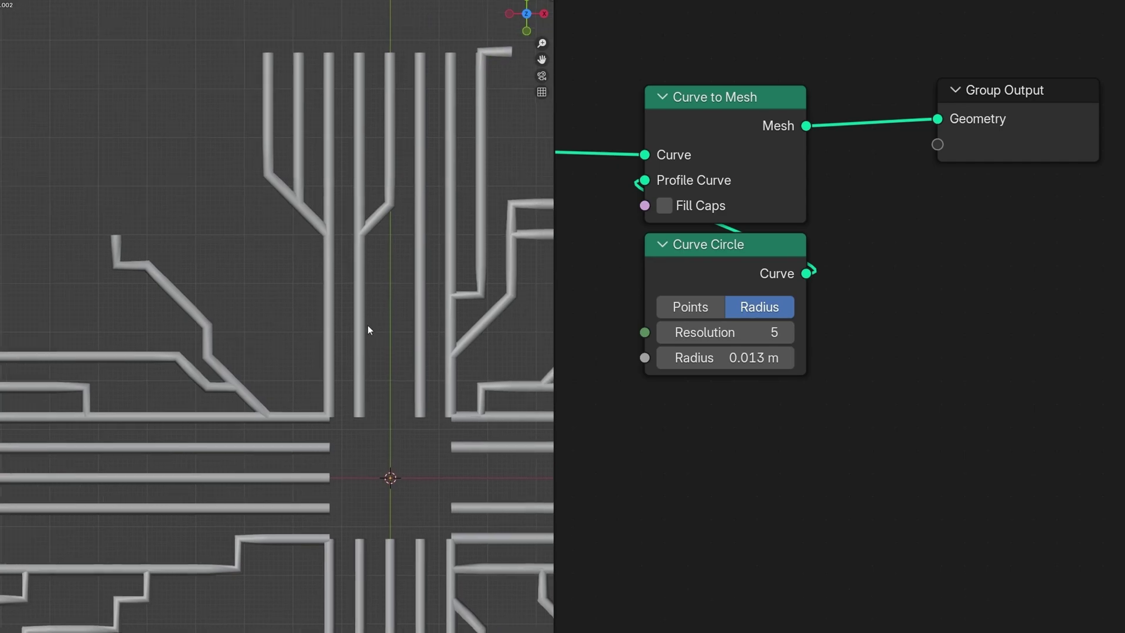
{"action": "scroll", "coordinate": [369, 328], "scroll_direction": "up", "scroll_amount": 5}
{"action": "scroll", "coordinate": [380, 388], "scroll_direction": "up", "scroll_amount": 6}
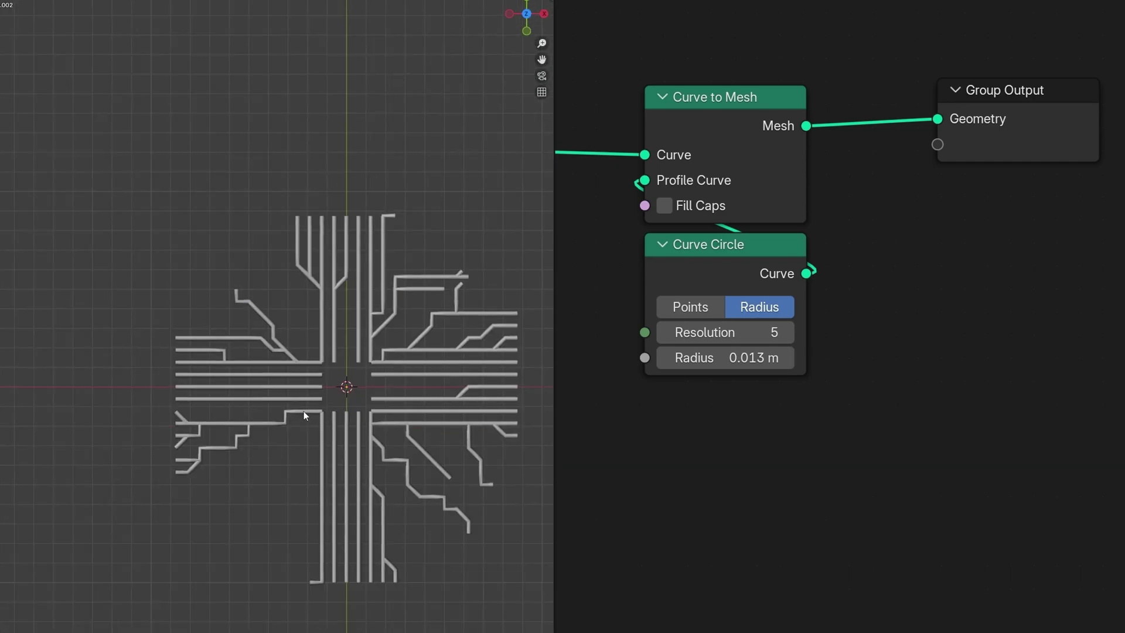
{"action": "scroll", "coordinate": [248, 409], "scroll_direction": "up", "scroll_amount": 4}
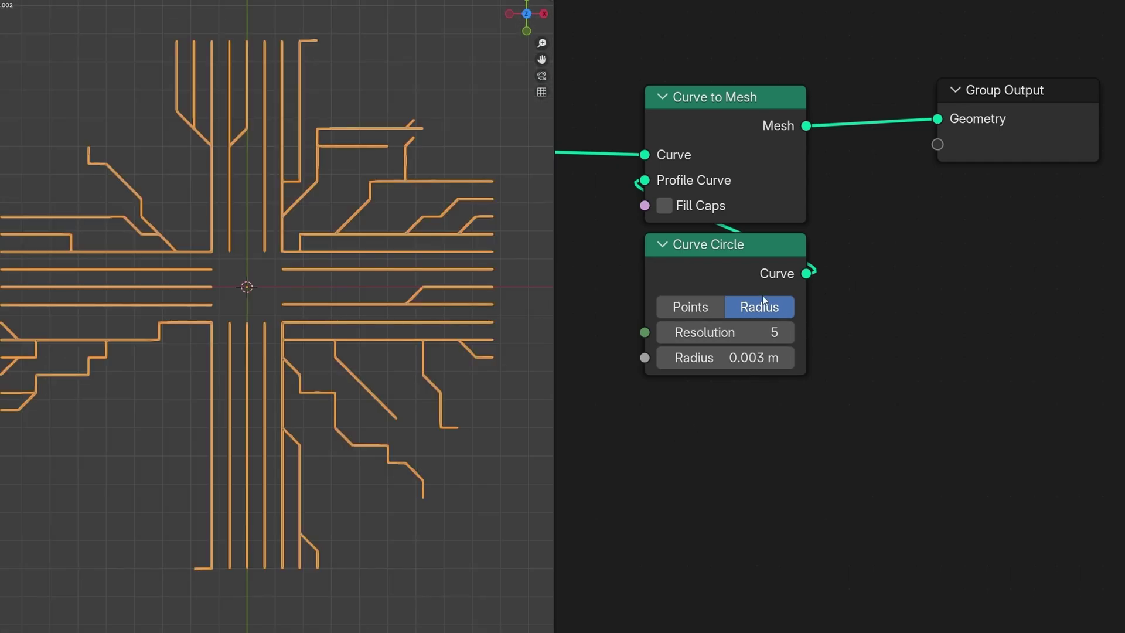
Insert a Subdivision Surface node between Curve to Mesh and Group Output and deselect the object.
{"action": "scroll", "coordinate": [819, 274], "scroll_direction": "down", "scroll_amount": 5}
{"action": "middle_click_drag", "start_coordinate": [819, 274], "coordinate": [771, 334]}
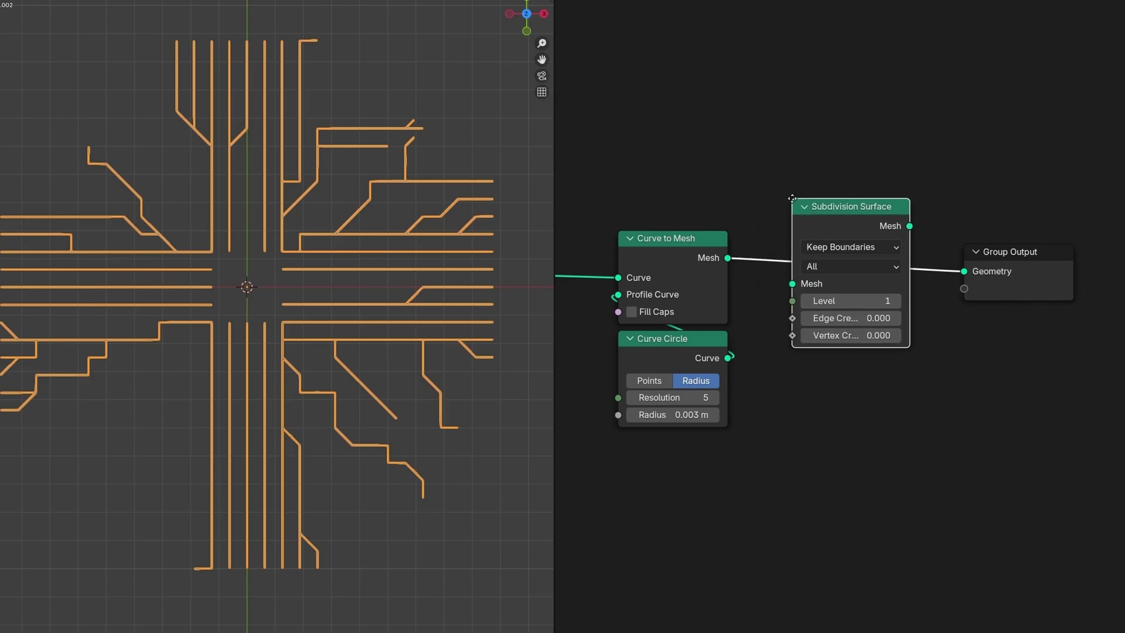
{"action": "left_click", "coordinate": [790, 196]}
{"action": "left_click", "coordinate": [438, 394]}
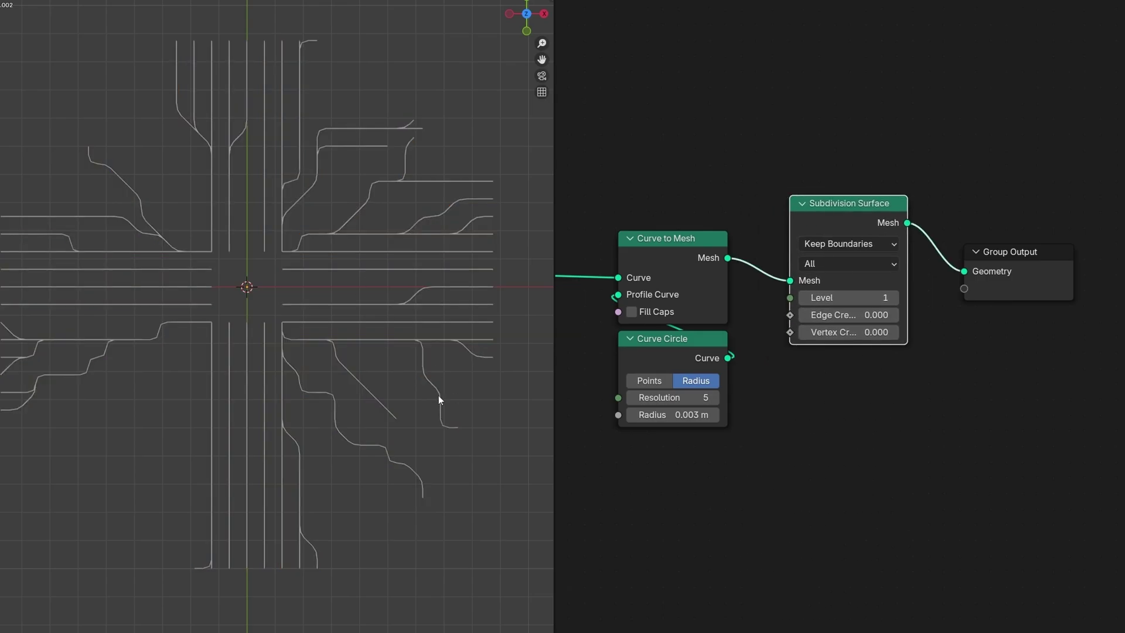
Rearrange the nodes downstream of Edge Paths to Curves to leave room before Curve to Mesh.
{"action": "middle_click_drag", "start_coordinate": [437, 393], "coordinate": [416, 356], "text": "shift"}
{"action": "scroll", "coordinate": [361, 283], "scroll_direction": "down", "scroll_amount": 1}
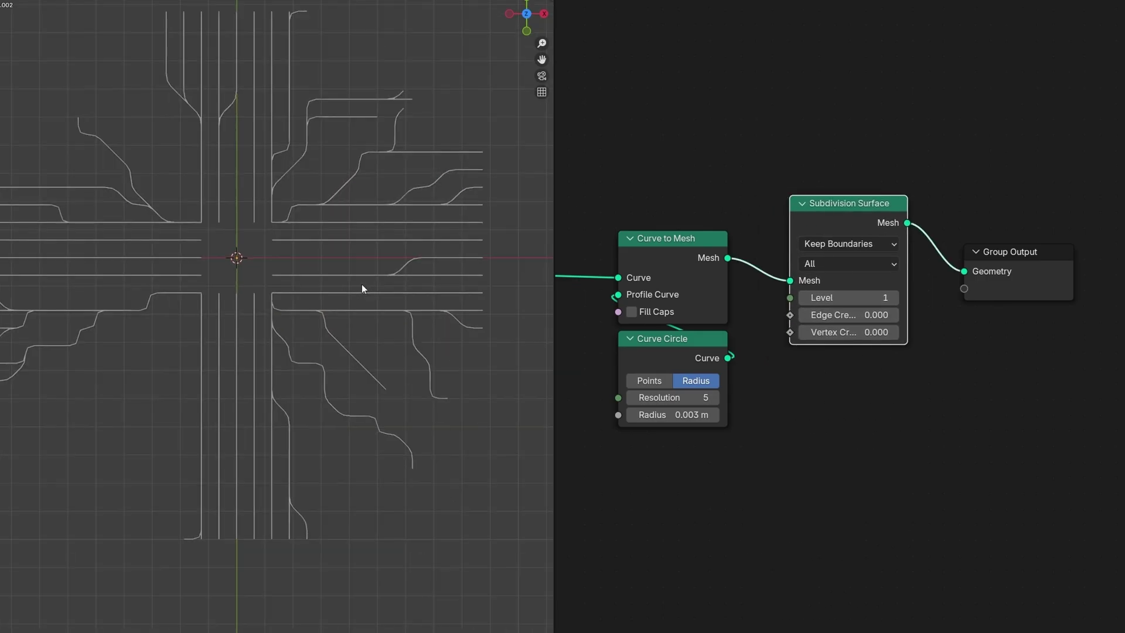
{"action": "middle_click_drag", "start_coordinate": [353, 245], "coordinate": [354, 276], "text": "shift"}
{"action": "left_click_drag", "start_coordinate": [989, 171], "coordinate": [824, 369]}
{"action": "key", "text": "g"}
{"action": "left_click", "coordinate": [840, 368]}
{"action": "left_click_drag", "start_coordinate": [721, 199], "coordinate": [677, 330]}
{"action": "left_click_drag", "start_coordinate": [677, 329], "coordinate": [674, 346]}
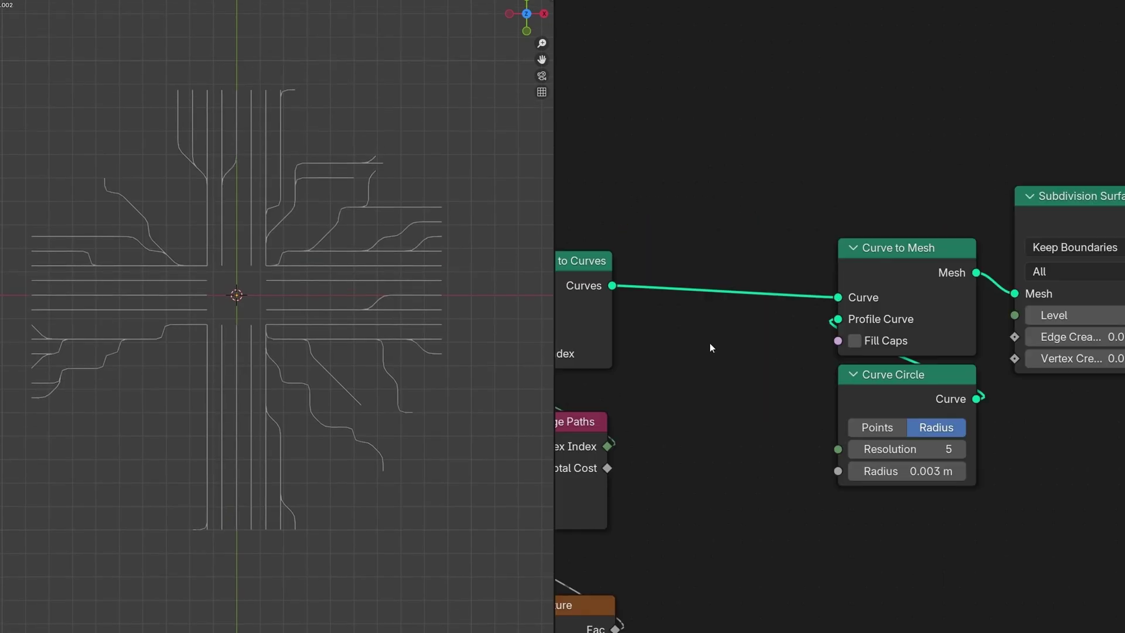
Insert a Subdivide Curve node between Edge Paths to Curves and Curve to Mesh.
{"action": "key", "text": "shift+a"}
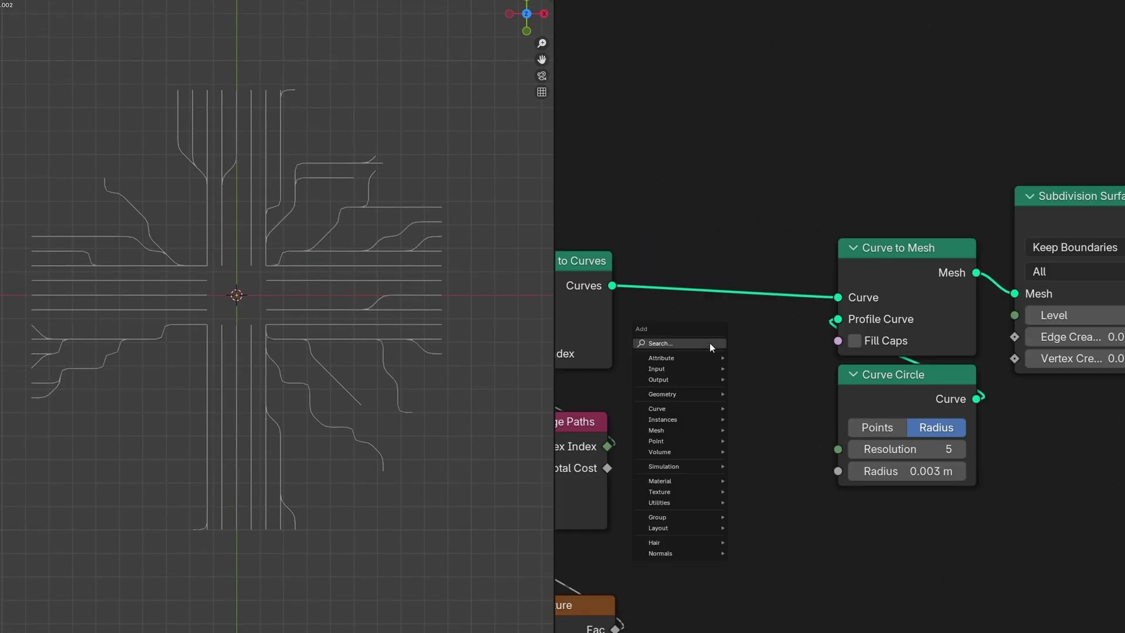
{"action": "left_click", "coordinate": [709, 343]}
{"action": "type", "text": "subdivi"}
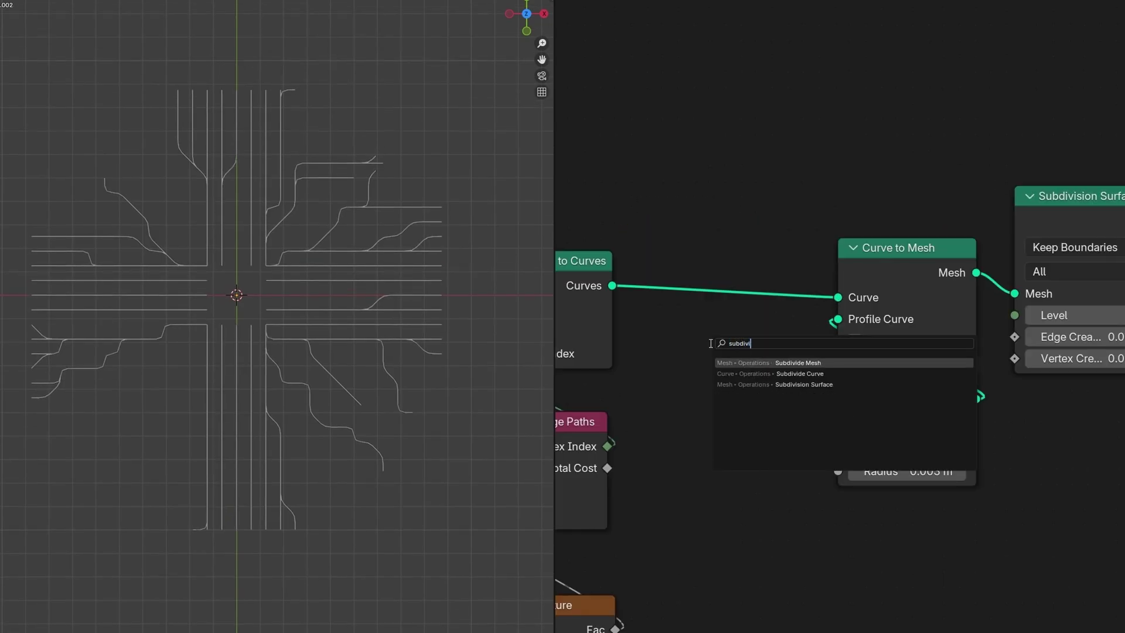
{"action": "left_click", "coordinate": [788, 373]}
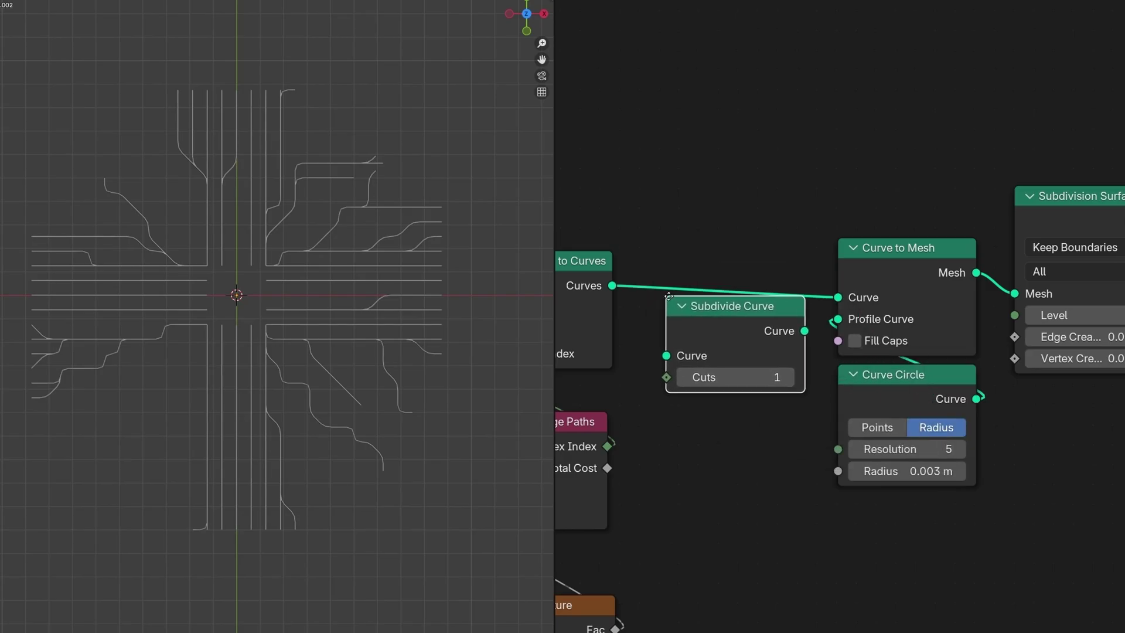
{"action": "left_click", "coordinate": [654, 256]}
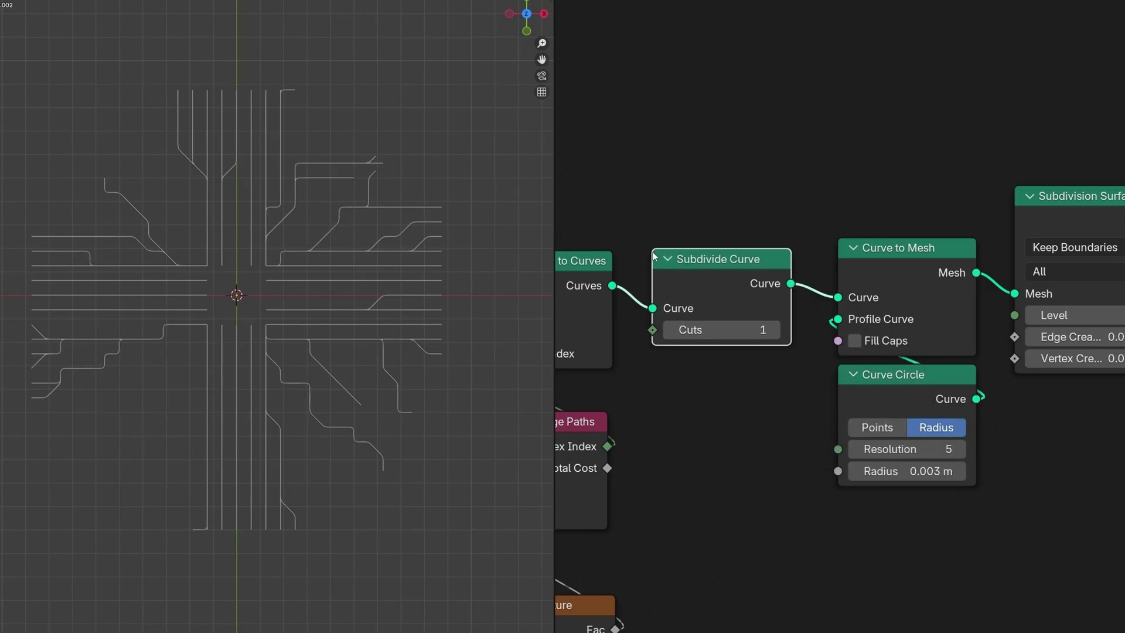
Increase the Subdivide Curve node's cuts to tighten the rounded corners of the paths.
{"action": "scroll", "coordinate": [372, 332], "scroll_direction": "up", "scroll_amount": 2}
{"action": "scroll", "coordinate": [343, 334], "scroll_direction": "up", "scroll_amount": 4}
{"action": "scroll", "coordinate": [343, 333], "scroll_direction": "up", "scroll_amount": 2}
{"action": "scroll", "coordinate": [220, 316], "scroll_direction": "up", "scroll_amount": 3}
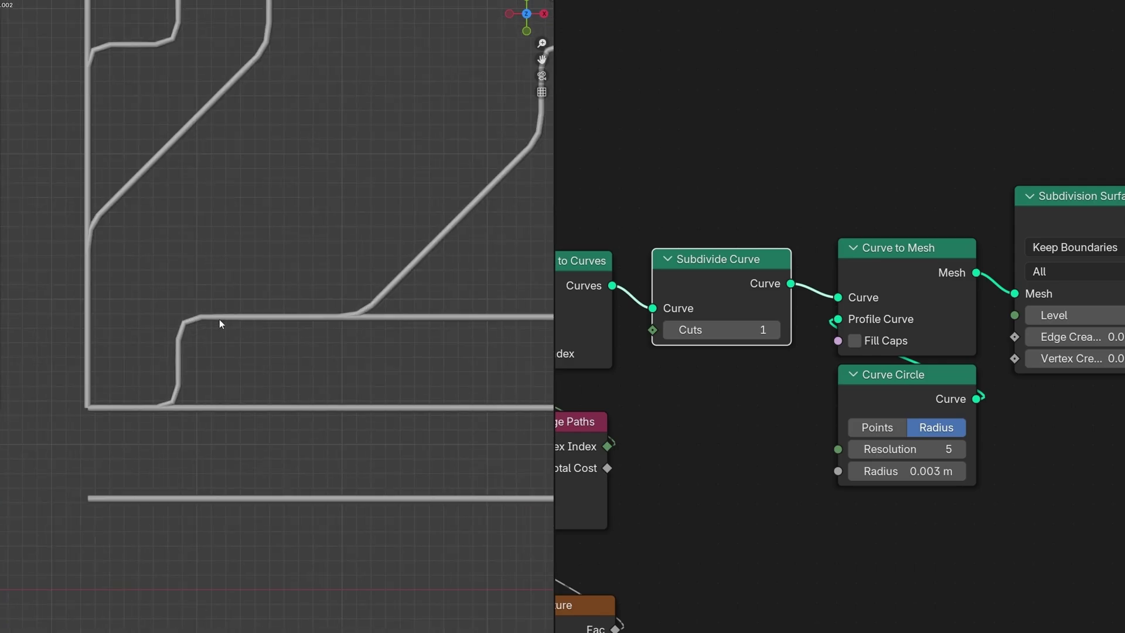
{"action": "left_click", "coordinate": [775, 330]}
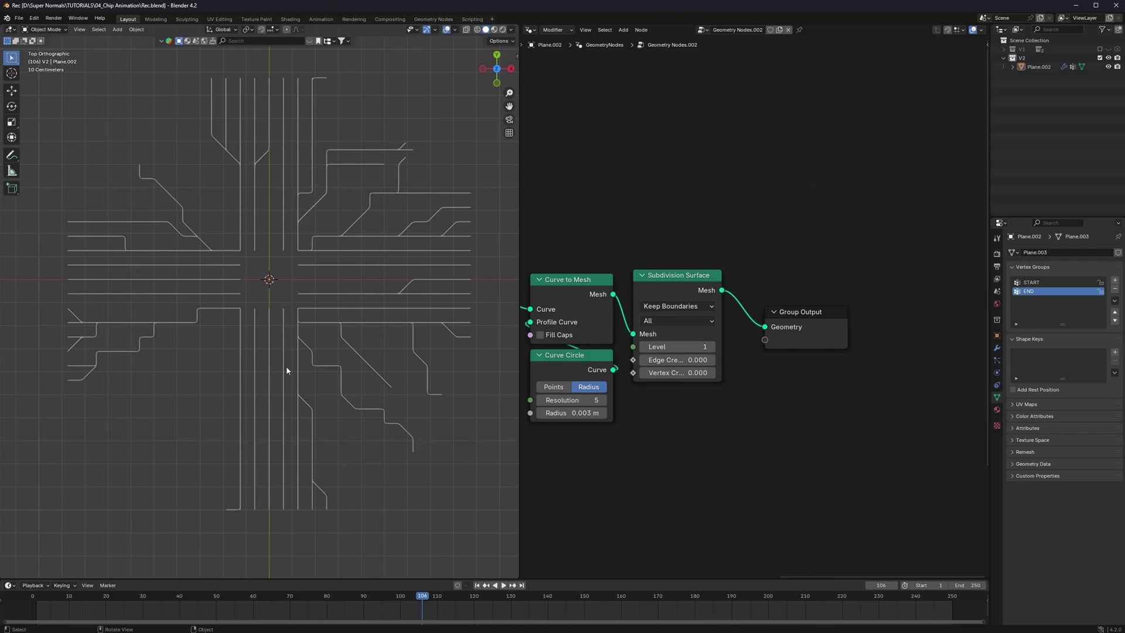
Move the Group Output node farther from Subdivision Surface to make room between them.
{"action": "left_click_drag", "start_coordinate": [819, 325], "coordinate": [901, 289]}
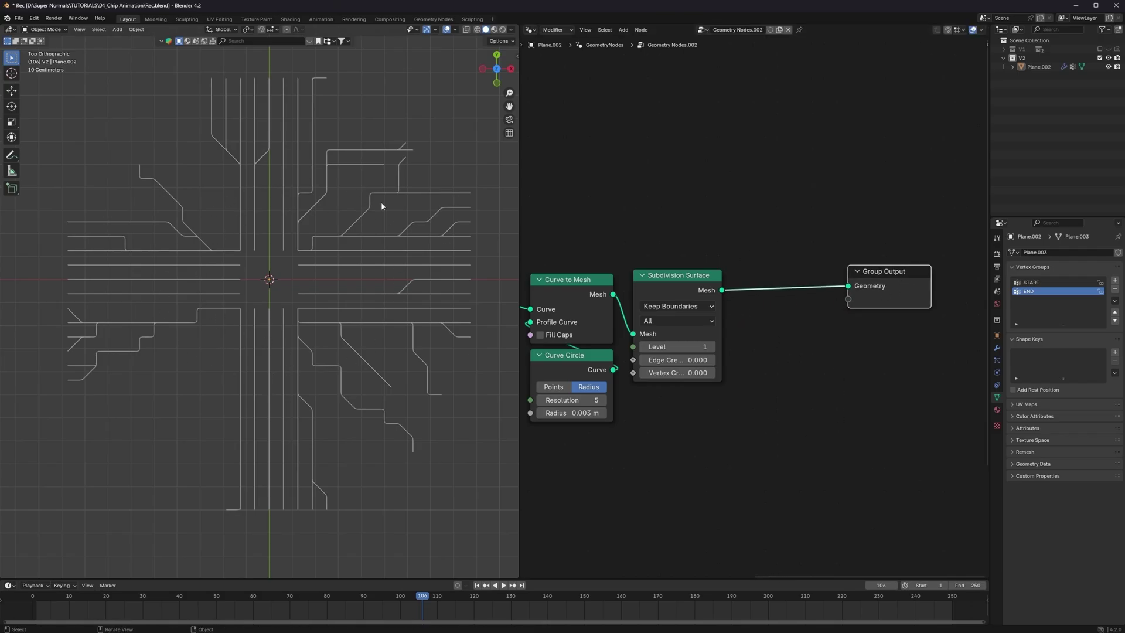
Spread the Group Output, Subdivision Surface and Curve Circle nodes apart to make room around Curve to Mesh.
{"action": "key", "text": "g"}
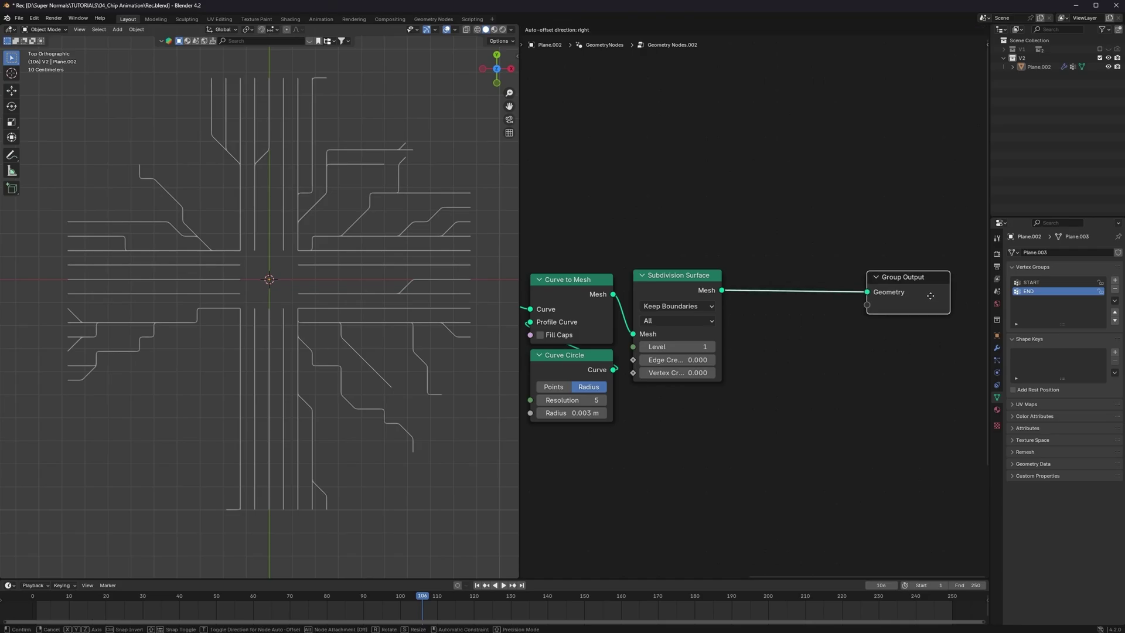
{"action": "left_click", "coordinate": [949, 346]}
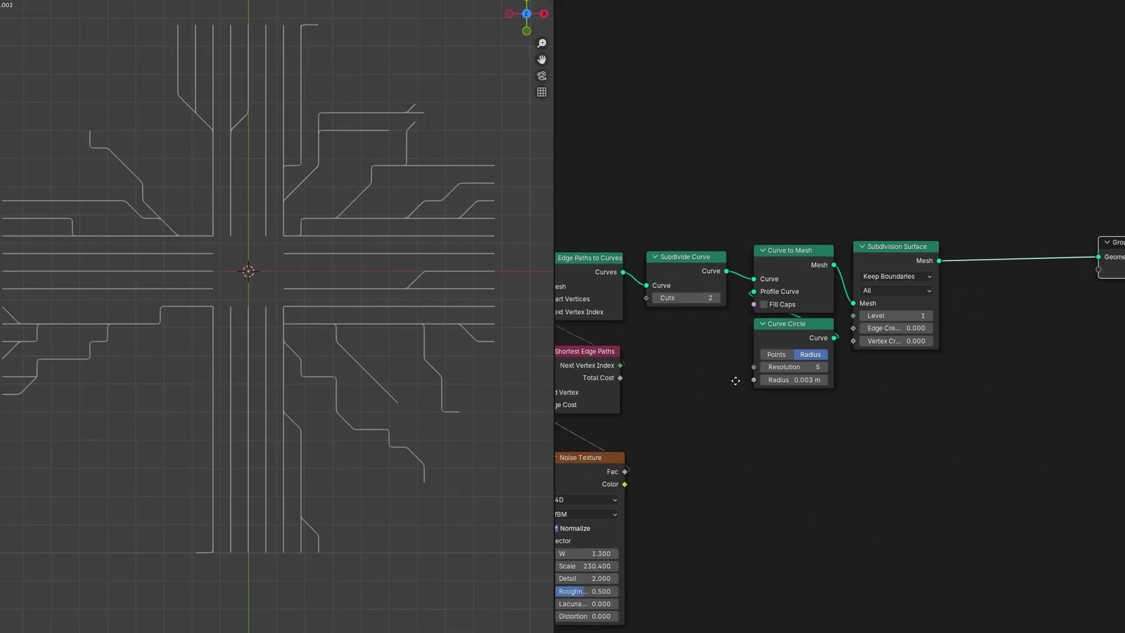
{"action": "middle_click_drag", "start_coordinate": [735, 381], "coordinate": [711, 339]}
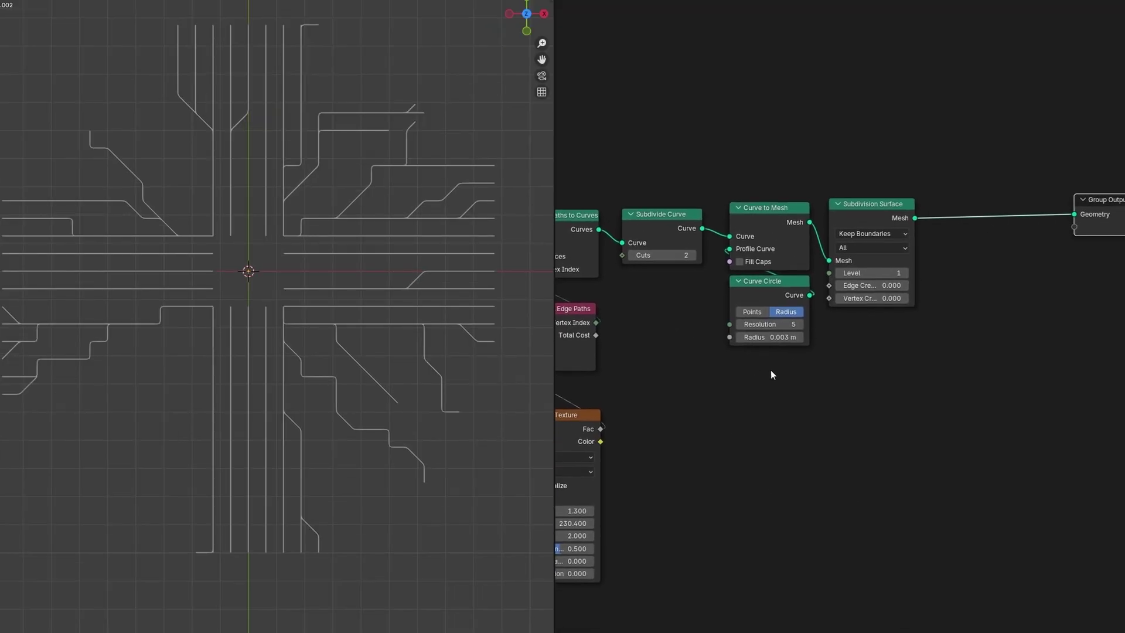
{"action": "scroll", "coordinate": [817, 378], "scroll_direction": "up", "scroll_amount": 2}
{"action": "middle_click_drag", "start_coordinate": [879, 359], "coordinate": [848, 370]}
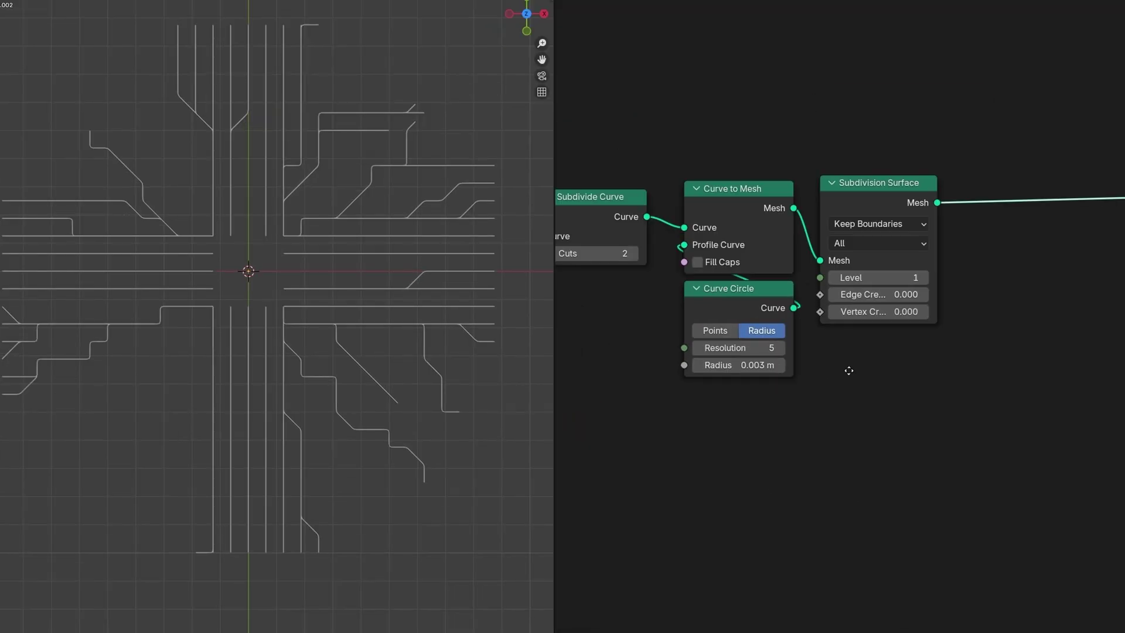
{"action": "left_click_drag", "start_coordinate": [877, 197], "coordinate": [937, 193]}
{"action": "left_click_drag", "start_coordinate": [730, 310], "coordinate": [722, 341]}
Insert a Capture Attribute node between Curve Circle and Curve to Mesh and set its domain to Edge.
{"action": "key", "text": "shift+a"}
{"action": "type", "text": "storecapture"}
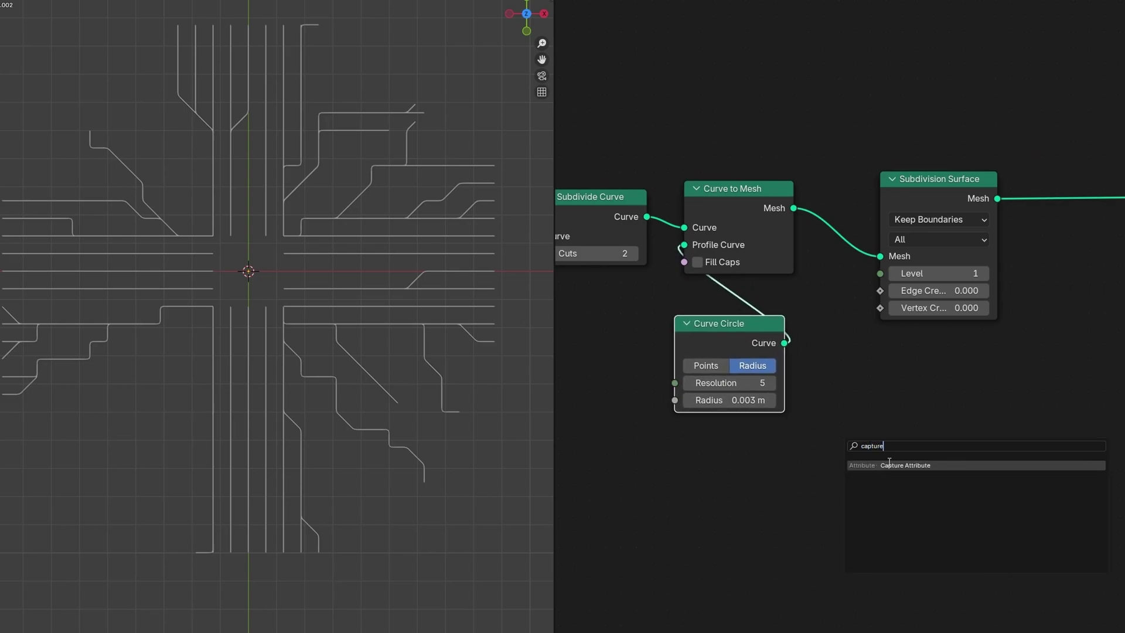
{"action": "key", "text": "Return"}
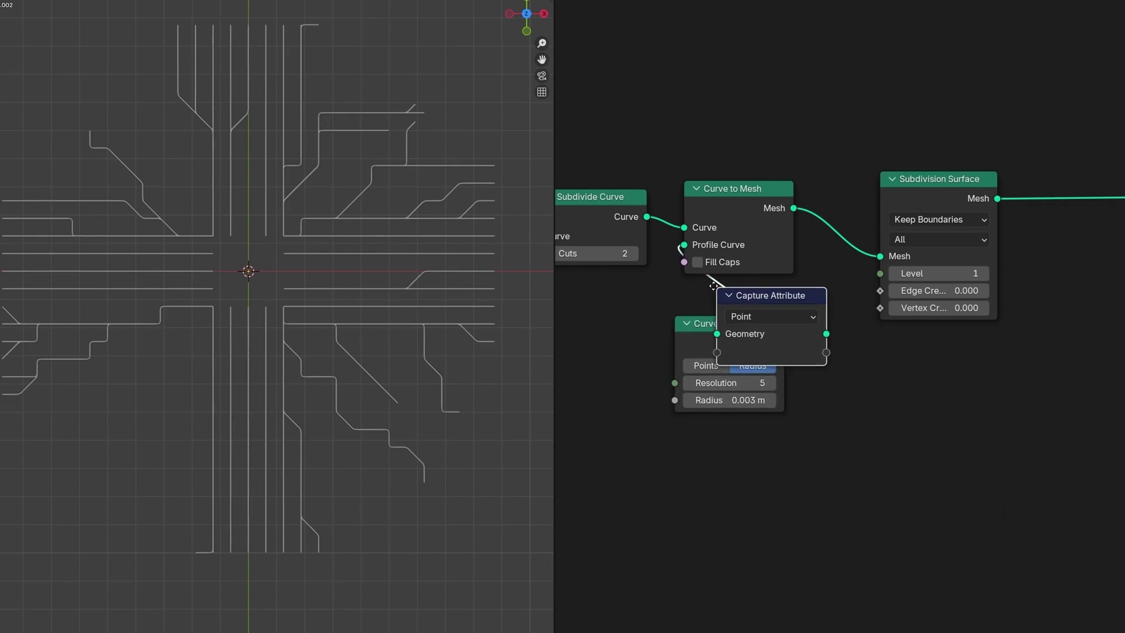
{"action": "left_click", "coordinate": [771, 350]}
{"action": "left_click", "coordinate": [734, 298]}
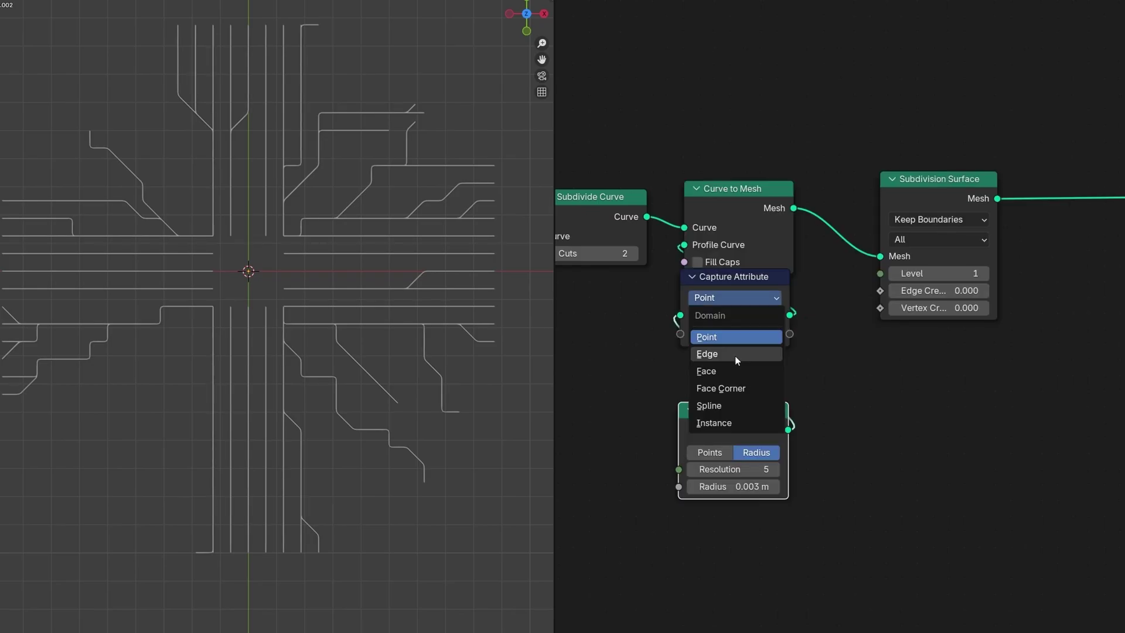
{"action": "left_click", "coordinate": [739, 354]}
{"action": "left_click_drag", "start_coordinate": [722, 279], "coordinate": [720, 316]}
Add a Spline Parameter node and feed its Factor into the Capture Attribute node on the profile curve.
{"action": "middle_click_drag", "start_coordinate": [620, 342], "coordinate": [697, 335]}
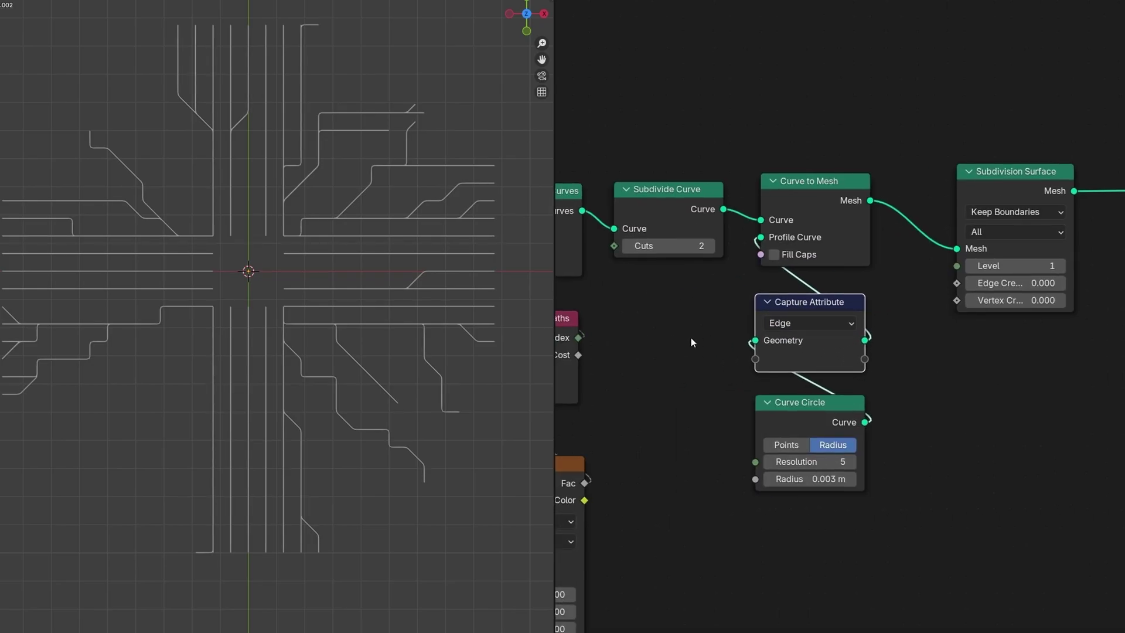
{"action": "key", "text": "shift+a"}
{"action": "type", "text": "spline"}
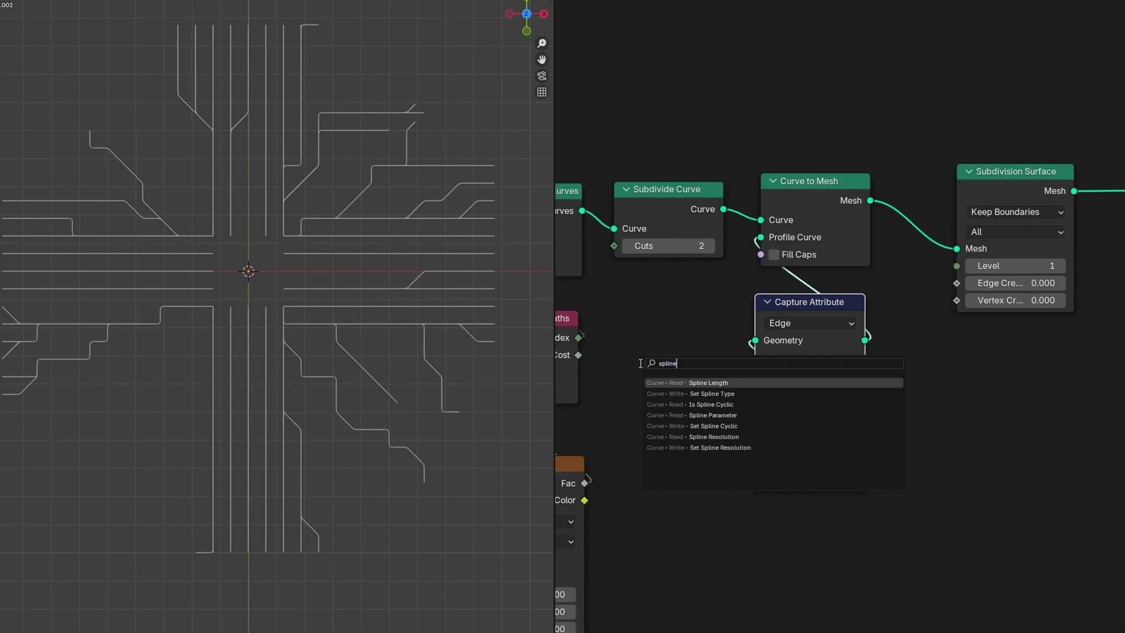
{"action": "left_click", "coordinate": [727, 415]}
{"action": "left_click", "coordinate": [607, 351]}
{"action": "left_click", "coordinate": [723, 376]}
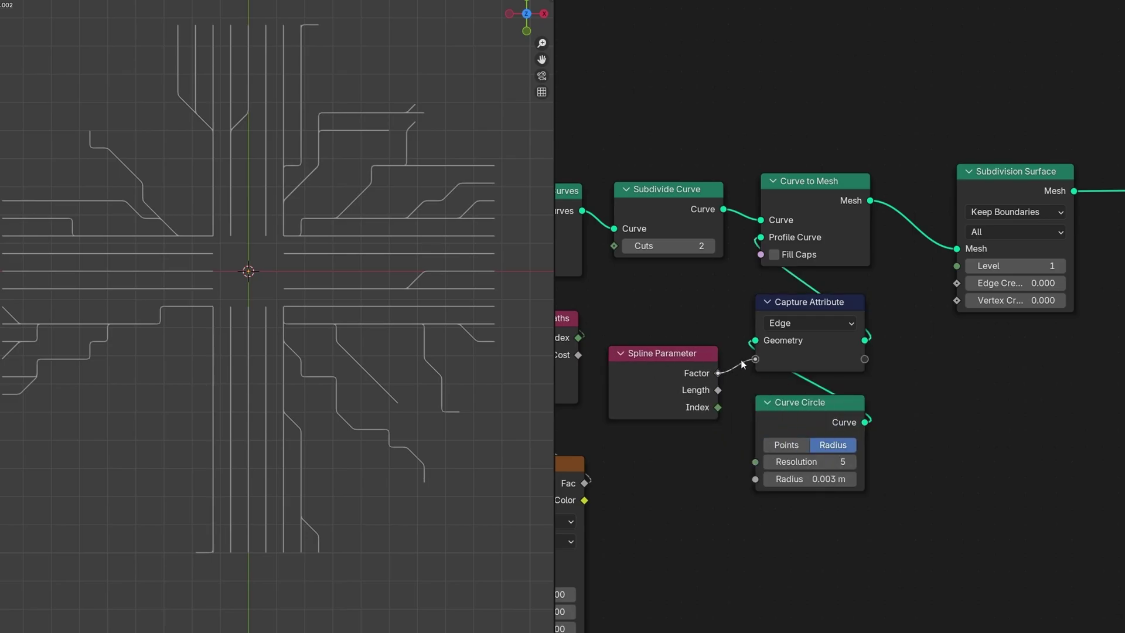
{"action": "left_click_drag", "start_coordinate": [741, 364], "coordinate": [755, 359]}
{"action": "left_click_drag", "start_coordinate": [663, 364], "coordinate": [687, 414]}
Move Curve to Mesh and its neighbouring nodes away from Subdivide Curve to open a gap between them.
{"action": "scroll", "coordinate": [733, 438], "scroll_direction": "down", "scroll_amount": 4}
{"action": "middle_click_drag", "start_coordinate": [744, 437], "coordinate": [706, 441]}
{"action": "scroll", "coordinate": [706, 441], "scroll_direction": "down", "scroll_amount": 4}
{"action": "left_click_drag", "start_coordinate": [1046, 176], "coordinate": [632, 454]}
{"action": "key", "text": "g"}
{"action": "left_click", "coordinate": [763, 445]}
{"action": "scroll", "coordinate": [761, 316], "scroll_direction": "up", "scroll_amount": 3}
{"action": "middle_click_drag", "start_coordinate": [750, 293], "coordinate": [873, 313]}
{"action": "left_click_drag", "start_coordinate": [870, 268], "coordinate": [708, 267]}
{"action": "middle_click_drag", "start_coordinate": [931, 372], "coordinate": [850, 384]}
{"action": "scroll", "coordinate": [929, 431], "scroll_direction": "up", "scroll_amount": 4}
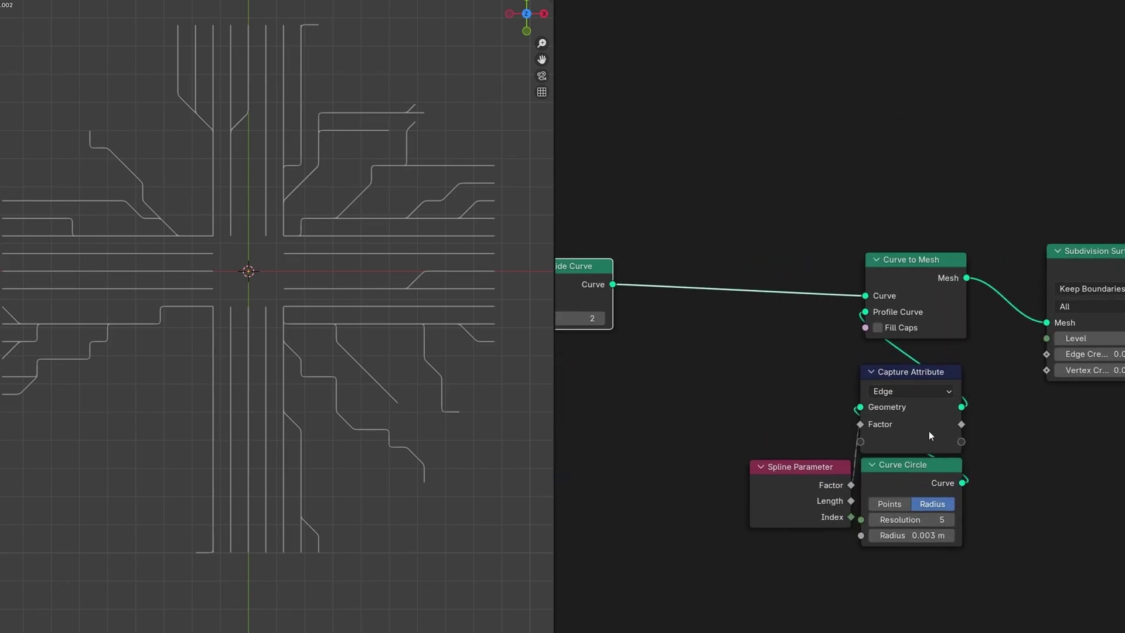
Duplicate Capture Attribute between Subdivide Curve and Curve to Mesh, and feed it the Factor of a duplicated Spline Parameter.
{"action": "left_click", "coordinate": [906, 382]}
{"action": "key", "text": "shift+d"}
{"action": "left_click", "coordinate": [701, 265]}
{"action": "left_click", "coordinate": [820, 477]}
{"action": "key", "text": "shift+d"}
{"action": "left_click", "coordinate": [720, 365]}
{"action": "left_click_drag", "start_coordinate": [750, 373], "coordinate": [647, 311]}
{"action": "middle_click_drag", "start_coordinate": [929, 433], "coordinate": [872, 405]}
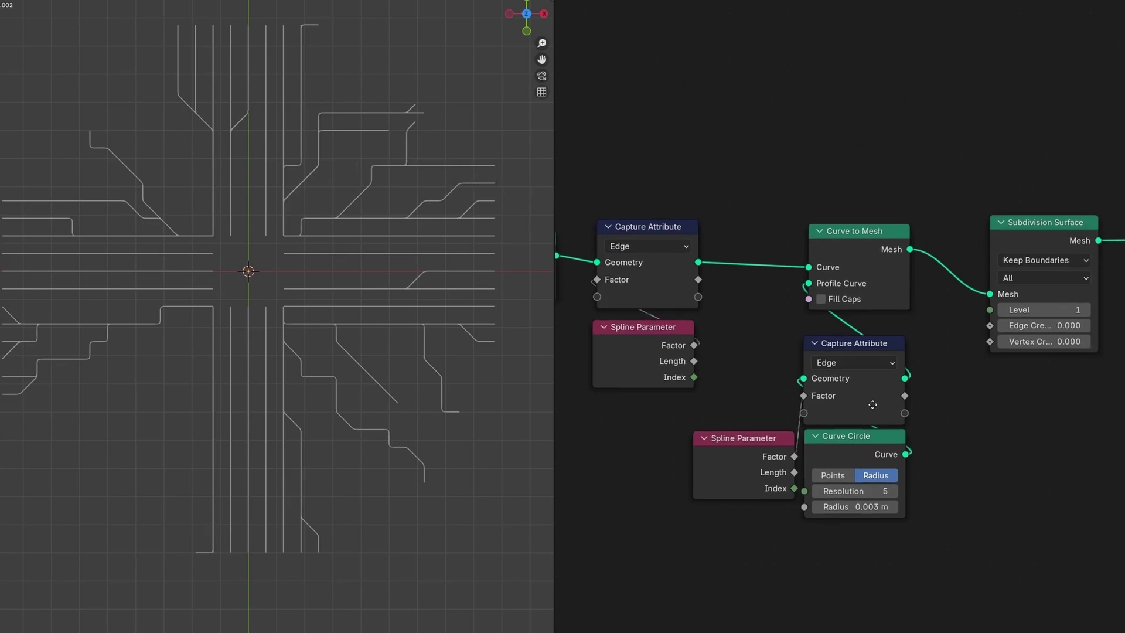
{"action": "mouse_move", "coordinate": [847, 461]}
{"action": "left_mouse_down"}
{"action": "mouse_move", "coordinate": [891, 465]}
{"action": "mouse_move", "coordinate": [856, 471]}
{"action": "left_mouse_up"}
{"action": "left_click", "coordinate": [647, 233]}
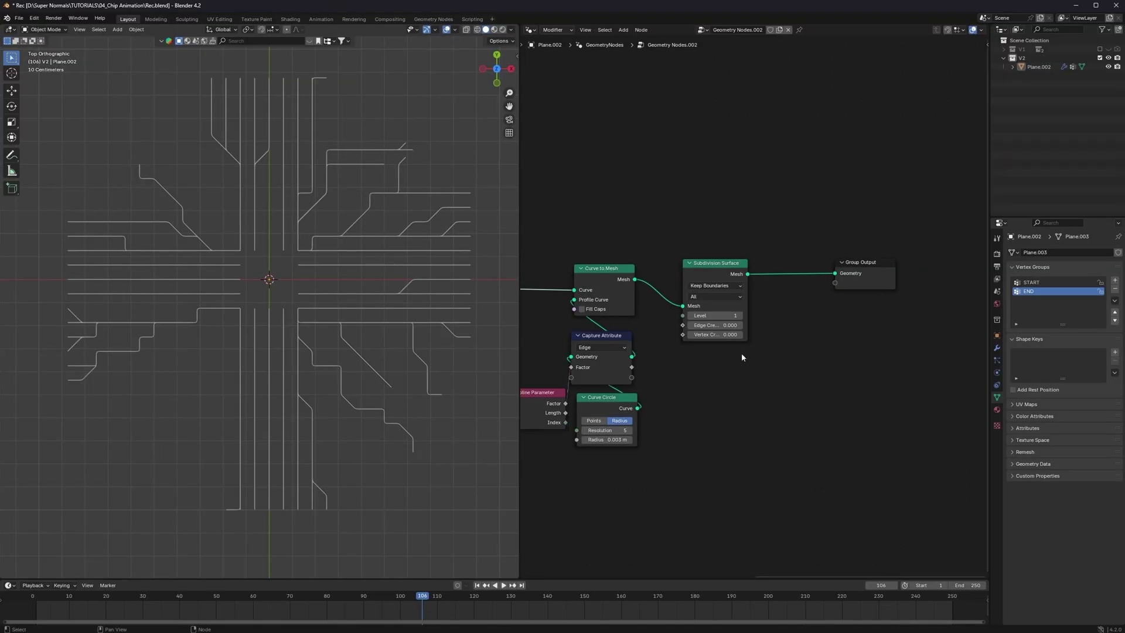
Move Group Output away and insert a Store Named Attribute node between it and Subdivision Surface.
{"action": "scroll", "coordinate": [741, 356], "scroll_direction": "down", "scroll_amount": 3}
{"action": "left_click_drag", "start_coordinate": [836, 274], "coordinate": [932, 271]}
{"action": "scroll", "coordinate": [779, 322], "scroll_direction": "up", "scroll_amount": 3}
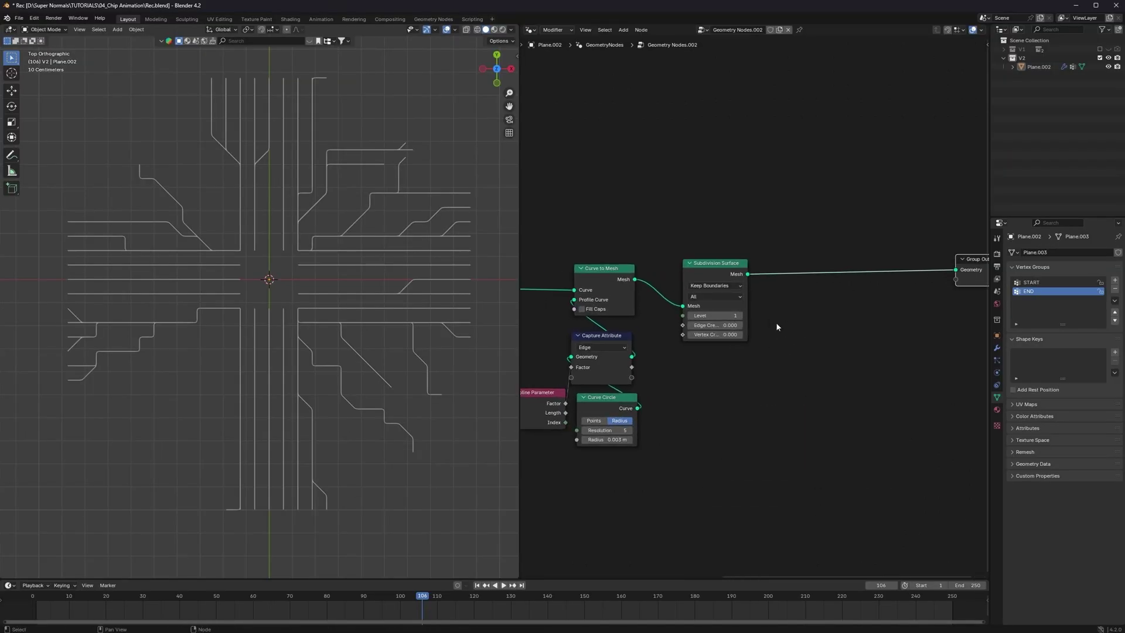
{"action": "key", "text": "shift+a"}
{"action": "left_click", "coordinate": [806, 321]}
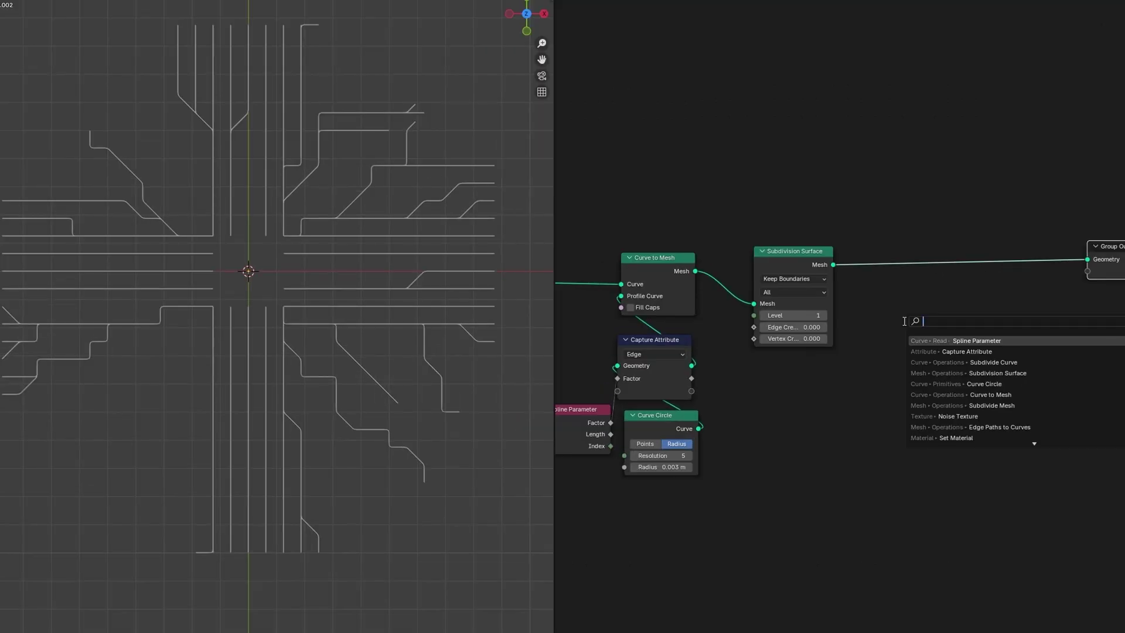
{"action": "type", "text": "store"}
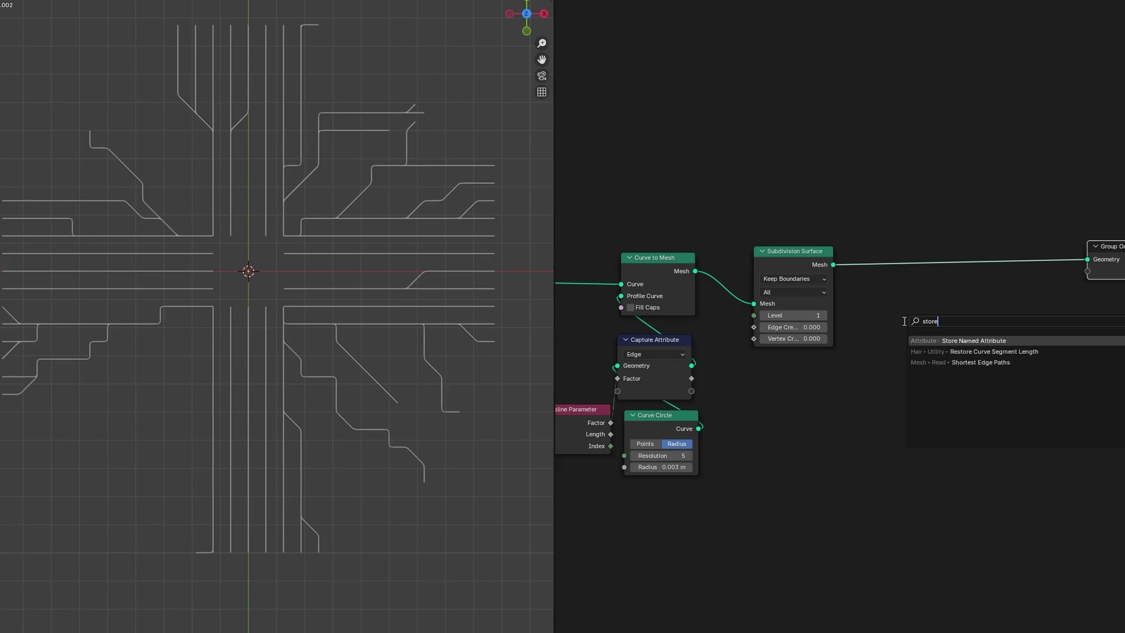
{"action": "key", "text": "Return"}
{"action": "left_click", "coordinate": [899, 239]}
Name the stored attribute UV and set its data type to Vector.
{"action": "left_click", "coordinate": [948, 313]}
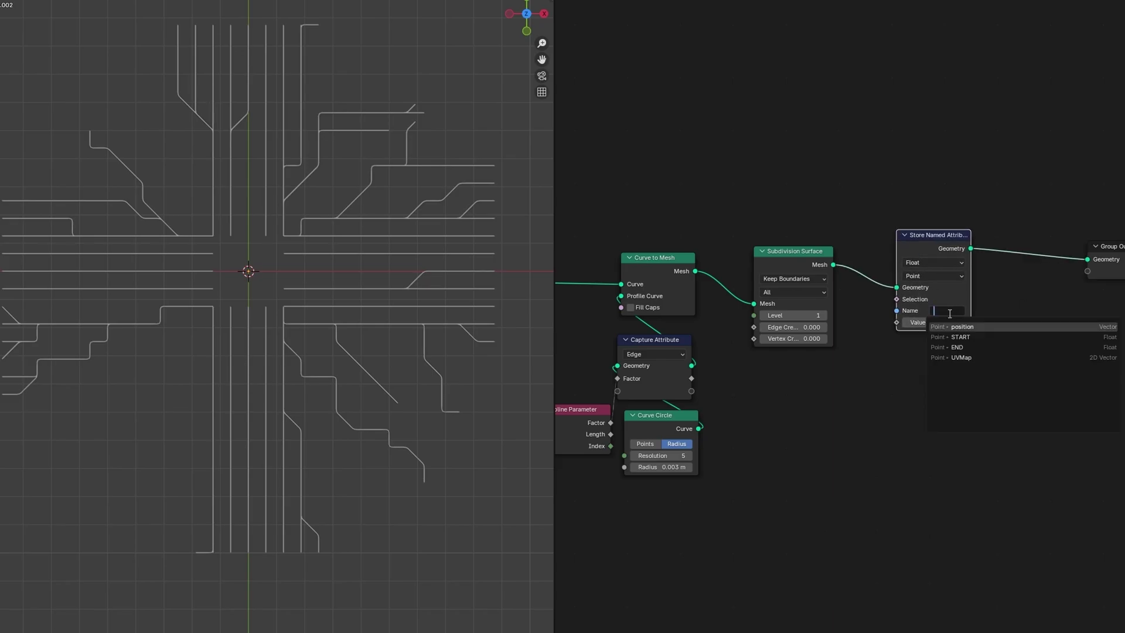
{"action": "type", "text": "UV"}
{"action": "key", "text": "Return"}
{"action": "scroll", "coordinate": [919, 387], "scroll_direction": "up", "scroll_amount": 5}
{"action": "key", "text": "shift+a"}
{"action": "left_click", "coordinate": [919, 387]}
{"action": "key", "text": "Escape"}
{"action": "left_click", "coordinate": [969, 242]}
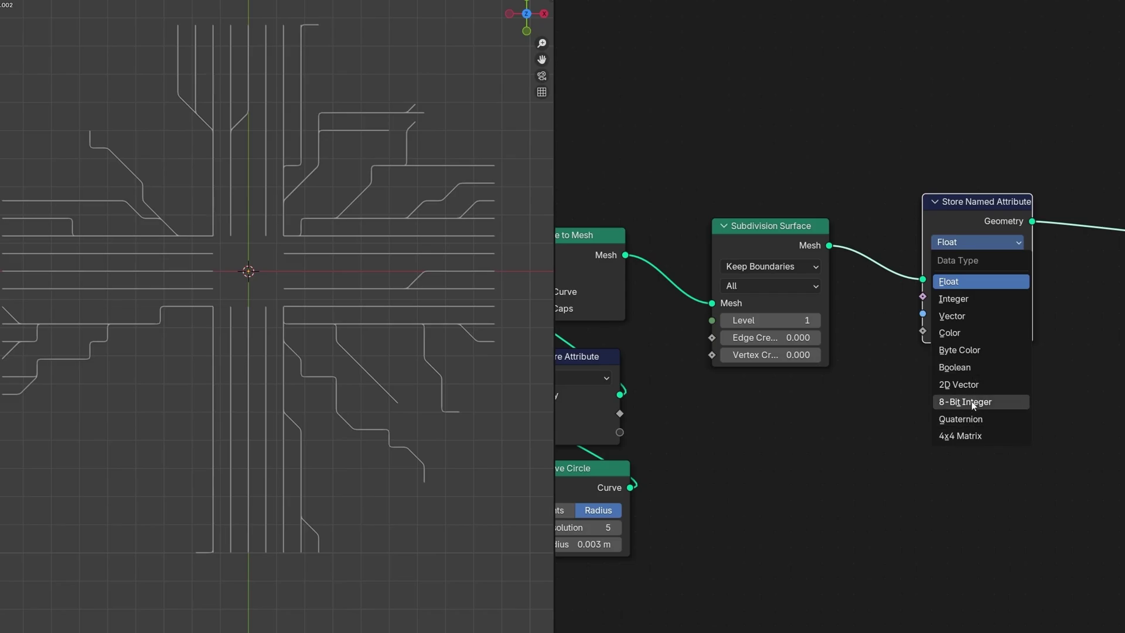
{"action": "left_click", "coordinate": [968, 317]}
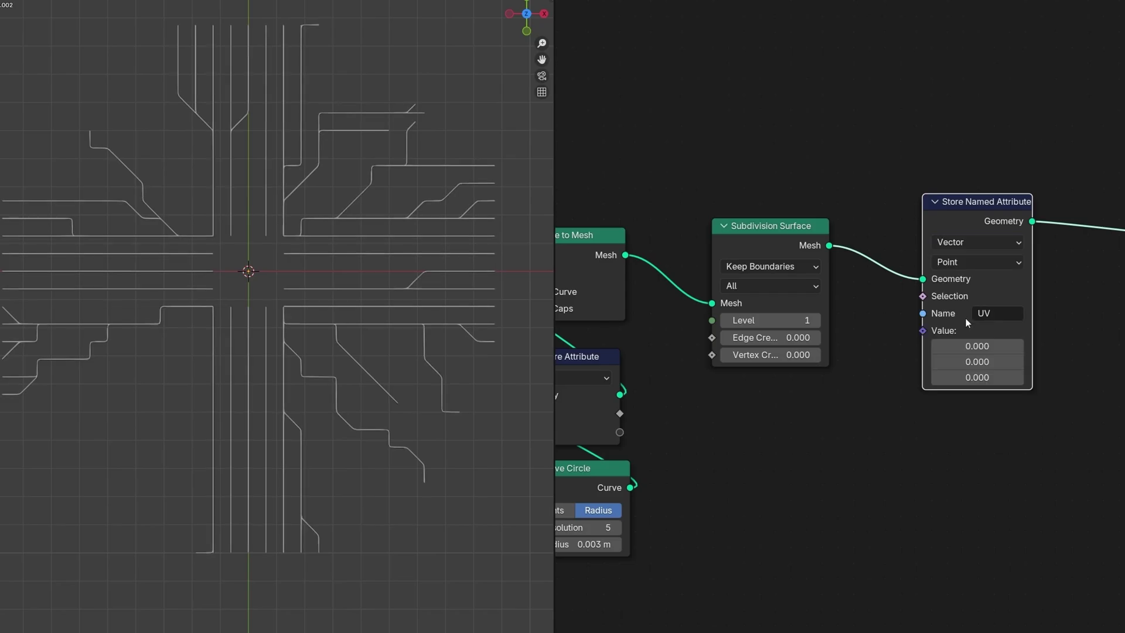
{"action": "left_click_drag", "start_coordinate": [958, 207], "coordinate": [934, 229]}
Add a Combine XYZ node below the Subdivision Surface node.
{"action": "scroll", "coordinate": [905, 381], "scroll_direction": "up", "scroll_amount": 3}
{"action": "scroll", "coordinate": [896, 413], "scroll_direction": "down", "scroll_amount": 3}
{"action": "middle_click_drag", "start_coordinate": [873, 425], "coordinate": [926, 395]}
{"action": "key", "text": "shift+a"}
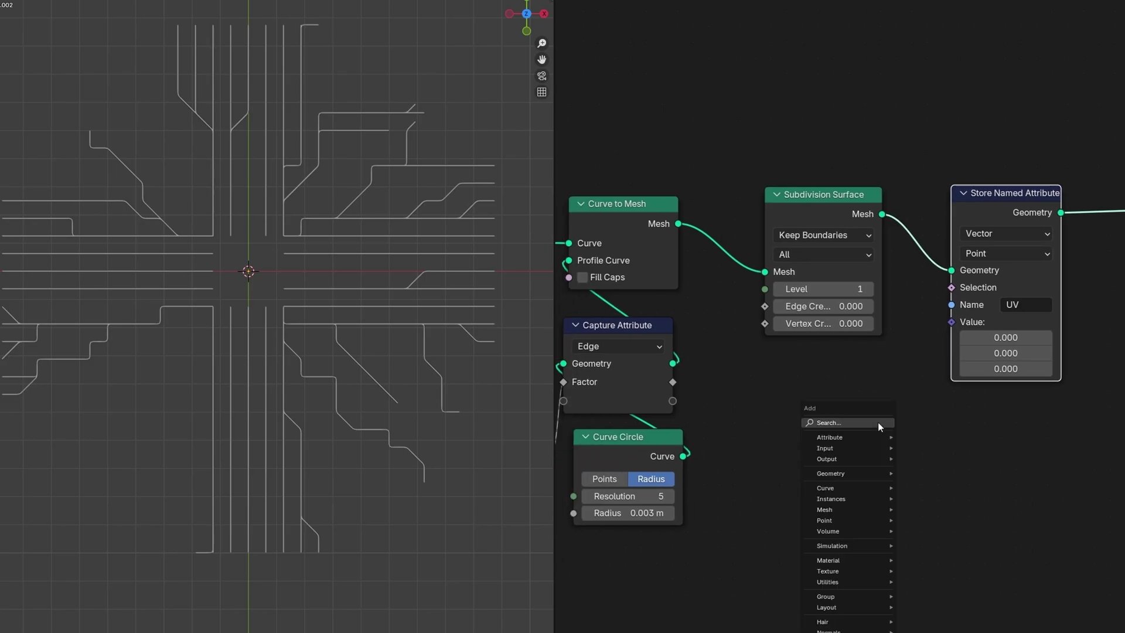
{"action": "left_click", "coordinate": [878, 424]}
{"action": "type", "text": "combi"}
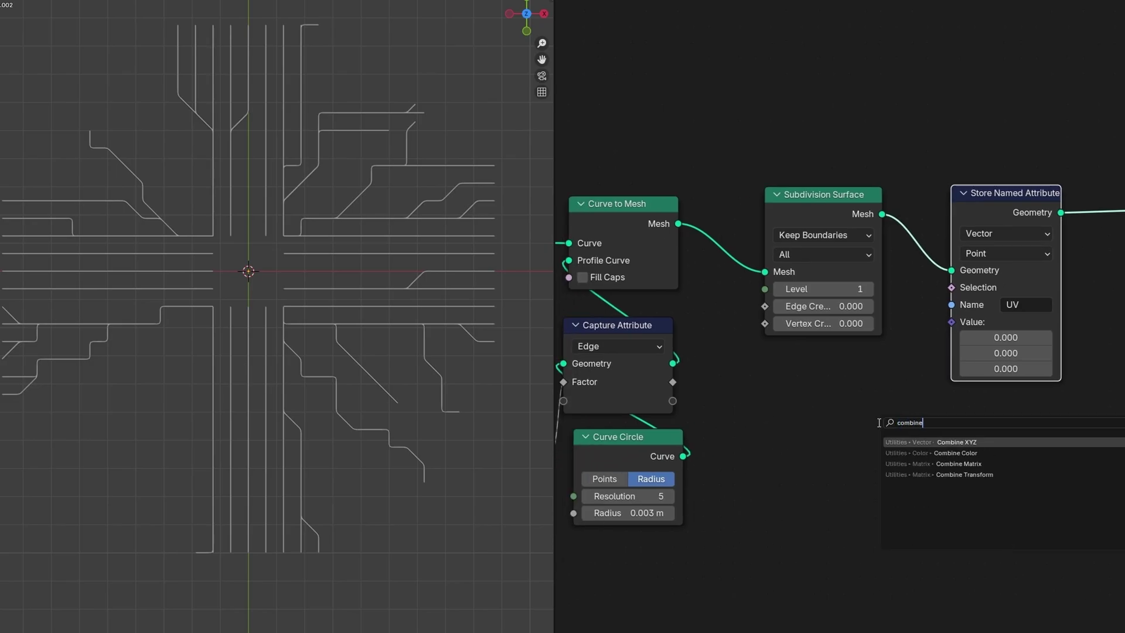
{"action": "type", "text": "ne"}
{"action": "key", "text": "Return"}
{"action": "left_click", "coordinate": [748, 361]}
Connect the captured Factor of the profile curve to the X input of Combine XYZ.
{"action": "middle_click_drag", "start_coordinate": [749, 361], "coordinate": [853, 350]}
{"action": "scroll", "coordinate": [854, 353], "scroll_direction": "up", "scroll_amount": 5}
{"action": "left_click_drag", "start_coordinate": [777, 370], "coordinate": [890, 388]}
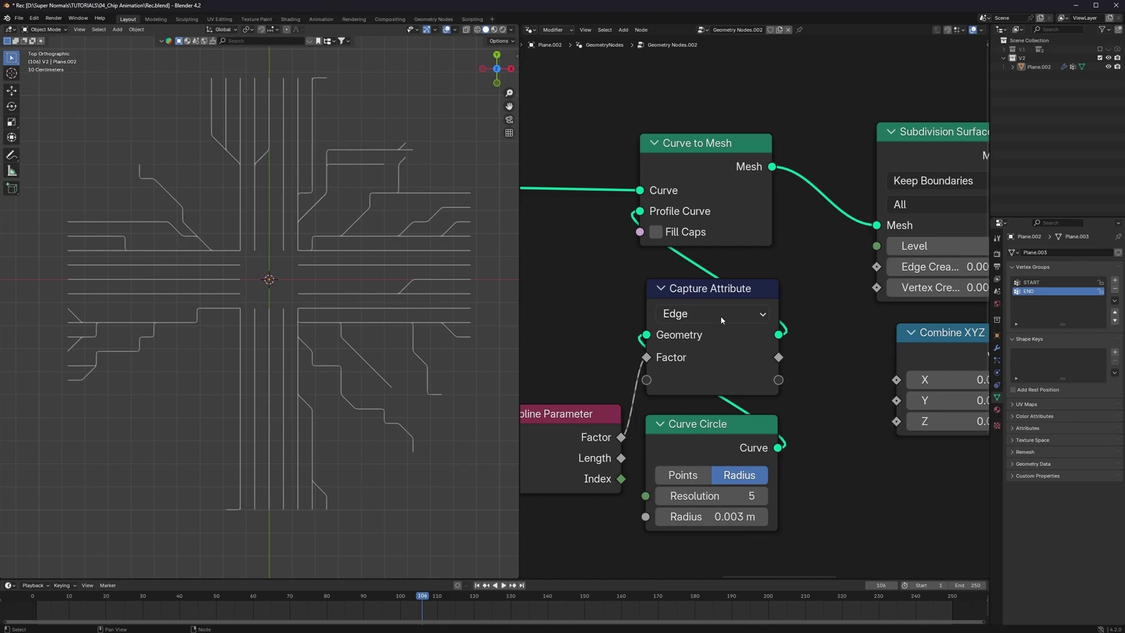
{"action": "left_click", "coordinate": [767, 345]}
{"action": "left_click_drag", "start_coordinate": [890, 388], "coordinate": [896, 379]}
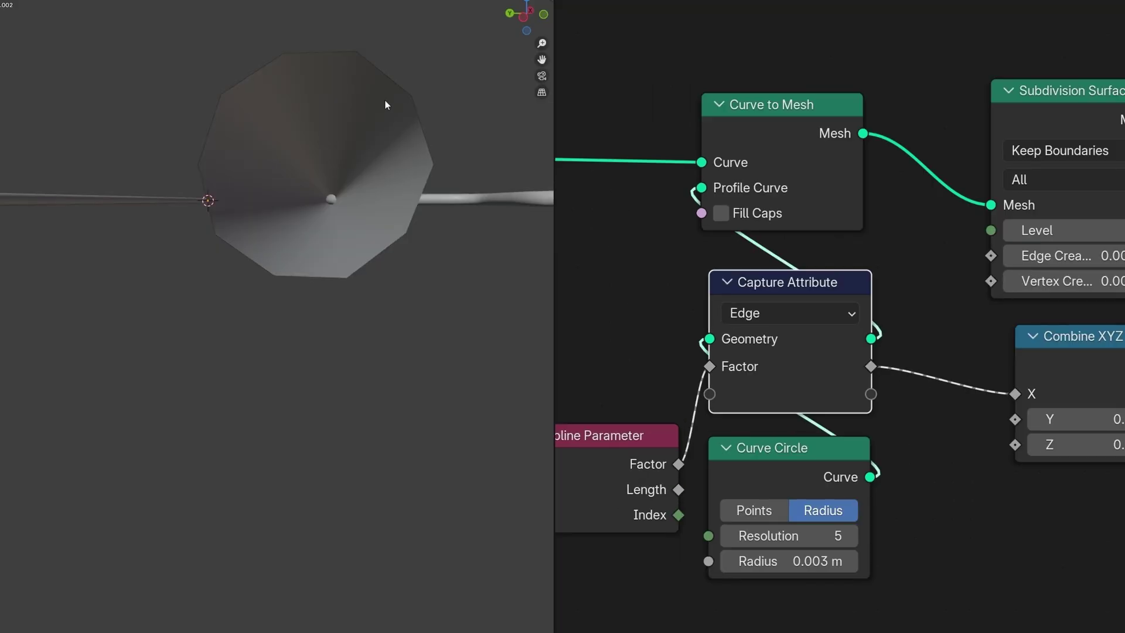
Connect the captured Factor of the path curves to the Y input of Combine XYZ.
{"action": "middle_click_drag", "start_coordinate": [402, 112], "coordinate": [370, 329]}
{"action": "scroll", "coordinate": [491, 346], "scroll_direction": "down", "scroll_amount": 8}
{"action": "scroll", "coordinate": [370, 328], "scroll_direction": "down", "scroll_amount": 3}
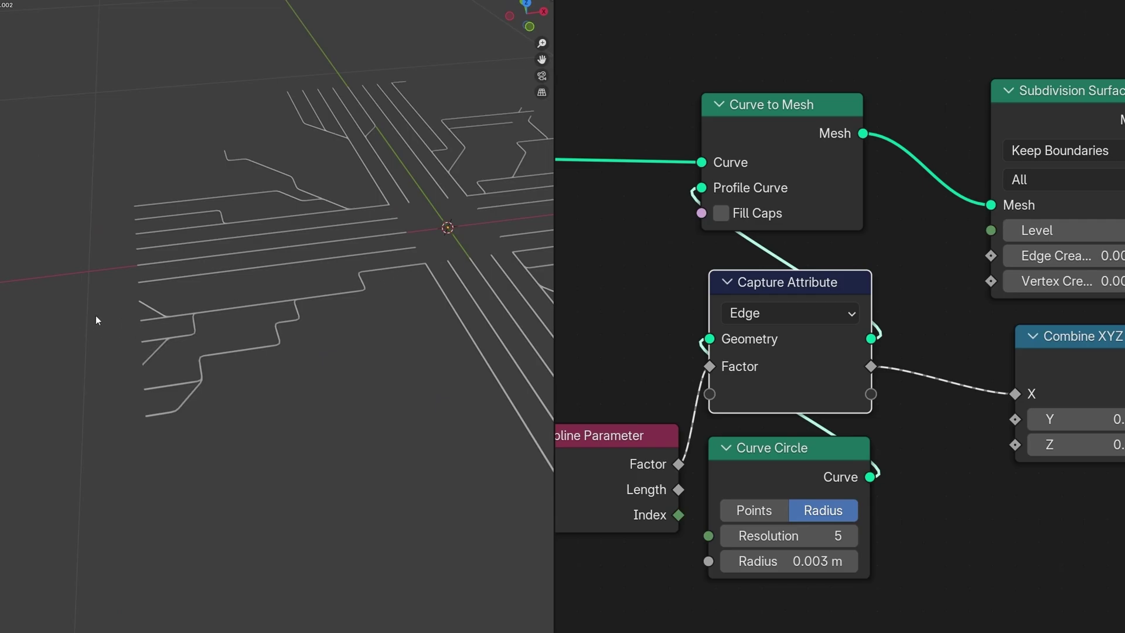
{"action": "scroll", "coordinate": [827, 377], "scroll_direction": "down", "scroll_amount": 3}
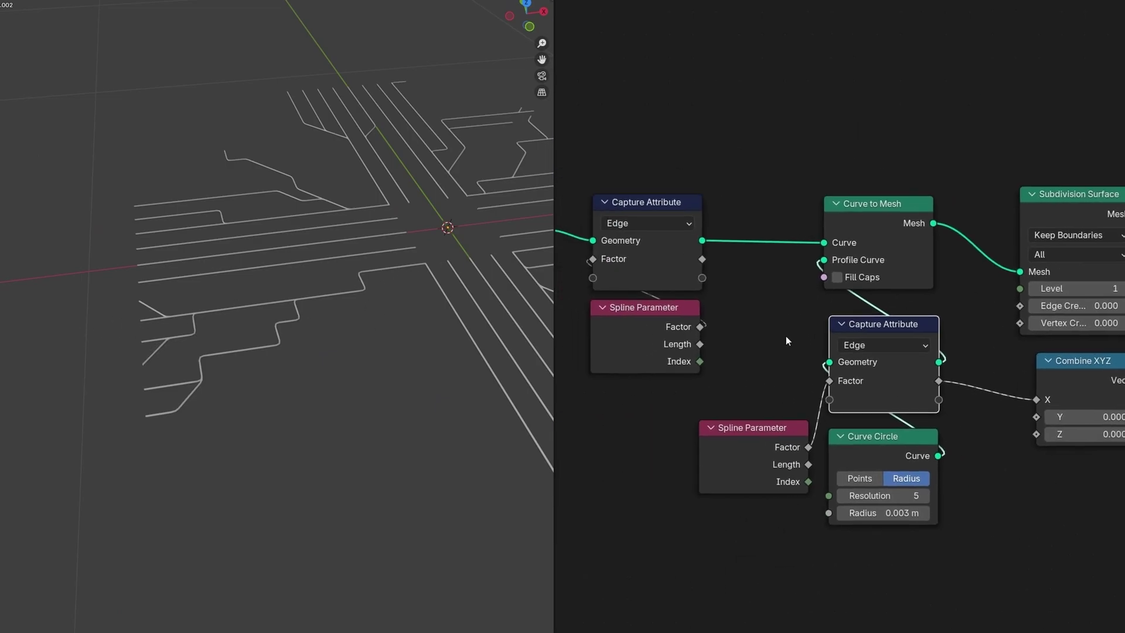
{"action": "left_click", "coordinate": [644, 223]}
{"action": "left_click", "coordinate": [646, 204]}
{"action": "left_click_drag", "start_coordinate": [702, 258], "coordinate": [1036, 417]}
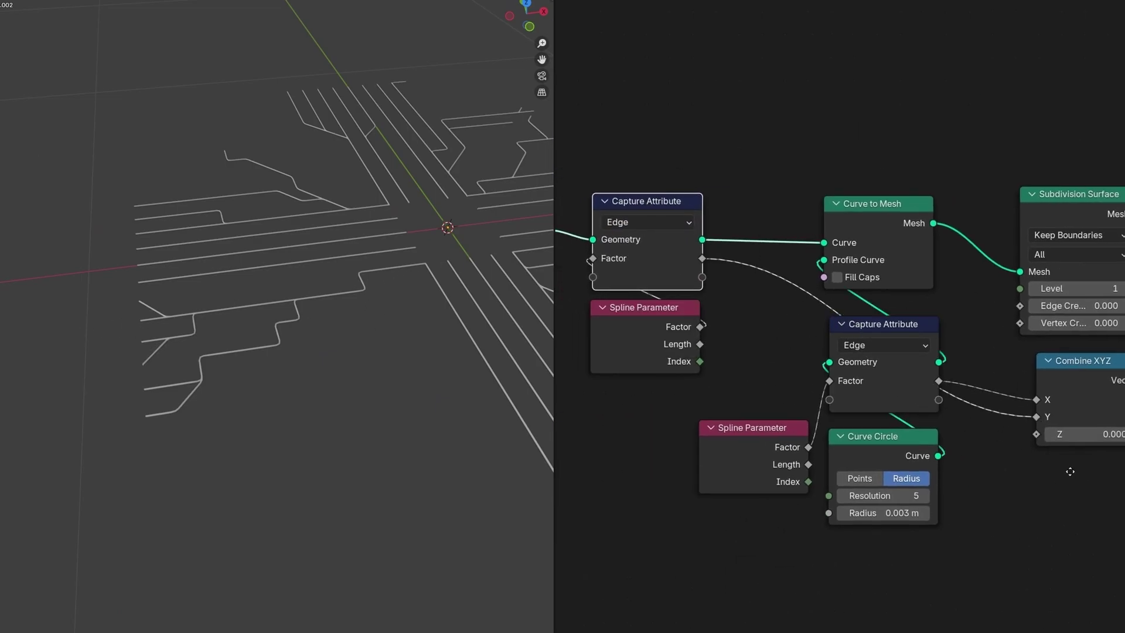
Connect the Combine XYZ vector to the Value input of Store Named Attribute and tidy the node's placement.
{"action": "middle_click_drag", "start_coordinate": [1081, 472], "coordinate": [791, 469]}
{"action": "left_click_drag", "start_coordinate": [811, 378], "coordinate": [928, 323]}
{"action": "middle_click_drag", "start_coordinate": [1020, 427], "coordinate": [938, 480]}
{"action": "left_click_drag", "start_coordinate": [902, 247], "coordinate": [868, 248]}
Move the Group Output node farther away from Store Named Attribute.
{"action": "scroll", "coordinate": [1031, 352], "scroll_direction": "down", "scroll_amount": 4}
{"action": "middle_click_drag", "start_coordinate": [1031, 351], "coordinate": [955, 354]}
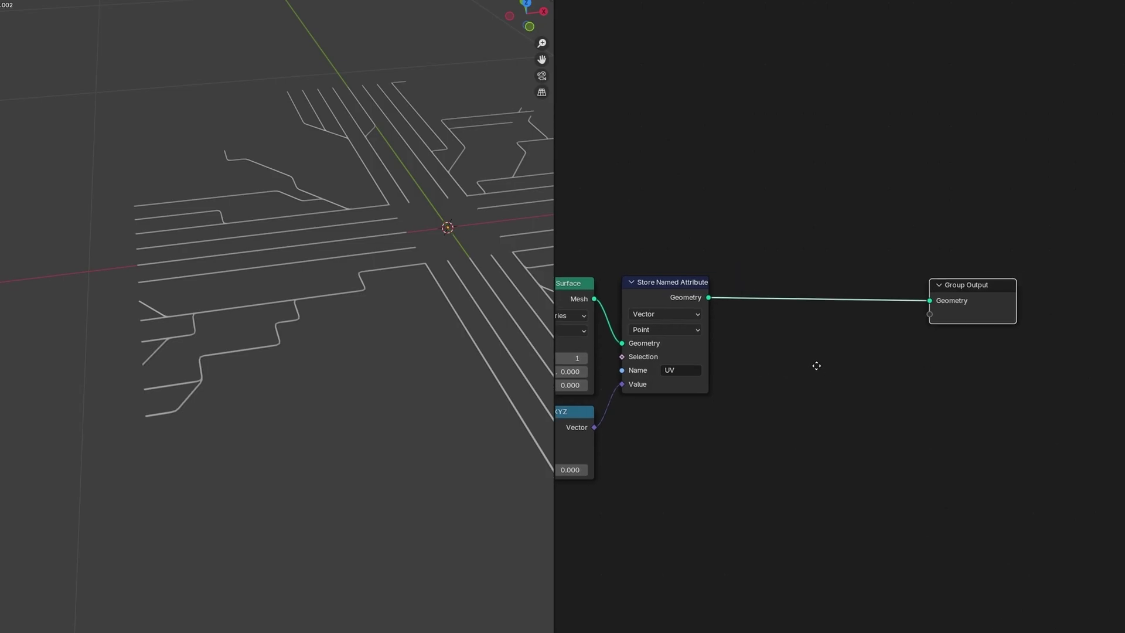
{"action": "middle_click_drag", "start_coordinate": [816, 365], "coordinate": [811, 369]}
{"action": "left_click_drag", "start_coordinate": [956, 306], "coordinate": [985, 301]}
{"action": "middle_click_drag", "start_coordinate": [630, 401], "coordinate": [924, 399]}
{"action": "middle_click_drag", "start_coordinate": [726, 390], "coordinate": [832, 389]}
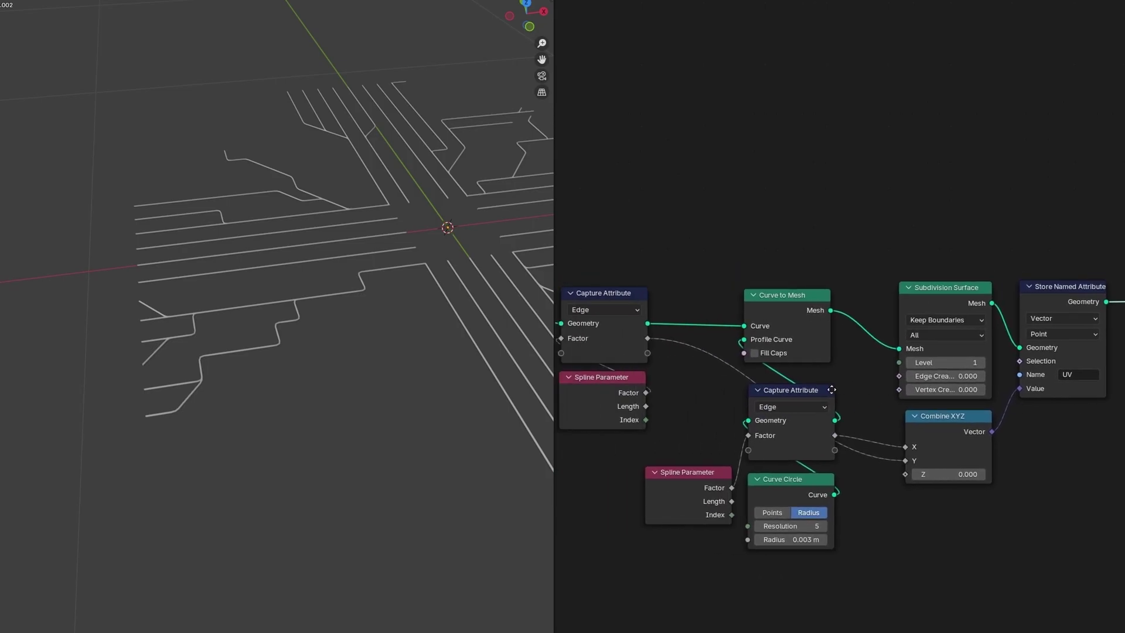
Shift the nodes from Curve to Mesh through Store Named Attribute away from the path curves' Capture Attribute node.
{"action": "scroll", "coordinate": [828, 378], "scroll_direction": "down", "scroll_amount": 3}
{"action": "middle_click_drag", "start_coordinate": [933, 472], "coordinate": [891, 452]}
{"action": "left_click_drag", "start_coordinate": [1029, 221], "coordinate": [669, 524]}
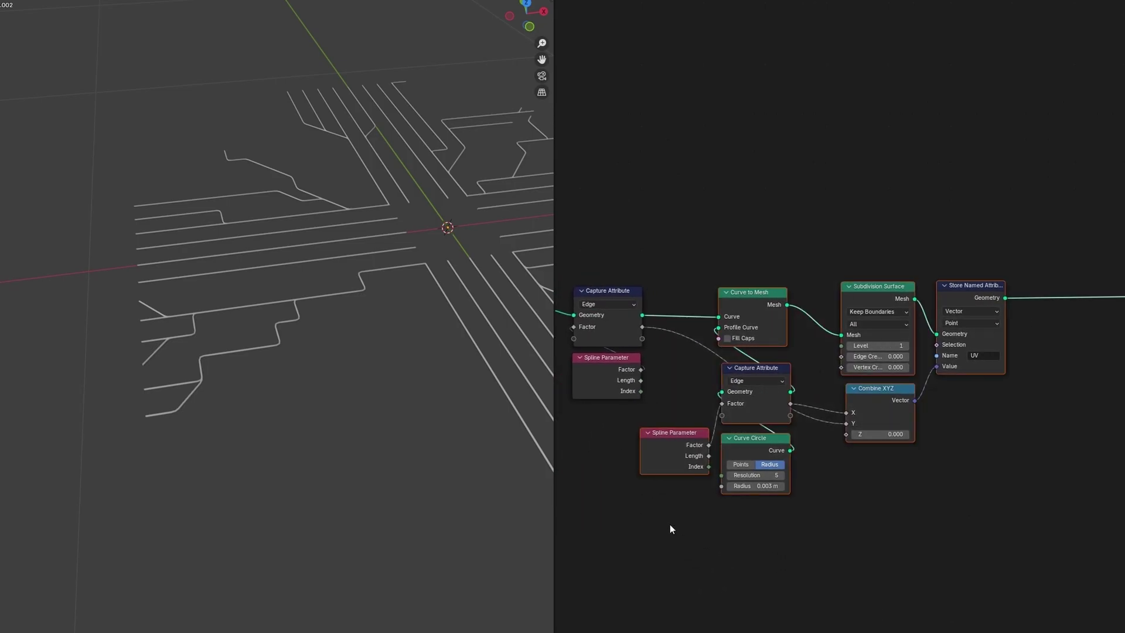
{"action": "key", "text": "g"}
{"action": "left_click", "coordinate": [937, 319]}
{"action": "scroll", "coordinate": [813, 326], "scroll_direction": "up", "scroll_amount": 2}
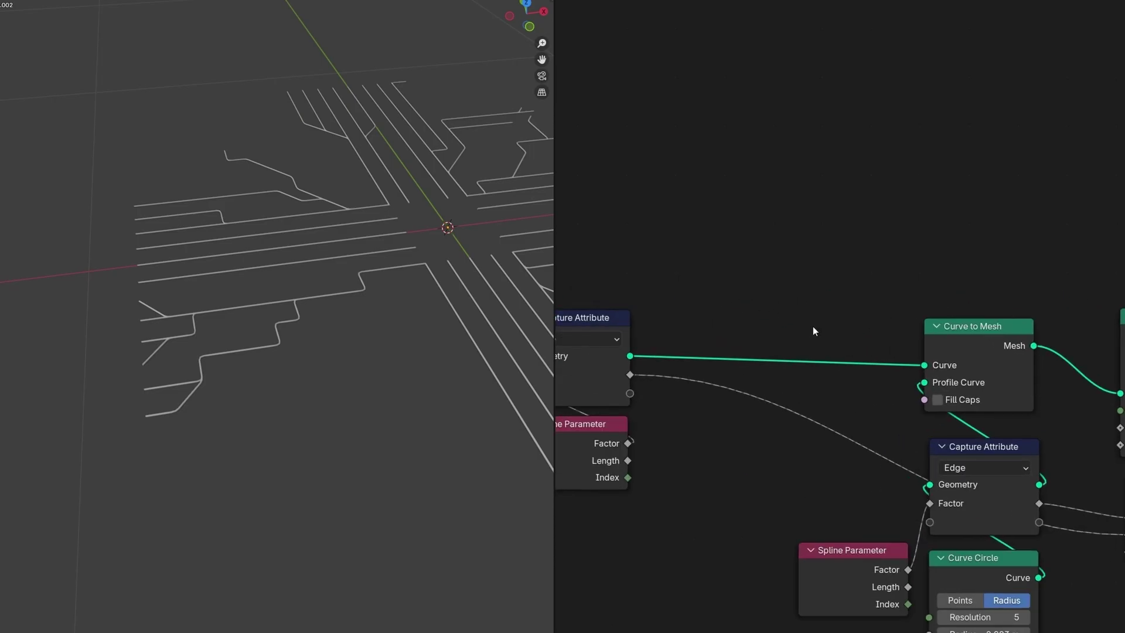
Insert a Trim Curve node between Capture Attribute and Curve to Mesh, switch it to Length and test its Start value.
{"action": "key", "text": "shift+a"}
{"action": "type", "text": "trim"}
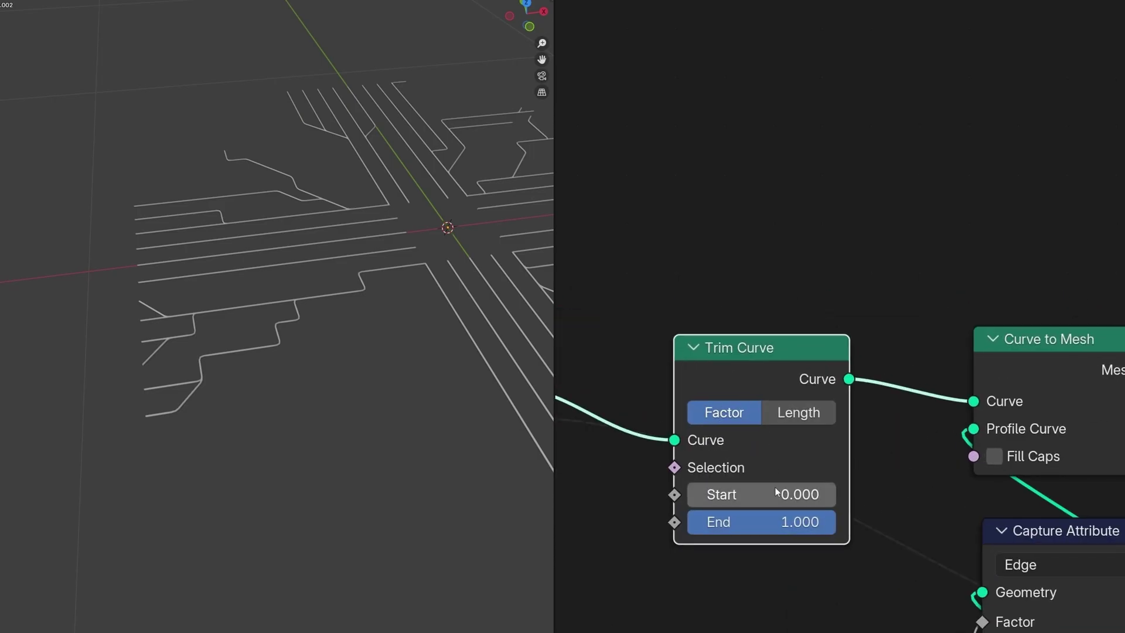
{"action": "left_click_drag", "start_coordinate": [777, 491], "coordinate": [932, 491]}
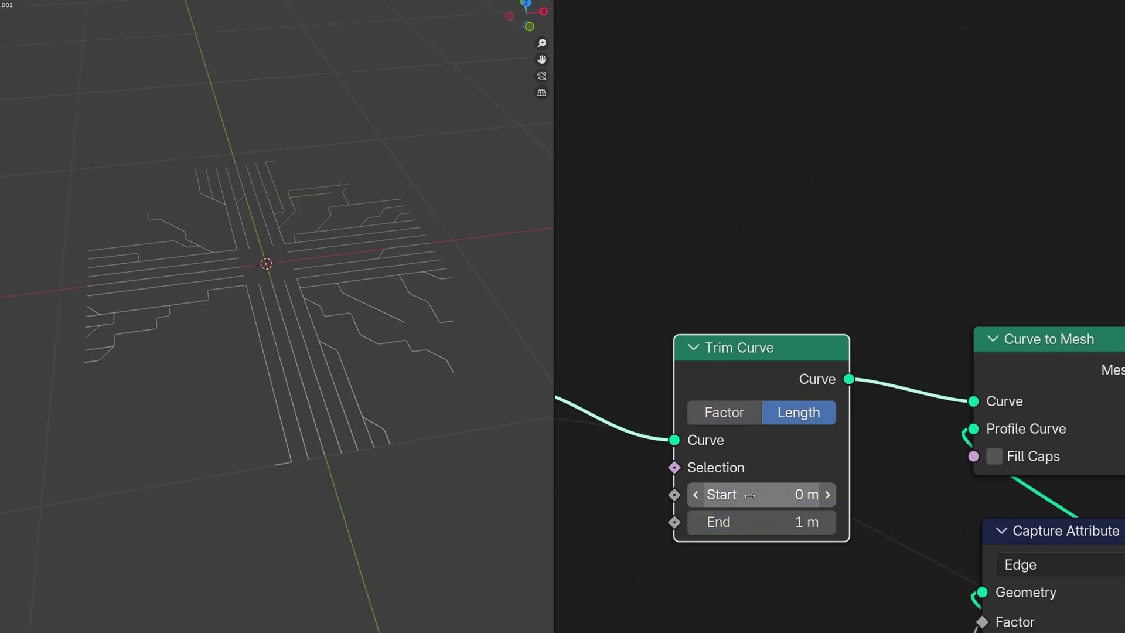
{"action": "mouse_move", "coordinate": [750, 495]}
{"action": "left_mouse_down"}
{"action": "mouse_move", "coordinate": [820, 495]}
{"action": "mouse_move", "coordinate": [742, 494]}
{"action": "mouse_move", "coordinate": [757, 494]}
{"action": "left_mouse_up"}
Change the Geometry Node Editor area to the Shader Editor and select the circuit path object in the viewport.
{"action": "left_click", "coordinate": [530, 29]}
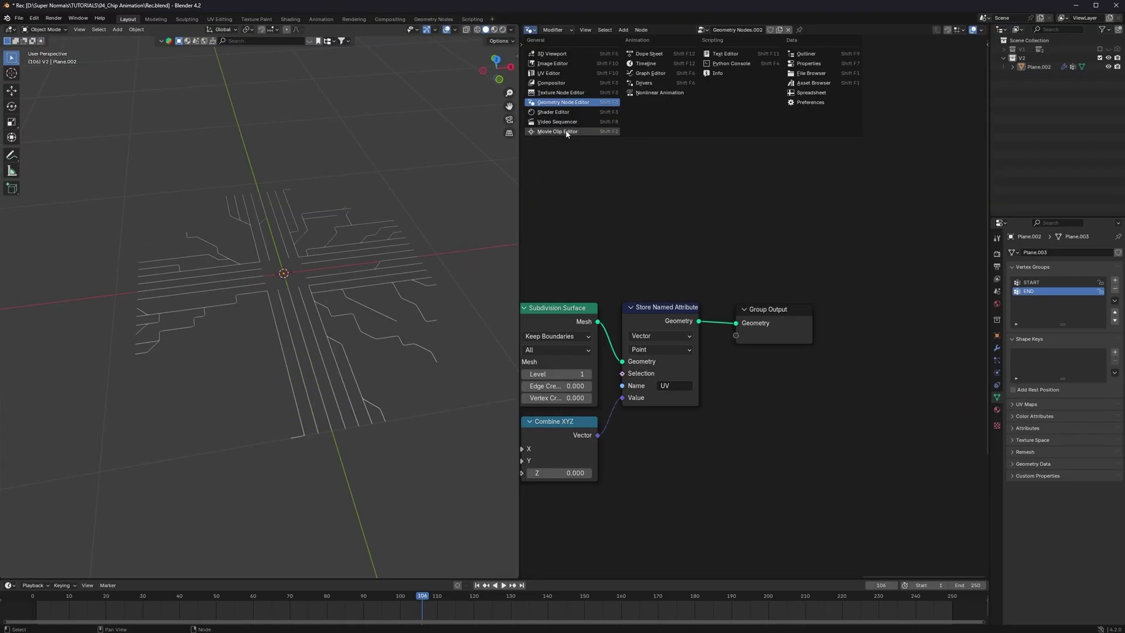
{"action": "left_click", "coordinate": [571, 115]}
{"action": "left_click", "coordinate": [364, 309]}
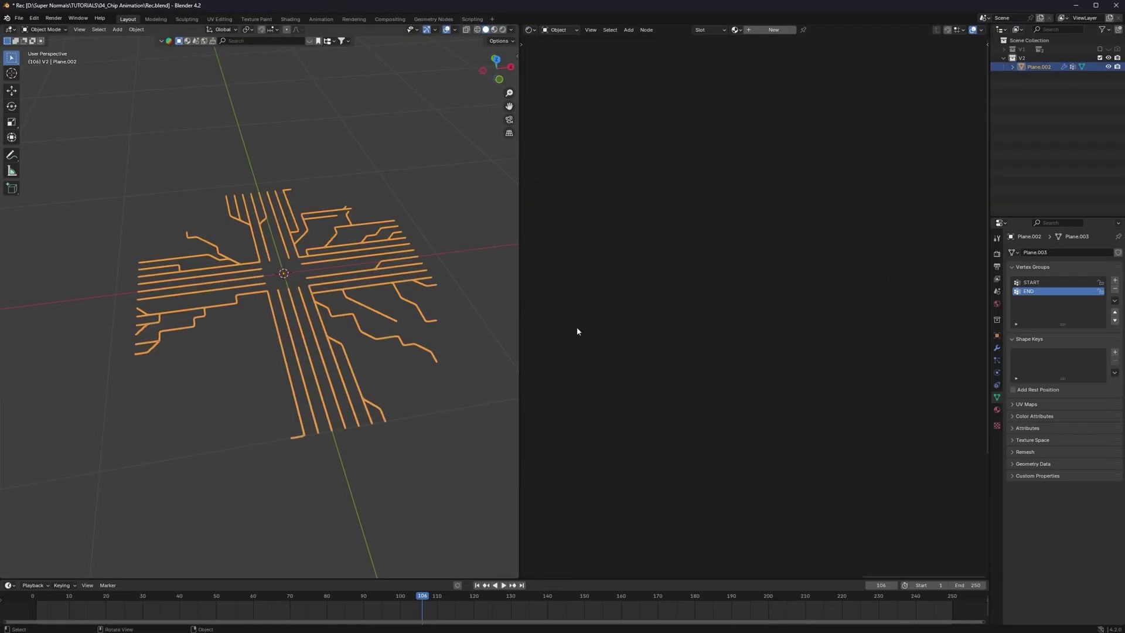
Add a material slot to the path object and create a new material named DATA_FX in it.
{"action": "left_click", "coordinate": [996, 409]}
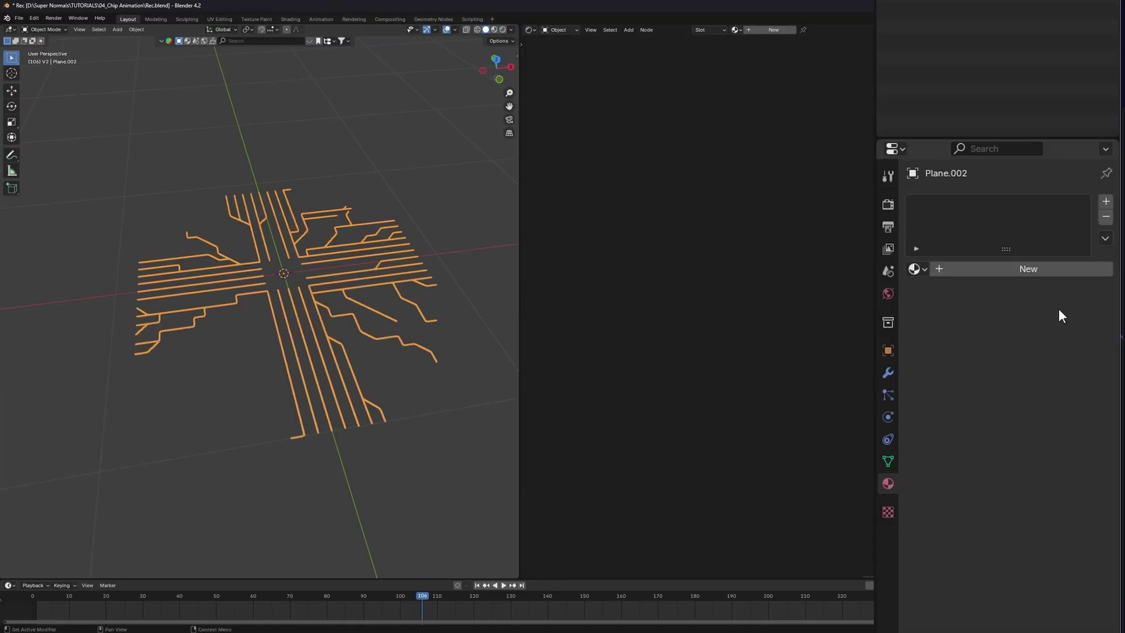
{"action": "left_click", "coordinate": [1106, 202]}
{"action": "left_click", "coordinate": [988, 268]}
{"action": "double_click", "coordinate": [957, 206]}
{"action": "type", "text": "DATA_FX"}
{"action": "key", "text": "Return"}
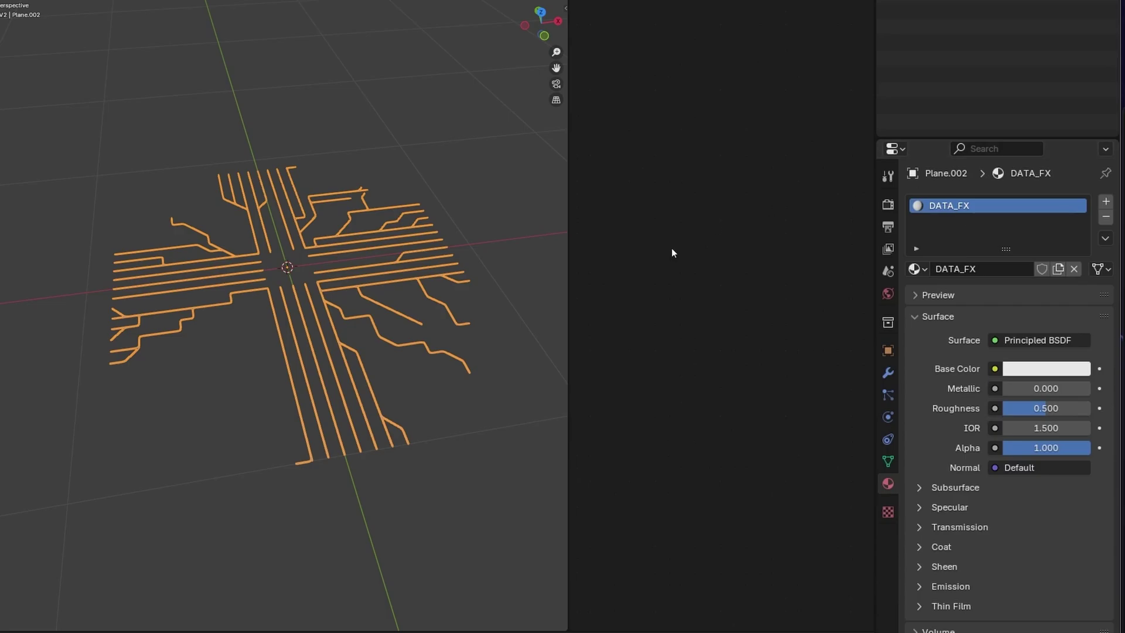
Split the node editor area horizontally and set the upper part to the Geometry Node Editor.
{"action": "key", "text": "alt+a"}
{"action": "key", "text": "a"}
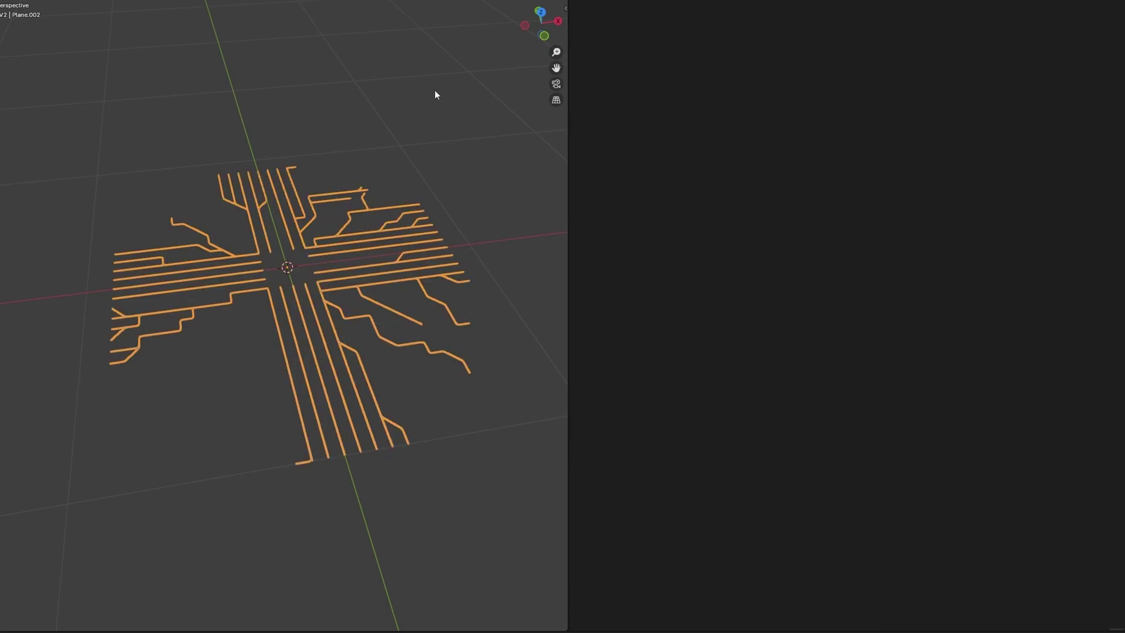
{"action": "left_click_drag", "start_coordinate": [846, 1], "coordinate": [846, 201]}
{"action": "left_click", "coordinate": [579, 2]}
{"action": "left_click", "coordinate": [615, 63]}
Insert a Set Material node between Store Named Attribute and Group Output and assign the DATA_FX material to it.
{"action": "key", "text": "shift+a"}
{"action": "left_click", "coordinate": [880, 112]}
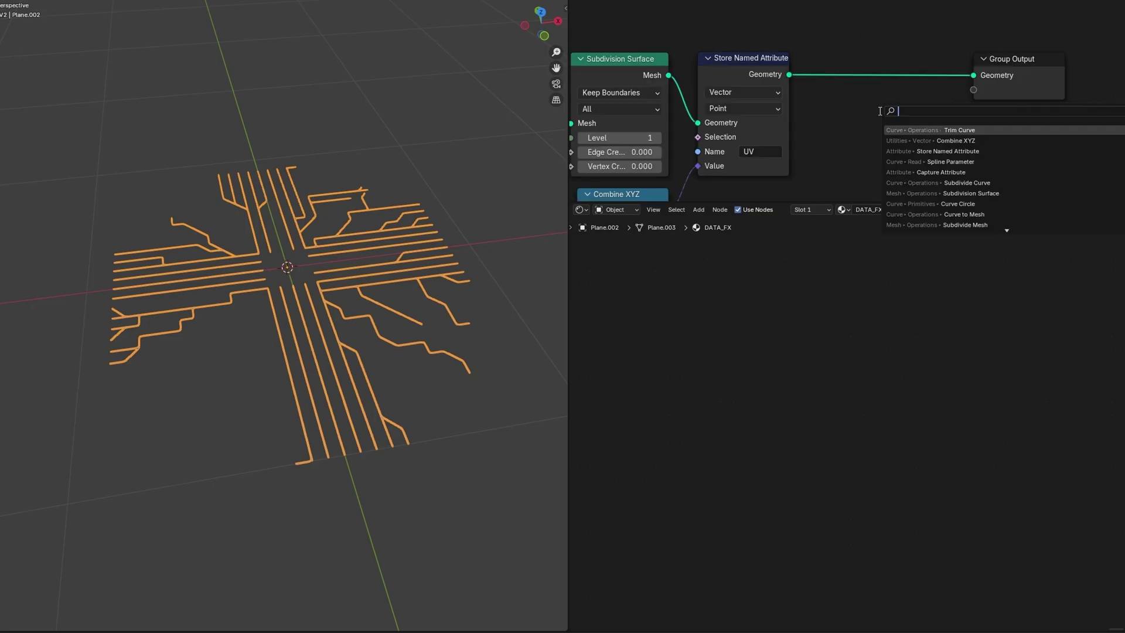
{"action": "type", "text": "set mater"}
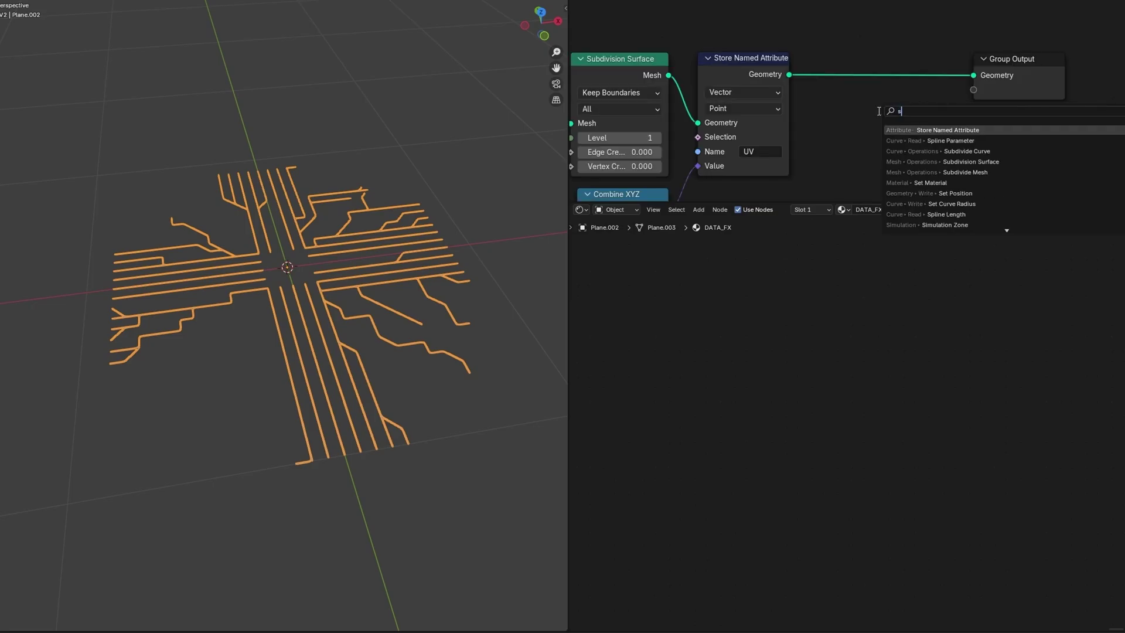
{"action": "key", "text": "Return"}
{"action": "left_click", "coordinate": [834, 45]}
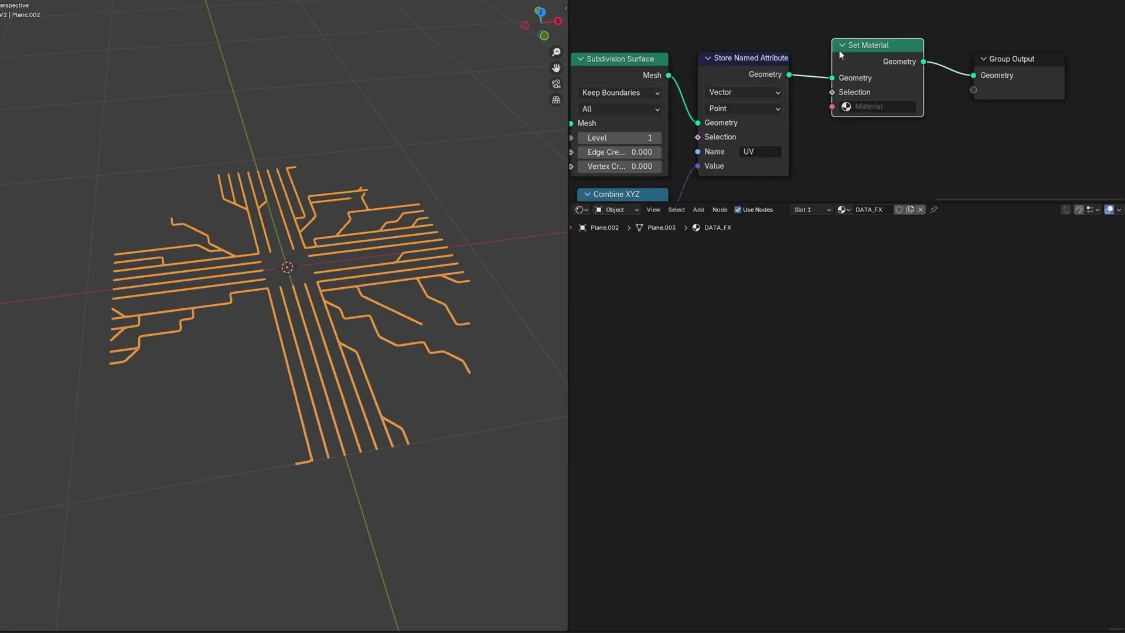
{"action": "left_click", "coordinate": [877, 107]}
{"action": "scroll", "coordinate": [896, 153], "scroll_direction": "down", "scroll_amount": 4}
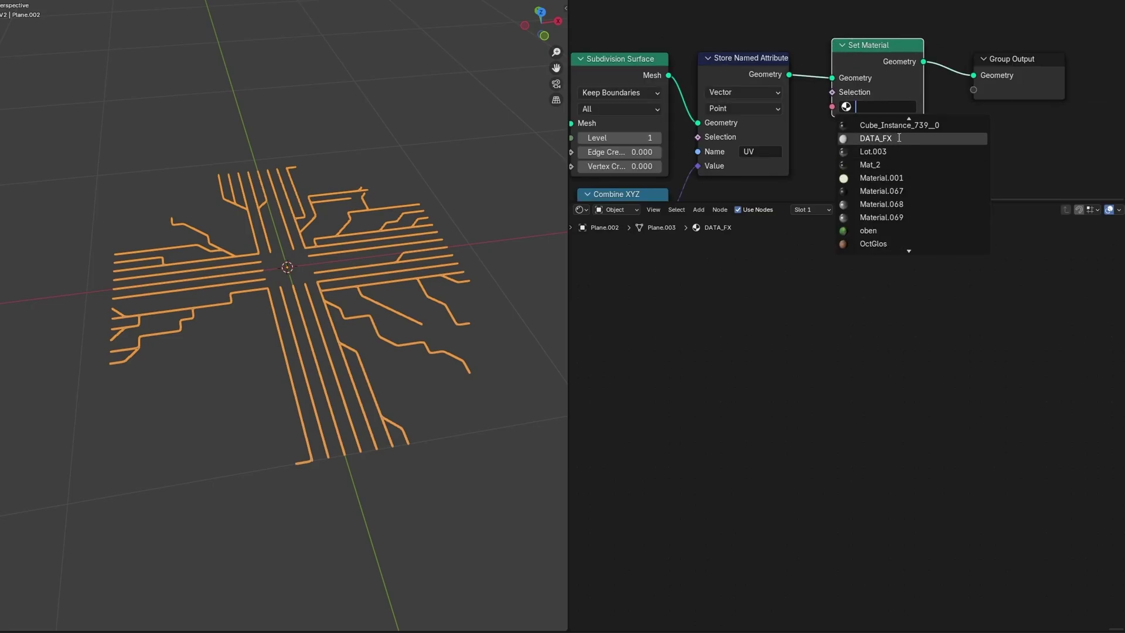
{"action": "left_click", "coordinate": [899, 140]}
Enlarge the Shader Editor area and delete the Principled BSDF node from the DATA_FX material.
{"action": "left_click_drag", "start_coordinate": [832, 202], "coordinate": [820, 54]}
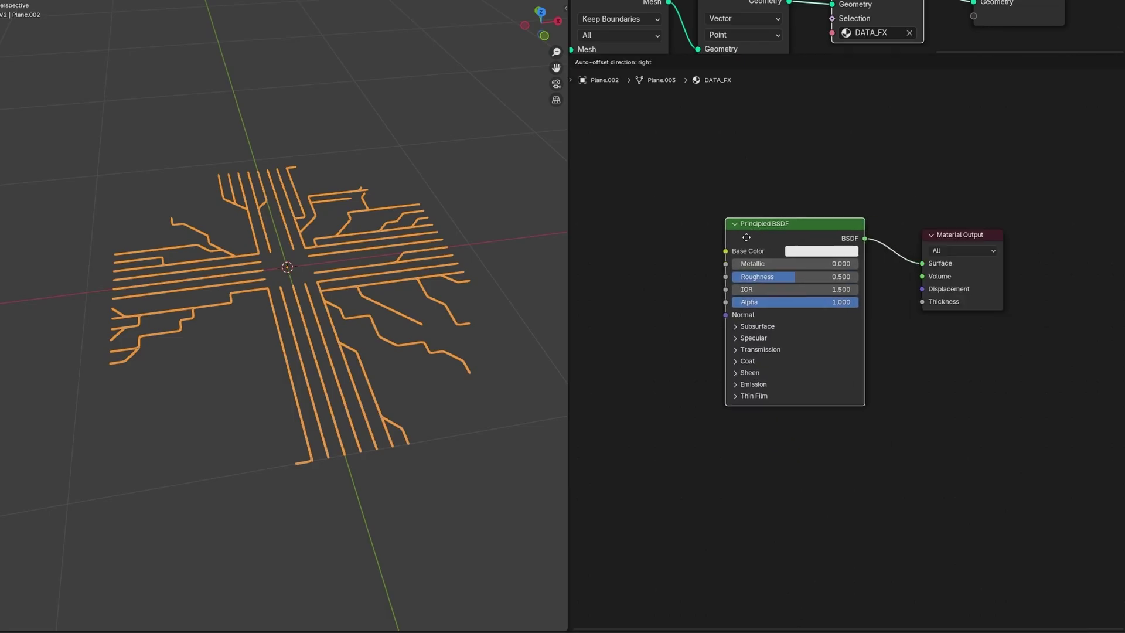
{"action": "left_click_drag", "start_coordinate": [759, 236], "coordinate": [743, 256]}
{"action": "key", "text": "x"}
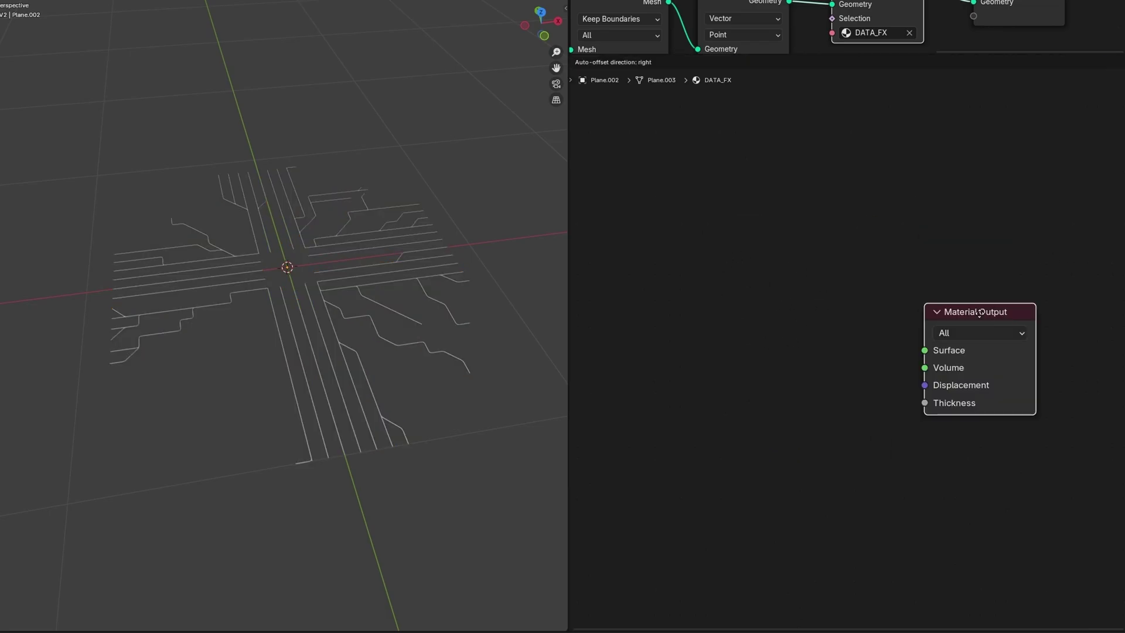
{"action": "left_click_drag", "start_coordinate": [977, 311], "coordinate": [978, 312]}
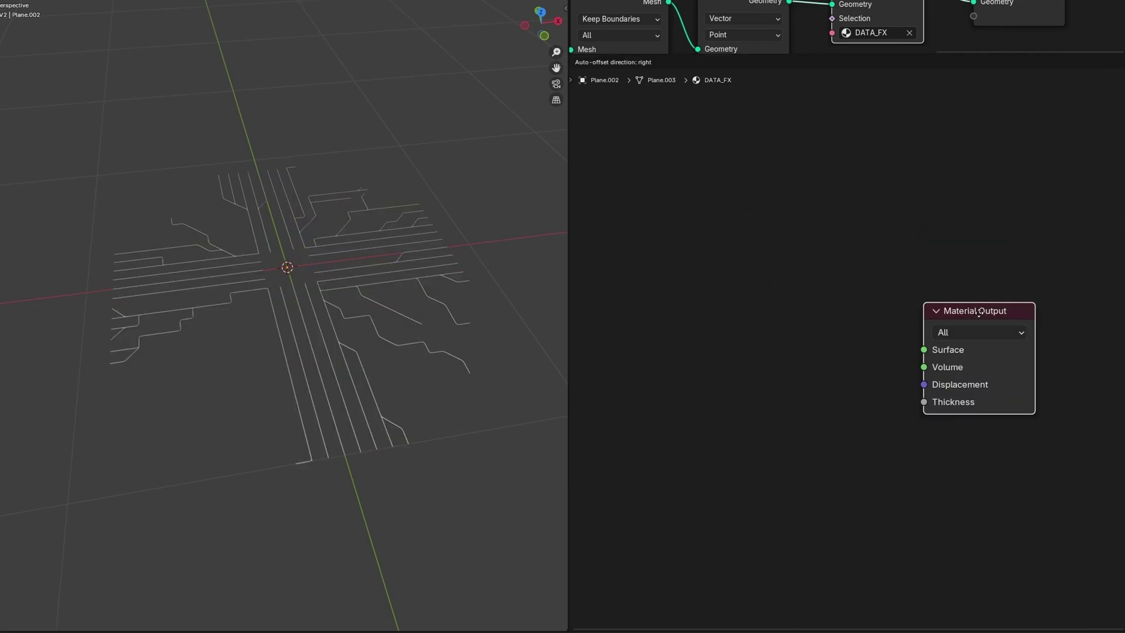
Add a Glass BSDF node beside the Material Output node.
{"action": "scroll", "coordinate": [346, 357], "scroll_direction": "up", "scroll_amount": 3}
{"action": "scroll", "coordinate": [346, 356], "scroll_direction": "down", "scroll_amount": 1}
{"action": "left_click", "coordinate": [763, 334]}
{"action": "key", "text": "shift+a"}
{"action": "left_click", "coordinate": [763, 321]}
{"action": "type", "text": "glass"}
{"action": "key", "text": "Return"}
{"action": "left_click", "coordinate": [756, 316]}
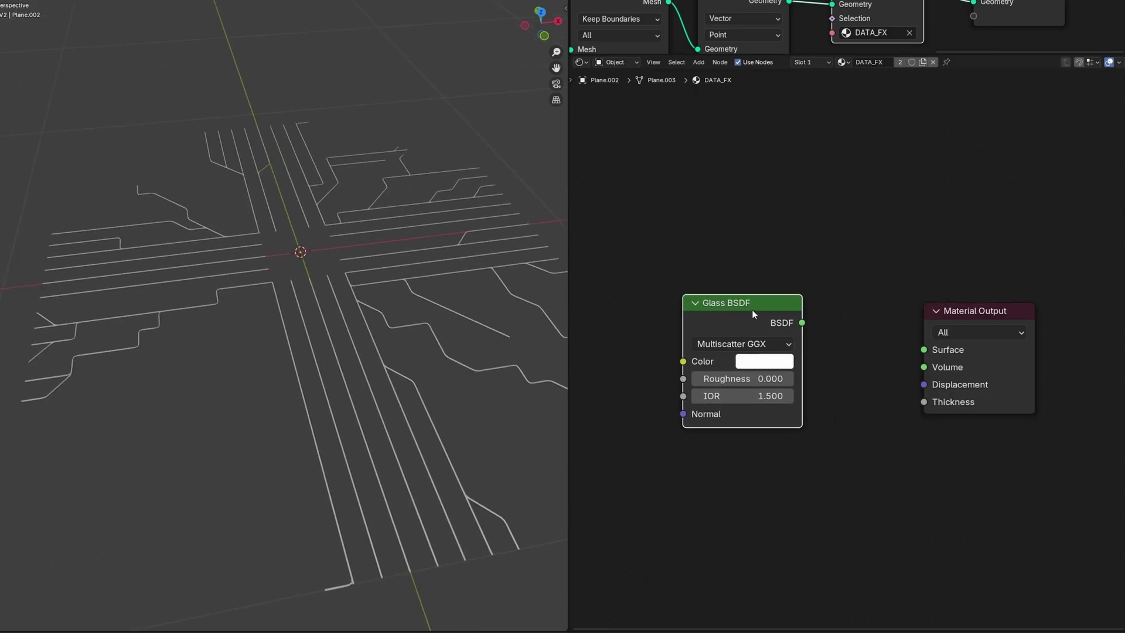
{"action": "left_click_drag", "start_coordinate": [755, 315], "coordinate": [763, 291]}
Add an Emission node below the Glass BSDF and move the Material Output farther away to make room.
{"action": "left_click", "coordinate": [771, 417]}
{"action": "key", "text": "shift+a"}
{"action": "type", "text": "em"}
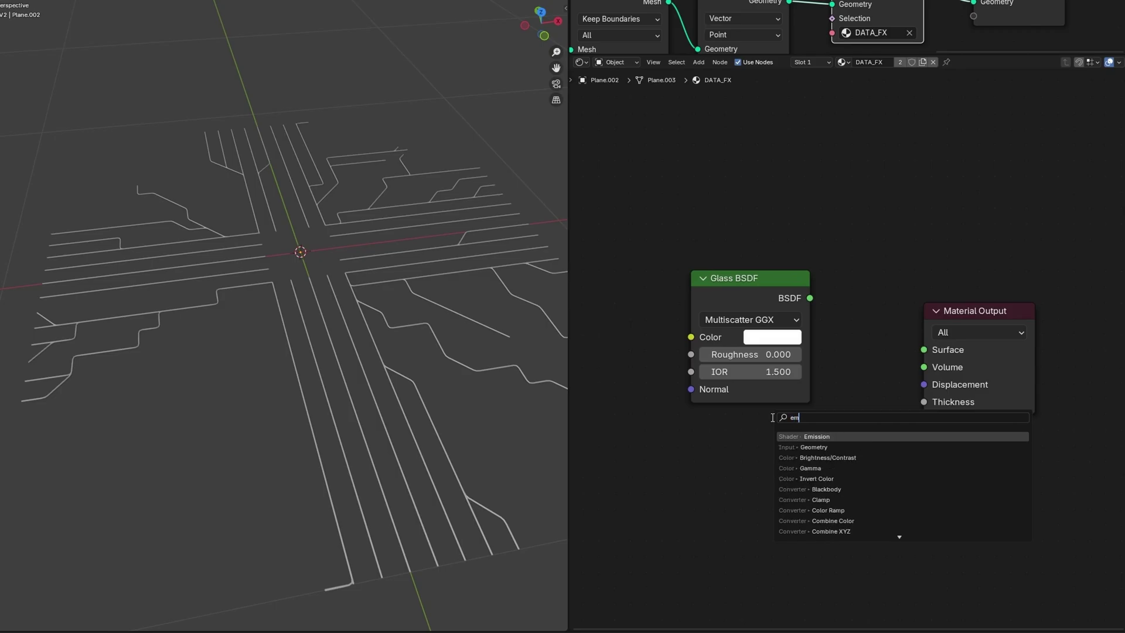
{"action": "type", "text": "iss"}
{"action": "key", "text": "Return"}
{"action": "left_click", "coordinate": [735, 428]}
{"action": "left_click_drag", "start_coordinate": [735, 429], "coordinate": [733, 436]}
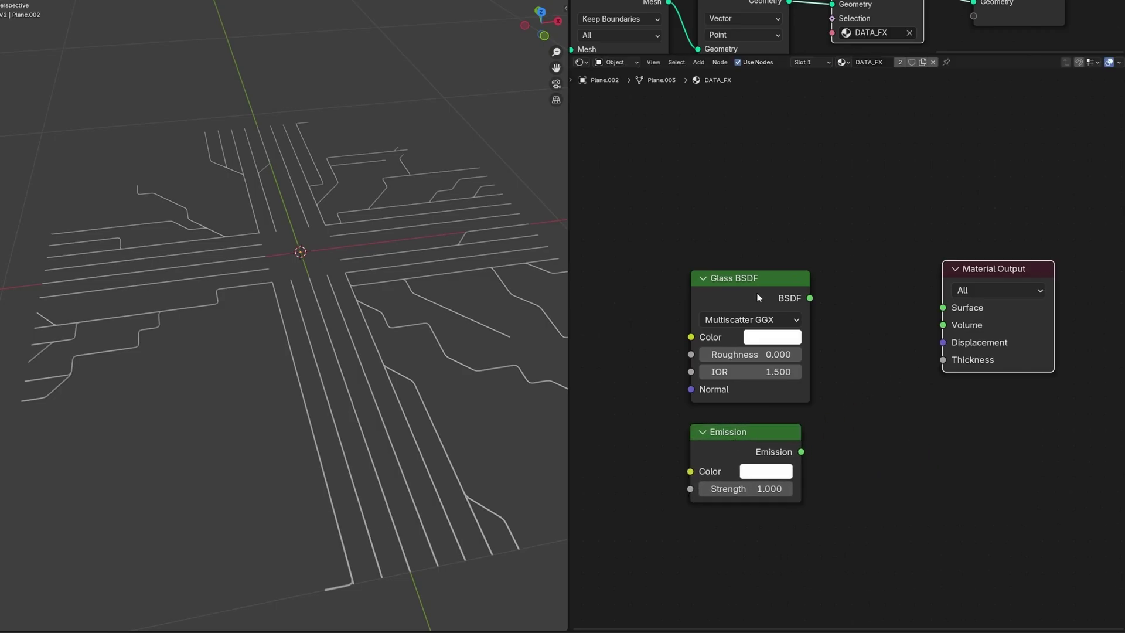
{"action": "left_click_drag", "start_coordinate": [748, 292], "coordinate": [740, 293]}
{"action": "left_click_drag", "start_coordinate": [962, 267], "coordinate": [997, 276]}
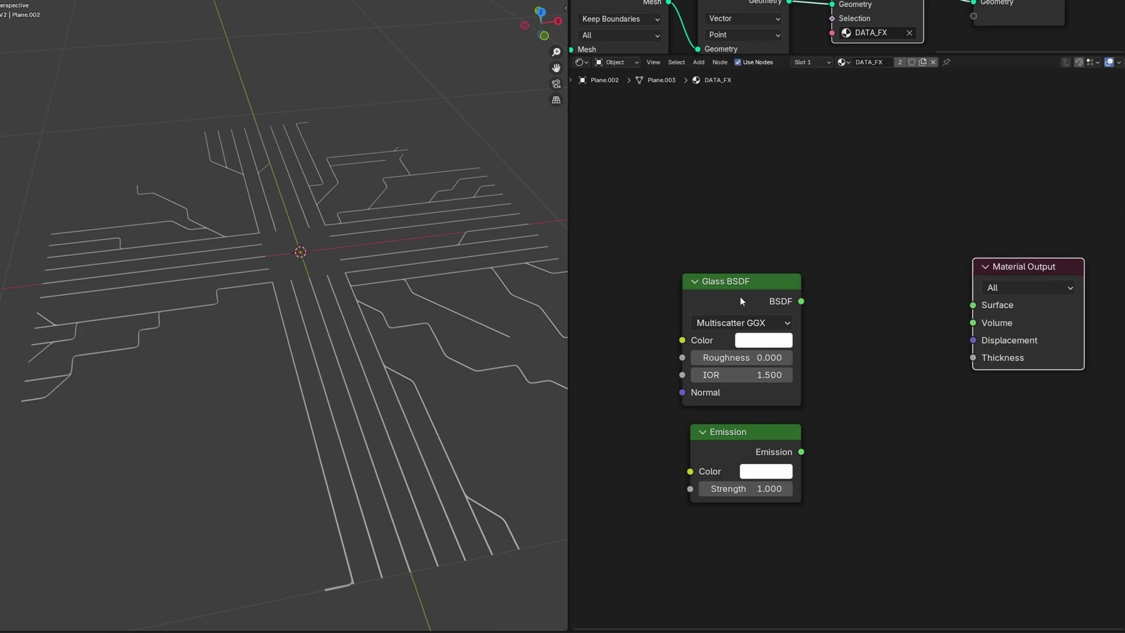
Combine Glass BSDF and Emission in a Mix Shader connected to the Material Output's Surface, and space the nodes out.
{"action": "mouse_move", "coordinate": [724, 290]}
{"action": "right_mouse_down", "text": "ctrl+shift"}
{"action": "mouse_move", "coordinate": [765, 374]}
{"action": "mouse_move", "coordinate": [750, 439]}
{"action": "right_mouse_up", "text": "ctrl+shift"}
{"action": "left_click_drag", "start_coordinate": [907, 359], "coordinate": [874, 298]}
{"action": "left_click_drag", "start_coordinate": [936, 317], "coordinate": [967, 305]}
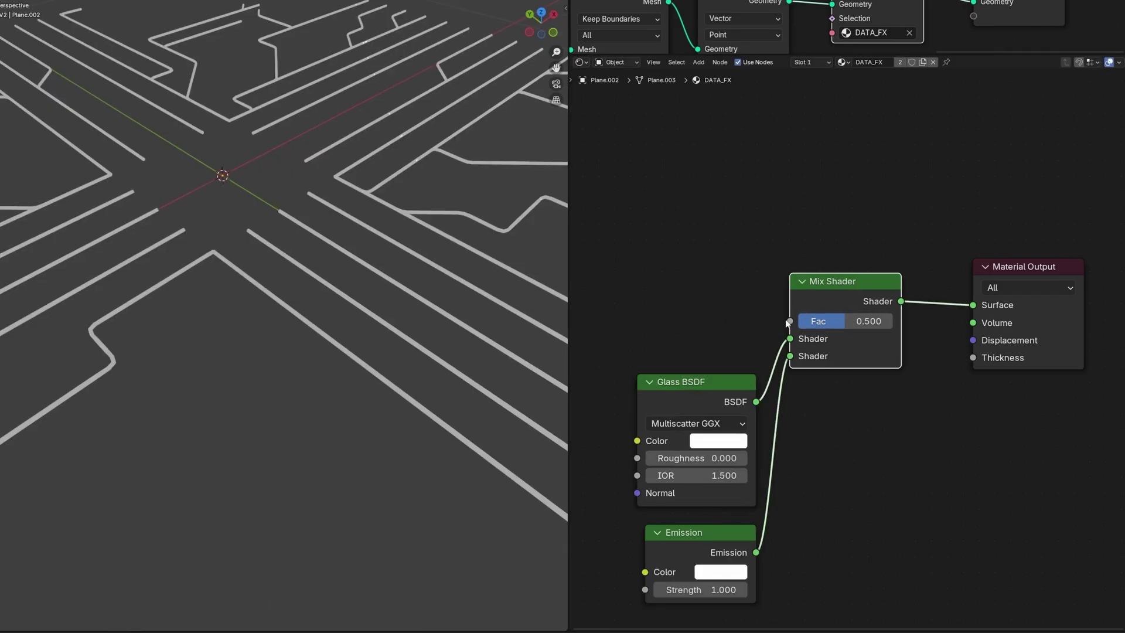
{"action": "scroll", "coordinate": [803, 319], "scroll_direction": "down", "scroll_amount": 1}
{"action": "middle_click_drag", "start_coordinate": [803, 319], "coordinate": [865, 319]}
{"action": "left_click_drag", "start_coordinate": [887, 291], "coordinate": [908, 296]}
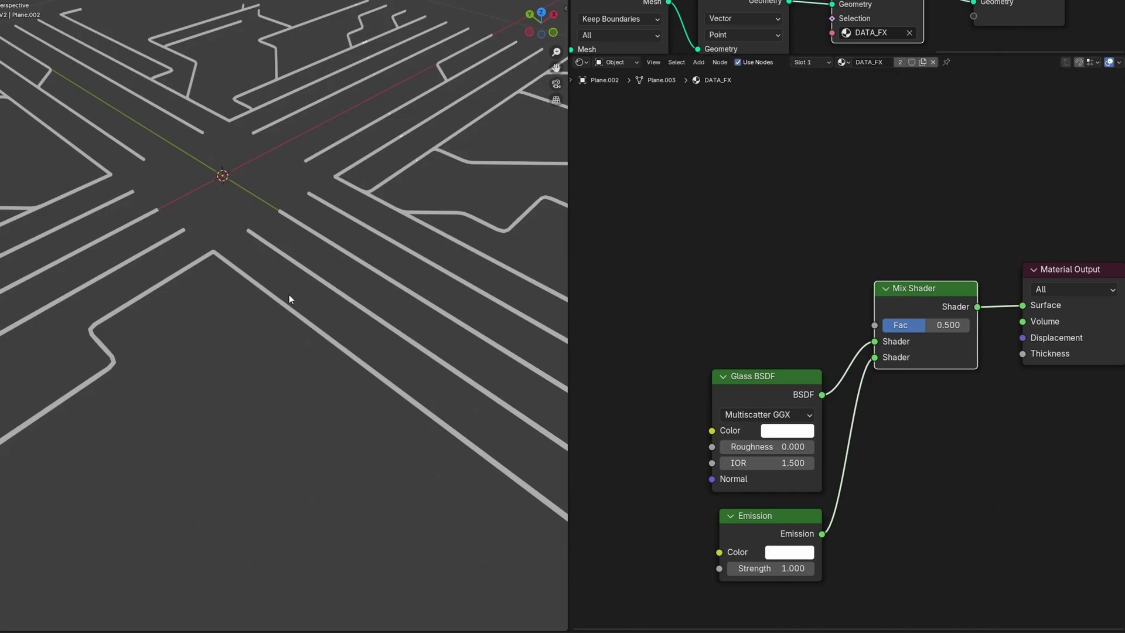
{"action": "scroll", "coordinate": [919, 321], "scroll_direction": "down", "scroll_amount": 2}
{"action": "middle_click_drag", "start_coordinate": [793, 317], "coordinate": [826, 331]}
{"action": "left_click_drag", "start_coordinate": [827, 325], "coordinate": [802, 550]}
{"action": "left_click_drag", "start_coordinate": [808, 396], "coordinate": [778, 415]}
Add a Voronoi Texture node and connect its Distance output to the Mix Shader's Fac input.
{"action": "left_click", "coordinate": [684, 276]}
{"action": "middle_click_drag", "start_coordinate": [683, 276], "coordinate": [771, 305]}
{"action": "key", "text": "shift+a"}
{"action": "left_click", "coordinate": [771, 306]}
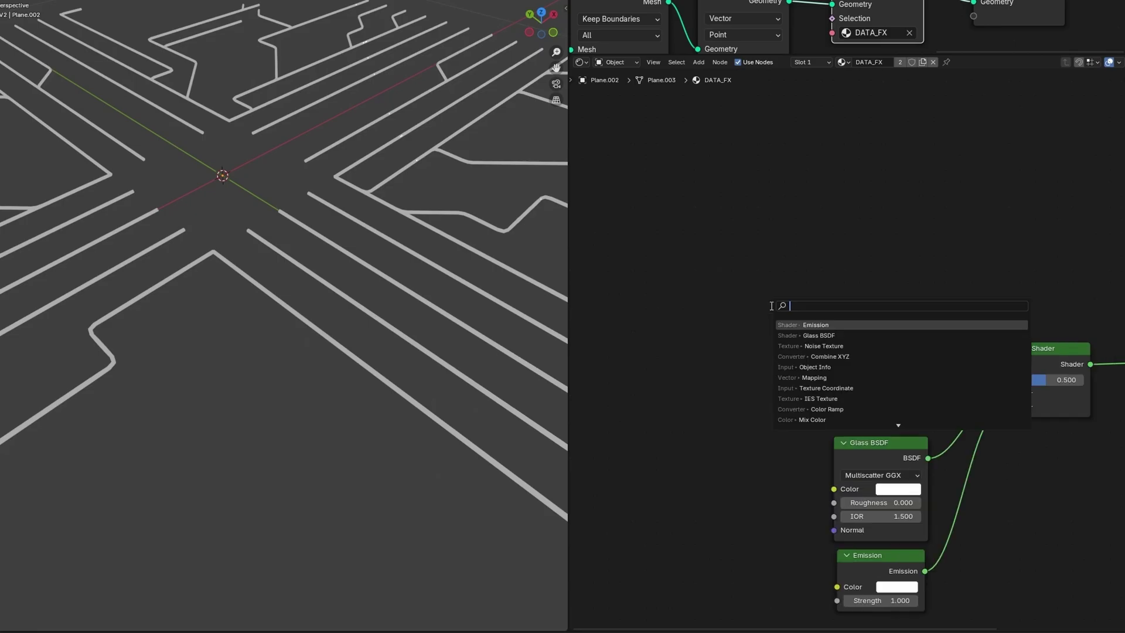
{"action": "type", "text": "vornoise"}
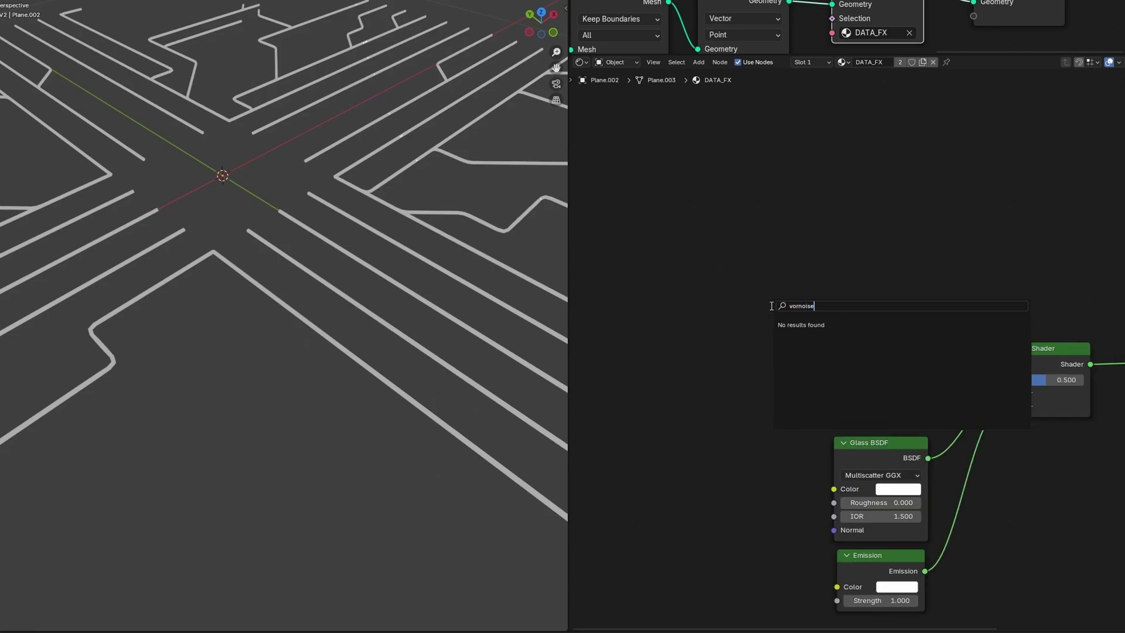
{"action": "key", "text": "BackSpace"}
{"action": "key", "text": "BackSpace"}
{"action": "key", "text": "Return"}
{"action": "left_click_drag", "start_coordinate": [820, 245], "coordinate": [997, 382]}
Preview the Voronoi Texture's Distance output on the path tubes in the viewport.
{"action": "middle_click_drag", "start_coordinate": [304, 258], "coordinate": [192, 330]}
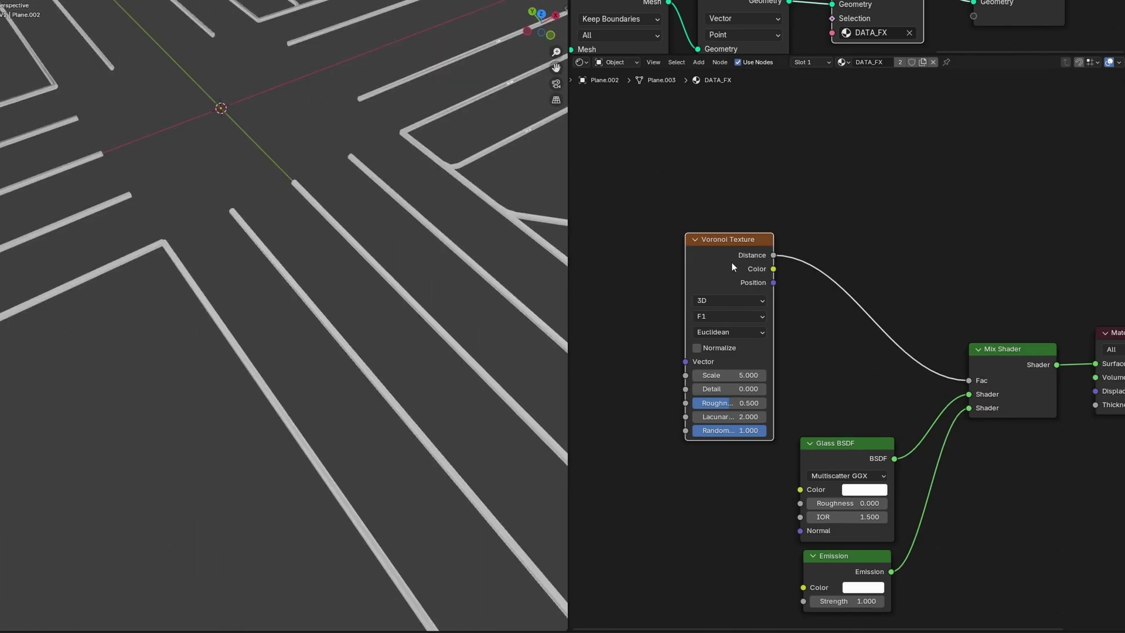
{"action": "left_click", "coordinate": [731, 262], "text": "ctrl+shift"}
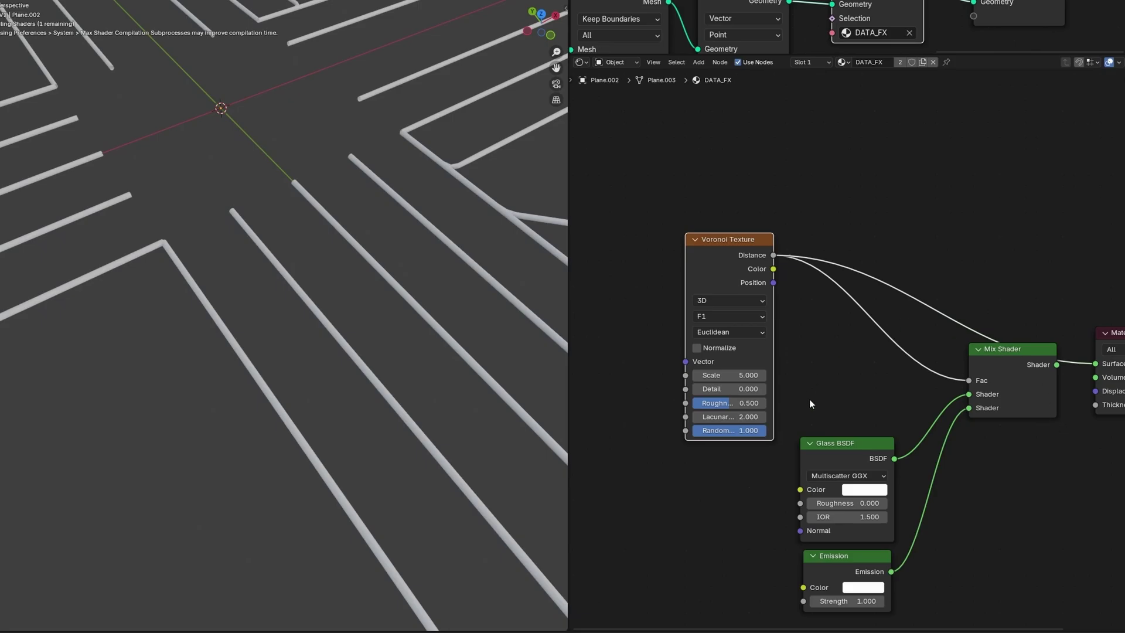
{"action": "scroll", "coordinate": [955, 395], "scroll_direction": "down", "scroll_amount": 2}
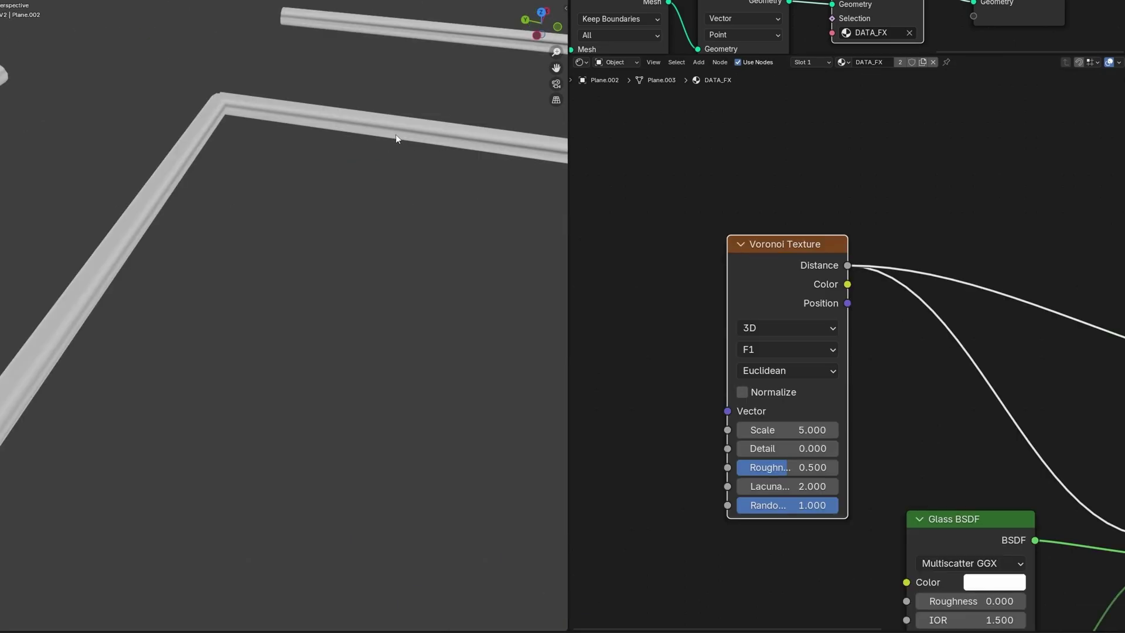
Insert a Color Ramp after the Voronoi Texture, pulling its black stop inward and setting its white stop to 0.627.
{"action": "key", "text": "shift+a"}
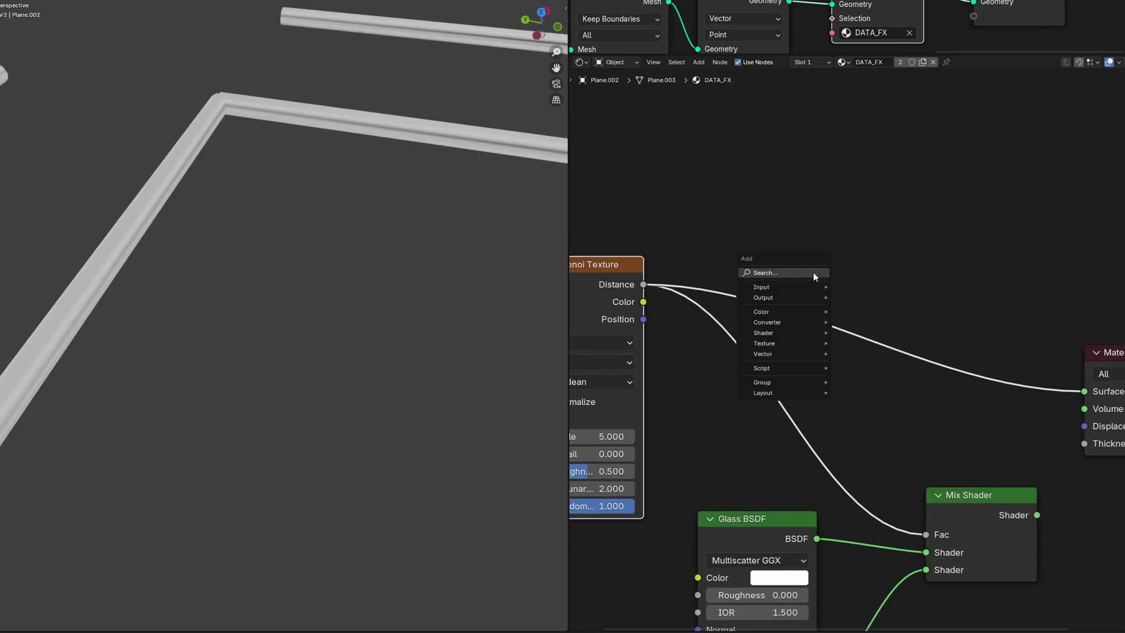
{"action": "type", "text": "colo"}
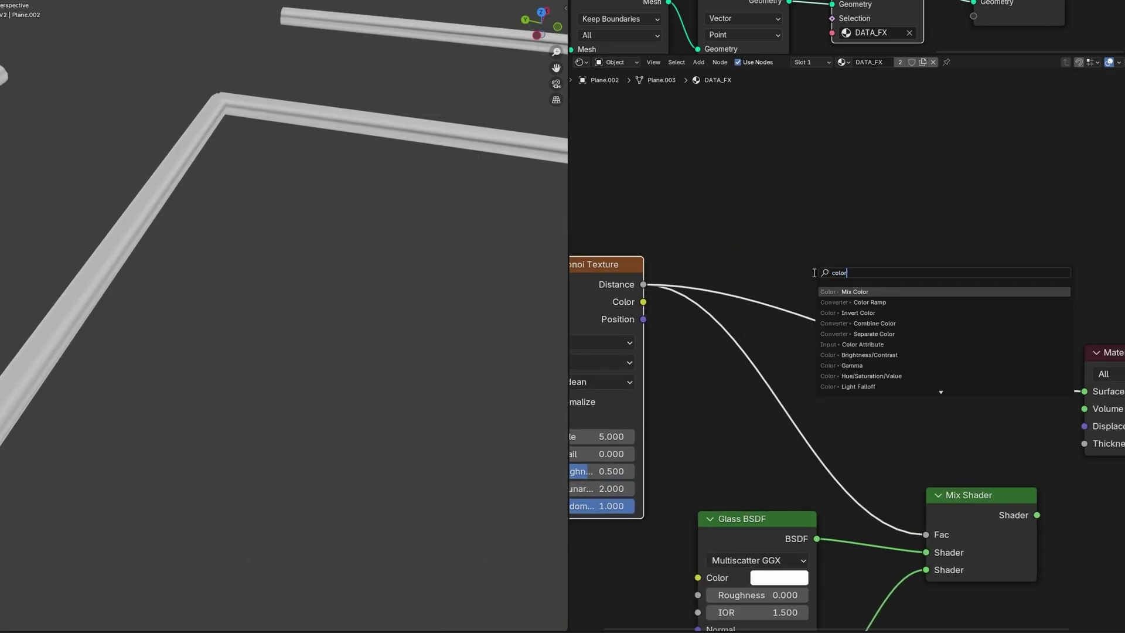
{"action": "type", "text": "r"}
{"action": "left_click", "coordinate": [869, 302]}
{"action": "left_click", "coordinate": [871, 302]}
{"action": "left_click_drag", "start_coordinate": [800, 315], "coordinate": [859, 312]}
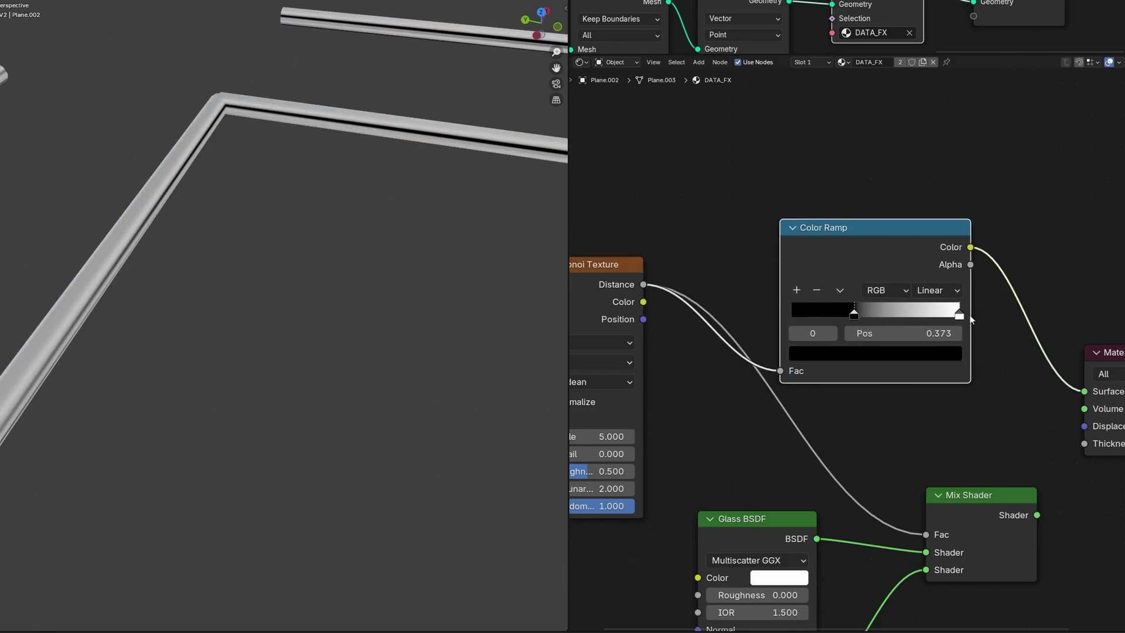
{"action": "left_click_drag", "start_coordinate": [960, 315], "coordinate": [863, 313]}
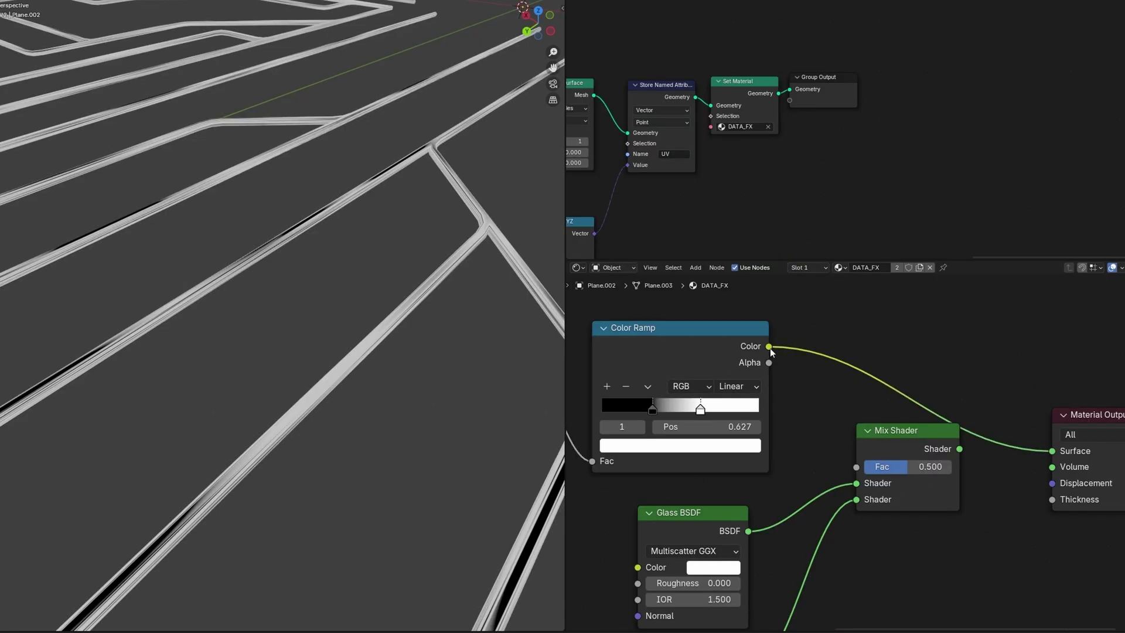
Route the Color Ramp's Color through the Mix Shader's Fac to the Material Output's Surface, with the Voronoi Scale at 20.2.
{"action": "left_click_drag", "start_coordinate": [810, 468], "coordinate": [856, 467]}
{"action": "middle_click_drag", "start_coordinate": [943, 460], "coordinate": [860, 456]}
{"action": "left_click_drag", "start_coordinate": [824, 443], "coordinate": [969, 448]}
{"action": "scroll", "coordinate": [898, 437], "scroll_direction": "down", "scroll_amount": 2}
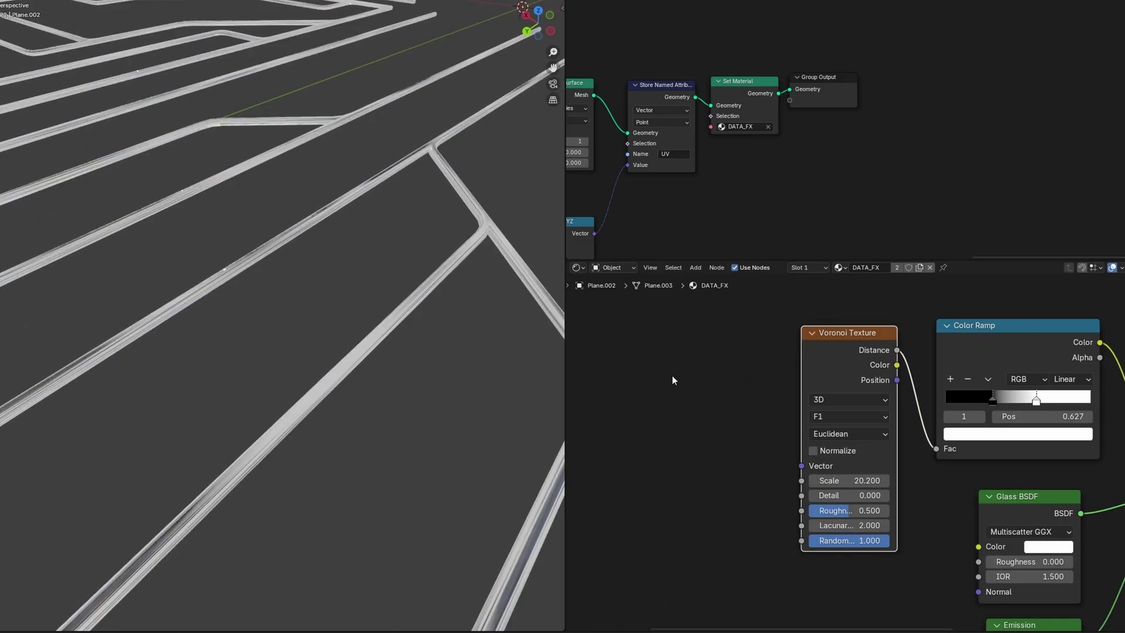
Nudge the Store Named Attribute node in the geometry nodes and check which attribute name it stores.
{"action": "key", "text": "shift+a"}
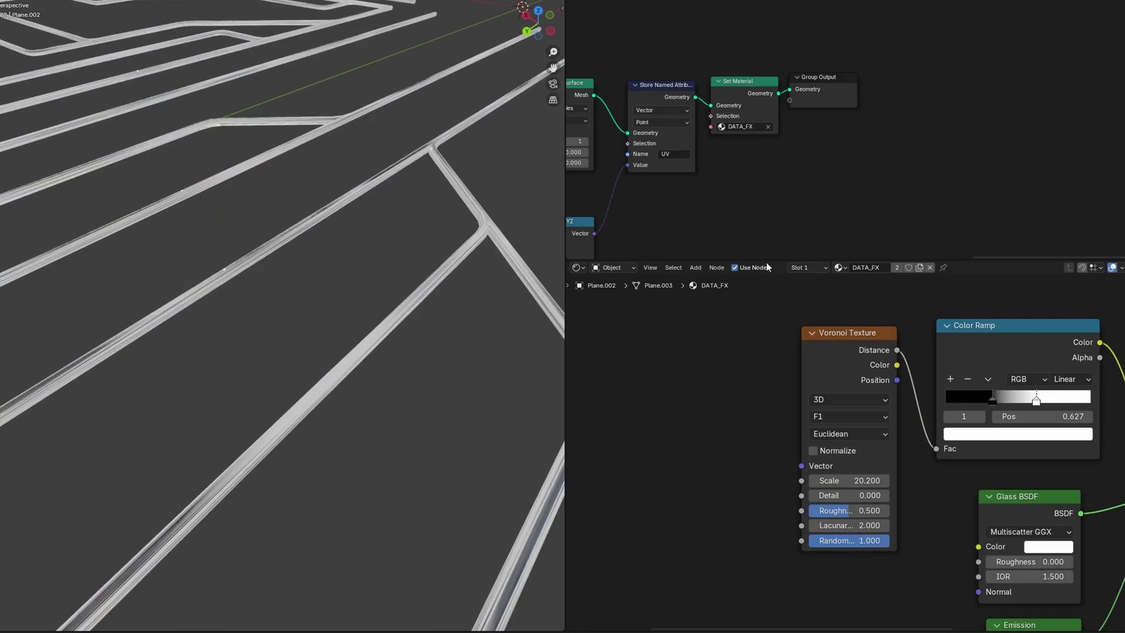
{"action": "scroll", "coordinate": [856, 193], "scroll_direction": "up", "scroll_amount": 6}
{"action": "middle_click_drag", "start_coordinate": [704, 200], "coordinate": [911, 191]}
{"action": "left_click_drag", "start_coordinate": [825, 61], "coordinate": [812, 49]}
{"action": "middle_click_drag", "start_coordinate": [864, 182], "coordinate": [863, 154]}
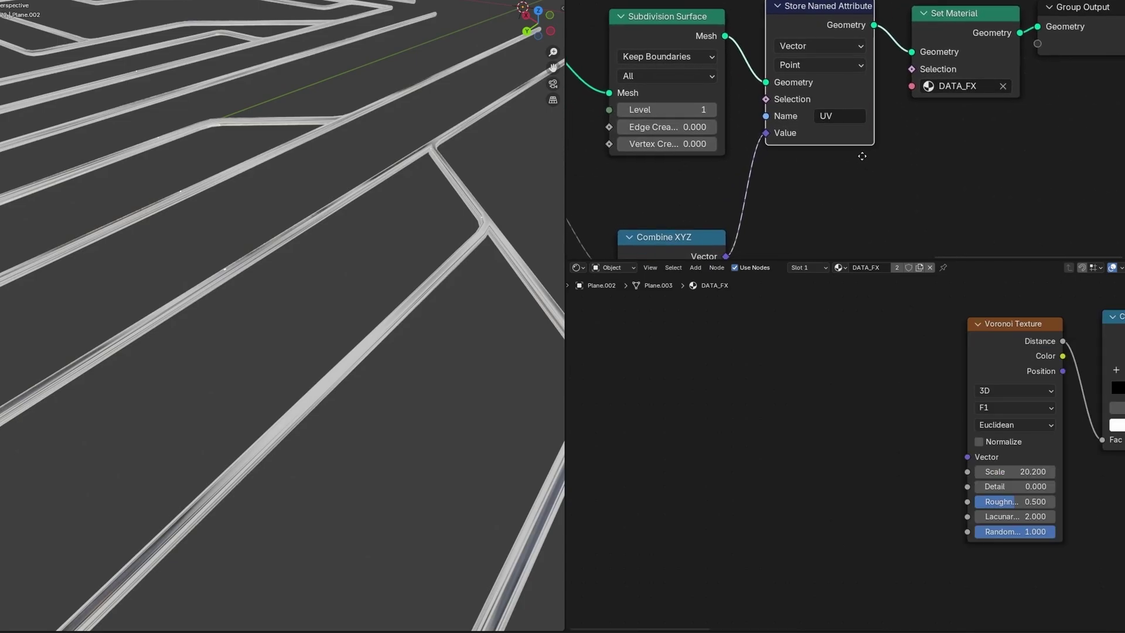
{"action": "middle_click_drag", "start_coordinate": [822, 404], "coordinate": [829, 386]}
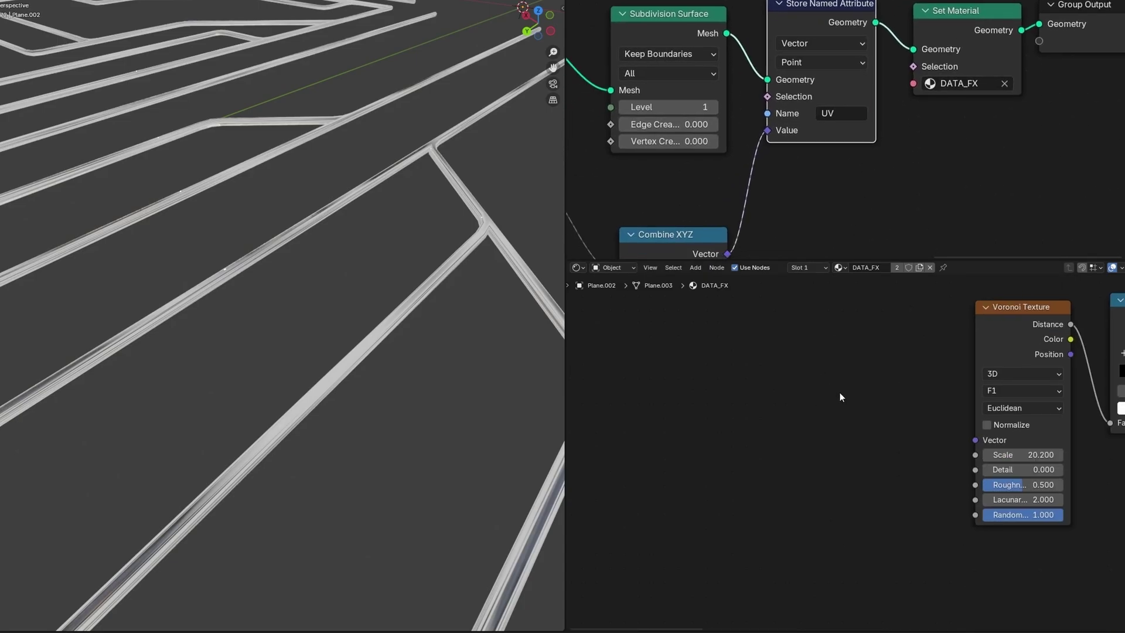
Add an Attribute node with the name UV and connect its Vector output to the Voronoi Texture's Vector input.
{"action": "scroll", "coordinate": [830, 385], "scroll_direction": "up", "scroll_amount": 4}
{"action": "left_click_drag", "start_coordinate": [1020, 435], "coordinate": [823, 427]}
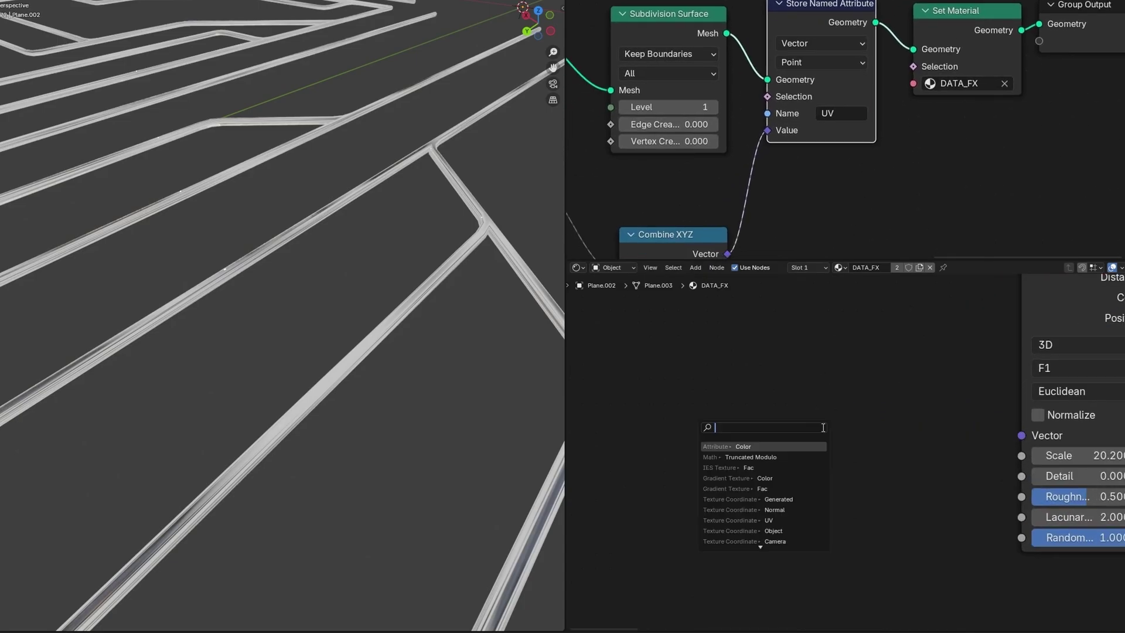
{"action": "type", "text": "attr"}
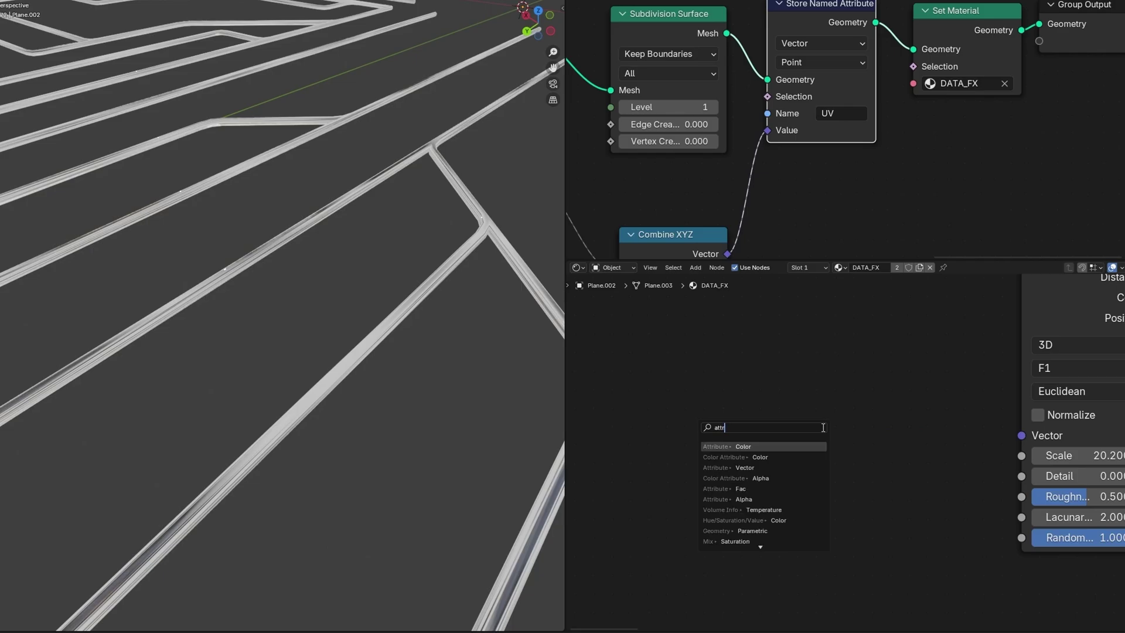
{"action": "left_click", "coordinate": [763, 446]}
{"action": "left_click_drag", "start_coordinate": [963, 459], "coordinate": [1021, 436]}
{"action": "left_click_drag", "start_coordinate": [822, 501], "coordinate": [845, 504]}
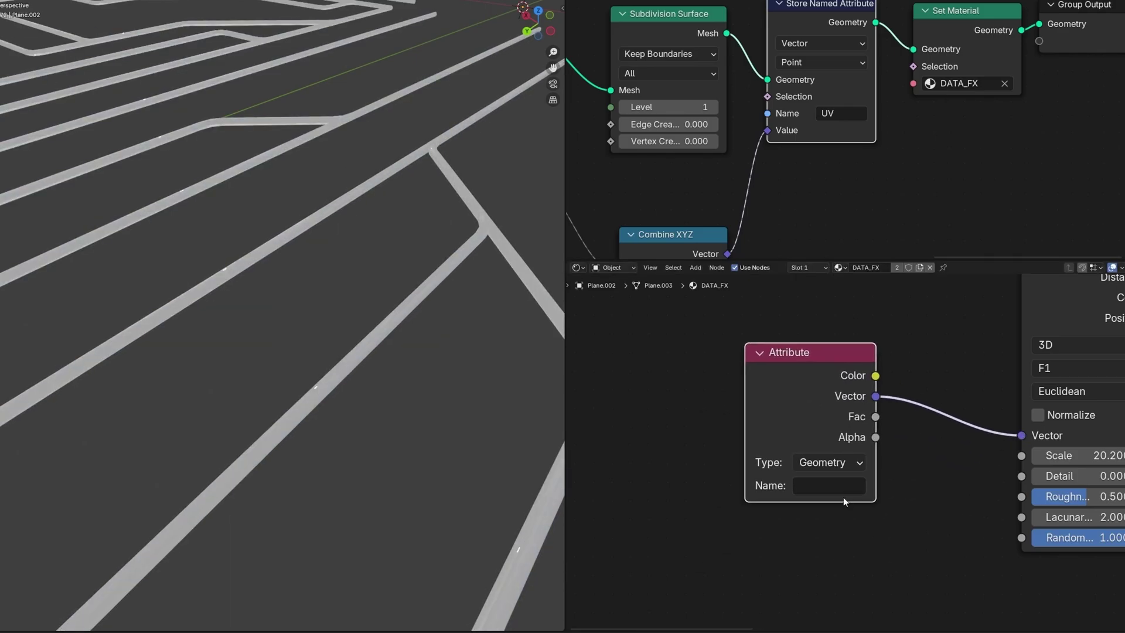
{"action": "left_click", "coordinate": [816, 487]}
{"action": "type", "text": "UV"}
{"action": "key", "text": "Return"}
{"action": "scroll", "coordinate": [863, 490], "scroll_direction": "down", "scroll_amount": 2}
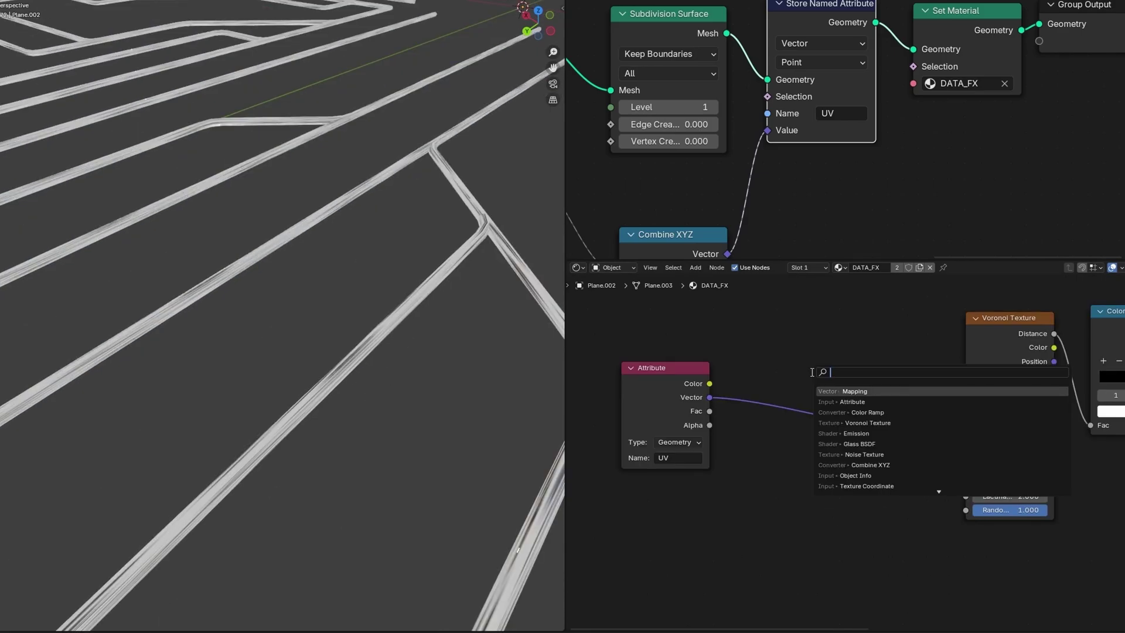
Insert a Mapping node between the UV Attribute node and the Voronoi Texture, and set its Scale X to 0.
{"action": "type", "text": "mapp"}
{"action": "key", "text": "Return"}
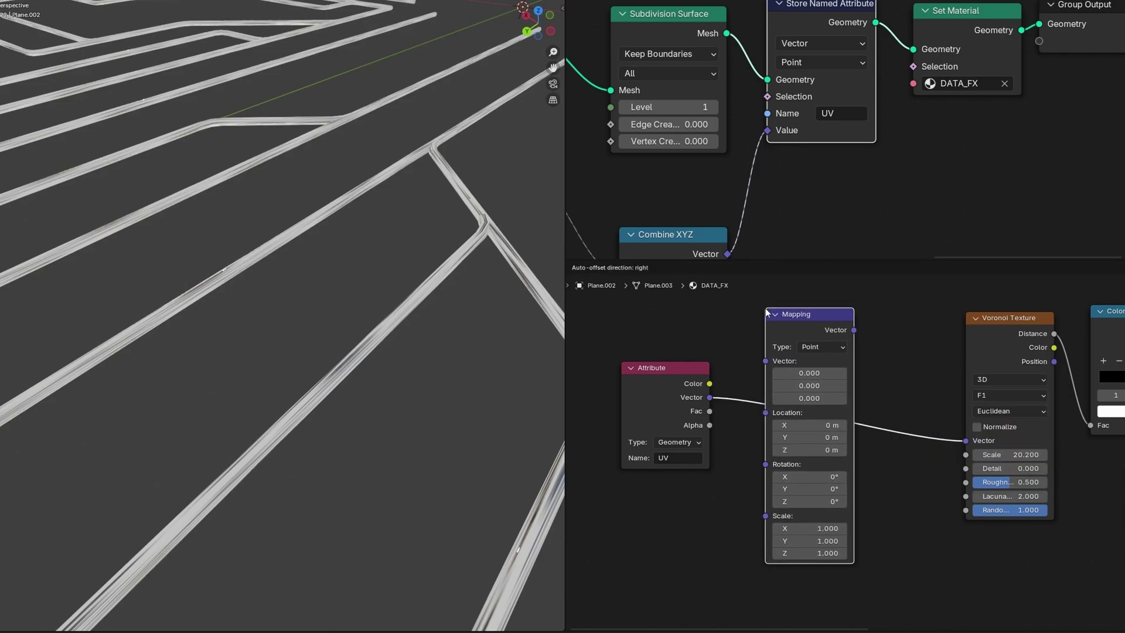
{"action": "left_click", "coordinate": [765, 303]}
{"action": "middle_click_drag", "start_coordinate": [875, 537], "coordinate": [941, 531]}
{"action": "scroll", "coordinate": [941, 531], "scroll_direction": "up", "scroll_amount": 3}
{"action": "left_click", "coordinate": [877, 482]}
{"action": "type", "text": "0"}
{"action": "key", "text": "Return"}
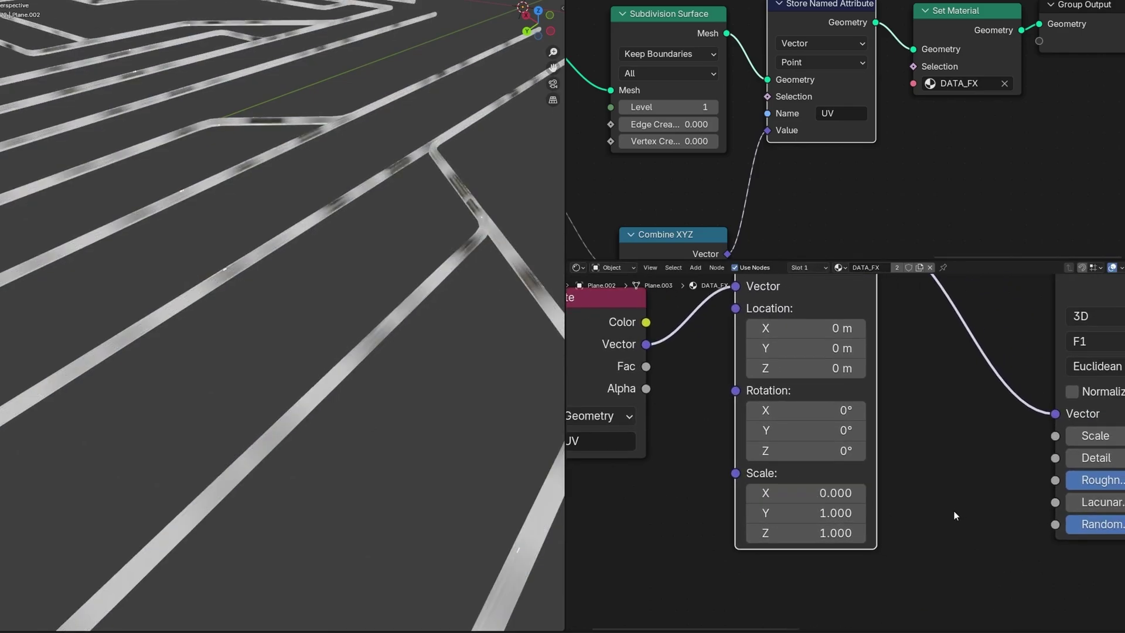
Raise the Voronoi Texture's Scale to 102.1 and shift the node slightly closer to the Mapping node.
{"action": "scroll", "coordinate": [956, 509], "scroll_direction": "down", "scroll_amount": 5}
{"action": "middle_click_drag", "start_coordinate": [881, 484], "coordinate": [841, 483]}
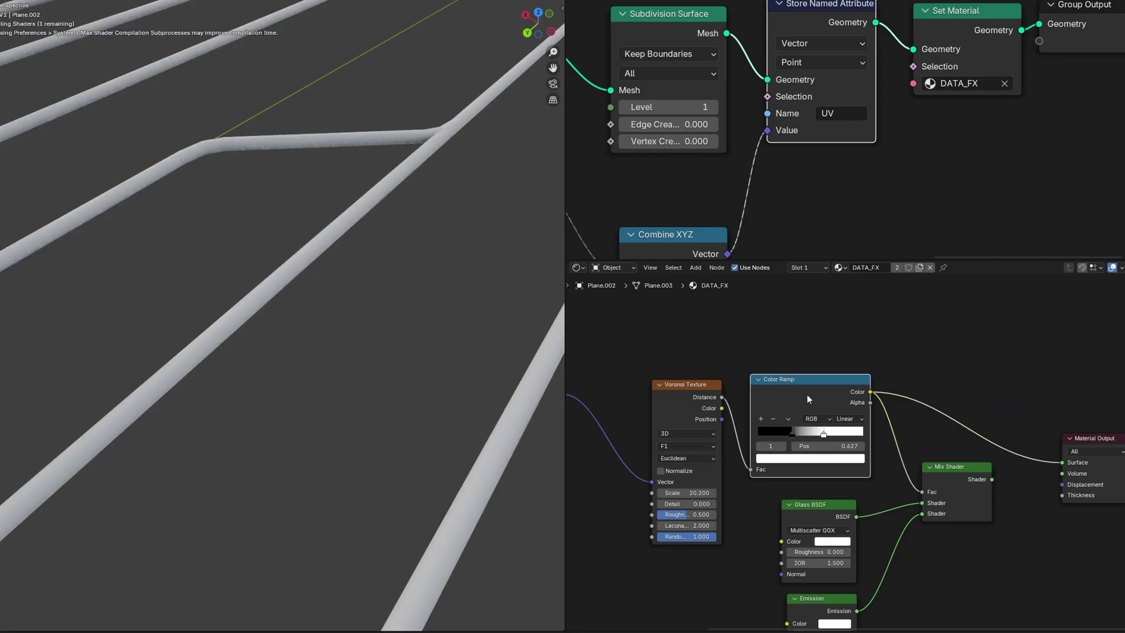
{"action": "scroll", "coordinate": [355, 336], "scroll_direction": "down", "scroll_amount": 5}
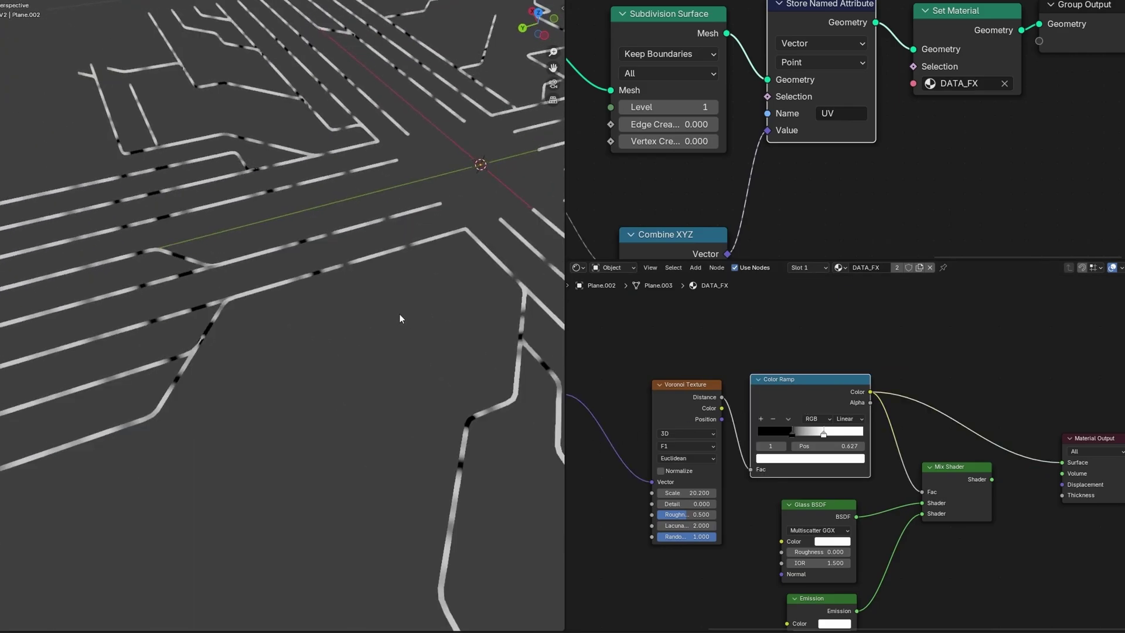
{"action": "scroll", "coordinate": [586, 504], "scroll_direction": "up", "scroll_amount": 4}
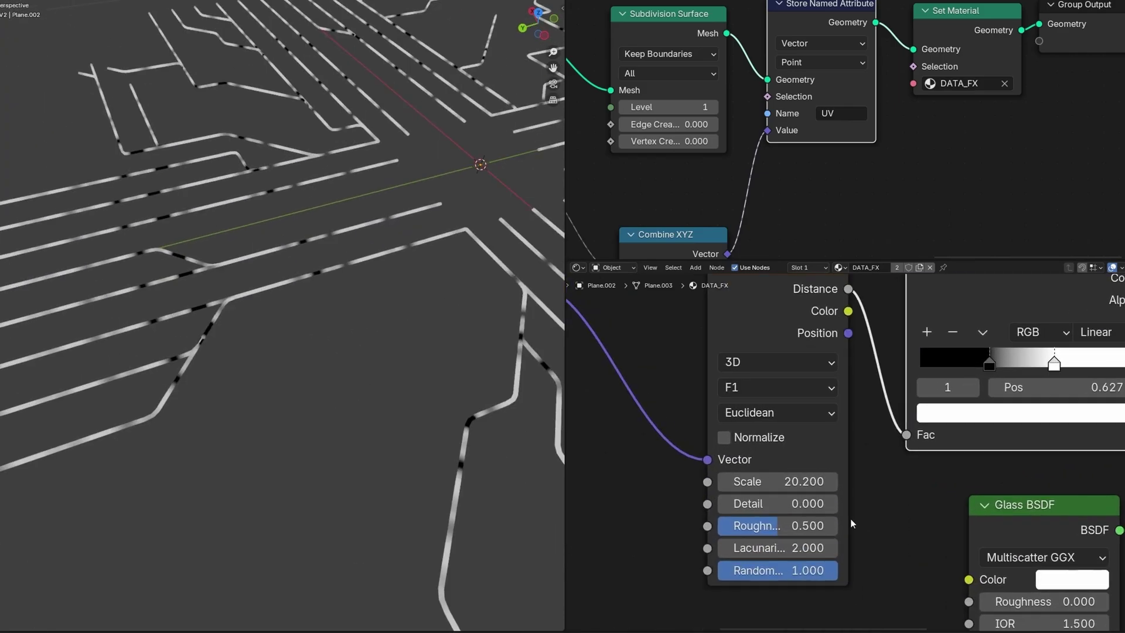
{"action": "left_click_drag", "start_coordinate": [777, 481], "coordinate": [982, 481]}
{"action": "middle_click_drag", "start_coordinate": [666, 563], "coordinate": [783, 595]}
{"action": "left_click_drag", "start_coordinate": [877, 352], "coordinate": [841, 350]}
{"action": "middle_click_drag", "start_coordinate": [971, 530], "coordinate": [965, 429]}
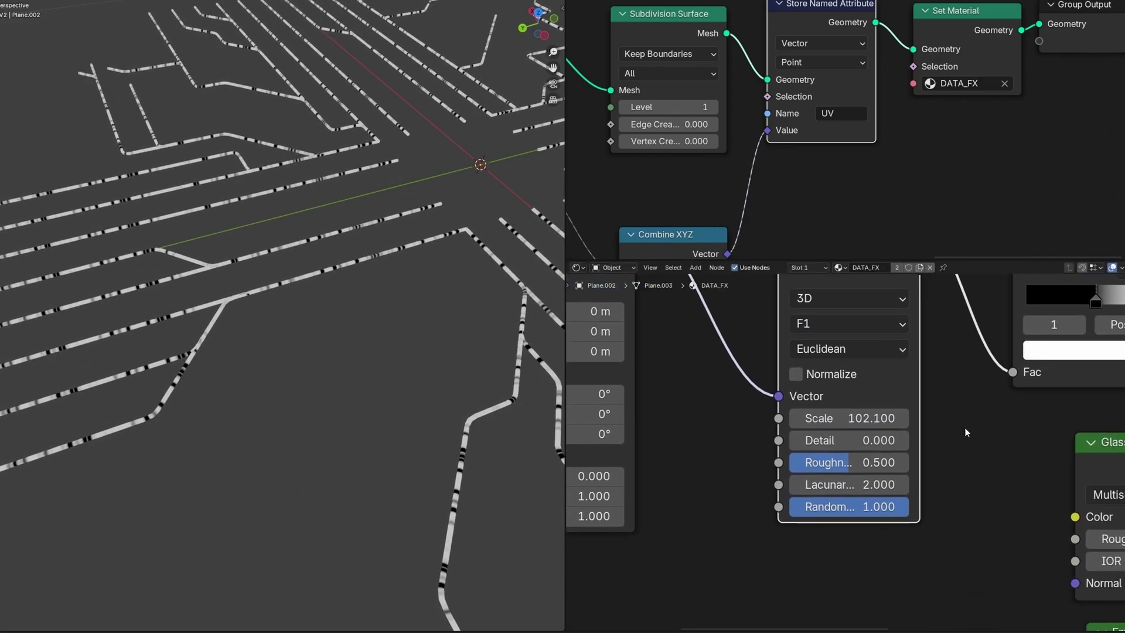
{"action": "scroll", "coordinate": [963, 433], "scroll_direction": "up", "scroll_amount": 1}
Set the Voronoi Texture's Randomness to 0 and its Scale to 56.2.
{"action": "left_click_drag", "start_coordinate": [916, 519], "coordinate": [777, 519]}
{"action": "middle_click_drag", "start_coordinate": [209, 390], "coordinate": [237, 385]}
{"action": "scroll", "coordinate": [237, 386], "scroll_direction": "up", "scroll_amount": 4}
{"action": "scroll", "coordinate": [285, 387], "scroll_direction": "down", "scroll_amount": 3}
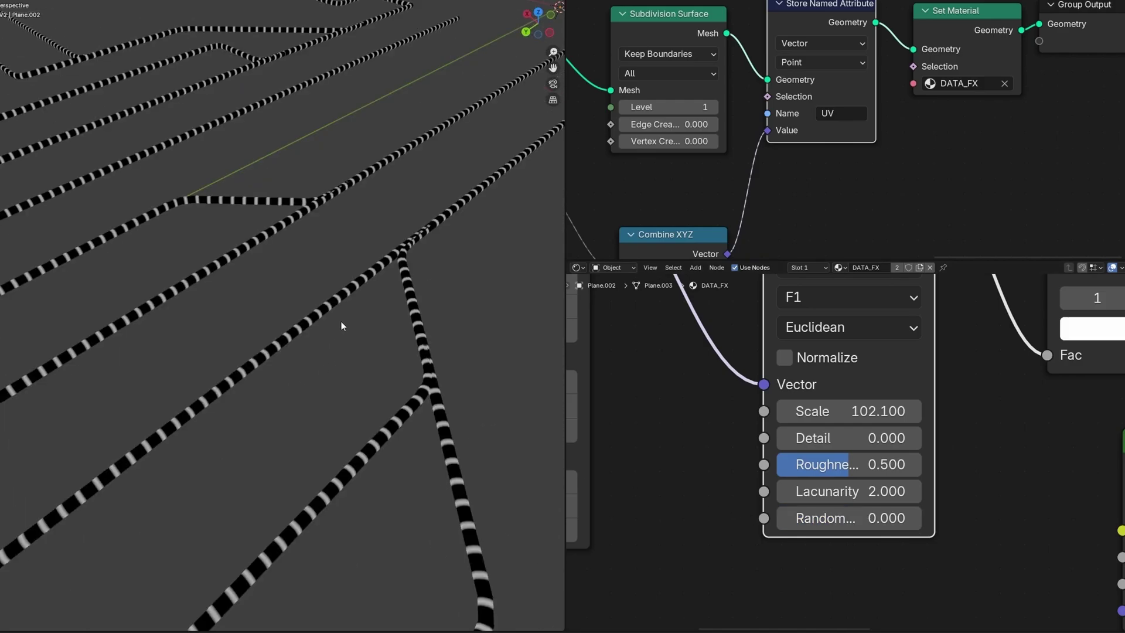
{"action": "scroll", "coordinate": [342, 335], "scroll_direction": "down", "scroll_amount": 6}
{"action": "left_click_drag", "start_coordinate": [867, 411], "coordinate": [779, 411]}
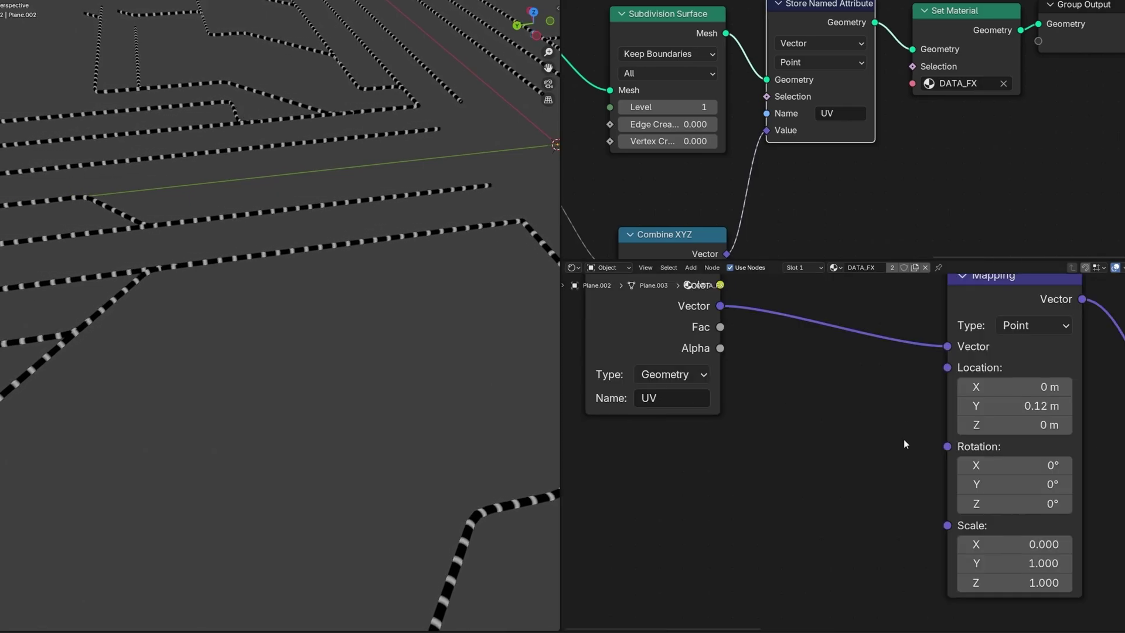
Try shifting the pattern along the paths with a Mapping Location Y of 0.2 m.
{"action": "middle_click_drag", "start_coordinate": [903, 440], "coordinate": [767, 442]}
{"action": "scroll", "coordinate": [838, 433], "scroll_direction": "up", "scroll_amount": 2}
{"action": "mouse_move", "coordinate": [840, 398]}
{"action": "left_mouse_down"}
{"action": "mouse_move", "coordinate": [867, 398]}
{"action": "mouse_move", "coordinate": [853, 397]}
{"action": "left_mouse_up"}
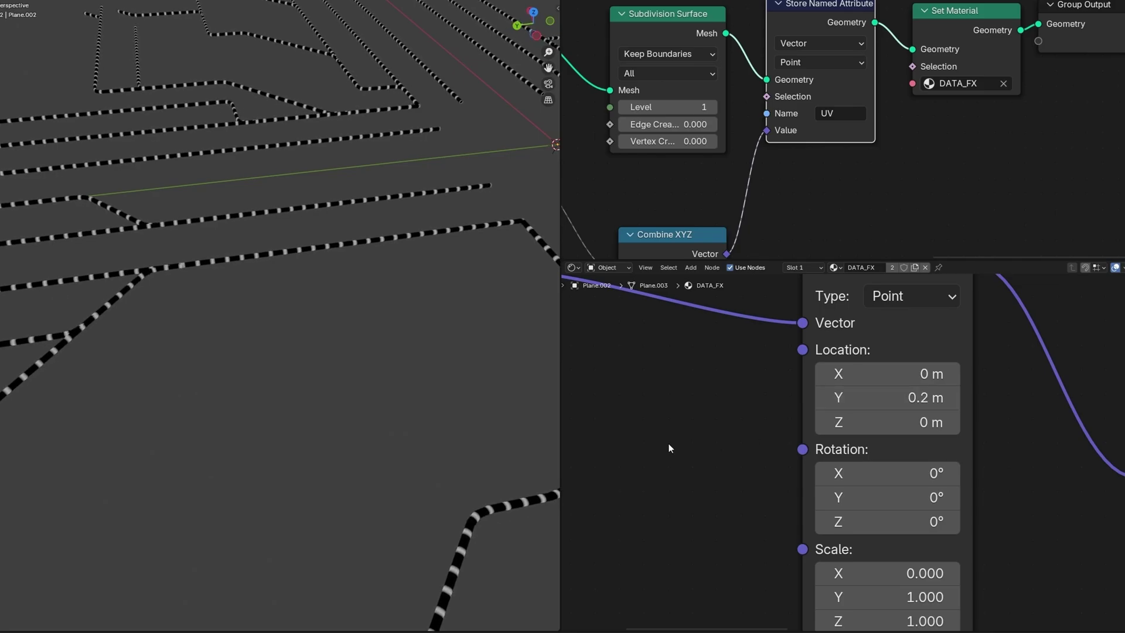
{"action": "scroll", "coordinate": [726, 438], "scroll_direction": "down", "scroll_amount": 1}
{"action": "middle_click_drag", "start_coordinate": [726, 438], "coordinate": [715, 443]}
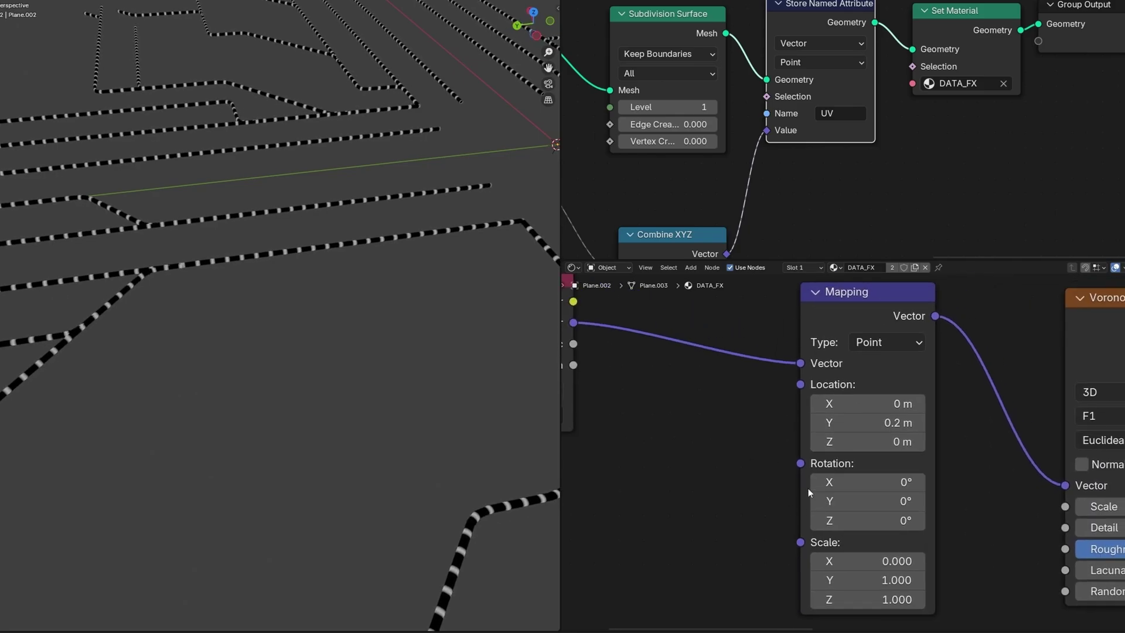
Drive the Mapping node's Location Y with the expression #frame/24 and recheck the driver expression.
{"action": "left_click", "coordinate": [870, 423]}
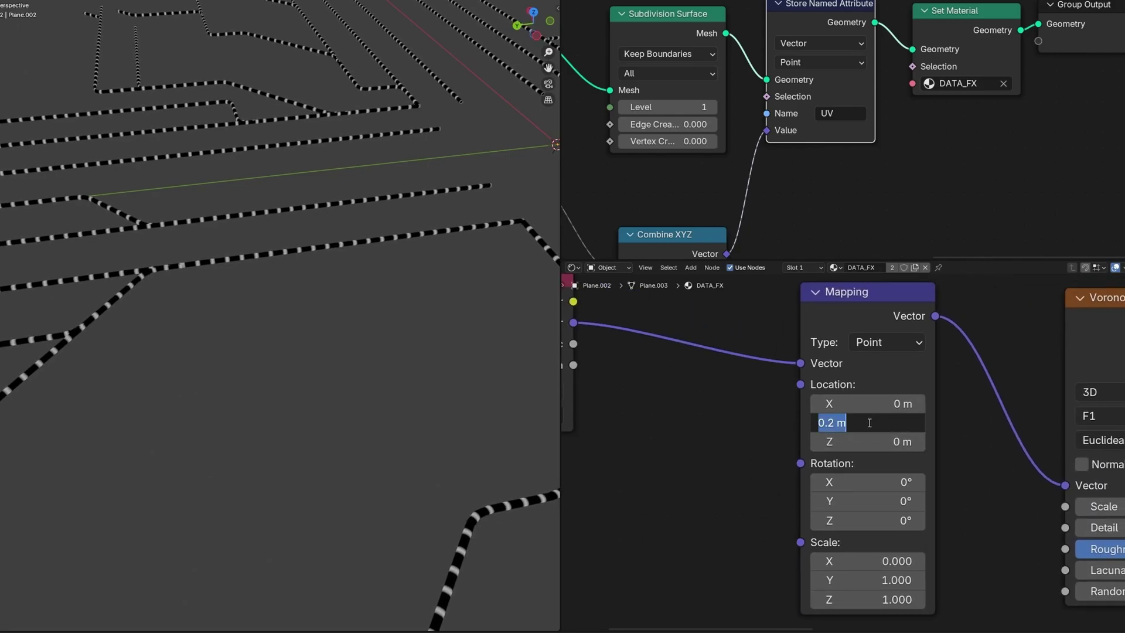
{"action": "type", "text": "#frame/24"}
{"action": "key", "text": "Return"}
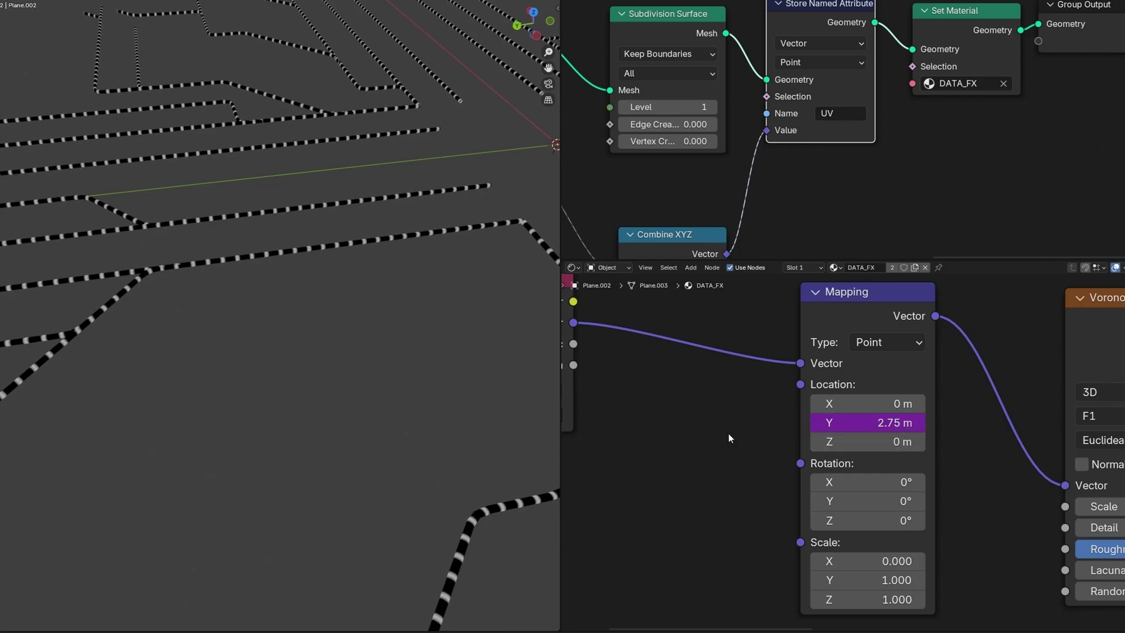
{"action": "left_click", "coordinate": [896, 423]}
{"action": "left_click", "coordinate": [858, 430]}
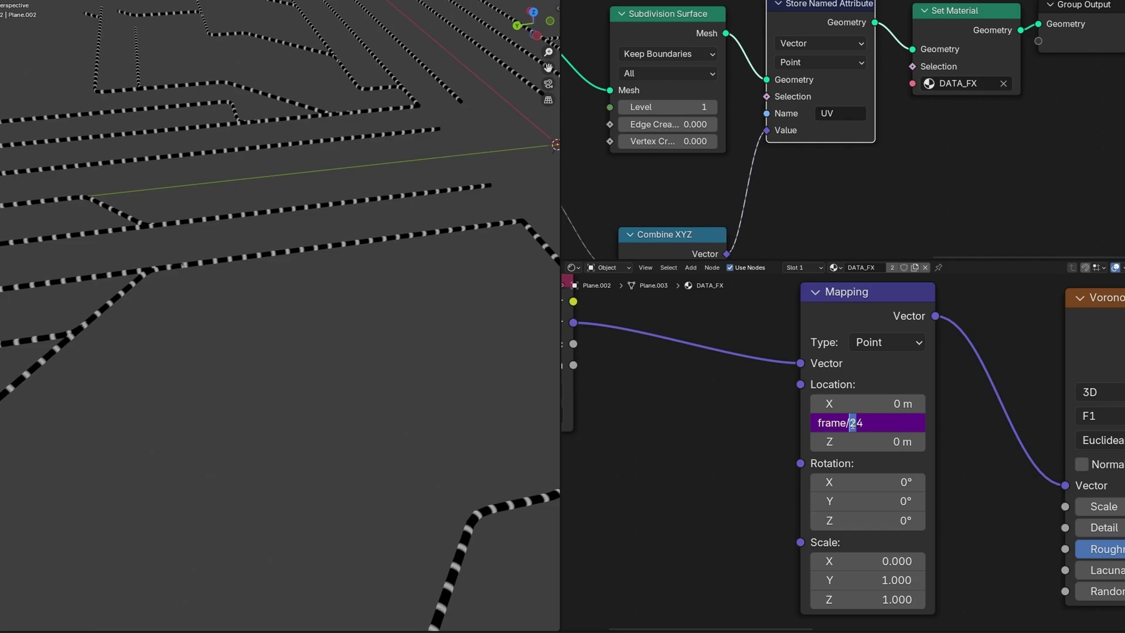
{"action": "key", "text": "Return"}
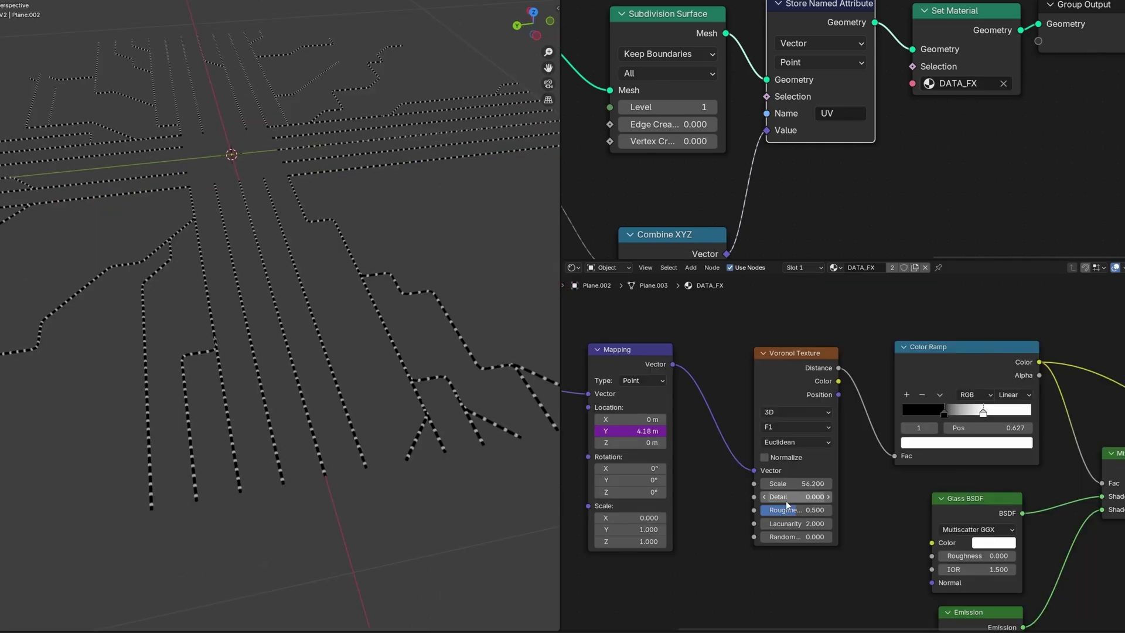
Connect the Mix Shader's Shader output to the Material Output's Surface, replacing the Color Ramp link.
{"action": "middle_click_drag", "start_coordinate": [979, 505], "coordinate": [637, 482]}
{"action": "left_click_drag", "start_coordinate": [852, 448], "coordinate": [872, 455]}
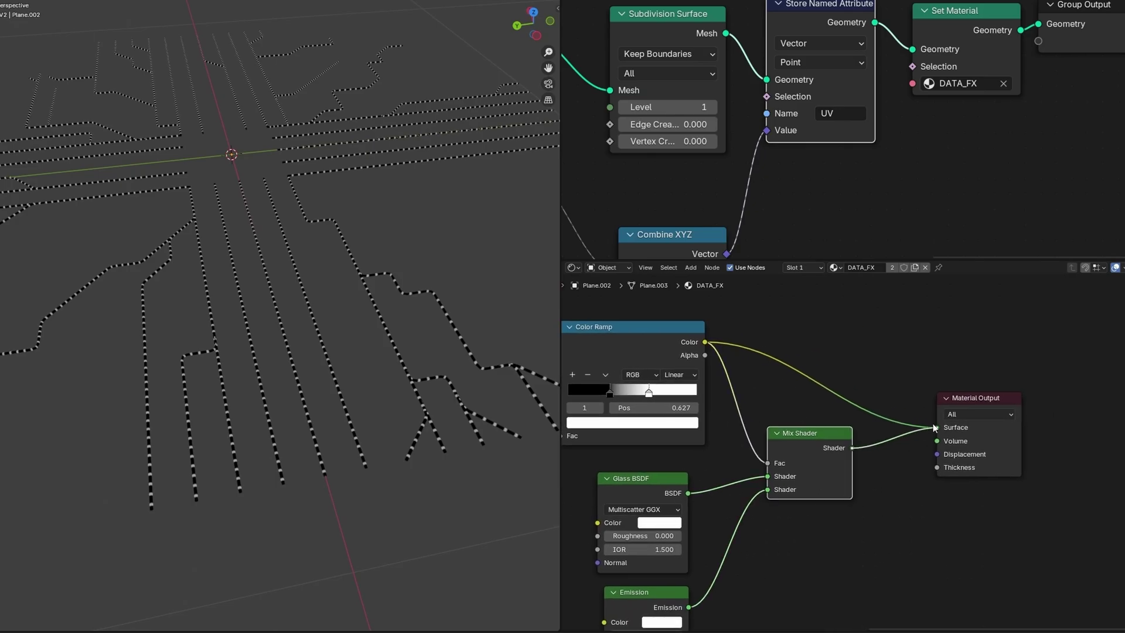
{"action": "left_click_drag", "start_coordinate": [934, 428], "coordinate": [932, 432]}
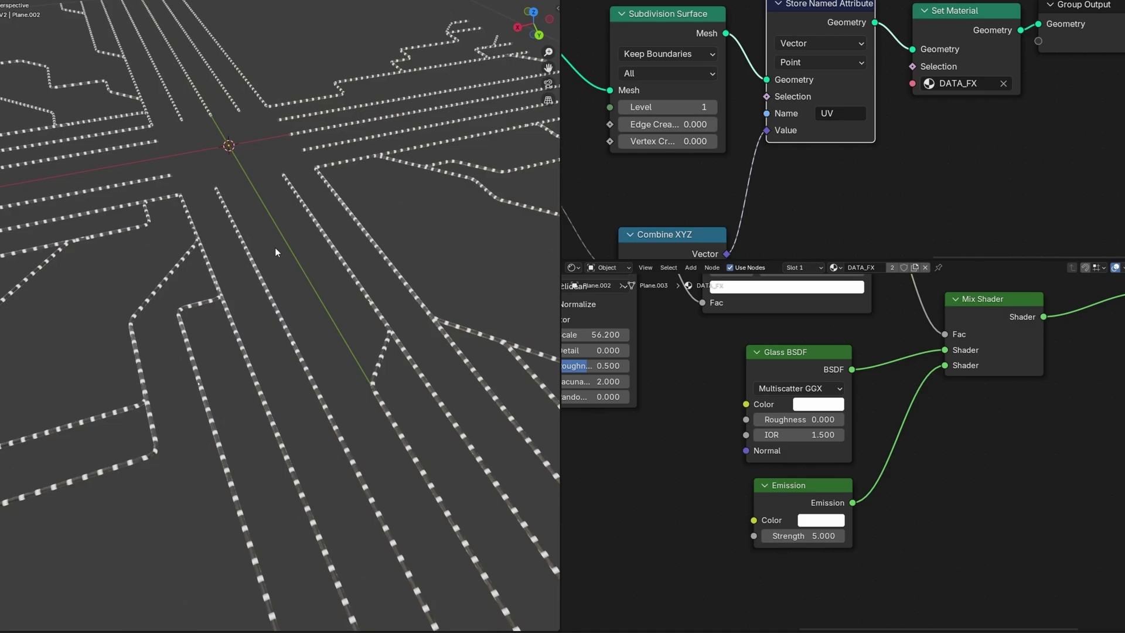
{"action": "middle_click_drag", "start_coordinate": [468, 213], "coordinate": [198, 311]}
{"action": "scroll", "coordinate": [198, 311], "scroll_direction": "down", "scroll_amount": 3}
{"action": "scroll", "coordinate": [198, 311], "scroll_direction": "up", "scroll_amount": 8}
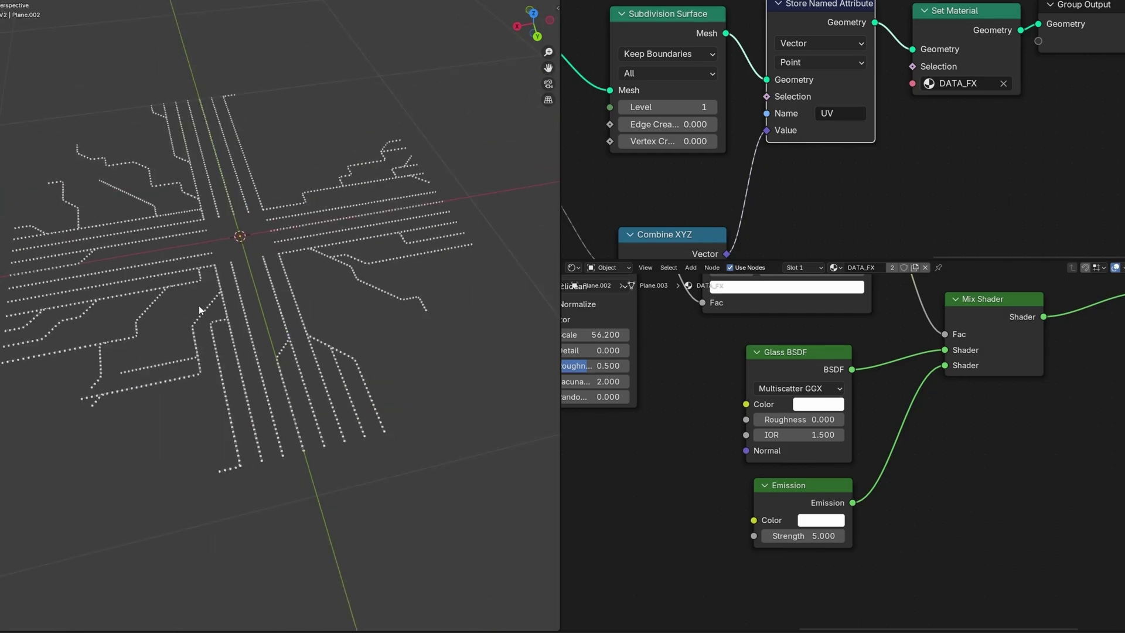
Add a mesh plane beneath the circuit paths, enlarged to extend past all of them.
{"action": "middle_click_drag", "start_coordinate": [221, 304], "coordinate": [271, 307]}
{"action": "key", "text": "shift+a"}
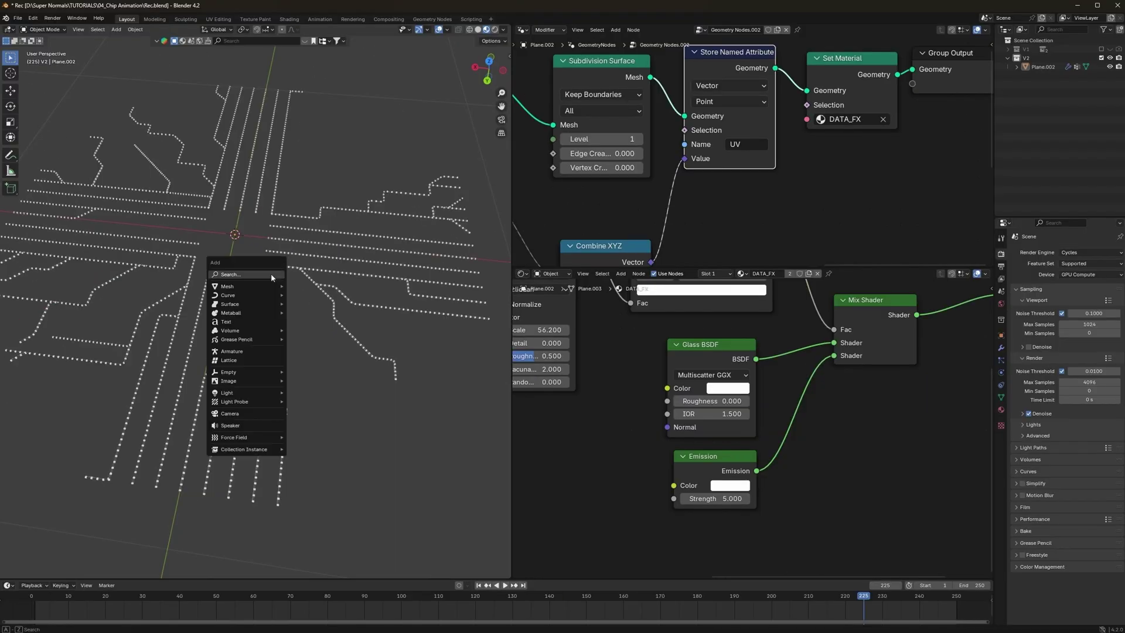
{"action": "mouse_move", "coordinate": [271, 286]}
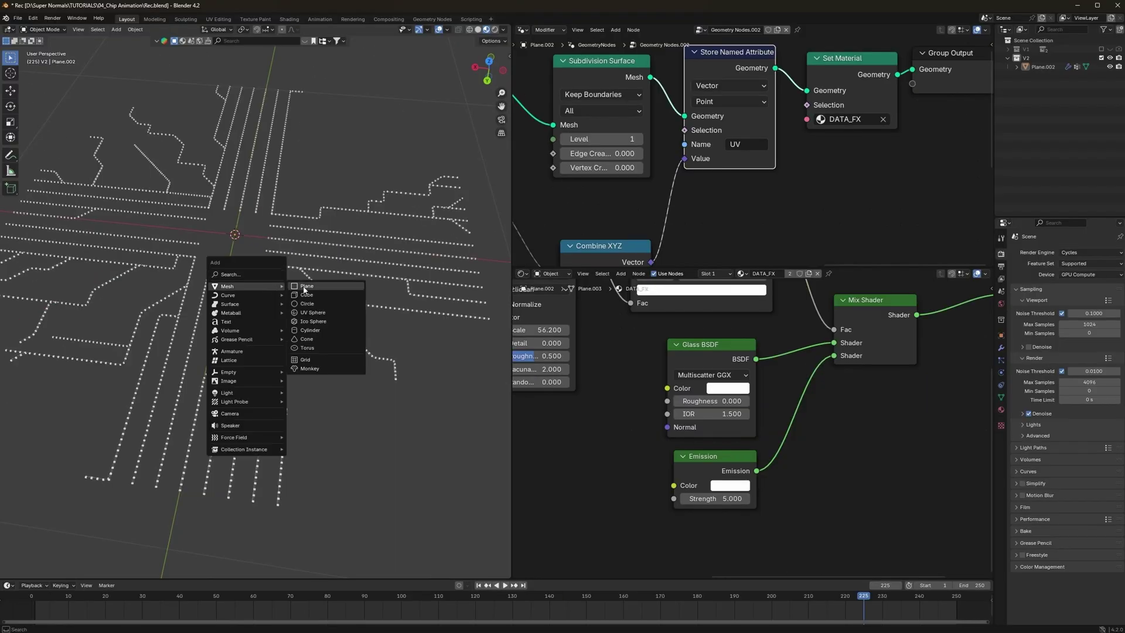
{"action": "left_click", "coordinate": [305, 287]}
{"action": "middle_click_drag", "start_coordinate": [260, 302], "coordinate": [265, 302]}
{"action": "key", "text": "Tab"}
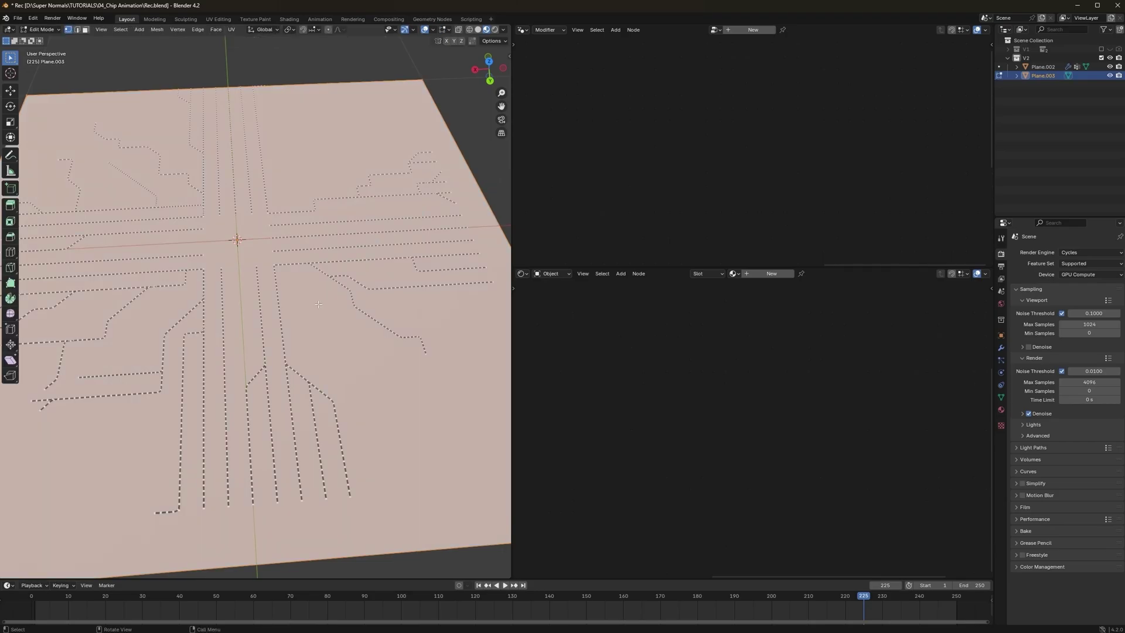
{"action": "right_click", "coordinate": [314, 249]}
{"action": "left_click", "coordinate": [314, 249]}
{"action": "right_click", "coordinate": [313, 248]}
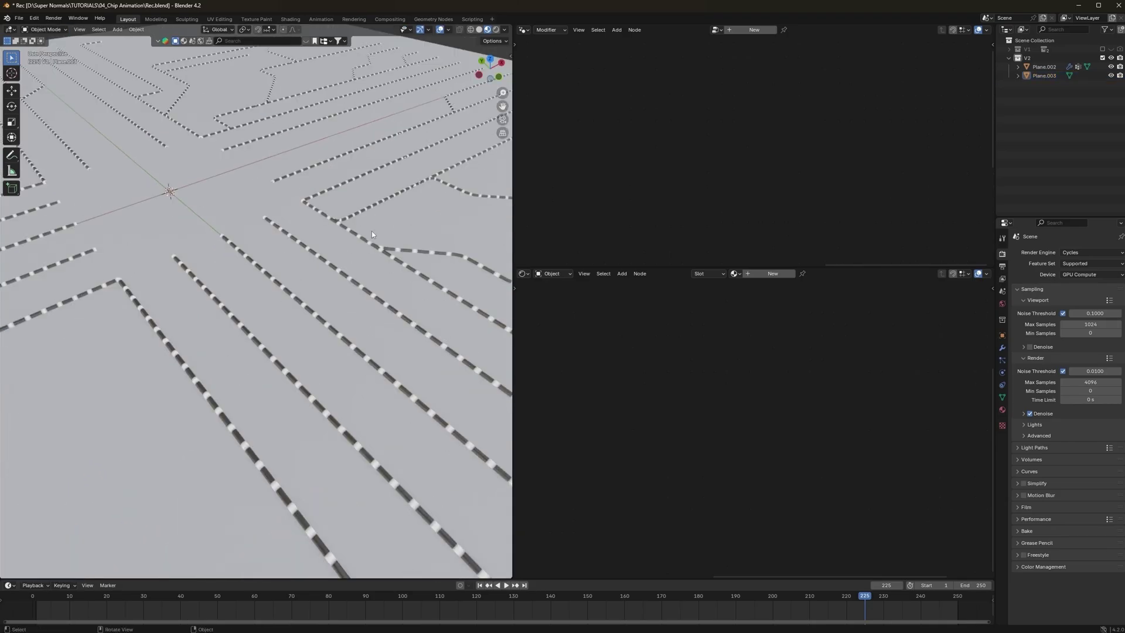
{"action": "middle_click_drag", "start_coordinate": [372, 233], "coordinate": [276, 249]}
{"action": "scroll", "coordinate": [276, 249], "scroll_direction": "down", "scroll_amount": 5}
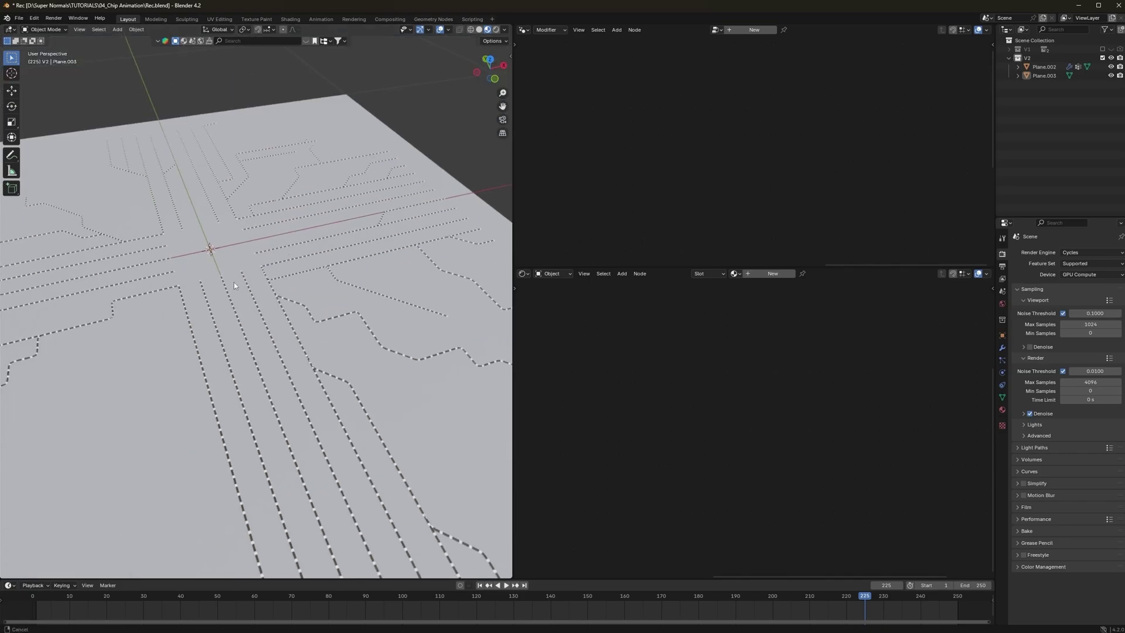
{"action": "scroll", "coordinate": [237, 286], "scroll_direction": "up", "scroll_amount": 5}
{"action": "scroll", "coordinate": [286, 292], "scroll_direction": "down", "scroll_amount": 3}
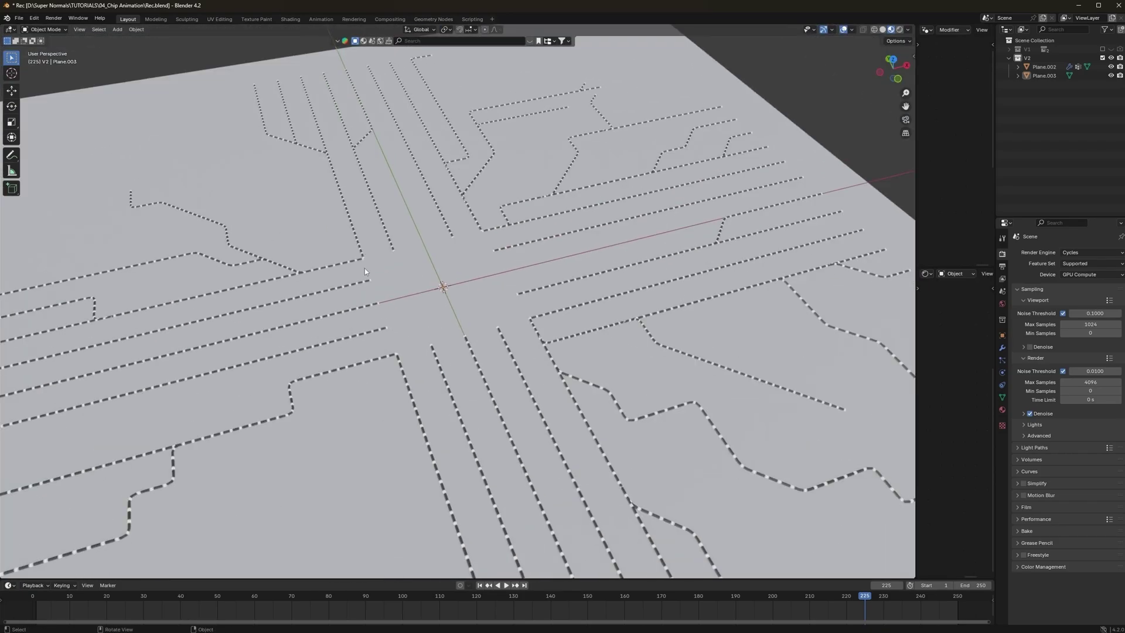
Append the ASSETS and ASSETS 2 collections from Assets_ALL.blend into the scene.
{"action": "left_click", "coordinate": [19, 17]}
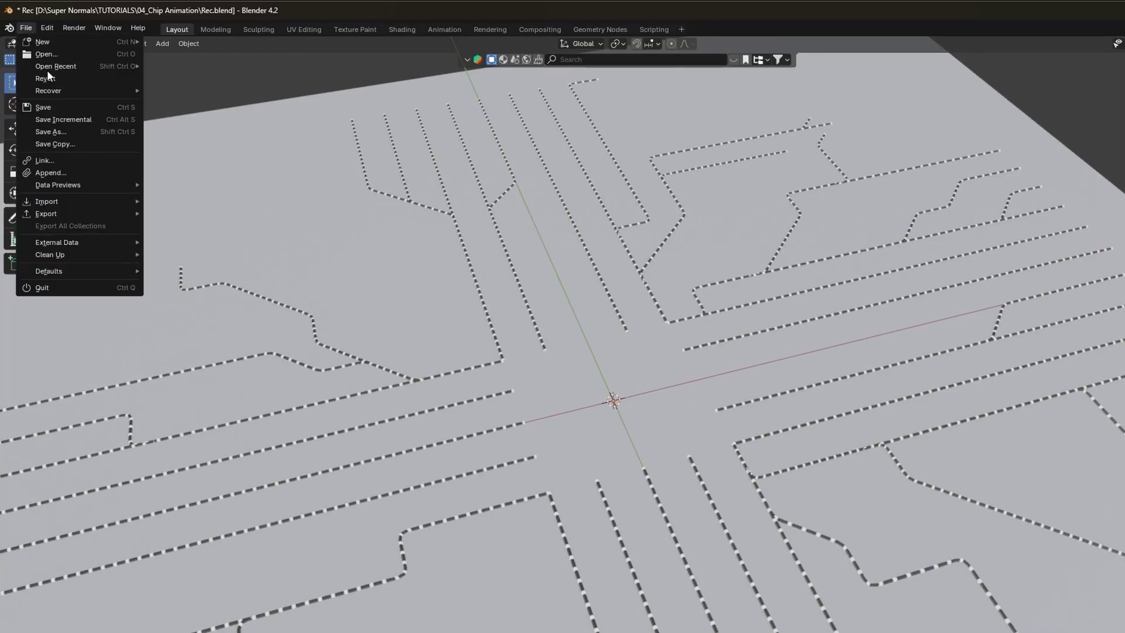
{"action": "left_click", "coordinate": [100, 172]}
{"action": "left_click", "coordinate": [774, 464]}
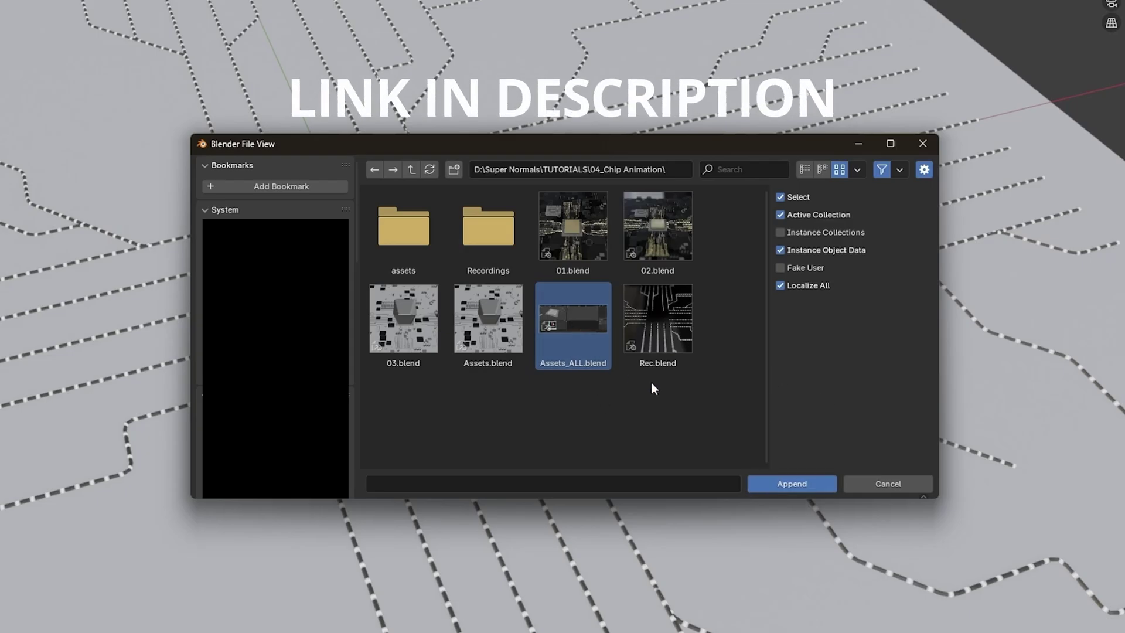
{"action": "left_click", "coordinate": [797, 483]}
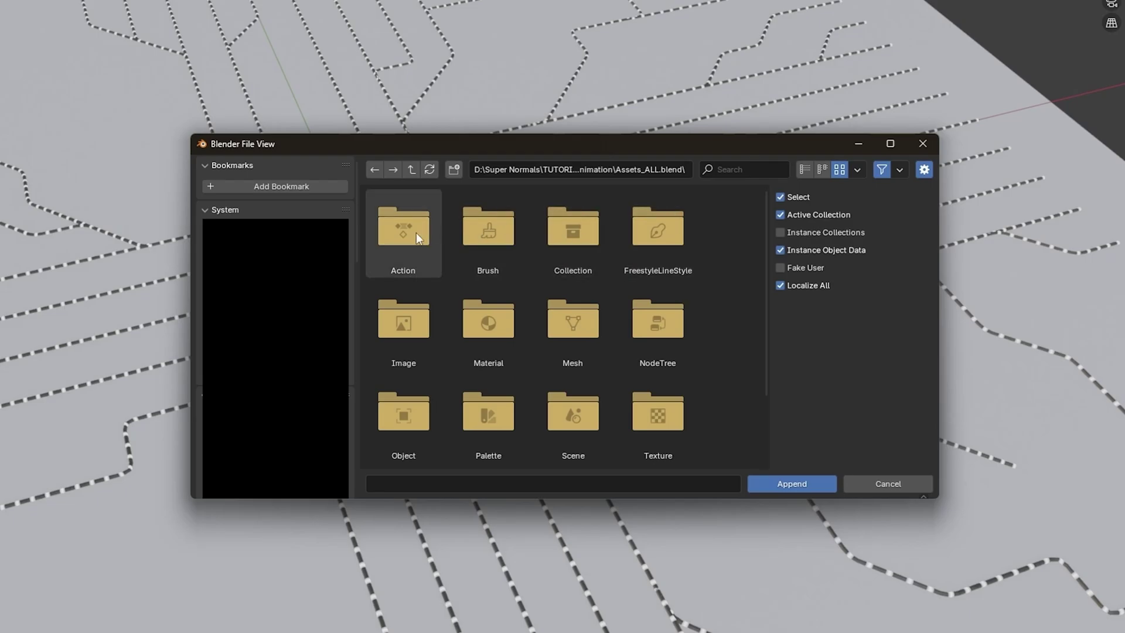
{"action": "left_click", "coordinate": [586, 231]}
{"action": "left_click_drag", "start_coordinate": [590, 341], "coordinate": [405, 225]}
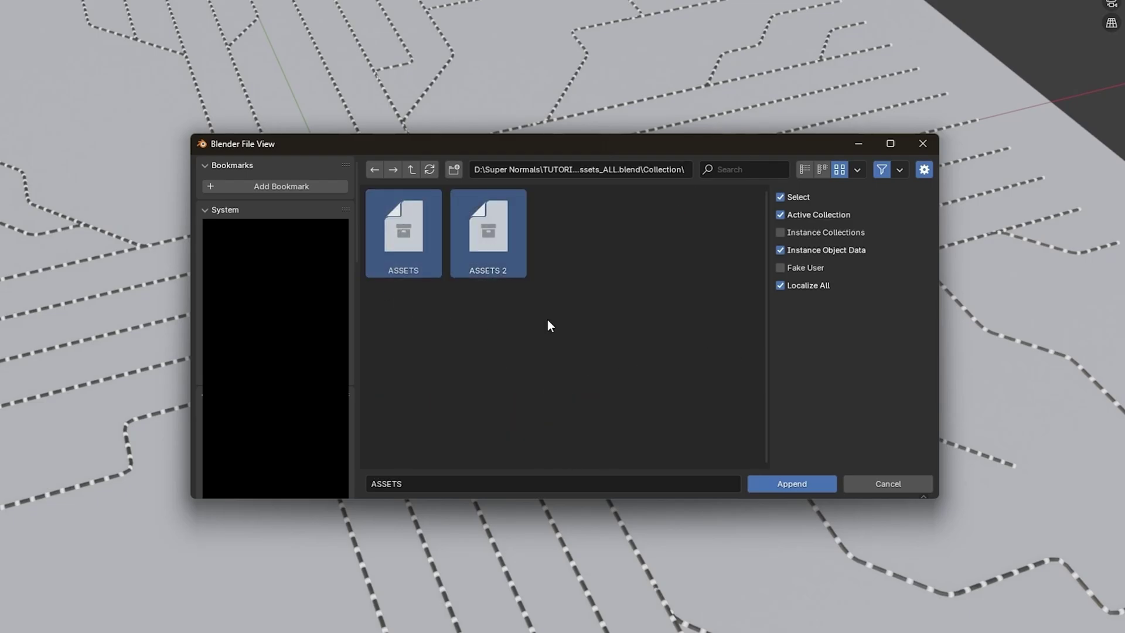
{"action": "left_click", "coordinate": [785, 484]}
Select the circuit paths object and scale it down to about 0.53 so the paths meet the central chip.
{"action": "scroll", "coordinate": [719, 381], "scroll_direction": "up", "scroll_amount": 5}
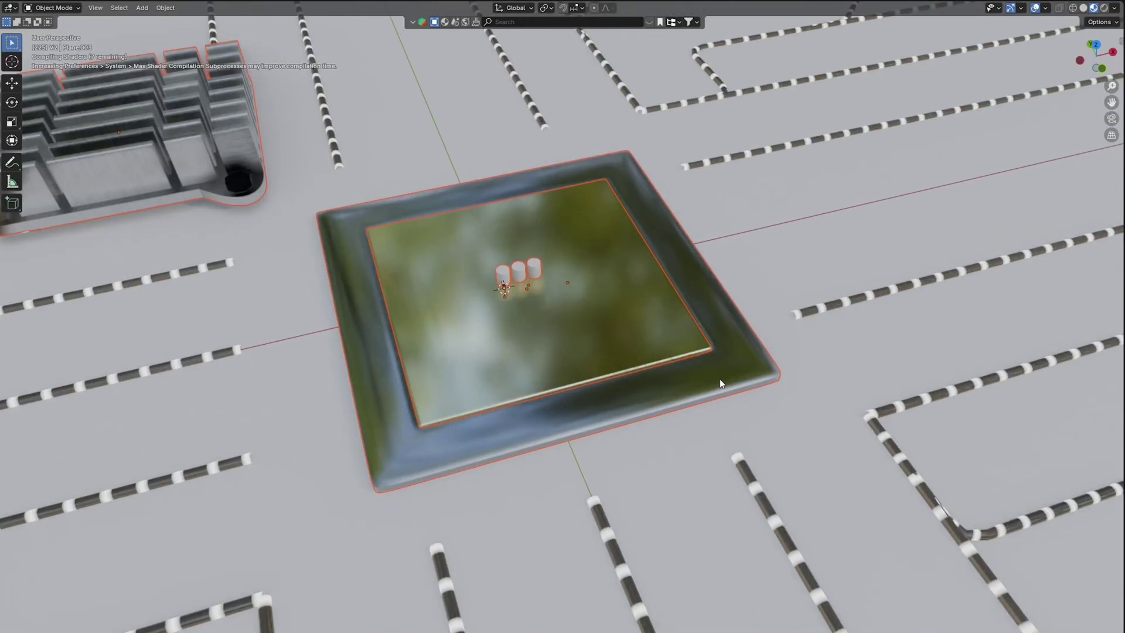
{"action": "scroll", "coordinate": [719, 378], "scroll_direction": "down", "scroll_amount": 8}
{"action": "scroll", "coordinate": [719, 375], "scroll_direction": "up", "scroll_amount": 1}
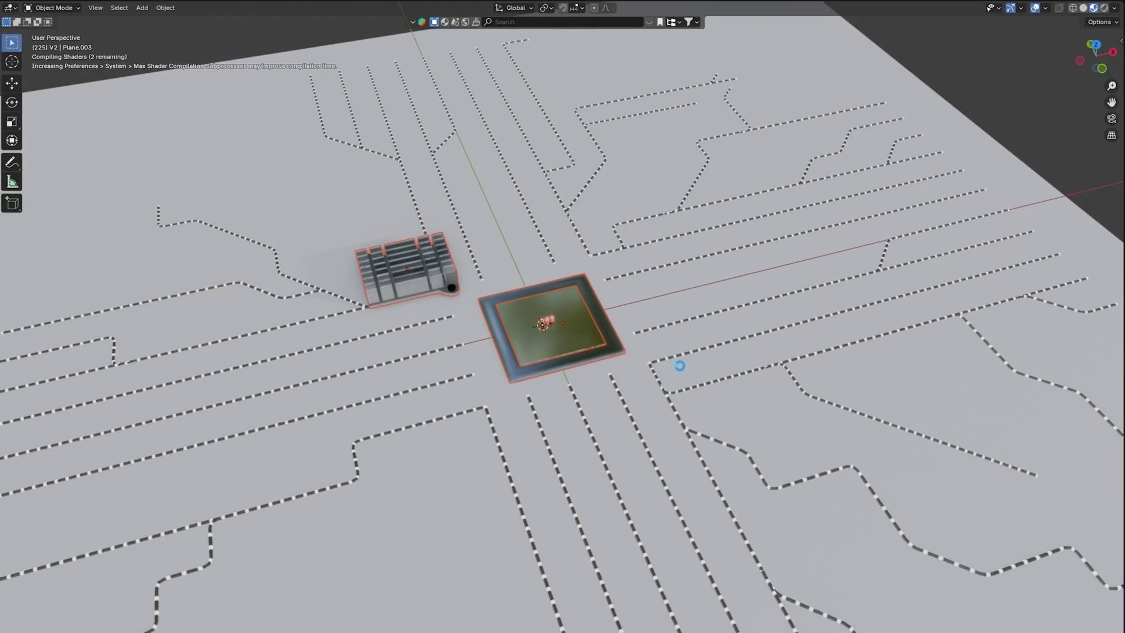
{"action": "scroll", "coordinate": [656, 332], "scroll_direction": "down", "scroll_amount": 5}
{"action": "scroll", "coordinate": [652, 315], "scroll_direction": "up", "scroll_amount": 6}
{"action": "scroll", "coordinate": [729, 332], "scroll_direction": "down", "scroll_amount": 2}
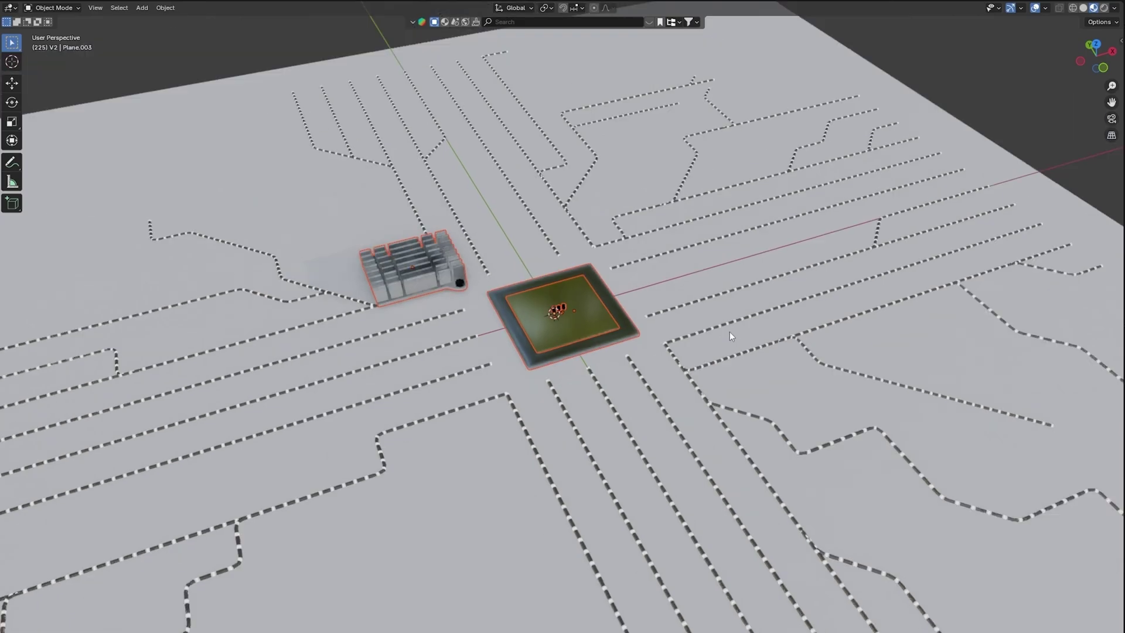
{"action": "left_click", "coordinate": [729, 325]}
{"action": "left_click", "coordinate": [728, 322]}
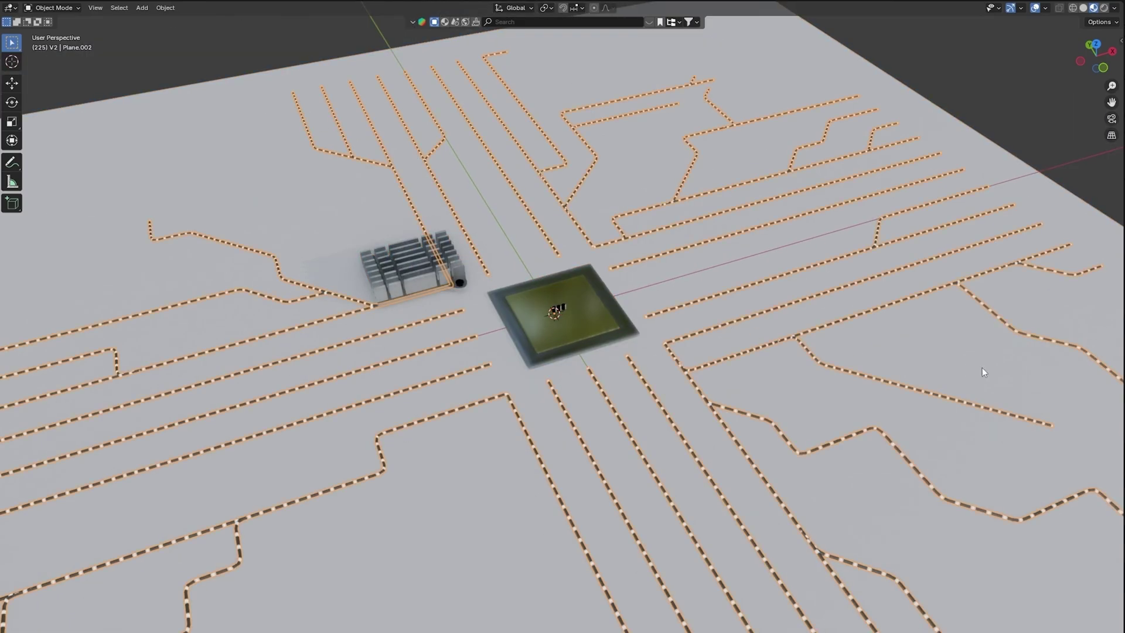
{"action": "key", "text": "s"}
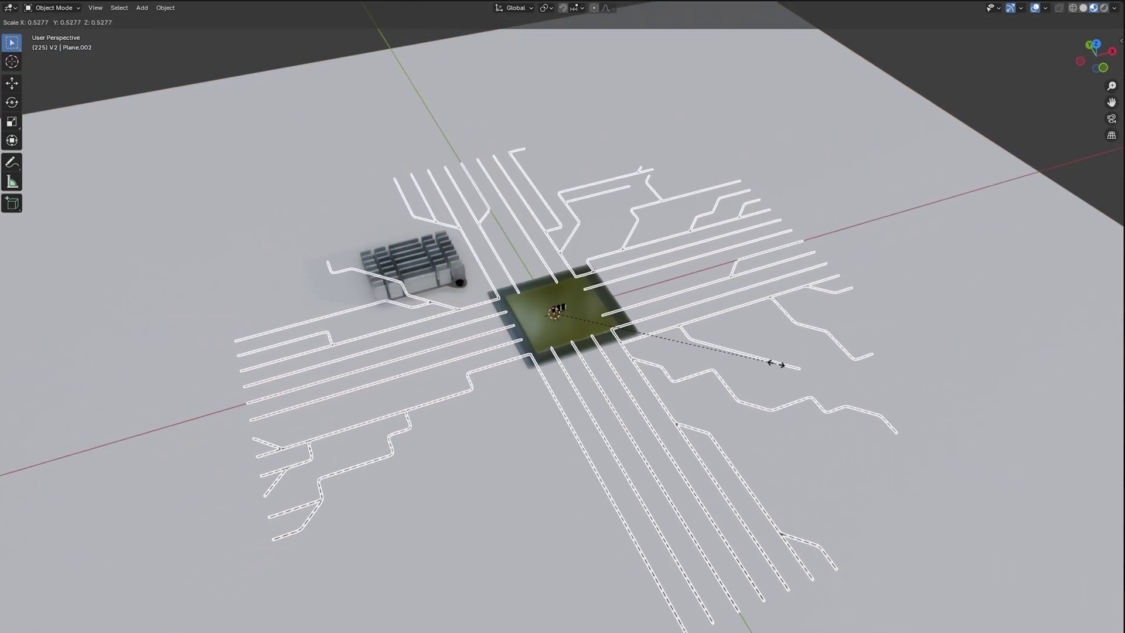
{"action": "left_click", "coordinate": [775, 364]}
Expand the ASSETS.001 collection and isolate its component objects to inspect the capacitors and chips.
{"action": "left_click", "coordinate": [975, 79]}
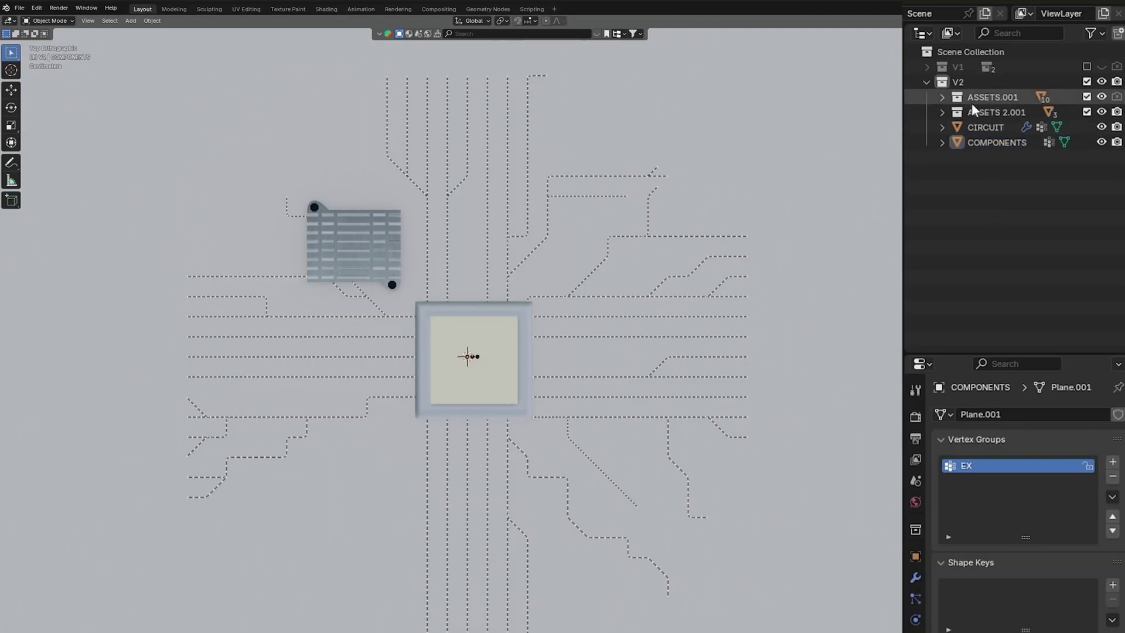
{"action": "left_click", "coordinate": [975, 97]}
{"action": "left_click", "coordinate": [941, 97]}
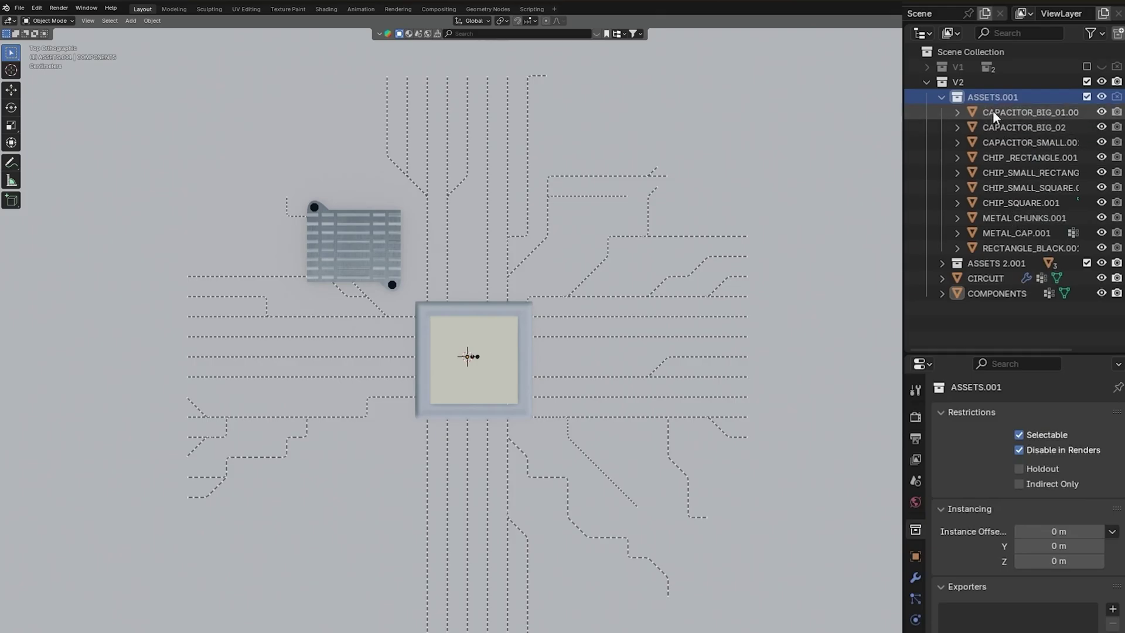
{"action": "scroll", "coordinate": [603, 342], "scroll_direction": "up", "scroll_amount": 4}
{"action": "key", "text": "a"}
{"action": "key", "text": "z"}
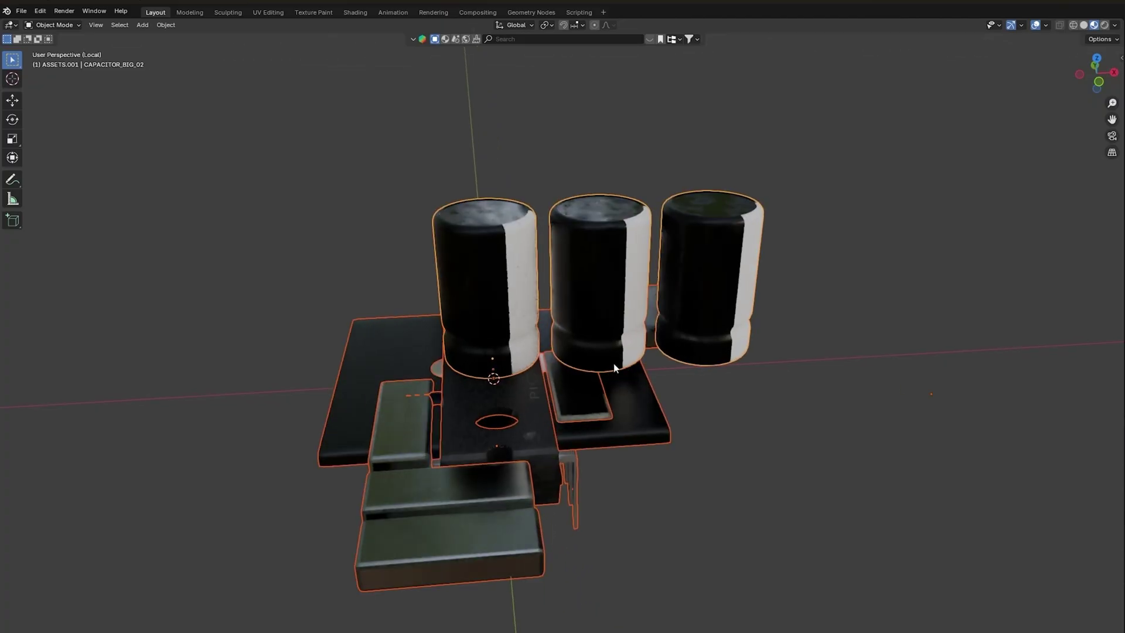
Leave the isolated view of the components, restore the full layout and collapse the ASSETS.001 collection.
{"action": "middle_click_drag", "start_coordinate": [613, 364], "coordinate": [556, 376]}
{"action": "scroll", "coordinate": [505, 377], "scroll_direction": "down", "scroll_amount": 4}
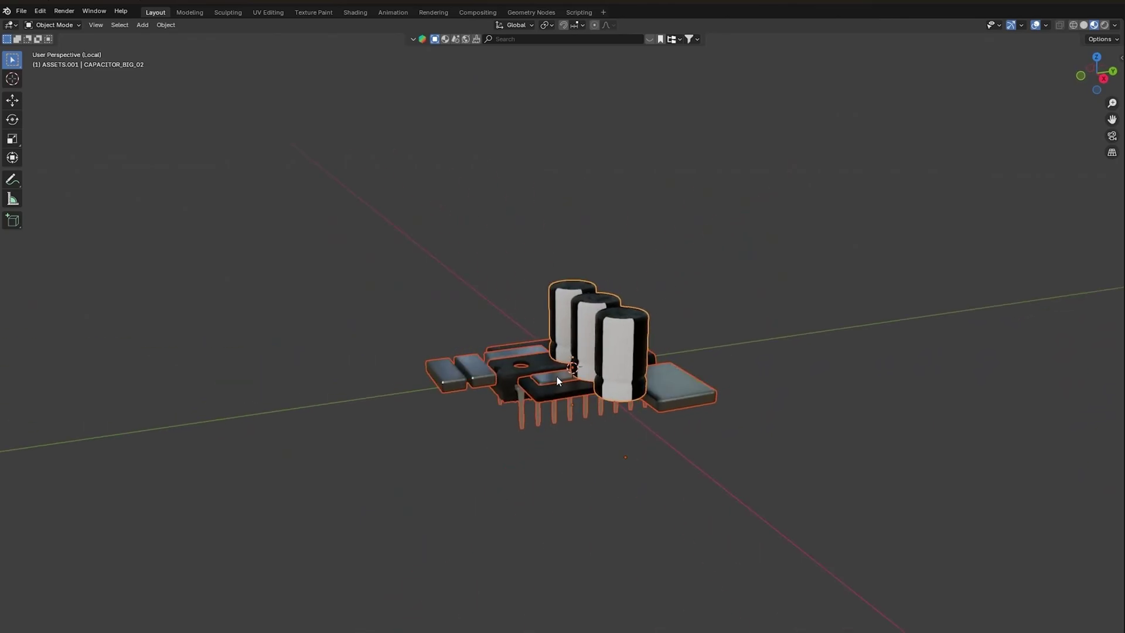
{"action": "key", "text": "slash"}
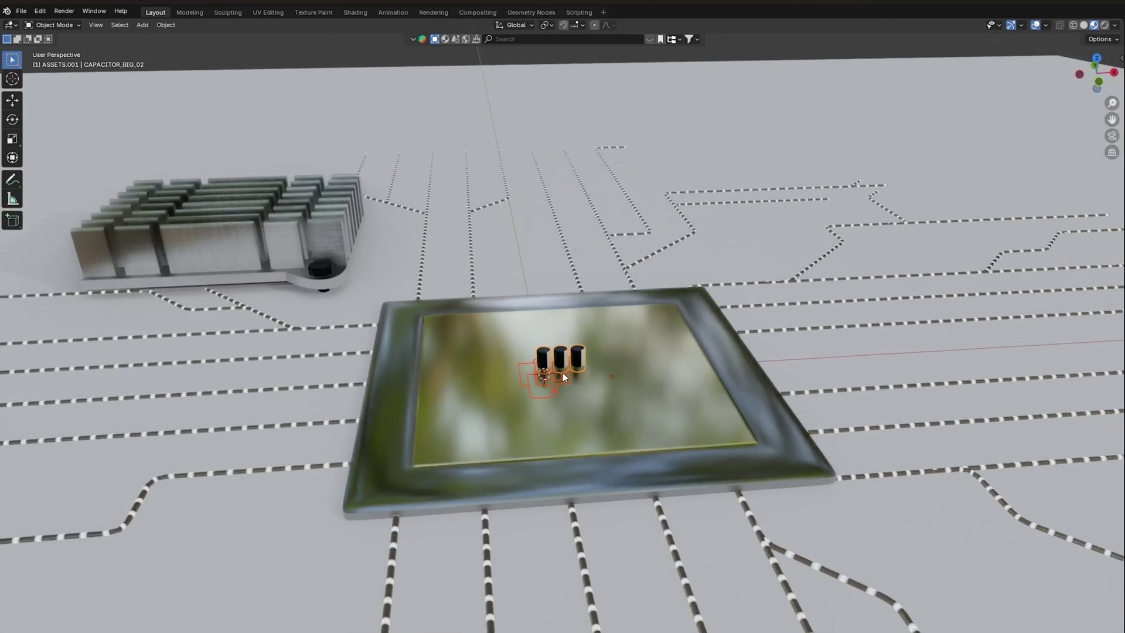
{"action": "key", "text": "ctrl+space"}
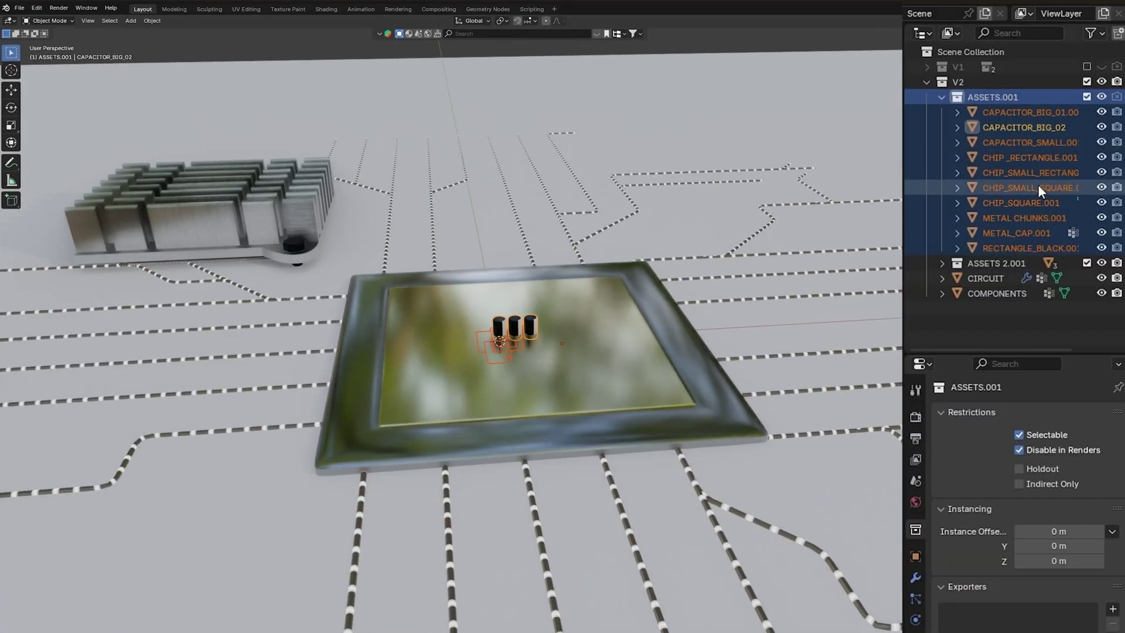
{"action": "left_click", "coordinate": [942, 98]}
{"action": "left_click", "coordinate": [968, 114]}
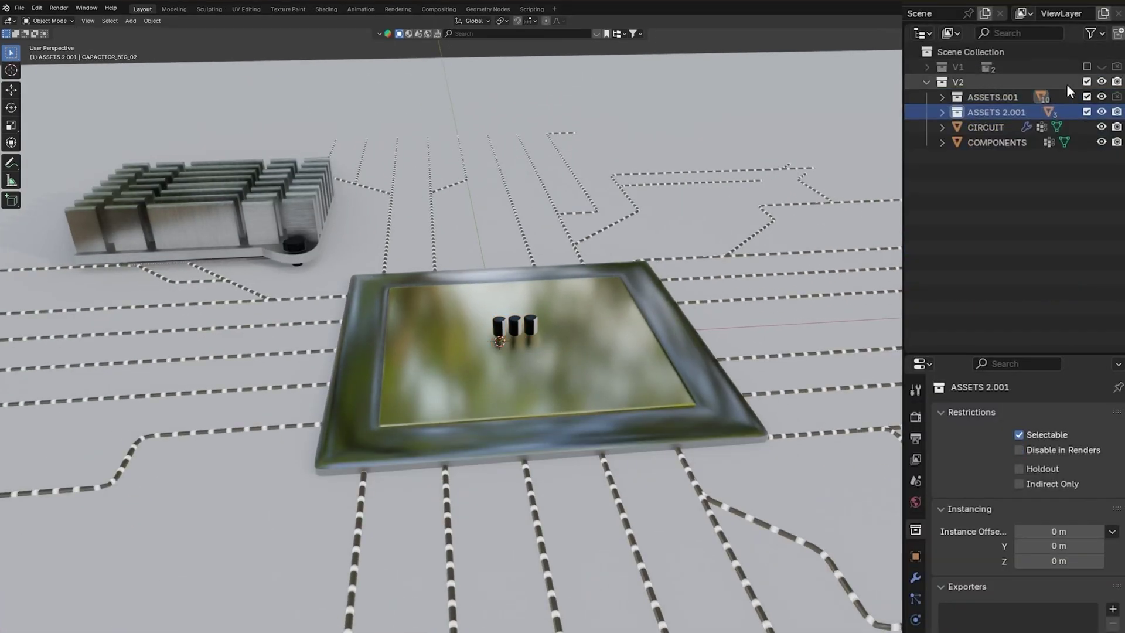
Edit the COMPONENTS plane and select its vertices beneath the heat sink and the central chip from above.
{"action": "key", "text": "a"}
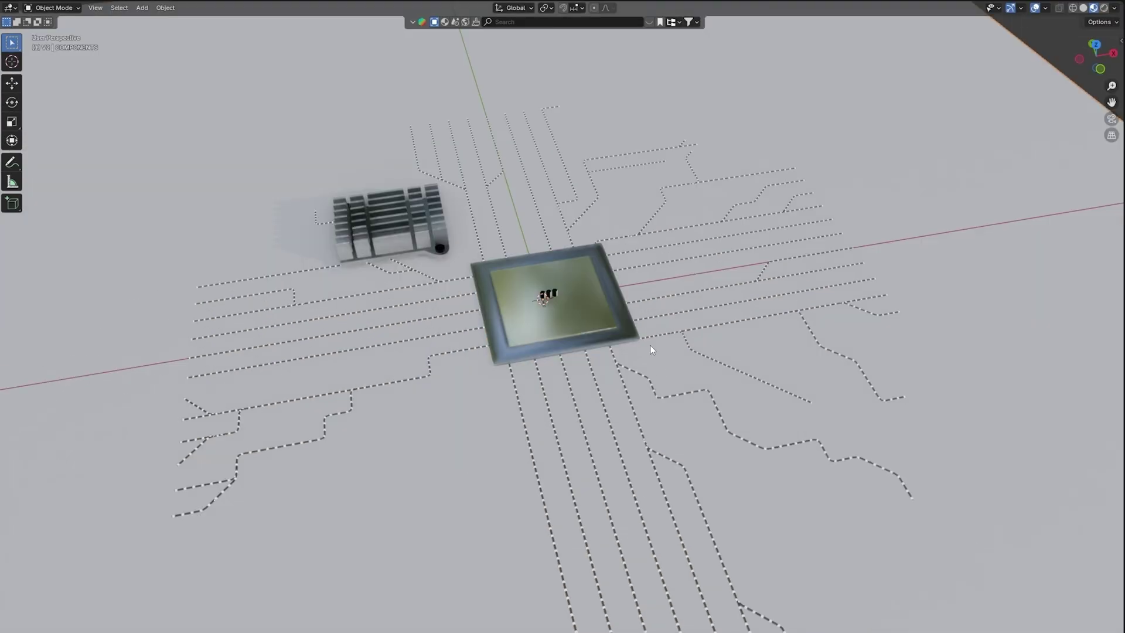
{"action": "middle_click_drag", "start_coordinate": [649, 345], "coordinate": [630, 374]}
{"action": "middle_click_drag", "start_coordinate": [555, 466], "coordinate": [335, 297]}
{"action": "middle_click_drag", "start_coordinate": [518, 325], "coordinate": [516, 308]}
{"action": "middle_click_drag", "start_coordinate": [572, 336], "coordinate": [627, 365]}
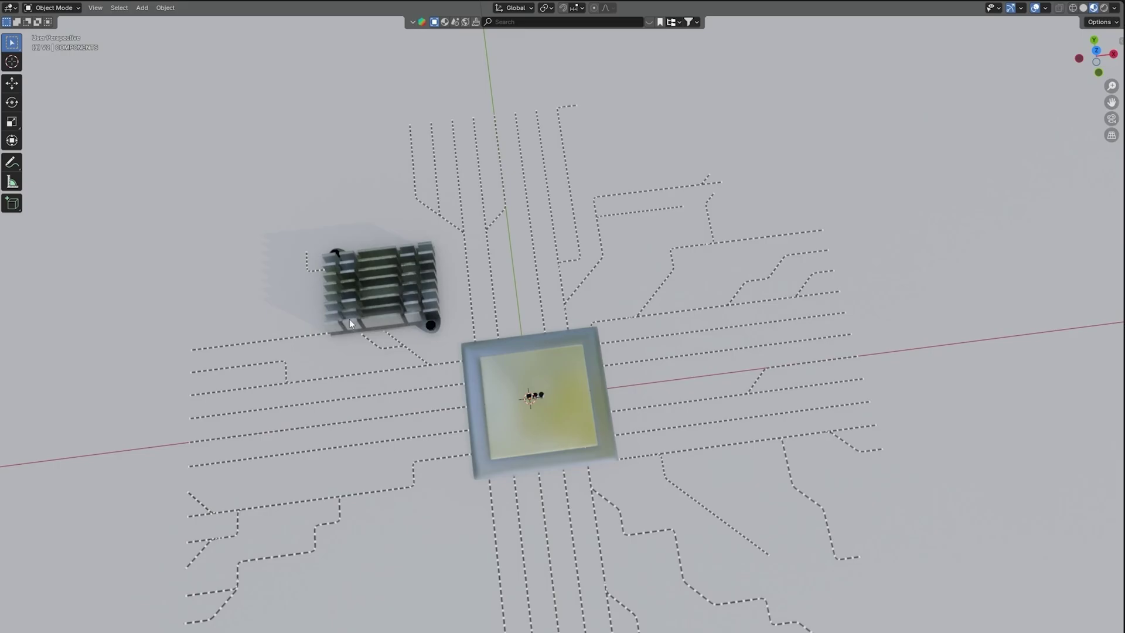
{"action": "key", "text": "Tab"}
{"action": "key", "text": "KP_7"}
{"action": "left_click_drag", "start_coordinate": [463, 328], "coordinate": [465, 328]}
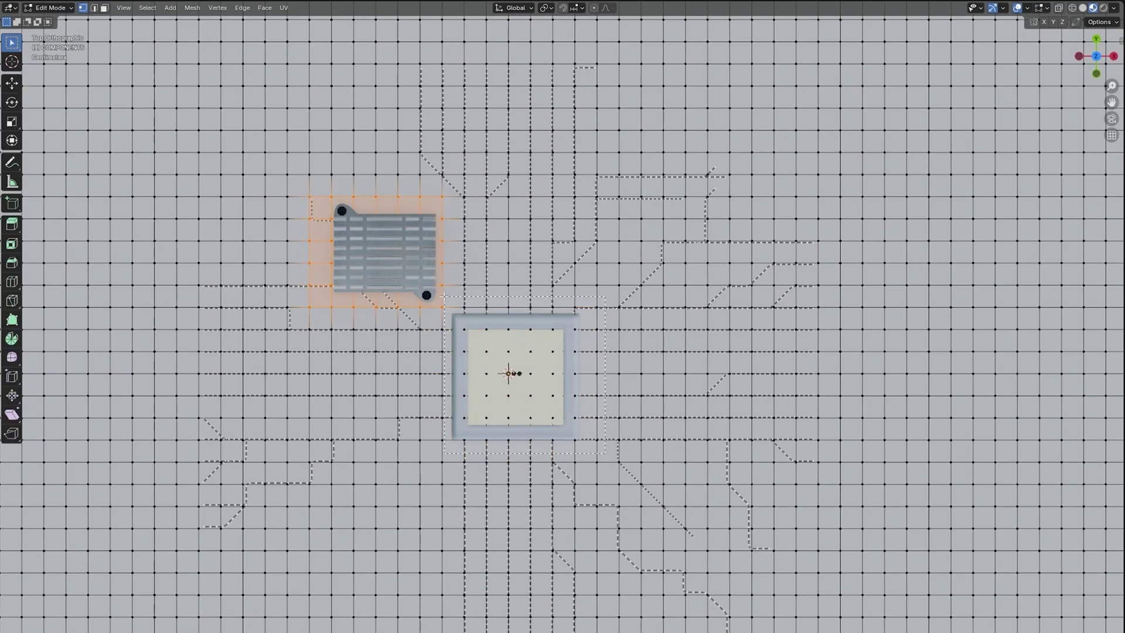
{"action": "left_click_drag", "start_coordinate": [431, 297], "coordinate": [431, 297], "text": "shift"}
Create a vertex group named EXCLUDE on the plane and assign the inverted vertex selection to it.
{"action": "key", "text": "ctrl+alt+space"}
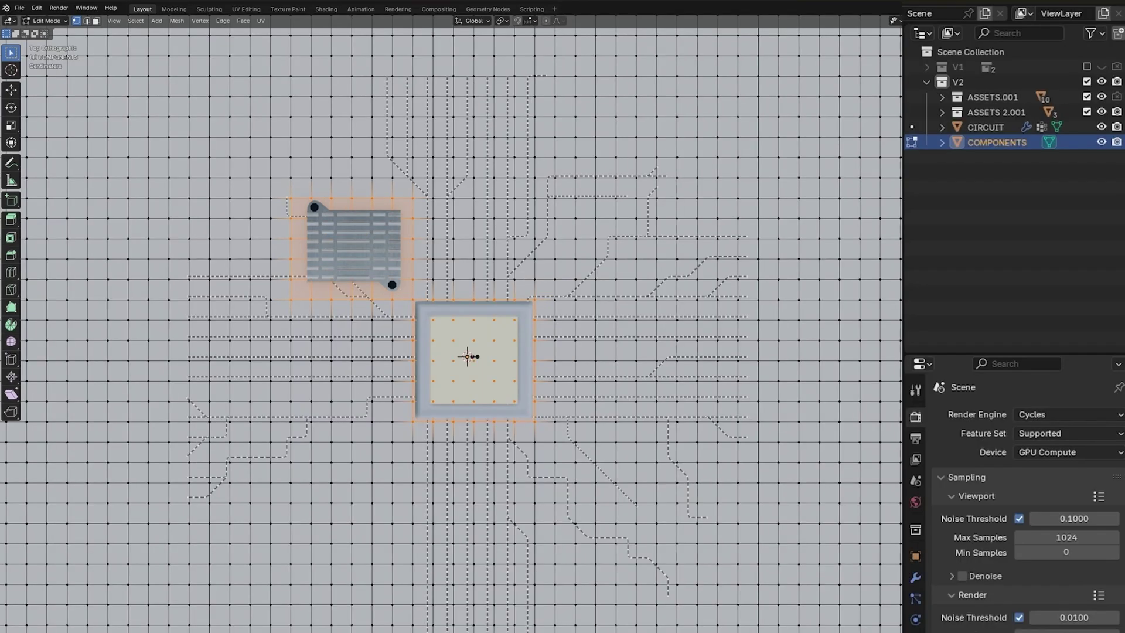
{"action": "left_click", "coordinate": [915, 598]}
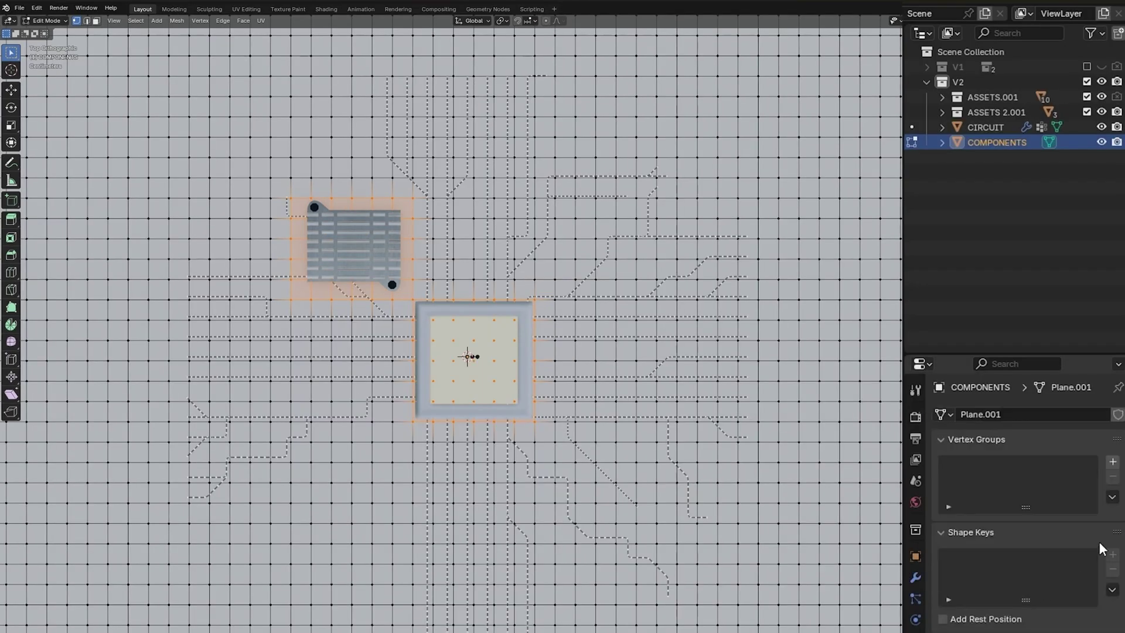
{"action": "left_click", "coordinate": [1112, 461]}
{"action": "type", "text": "EXCLUDE"}
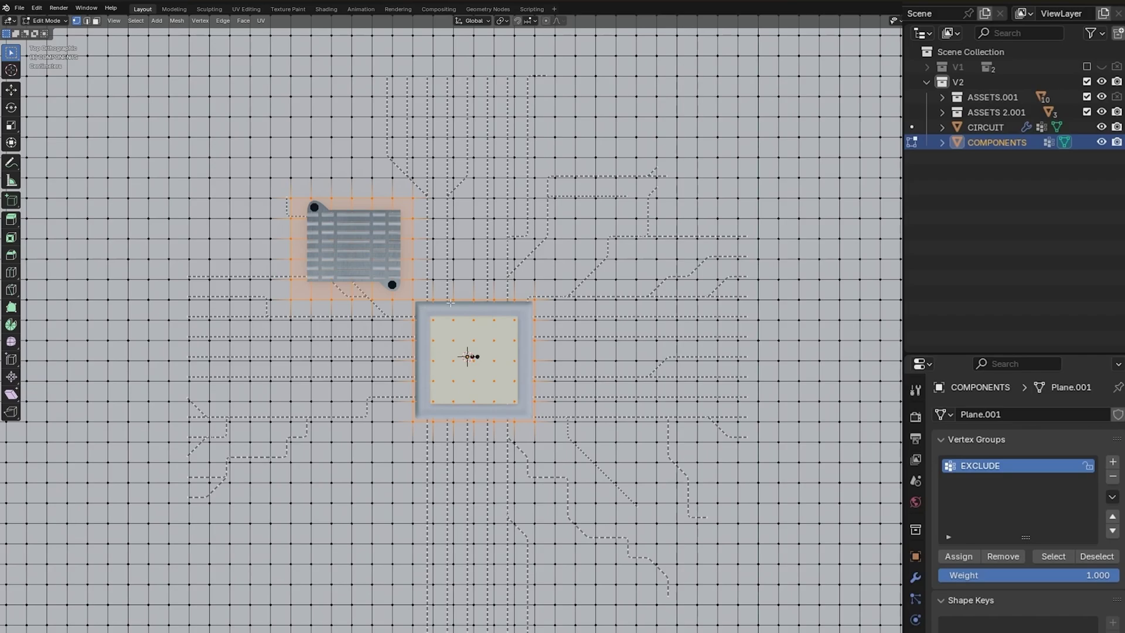
{"action": "key", "text": "ctrl+i"}
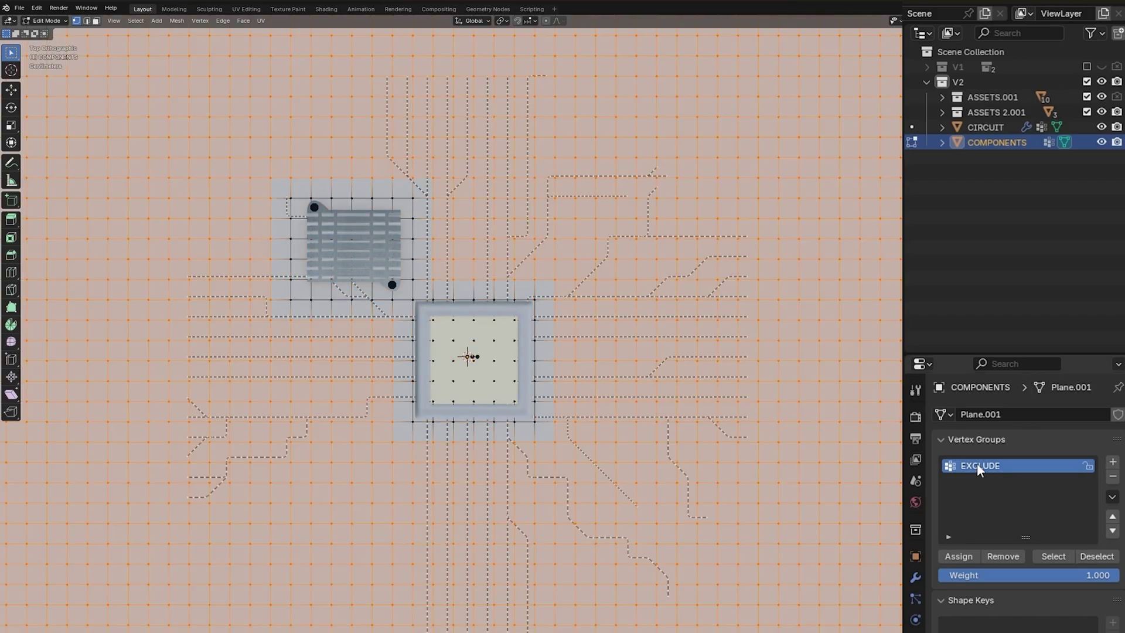
{"action": "left_click", "coordinate": [958, 554]}
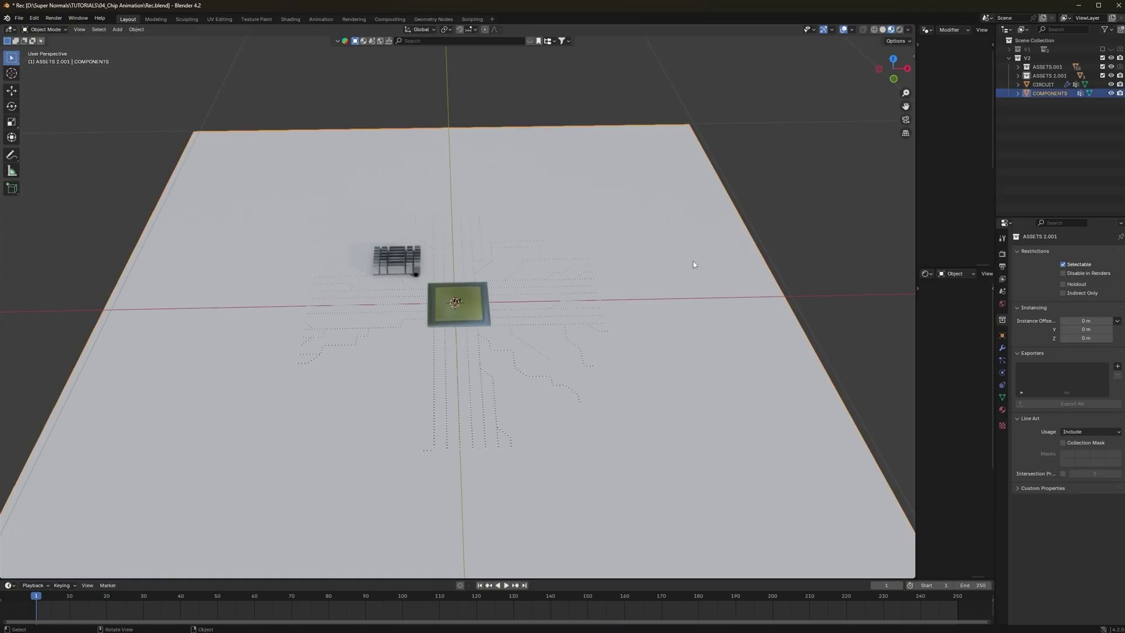
Enlarge the geometry node editor and create a new geometry node tree on the COMPONENTS plane.
{"action": "scroll", "coordinate": [665, 248], "scroll_direction": "down", "scroll_amount": 2}
{"action": "scroll", "coordinate": [663, 361], "scroll_direction": "up", "scroll_amount": 4}
{"action": "middle_click_drag", "start_coordinate": [664, 360], "coordinate": [671, 328]}
{"action": "left_click", "coordinate": [1031, 67]}
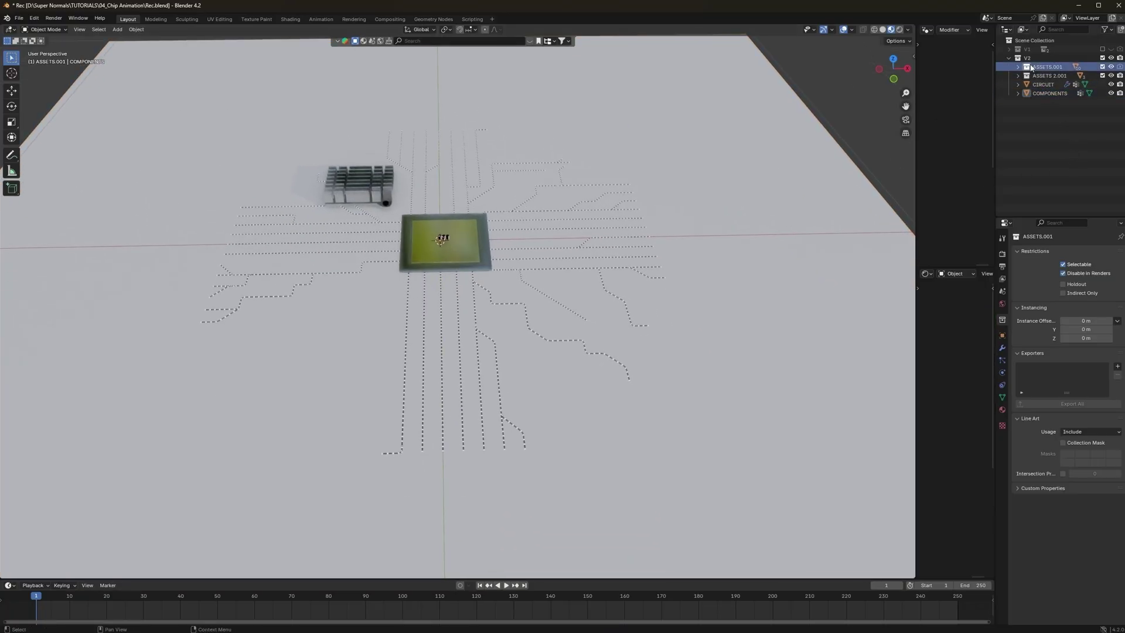
{"action": "scroll", "coordinate": [680, 293], "scroll_direction": "down", "scroll_amount": 1}
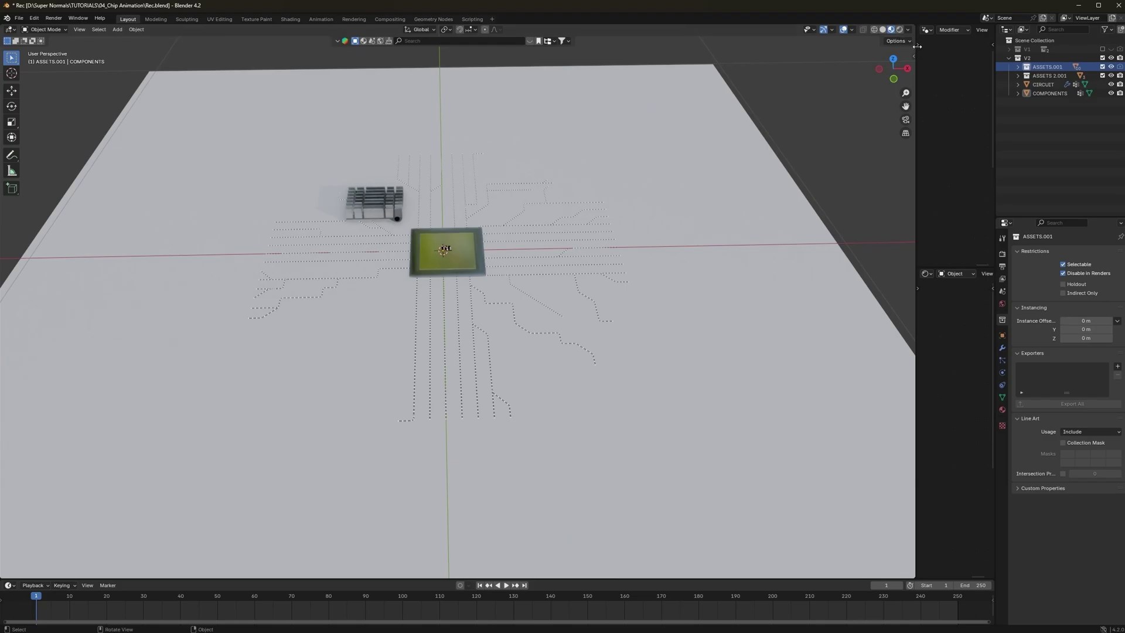
{"action": "left_click_drag", "start_coordinate": [916, 46], "coordinate": [648, 46]}
{"action": "left_click", "coordinate": [506, 188]}
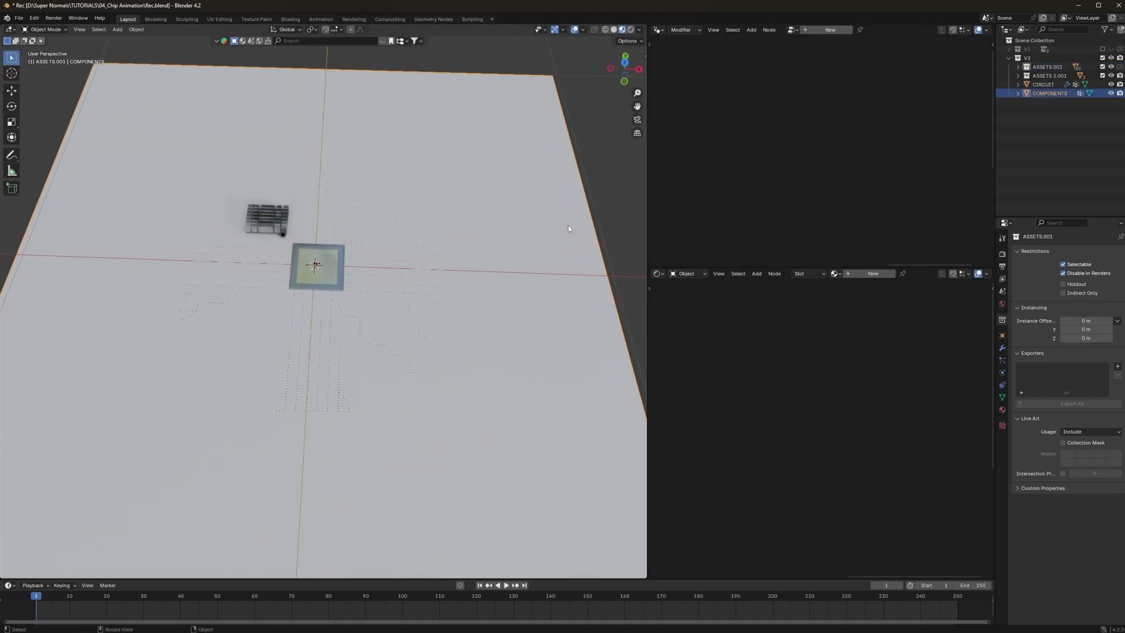
{"action": "left_click_drag", "start_coordinate": [667, 269], "coordinate": [715, 270]}
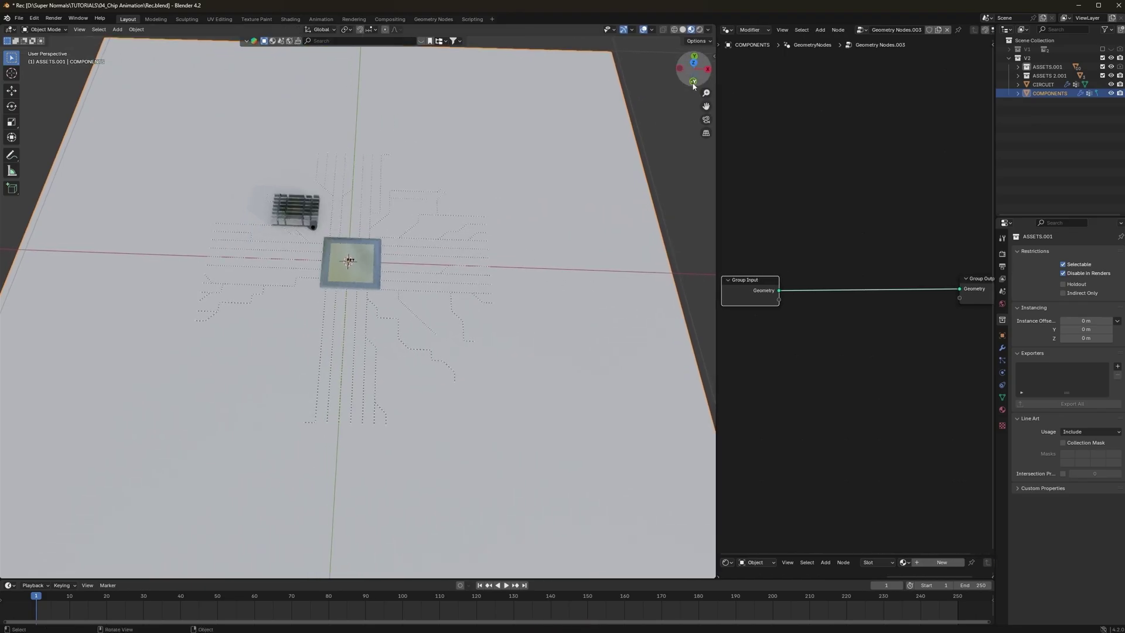
Add a camera to the scene from the front view and look through it.
{"action": "left_click", "coordinate": [693, 82]}
{"action": "middle_click_drag", "start_coordinate": [446, 240], "coordinate": [426, 261]}
{"action": "key", "text": "KP_1"}
{"action": "left_click", "coordinate": [425, 258]}
{"action": "key", "text": "shift+a"}
{"action": "left_click", "coordinate": [462, 412]}
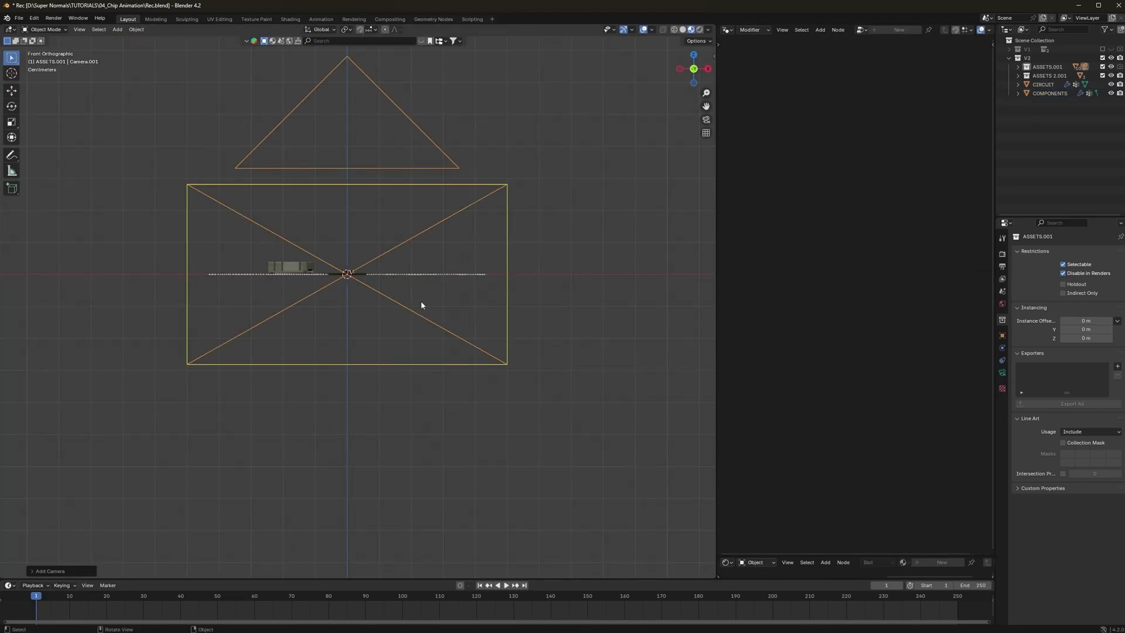
{"action": "left_click", "coordinate": [706, 120]}
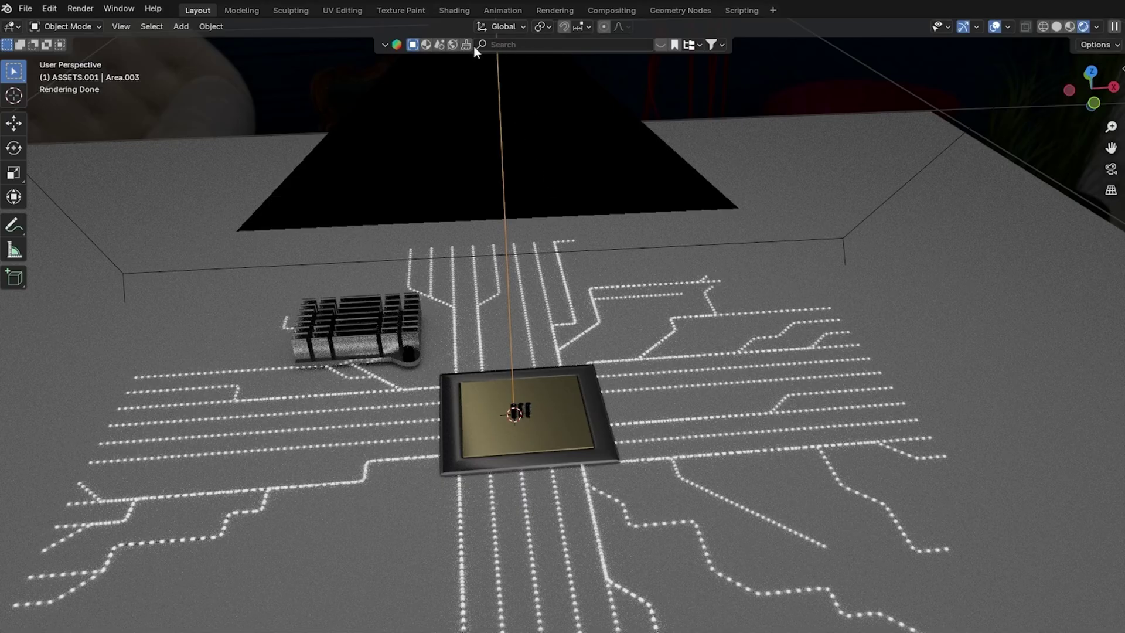
Search the online HDRI assets for "studio" and apply the Provence Studio environment to the scene.
{"action": "left_click", "coordinate": [452, 45]}
{"action": "left_click", "coordinate": [529, 44]}
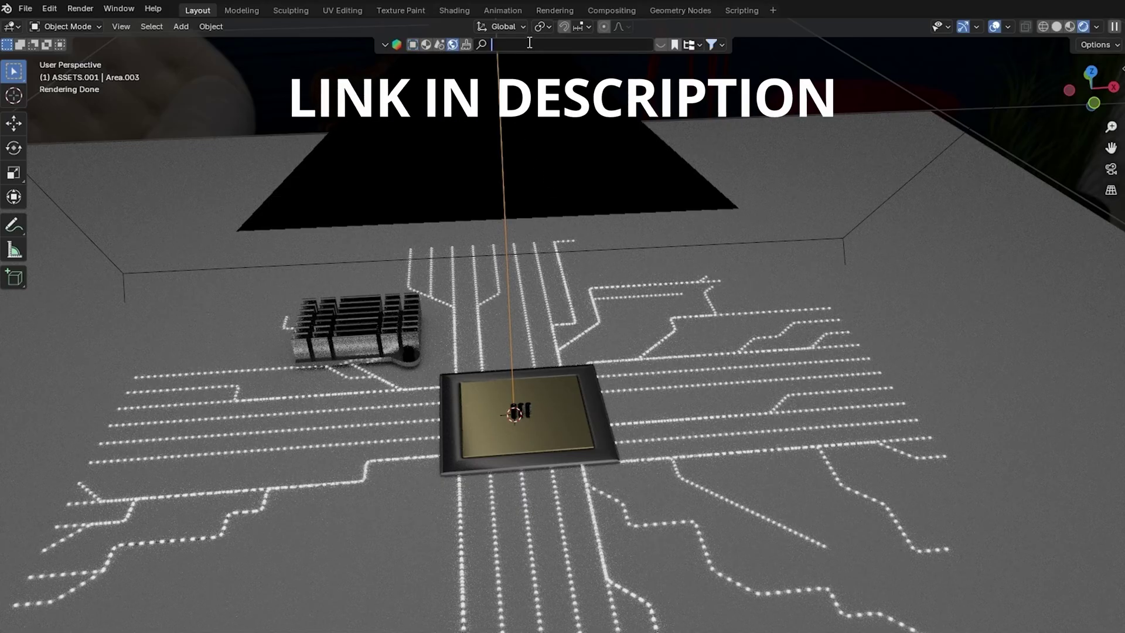
{"action": "type", "text": "studi"}
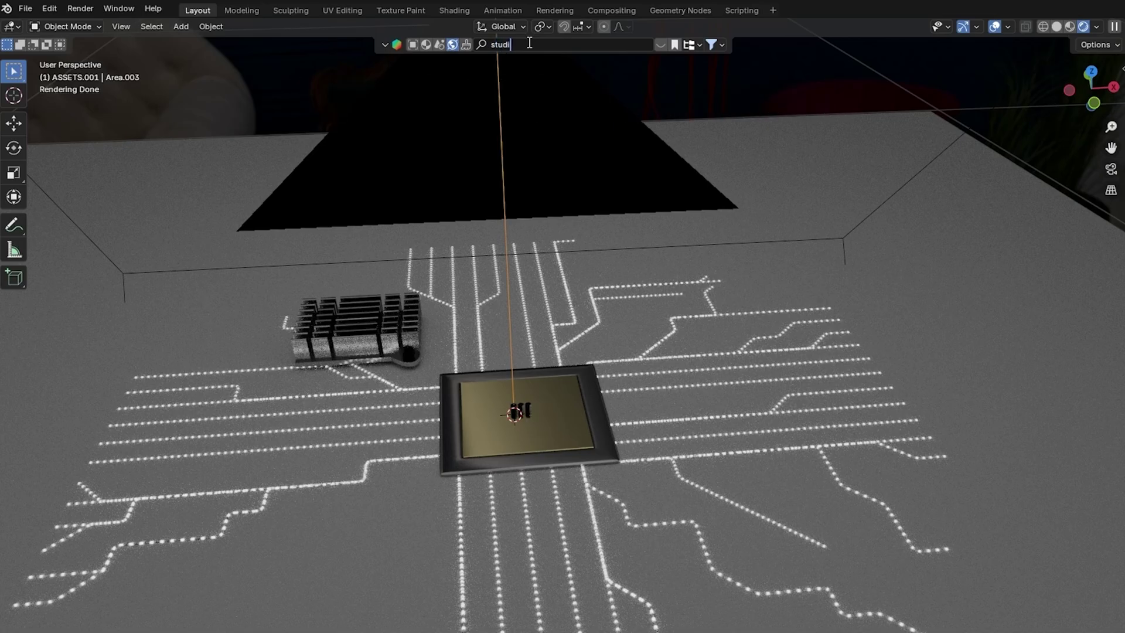
{"action": "type", "text": "o"}
{"action": "key", "text": "Return"}
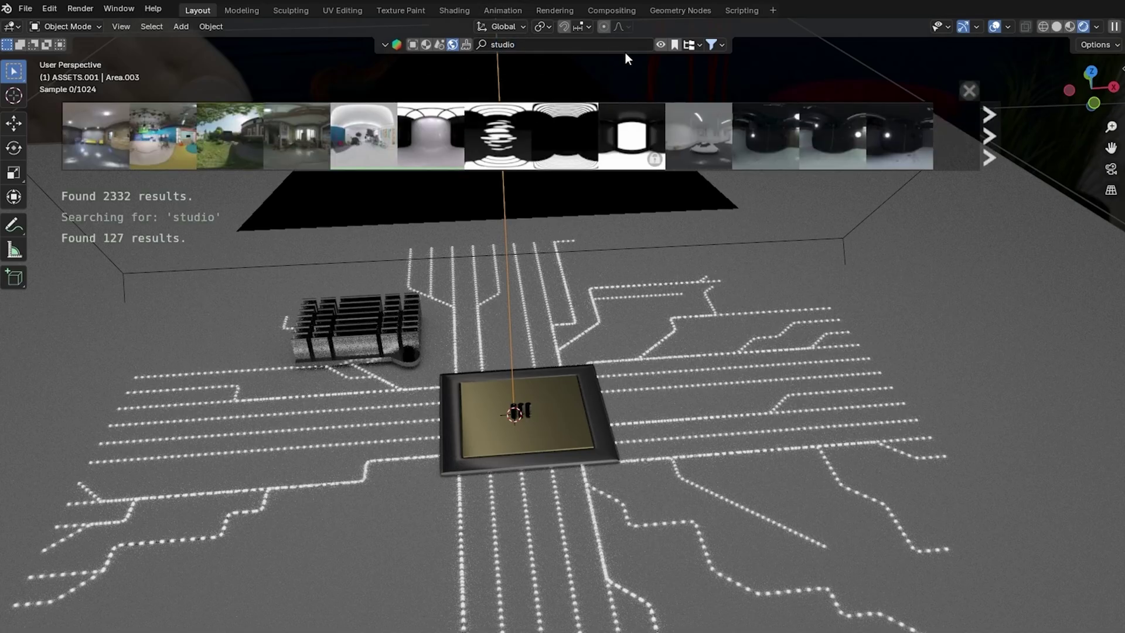
{"action": "mouse_move", "coordinate": [500, 149]}
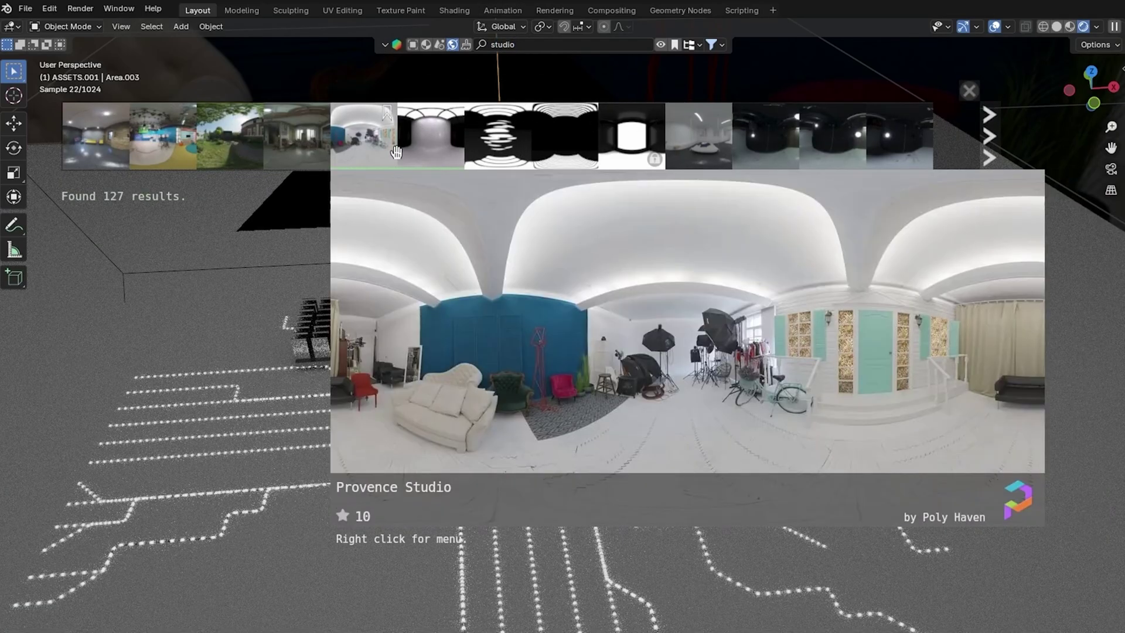
{"action": "mouse_move", "coordinate": [427, 142]}
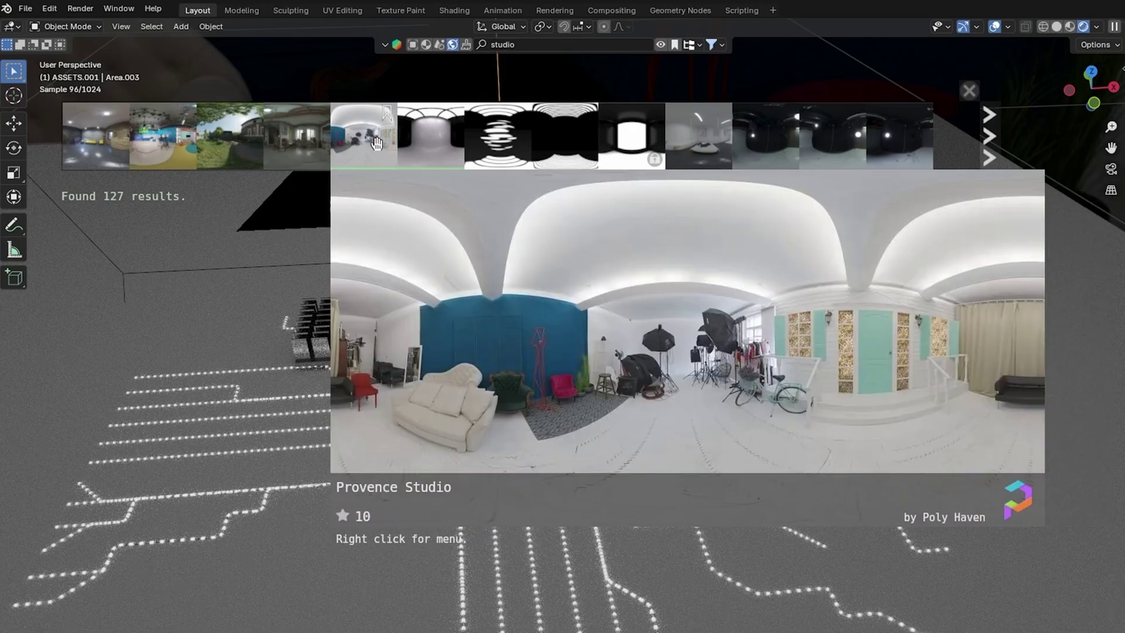
{"action": "left_click", "coordinate": [377, 147]}
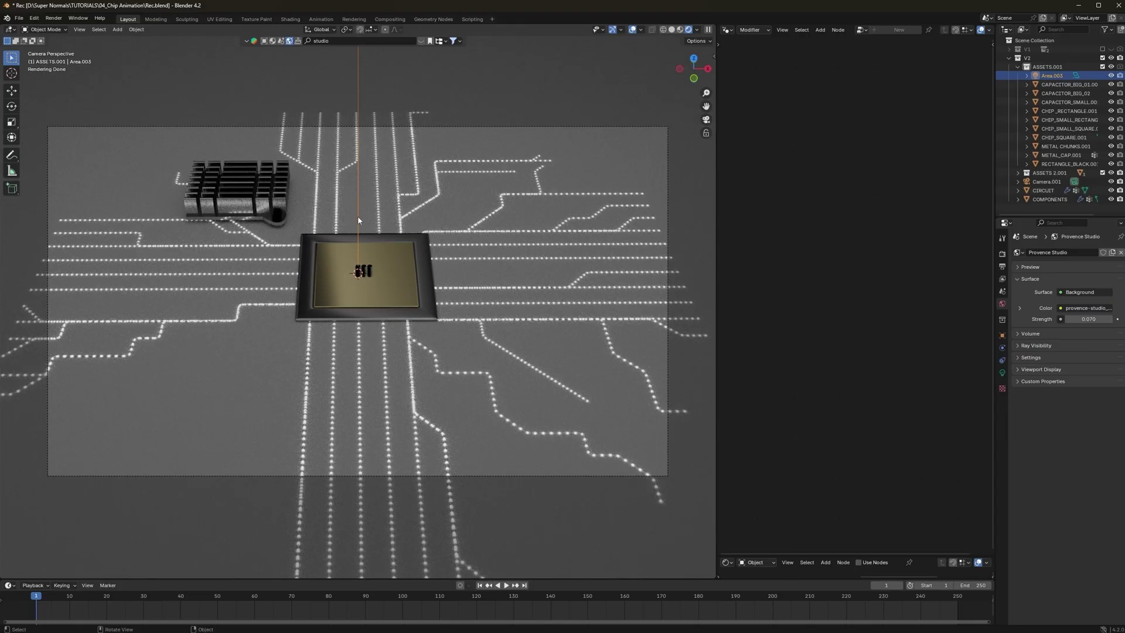
Save the file and resize the viewport and node editor so the camera frame and node tree both fit.
{"action": "scroll", "coordinate": [390, 237], "scroll_direction": "down", "scroll_amount": 1}
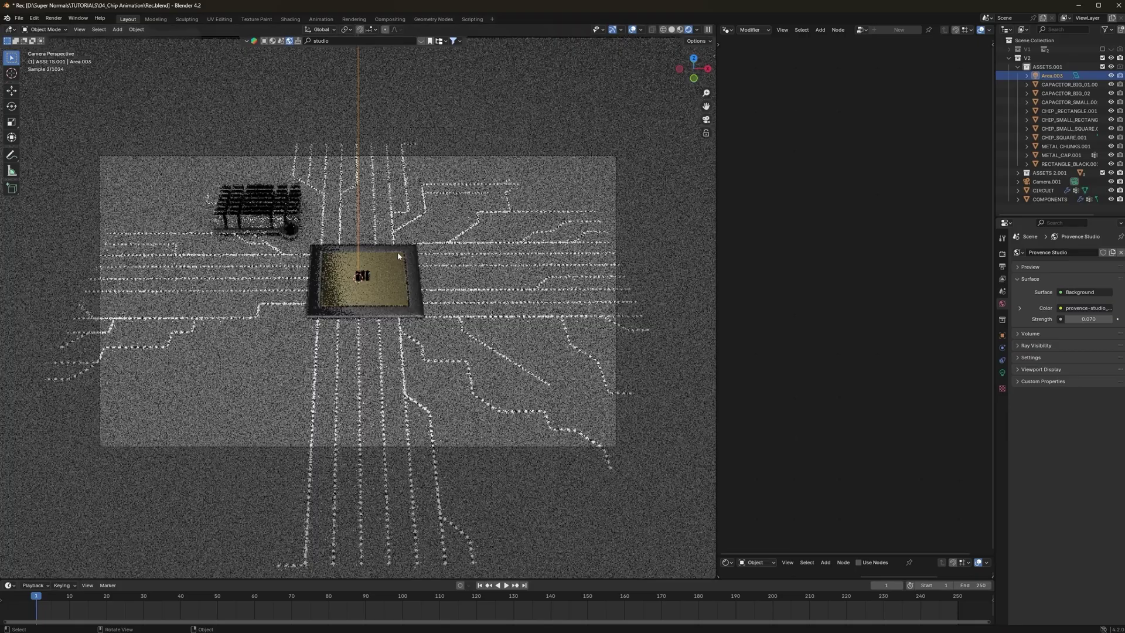
{"action": "left_click_drag", "start_coordinate": [716, 208], "coordinate": [471, 201]}
{"action": "key", "text": "ctrl+s"}
{"action": "scroll", "coordinate": [356, 268], "scroll_direction": "up", "scroll_amount": 1}
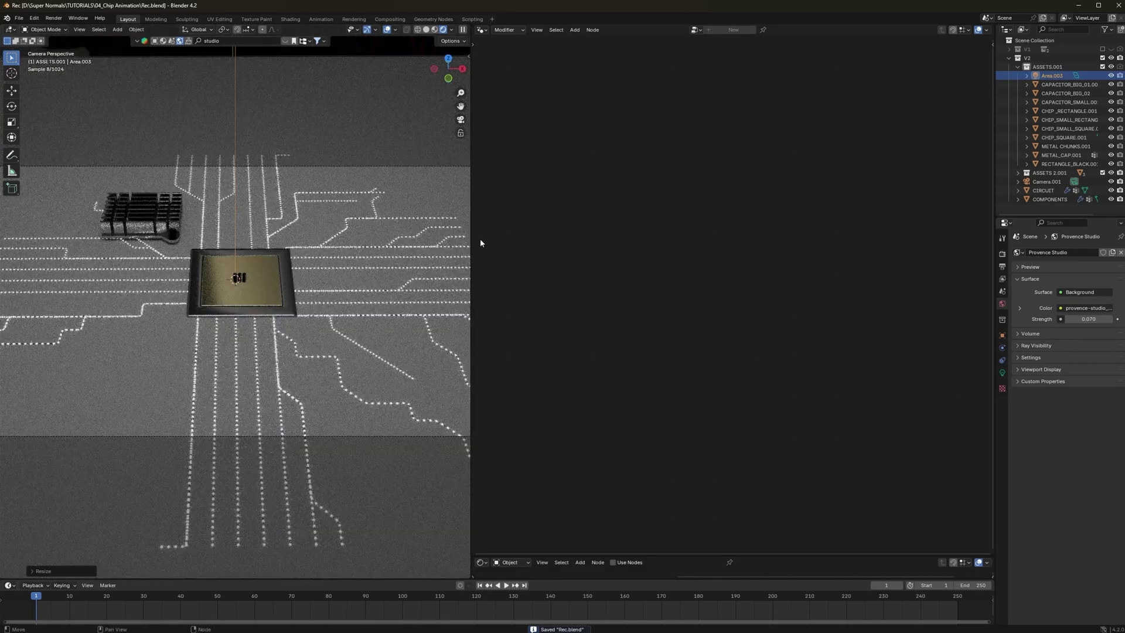
{"action": "left_click_drag", "start_coordinate": [472, 243], "coordinate": [533, 243]}
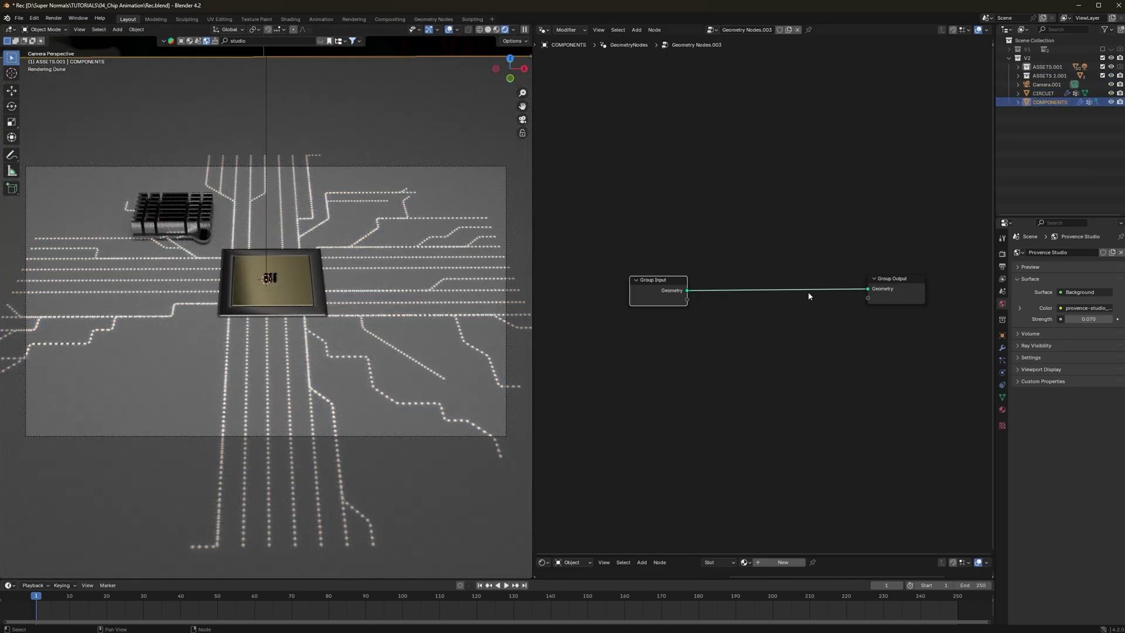
Insert a Distribute Points on Faces node after the Group Input in the COMPONENTS node tree and place it below the main connection.
{"action": "scroll", "coordinate": [725, 344], "scroll_direction": "up", "scroll_amount": 2}
{"action": "scroll", "coordinate": [712, 322], "scroll_direction": "up", "scroll_amount": 1}
{"action": "key", "text": "shift+a"}
{"action": "type", "text": "dis"}
{"action": "type", "text": "tr"}
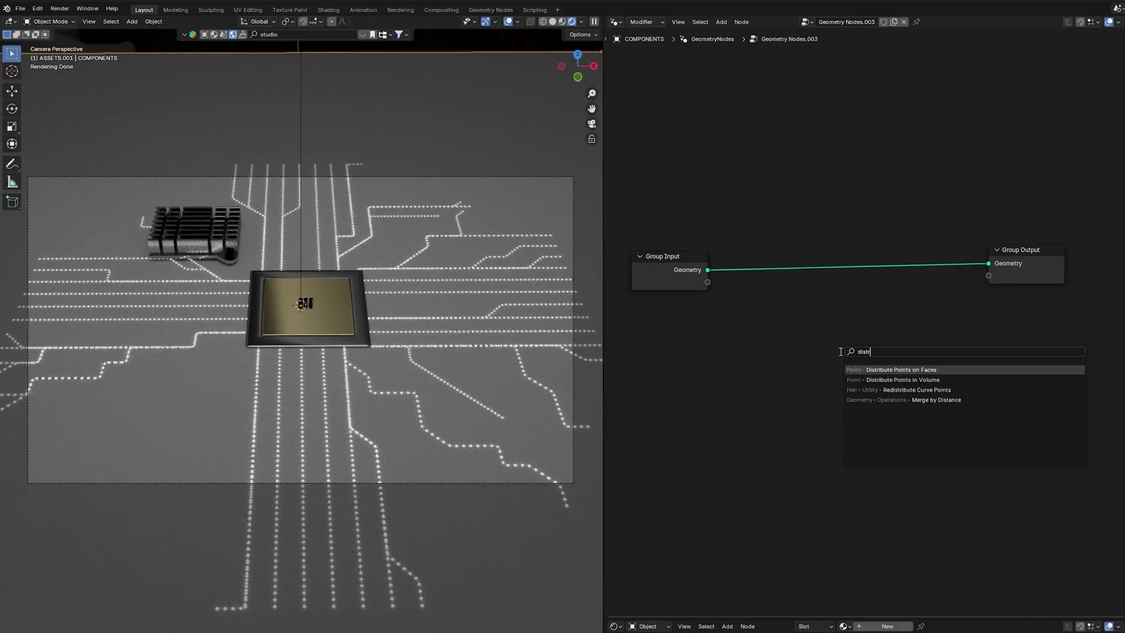
{"action": "left_click", "coordinate": [885, 369]}
{"action": "left_click", "coordinate": [765, 253]}
{"action": "left_click_drag", "start_coordinate": [794, 257], "coordinate": [793, 361]}
Add a Join Geometry node before the Group Output and connect the original plane geometry alongside the distributed points.
{"action": "key", "text": "shift+a"}
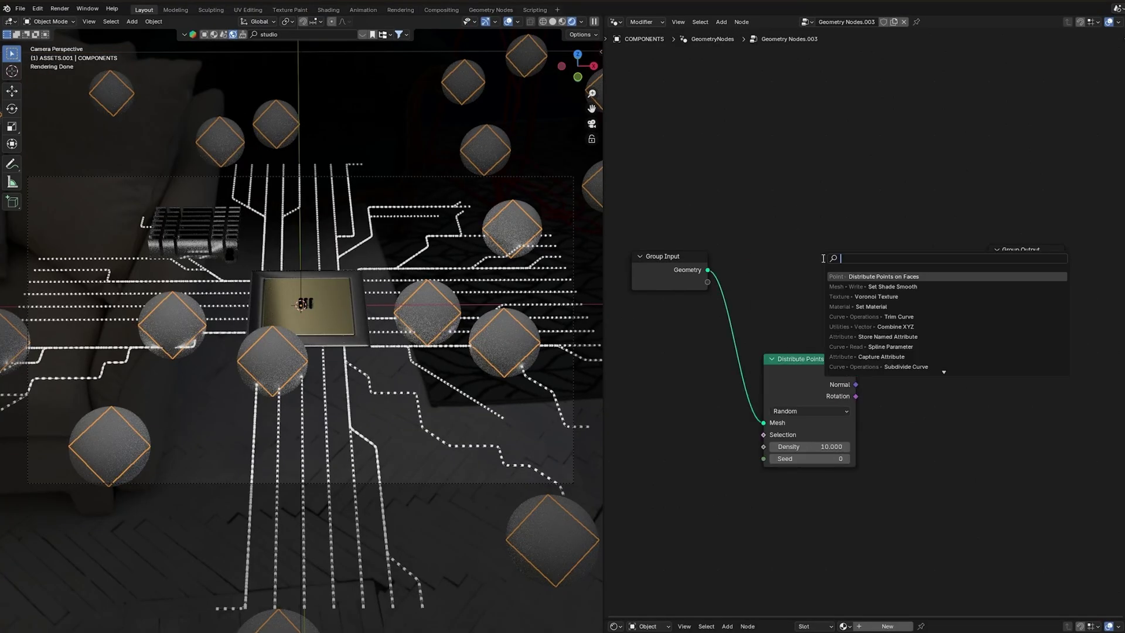
{"action": "type", "text": "join"}
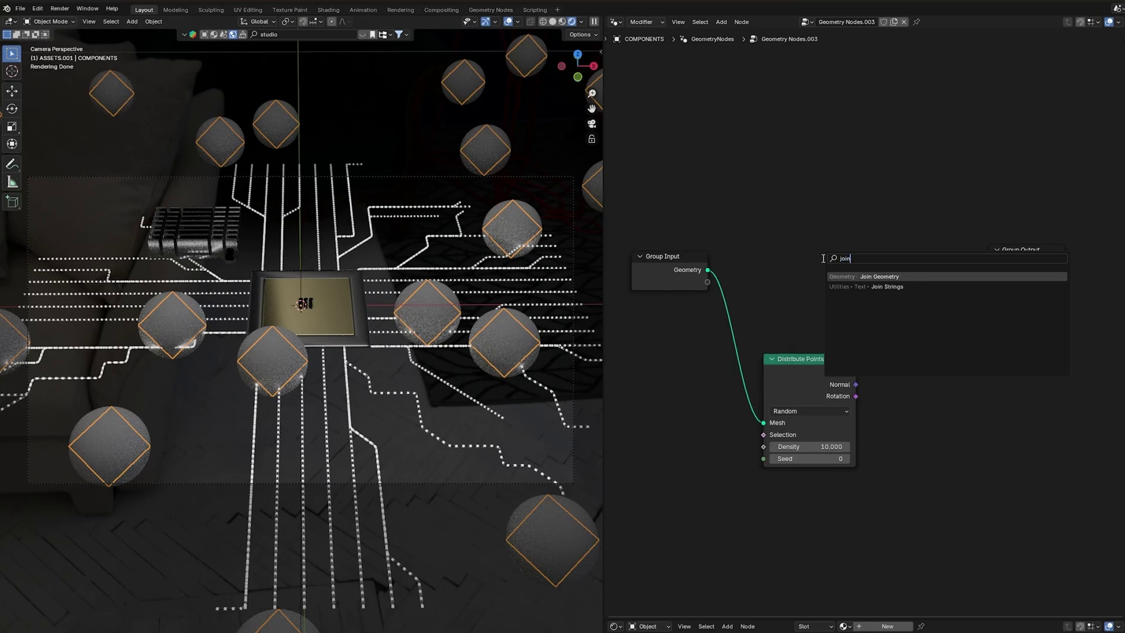
{"action": "left_click", "coordinate": [887, 276]}
{"action": "left_click", "coordinate": [923, 275]}
{"action": "left_click_drag", "start_coordinate": [708, 269], "coordinate": [890, 296]}
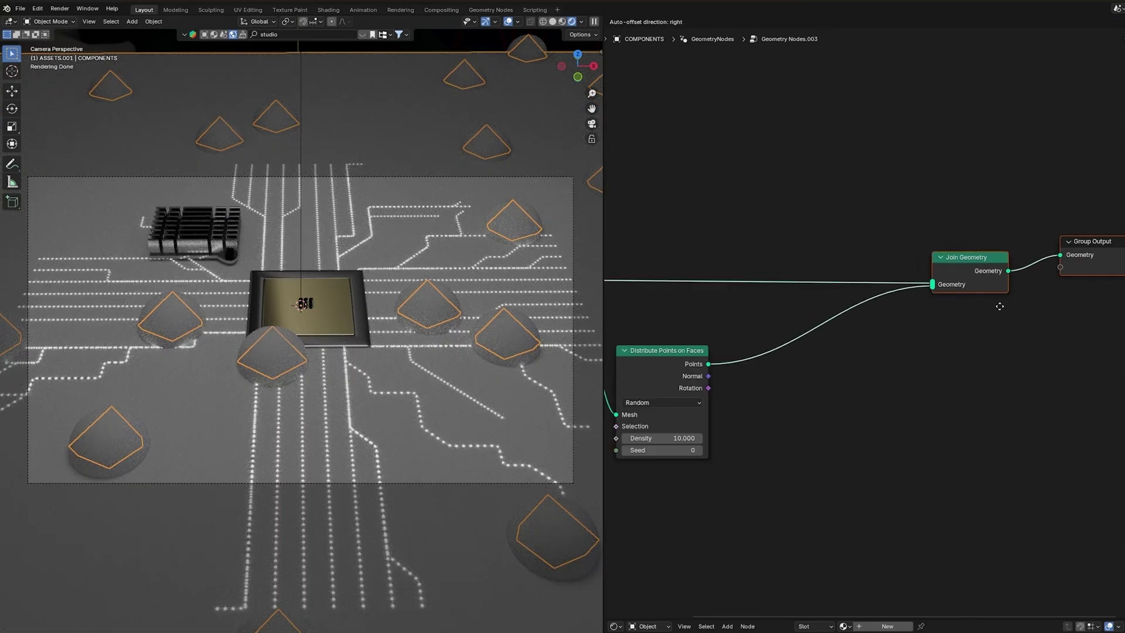
{"action": "left_click", "coordinate": [1012, 303]}
Insert an Instance on Points node between Distribute Points on Faces and Join Geometry.
{"action": "key", "text": "shift+a"}
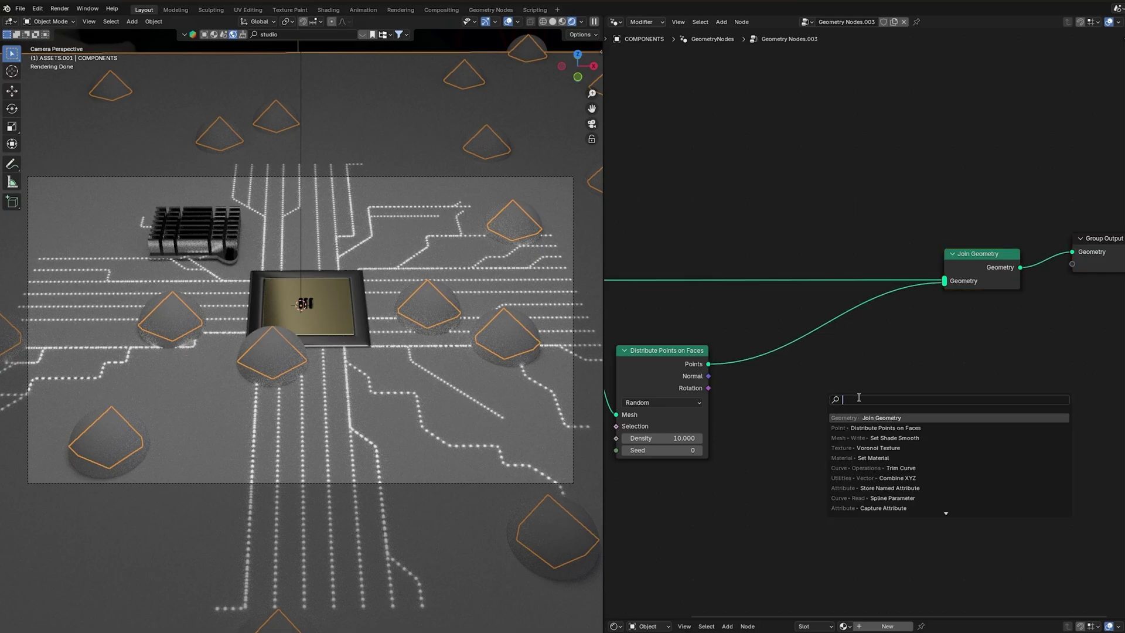
{"action": "type", "text": "ins"}
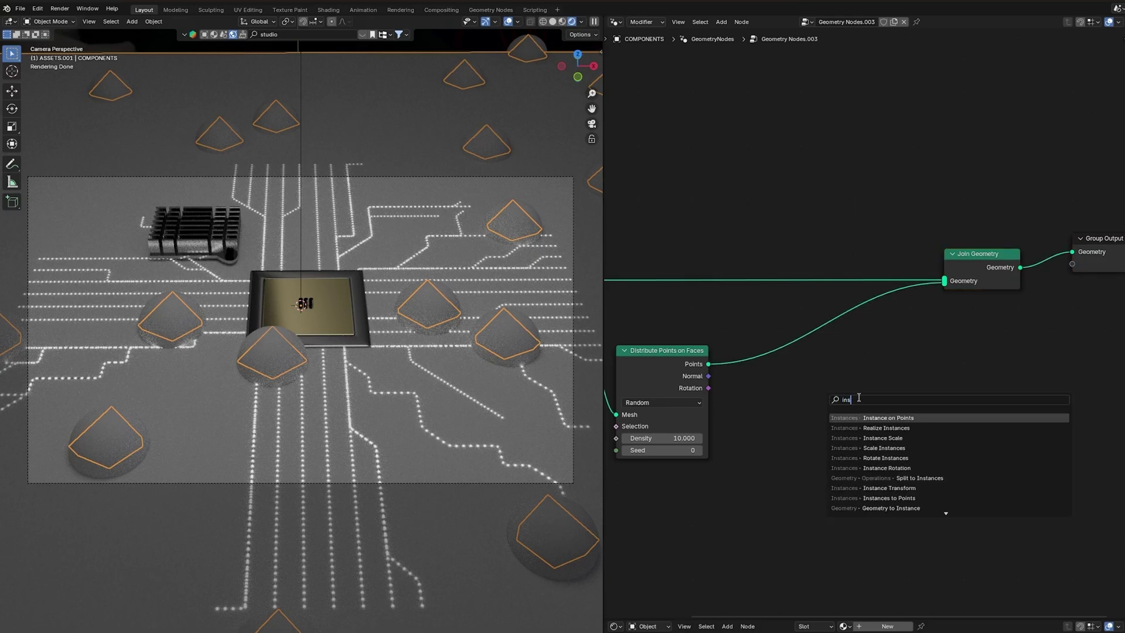
{"action": "left_click", "coordinate": [911, 420]}
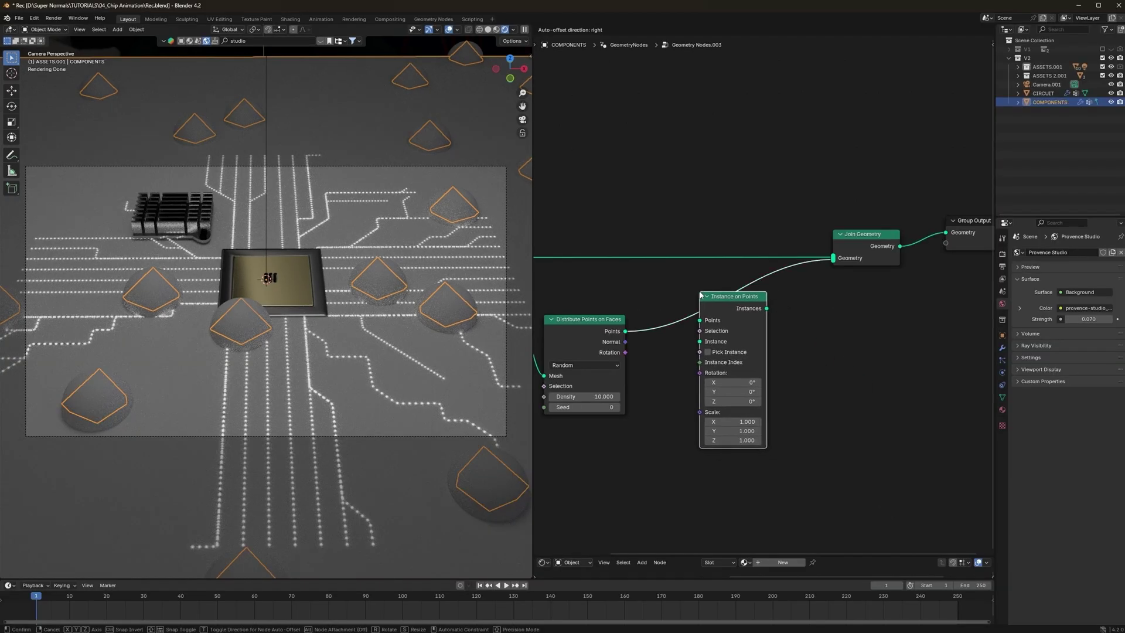
{"action": "left_click", "coordinate": [875, 407]}
{"action": "middle_click_drag", "start_coordinate": [876, 407], "coordinate": [935, 386]}
{"action": "scroll", "coordinate": [885, 403], "scroll_direction": "up", "scroll_amount": 5}
{"action": "left_click_drag", "start_coordinate": [800, 322], "coordinate": [843, 329]}
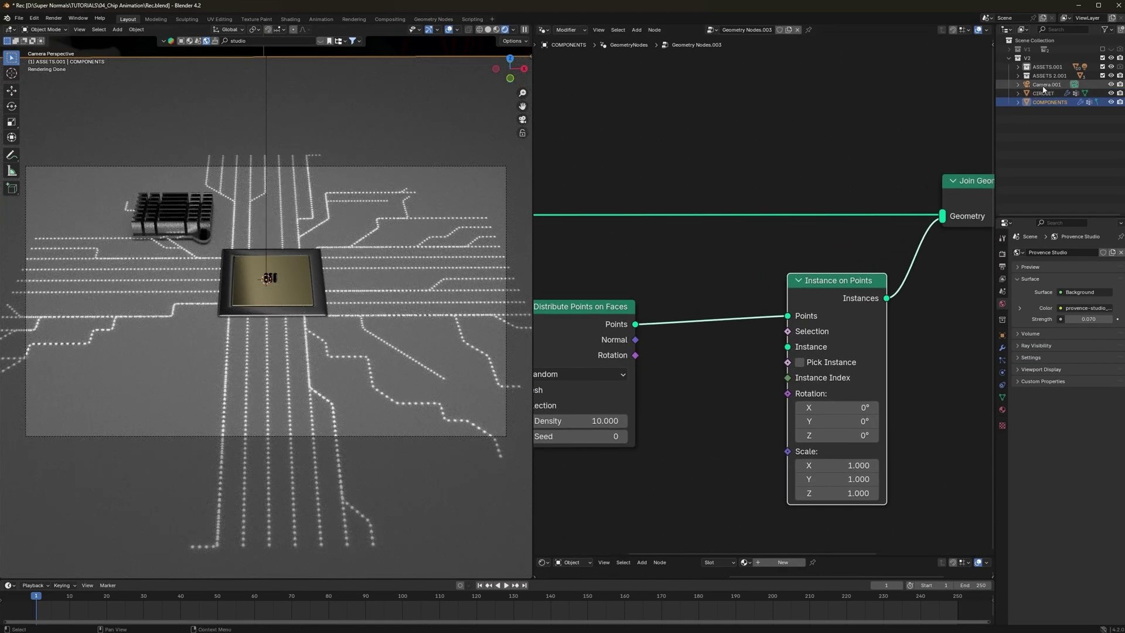
Instance the ASSETS.001 collection on the points through a Collection Info node, and move the area light out of that collection.
{"action": "left_click_drag", "start_coordinate": [1029, 68], "coordinate": [682, 431]}
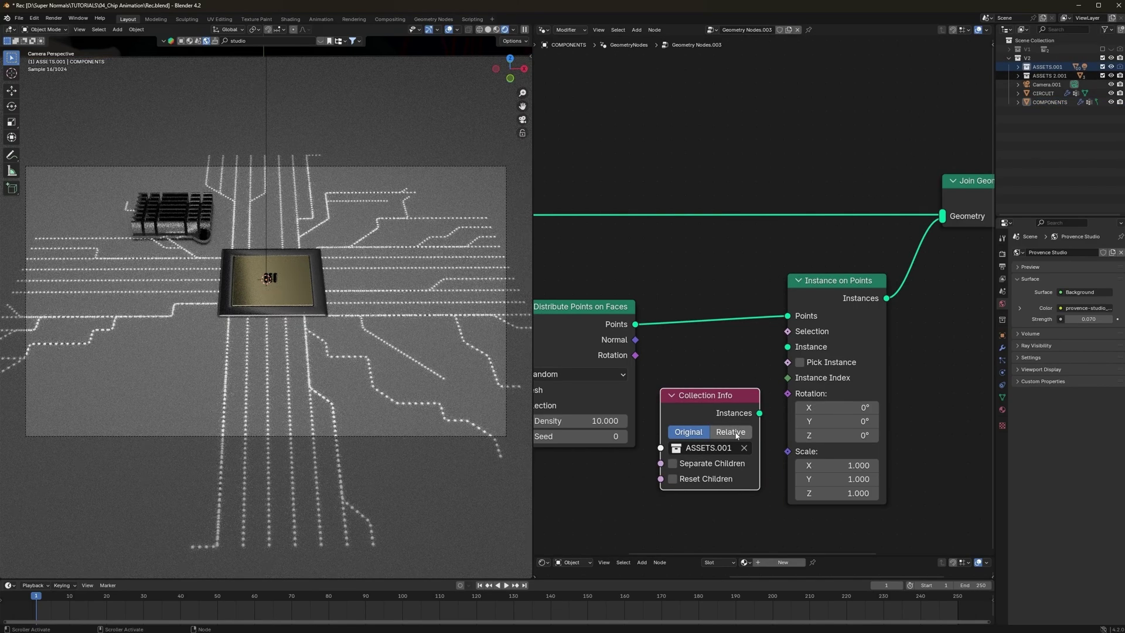
{"action": "left_click_drag", "start_coordinate": [759, 413], "coordinate": [782, 348]}
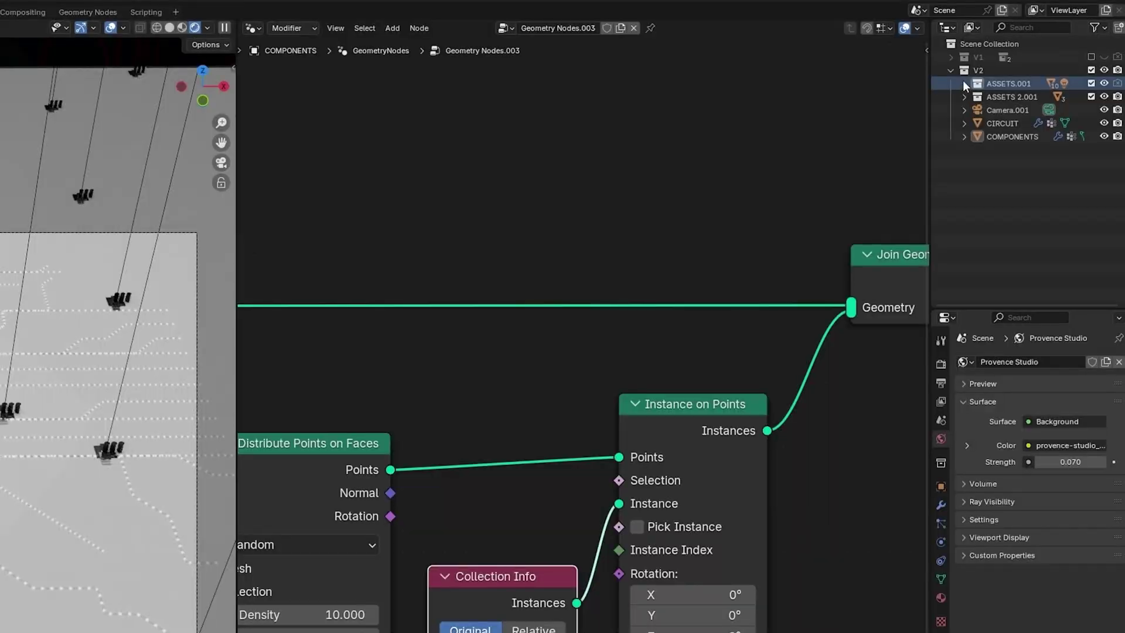
{"action": "left_click", "coordinate": [1018, 66]}
{"action": "left_click", "coordinate": [1048, 76]}
{"action": "left_click_drag", "start_coordinate": [1010, 96], "coordinate": [977, 286]}
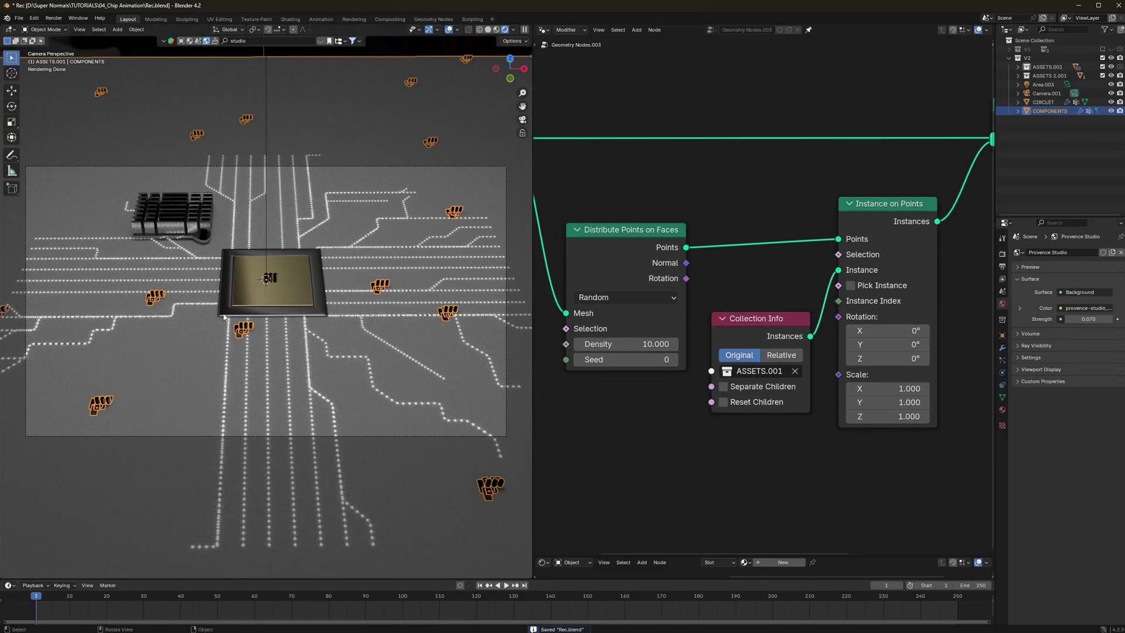
Make room in the node tree and add a Random Value node between the Collection Info and Instance on Points nodes.
{"action": "left_click_drag", "start_coordinate": [929, 198], "coordinate": [958, 196]}
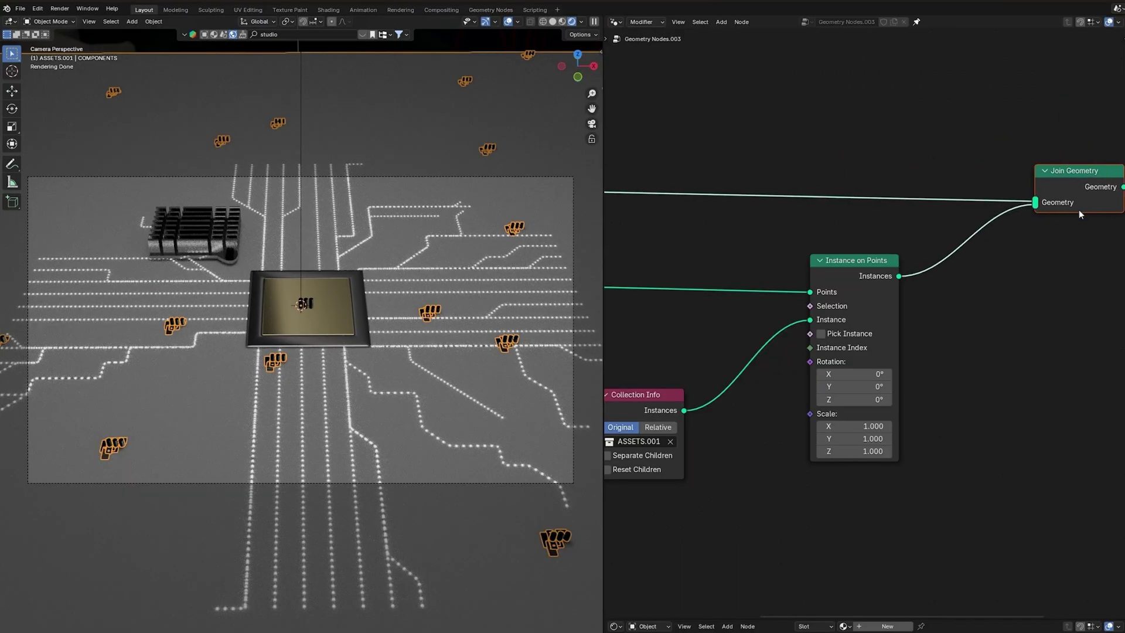
{"action": "left_click_drag", "start_coordinate": [745, 263], "coordinate": [826, 277]}
{"action": "scroll", "coordinate": [668, 287], "scroll_direction": "up", "scroll_amount": 5}
{"action": "key", "text": "shift+a"}
{"action": "type", "text": "rand"}
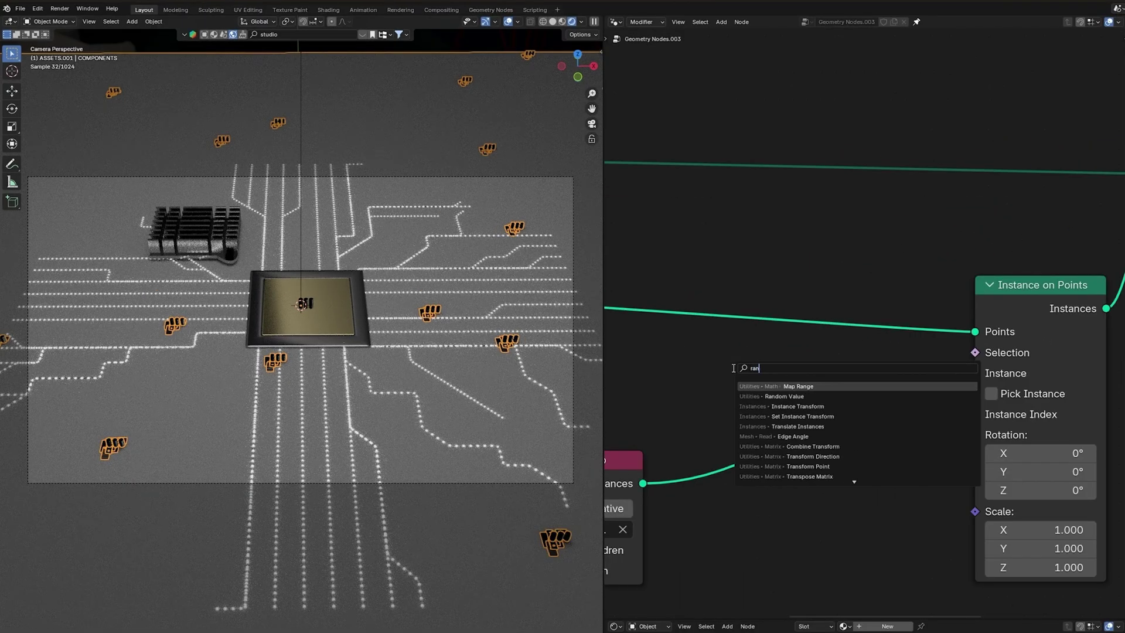
{"action": "key", "text": "Return"}
{"action": "left_click", "coordinate": [770, 364]}
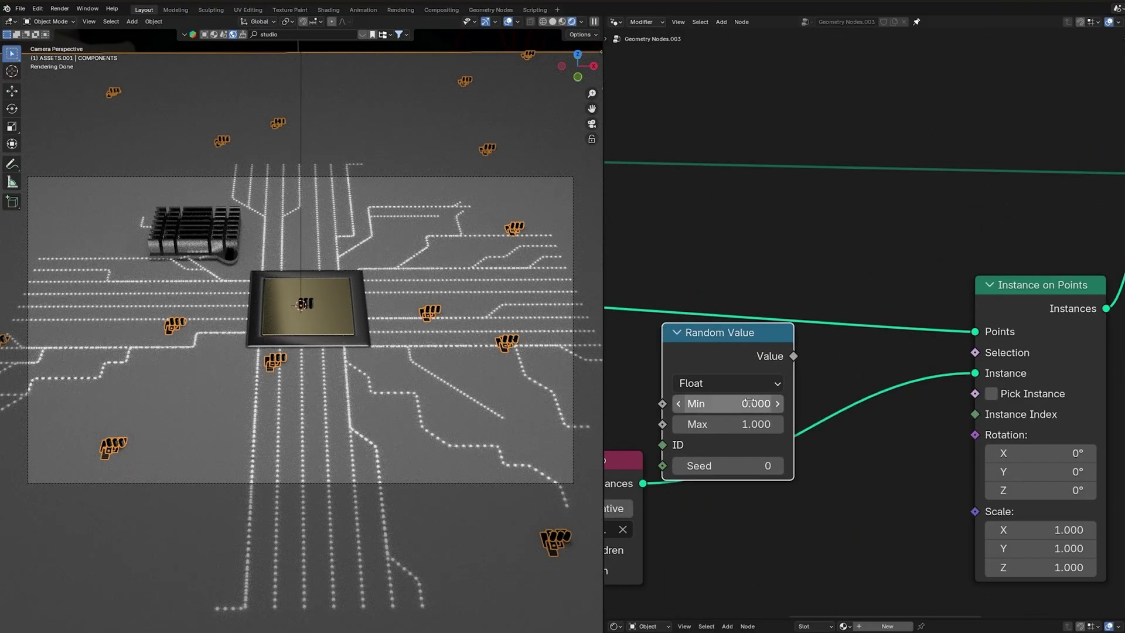
Change the Random Value node to Boolean and connect it to Selection and Pick Instance of Instance on Points.
{"action": "left_click", "coordinate": [727, 383]}
{"action": "left_click", "coordinate": [709, 492]}
{"action": "left_click_drag", "start_coordinate": [793, 356], "coordinate": [975, 356]}
{"action": "left_click_drag", "start_coordinate": [793, 356], "coordinate": [974, 394]}
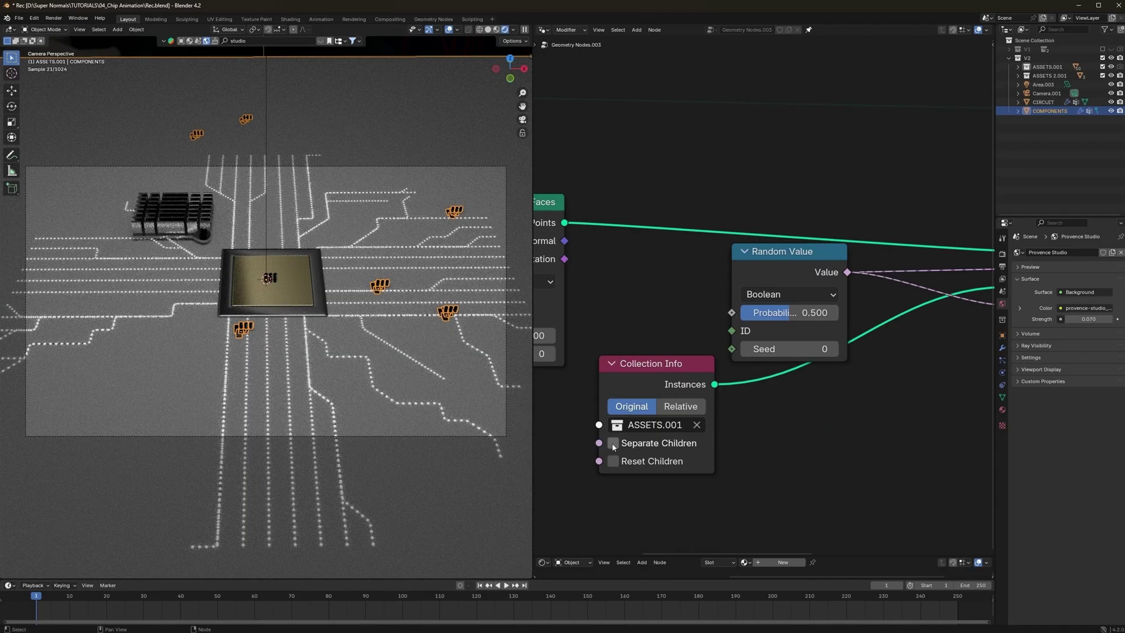
Enable Separate Children in the Collection Info node and set the Instance on Points scale to 2.420 on all axes.
{"action": "left_click", "coordinate": [613, 443]}
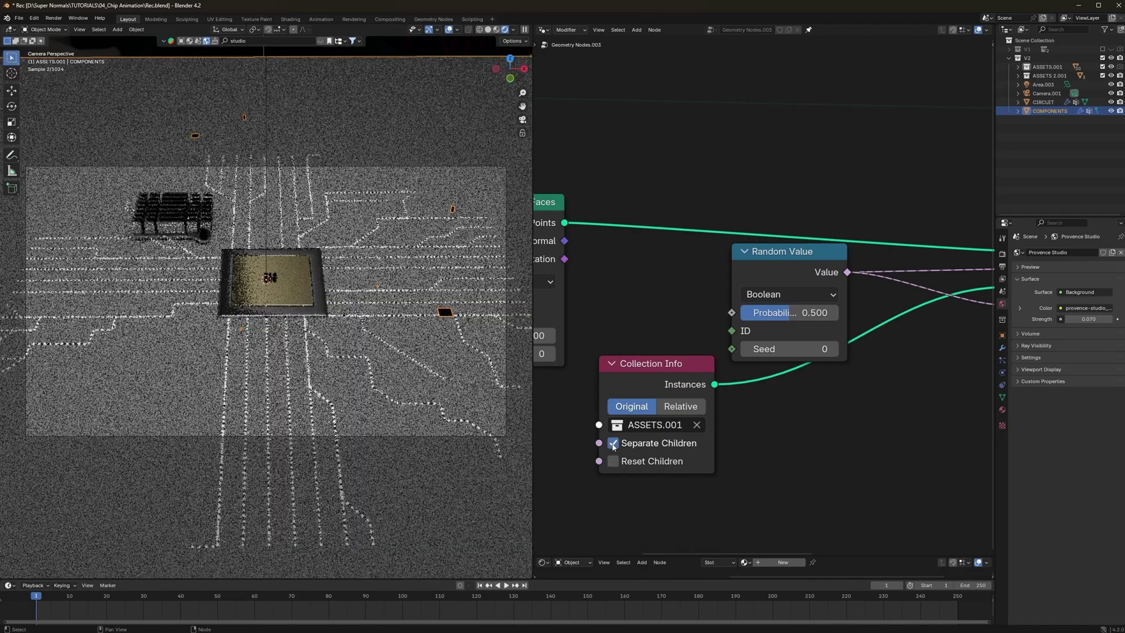
{"action": "middle_click_drag", "start_coordinate": [861, 439], "coordinate": [598, 421]}
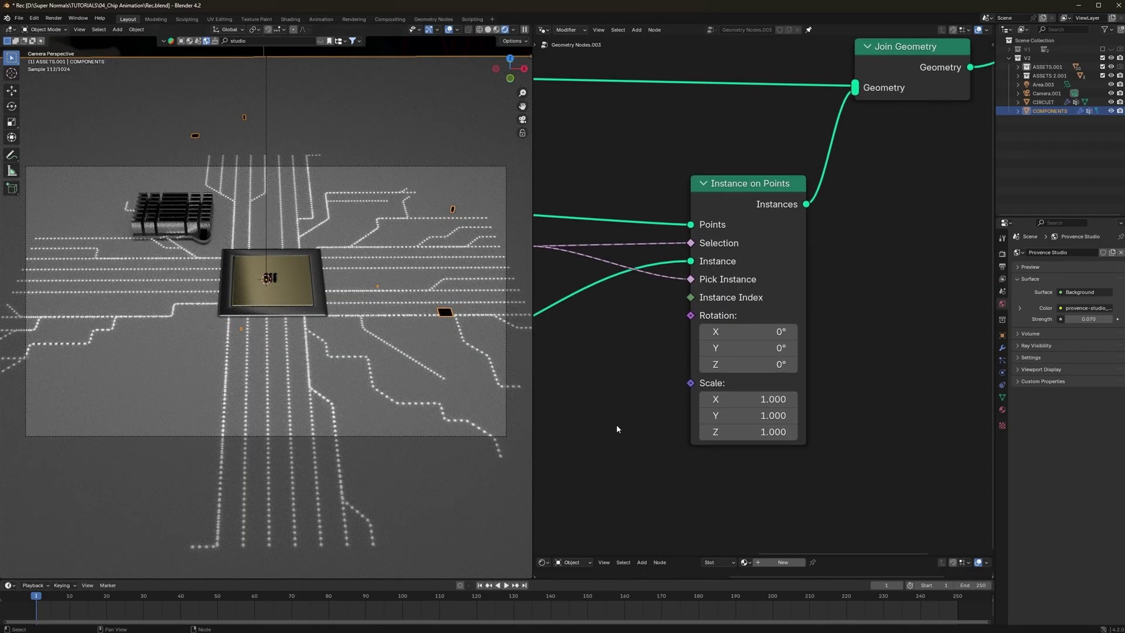
{"action": "left_click", "coordinate": [762, 401]}
{"action": "type", "text": "2"}
{"action": "key", "text": "Return"}
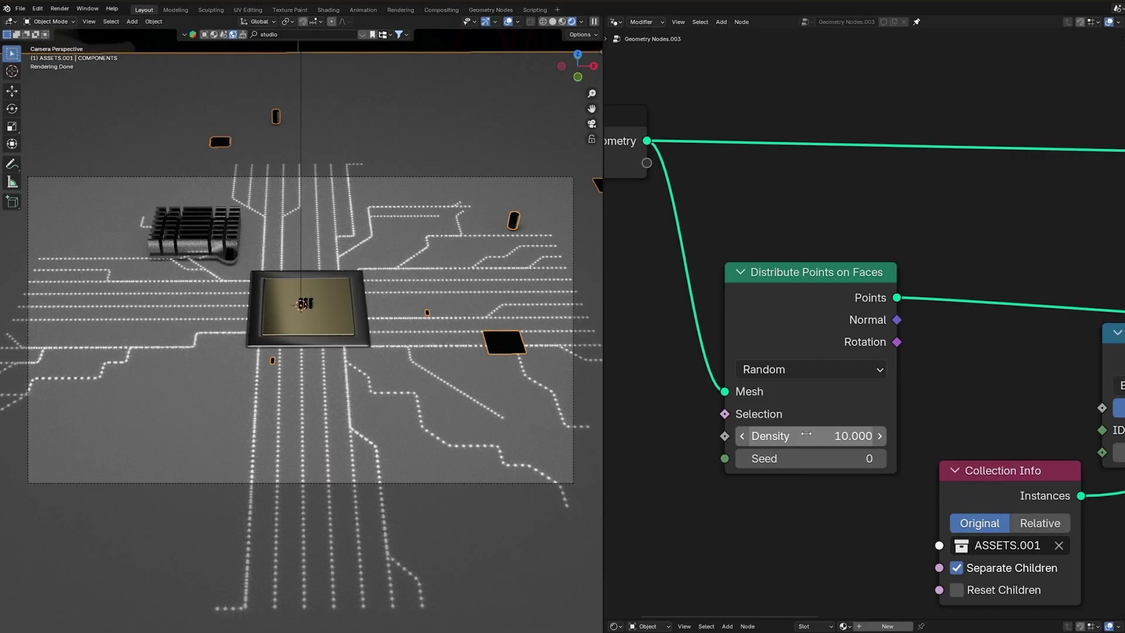
Set the point distribution density to 100 and hide the viewport overlays.
{"action": "left_click", "coordinate": [711, 394]}
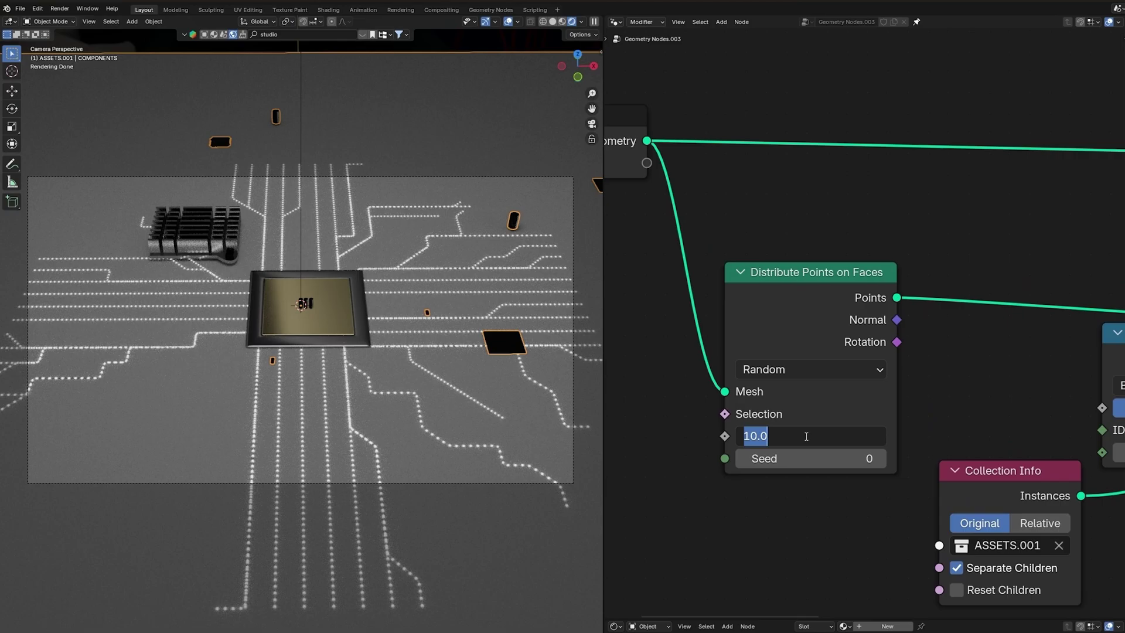
{"action": "type", "text": "100"}
{"action": "key", "text": "Return"}
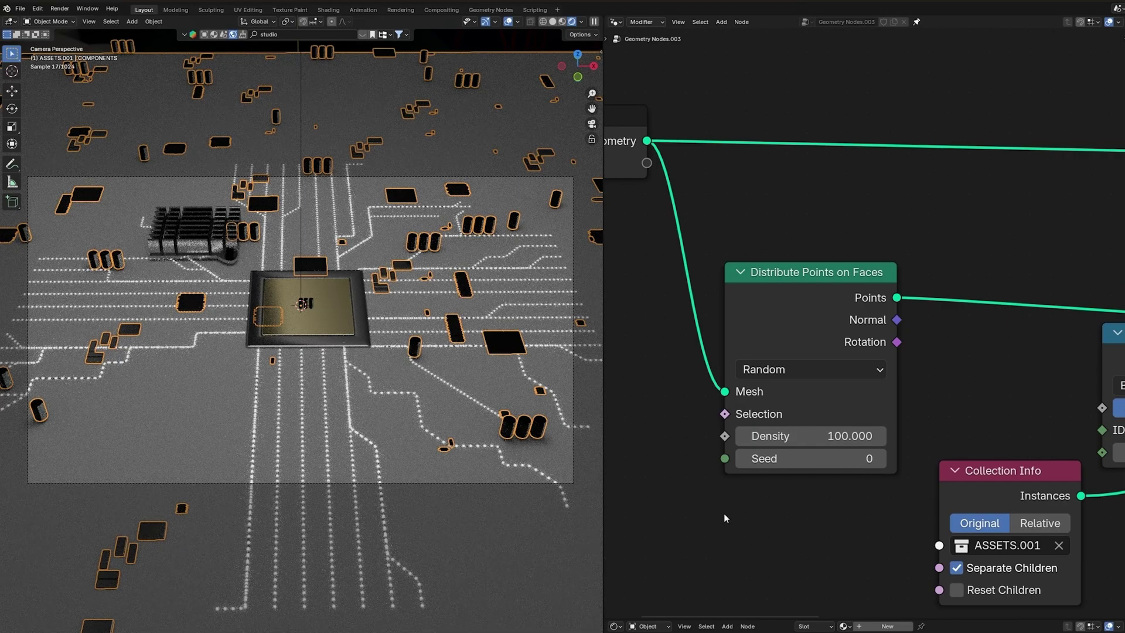
{"action": "left_click", "coordinate": [508, 23]}
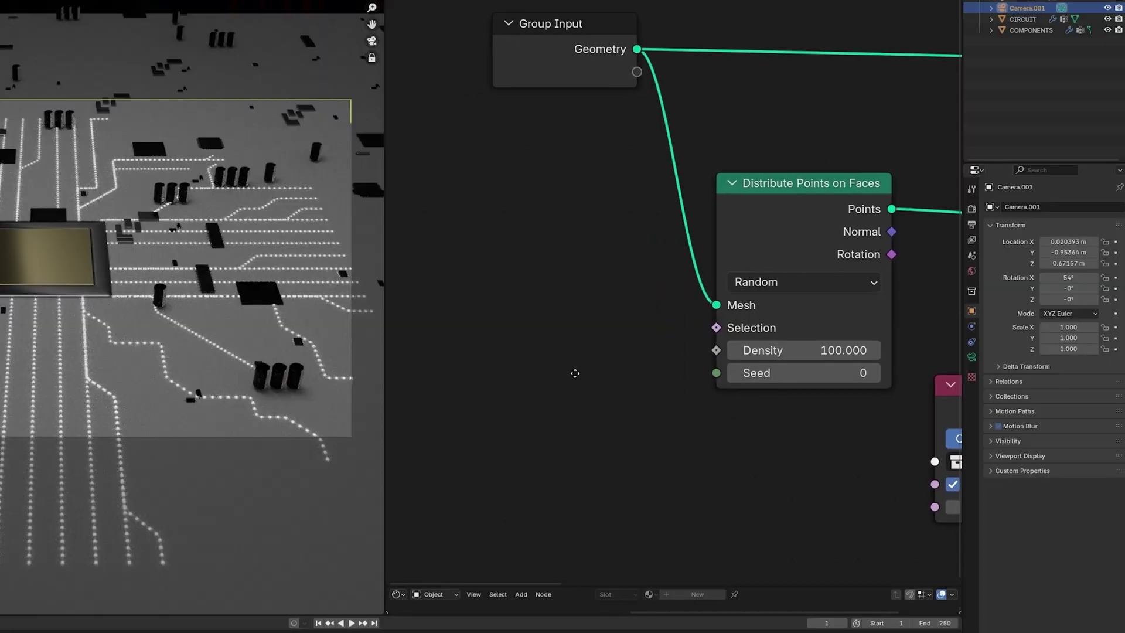
{"action": "key", "text": "shift+a"}
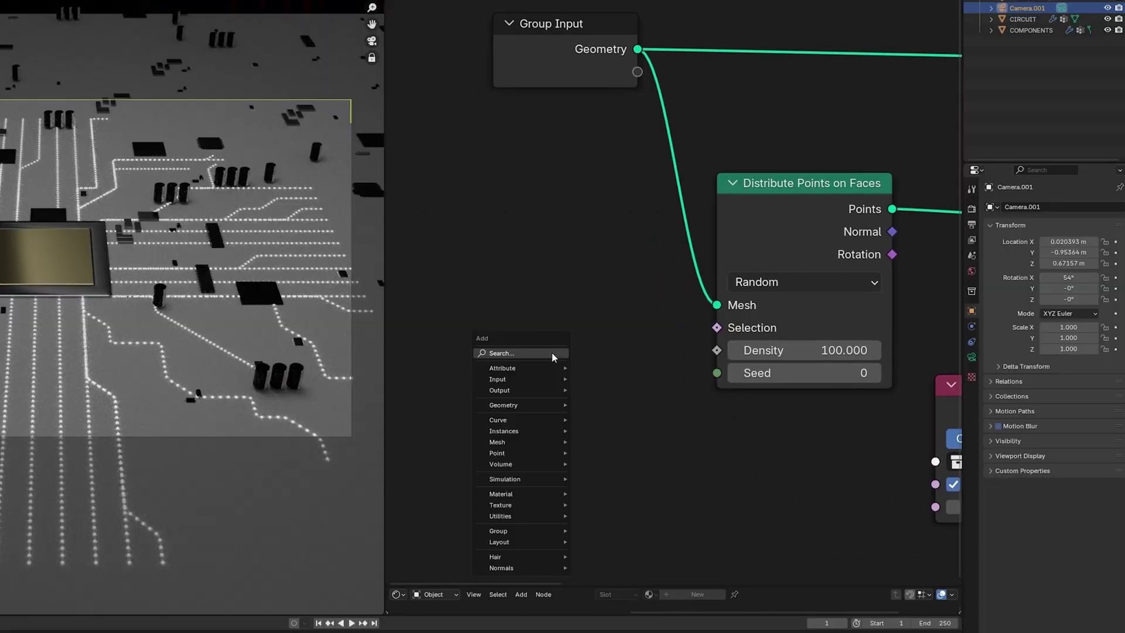
{"action": "key", "text": "shift+a"}
{"action": "left_click", "coordinate": [501, 350]}
{"action": "key", "text": "Escape"}
Drive the Selection of Distribute Points on Faces with a Named Attribute node using the EX attribute.
{"action": "left_click", "coordinate": [716, 328]}
{"action": "left_click_drag", "start_coordinate": [718, 329], "coordinate": [528, 312]}
{"action": "type", "text": "nam"}
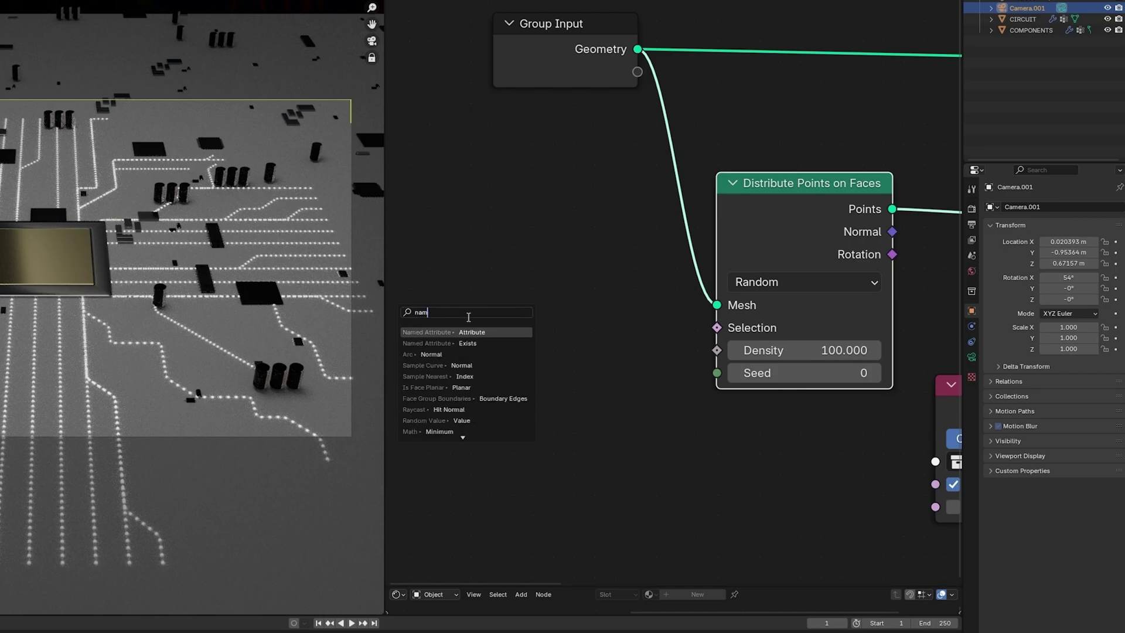
{"action": "left_click", "coordinate": [485, 331]}
{"action": "left_click", "coordinate": [542, 391]}
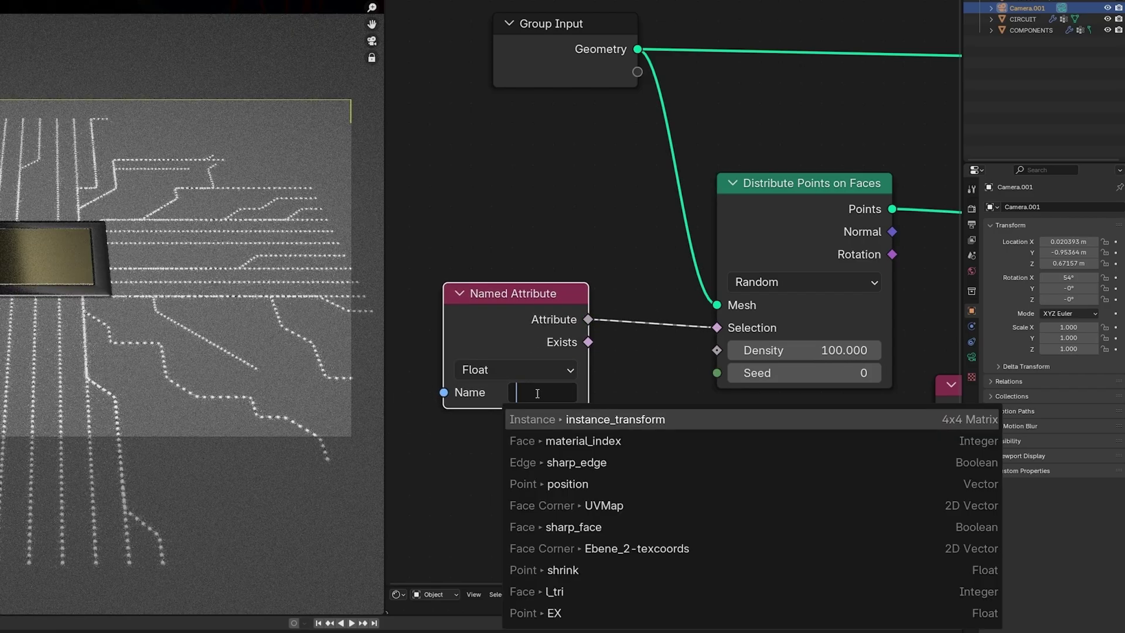
{"action": "left_click", "coordinate": [567, 613]}
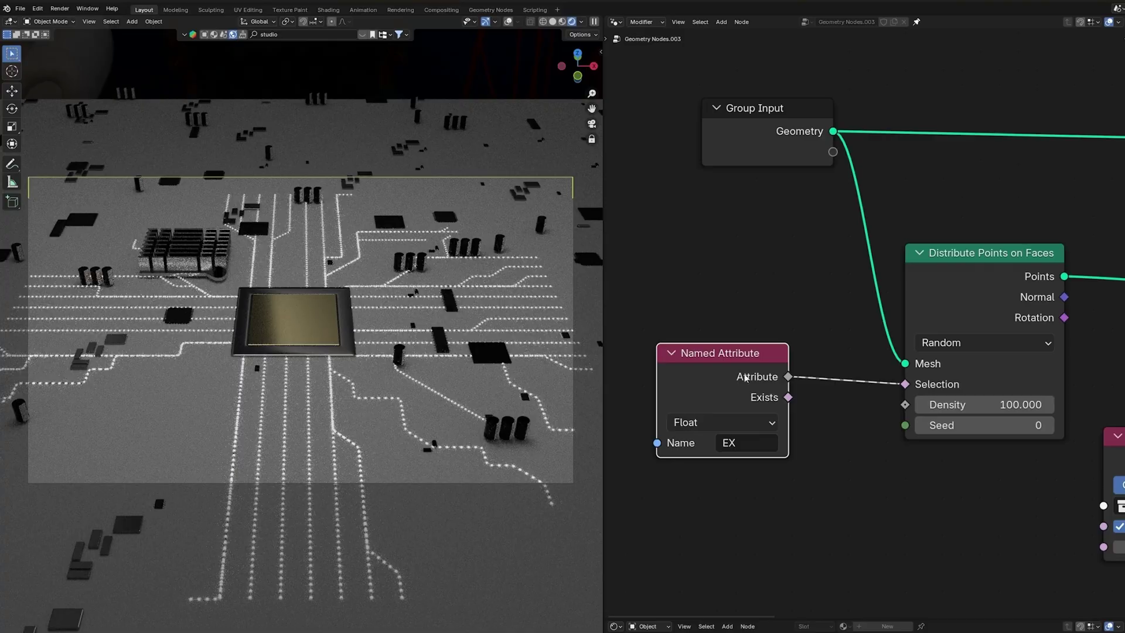
{"action": "mouse_move", "coordinate": [529, 317]}
{"action": "left_mouse_down"}
{"action": "mouse_move", "coordinate": [546, 338]}
{"action": "mouse_move", "coordinate": [520, 319]}
{"action": "mouse_move", "coordinate": [511, 328]}
{"action": "left_mouse_up"}
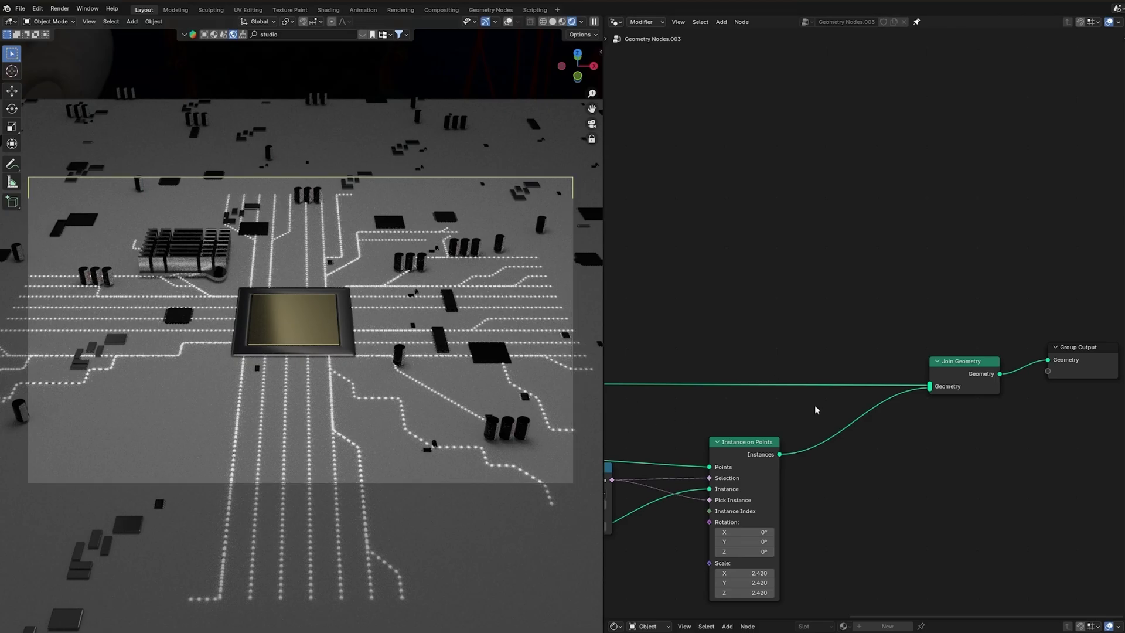
Insert a Set Material node on the original plane's geometry connection before Join Geometry.
{"action": "key", "text": "shift+a"}
{"action": "type", "text": "set mate"}
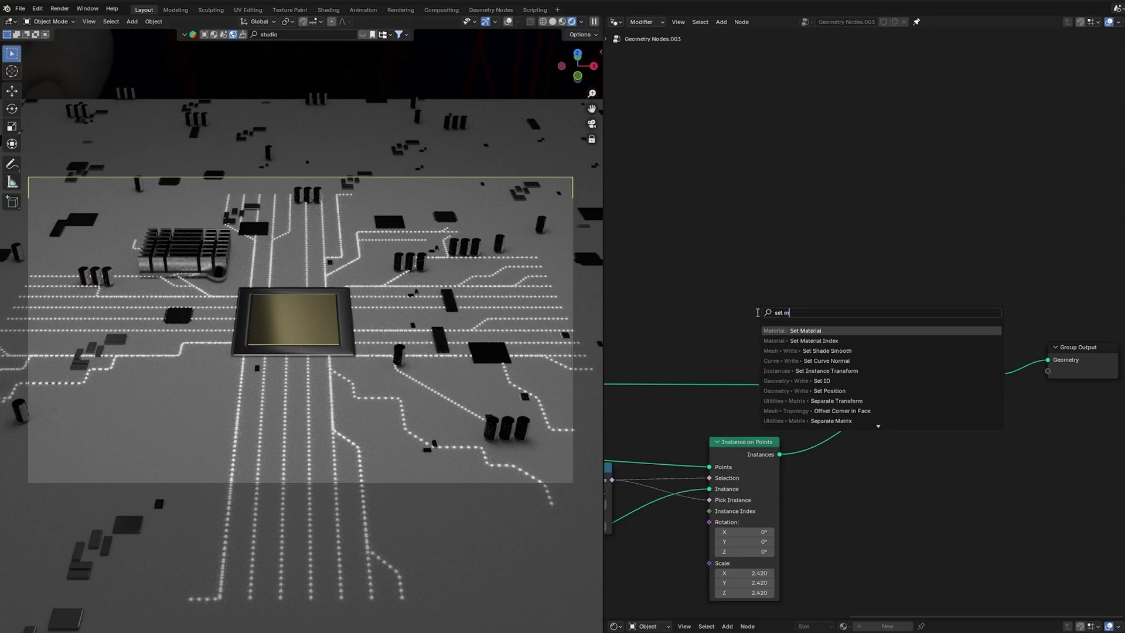
{"action": "type", "text": "r"}
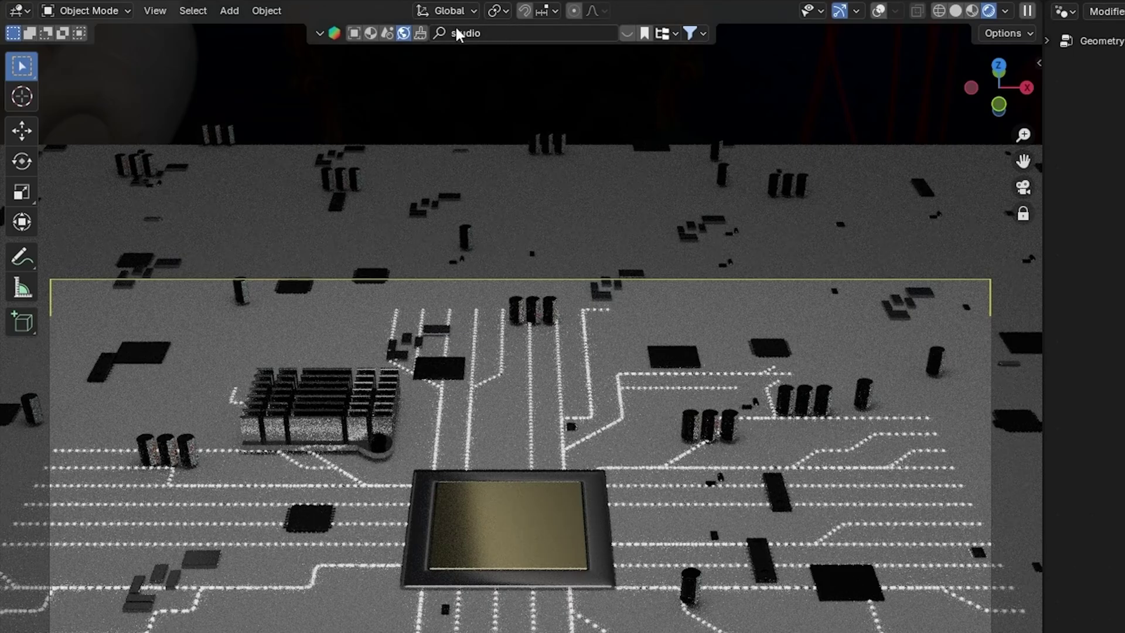
Search the online asset library's materials for "circuit" and browse through to the last results.
{"action": "left_click", "coordinate": [370, 32]}
{"action": "left_click", "coordinate": [507, 33]}
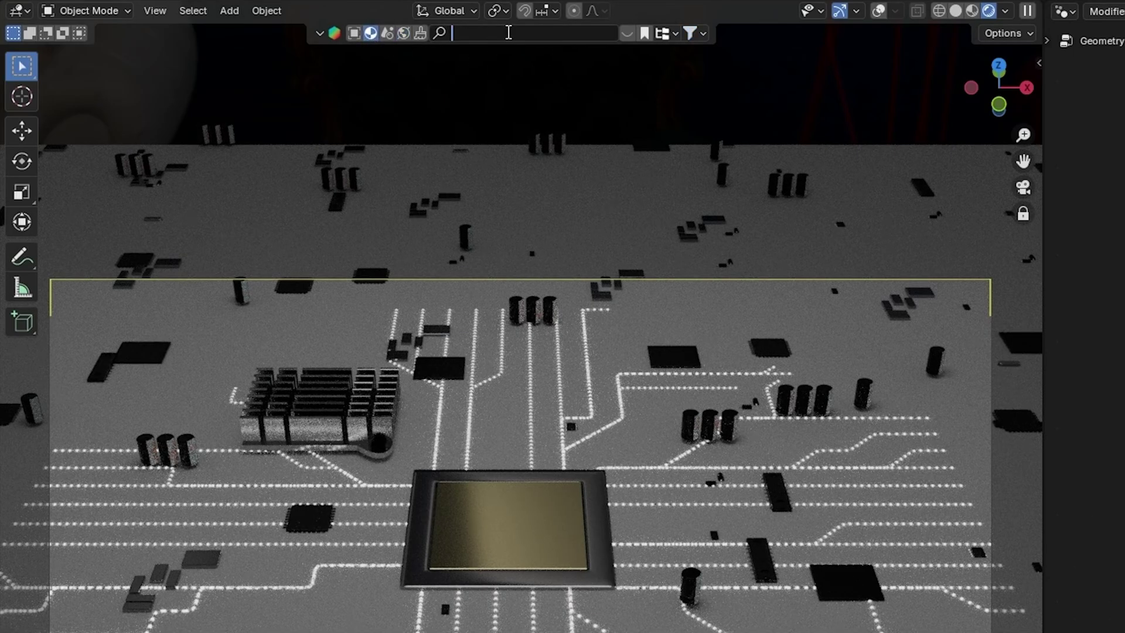
{"action": "type", "text": "circuit"}
{"action": "key", "text": "Return"}
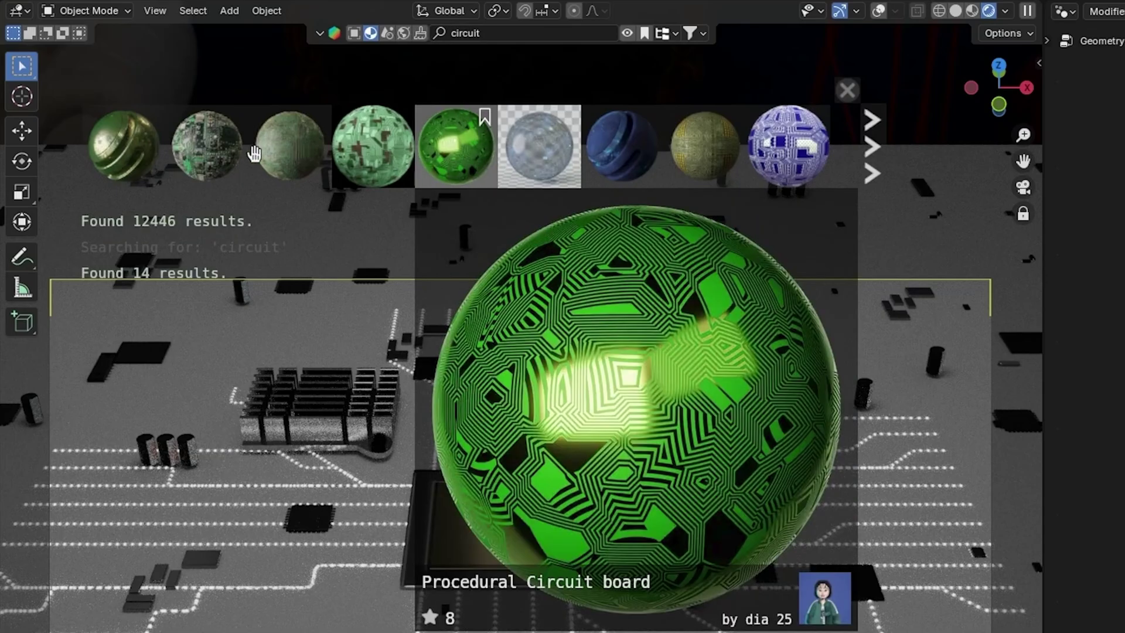
{"action": "mouse_move", "coordinate": [750, 153]}
{"action": "left_click", "coordinate": [873, 153]}
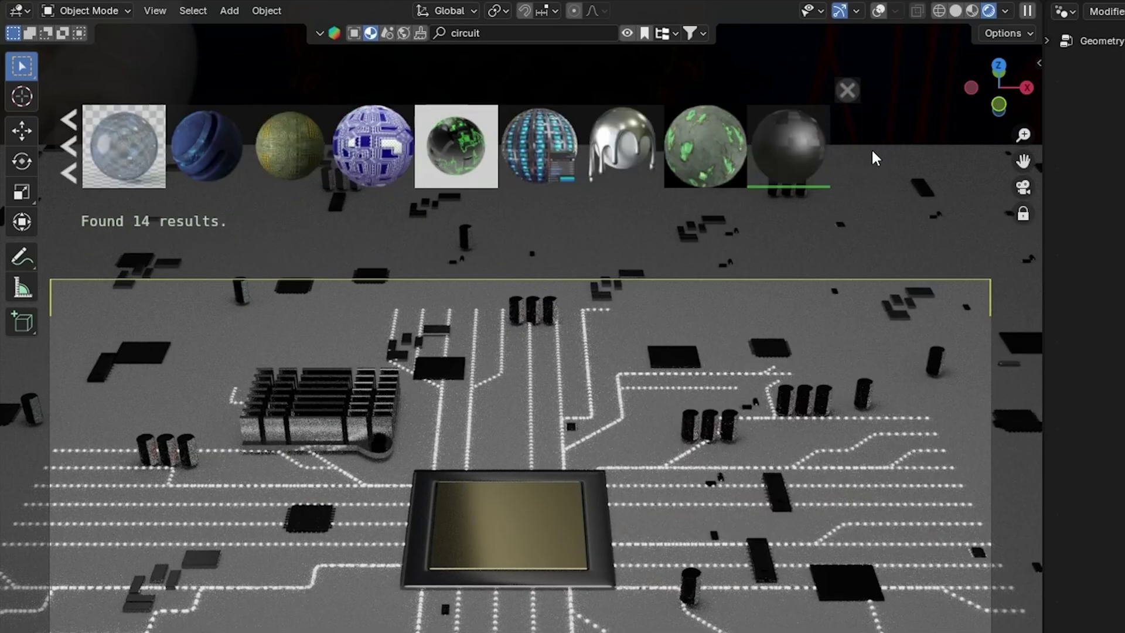
Assign the Procedural Sci-fi Panels material to the plane through the Set Material node.
{"action": "mouse_move", "coordinate": [797, 143]}
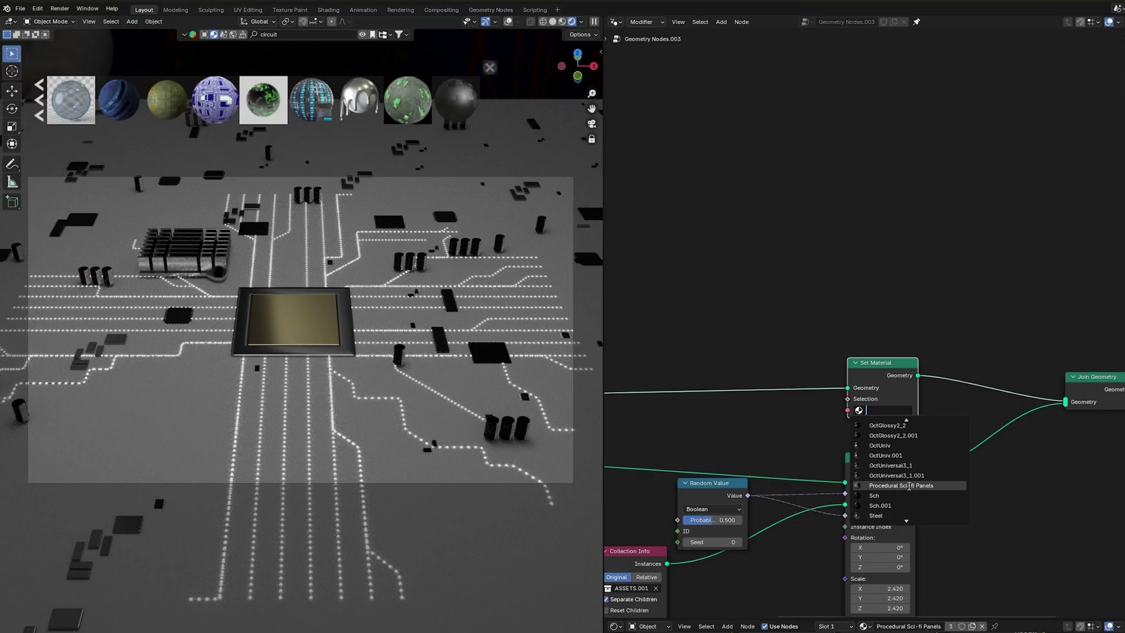
{"action": "left_click", "coordinate": [909, 486]}
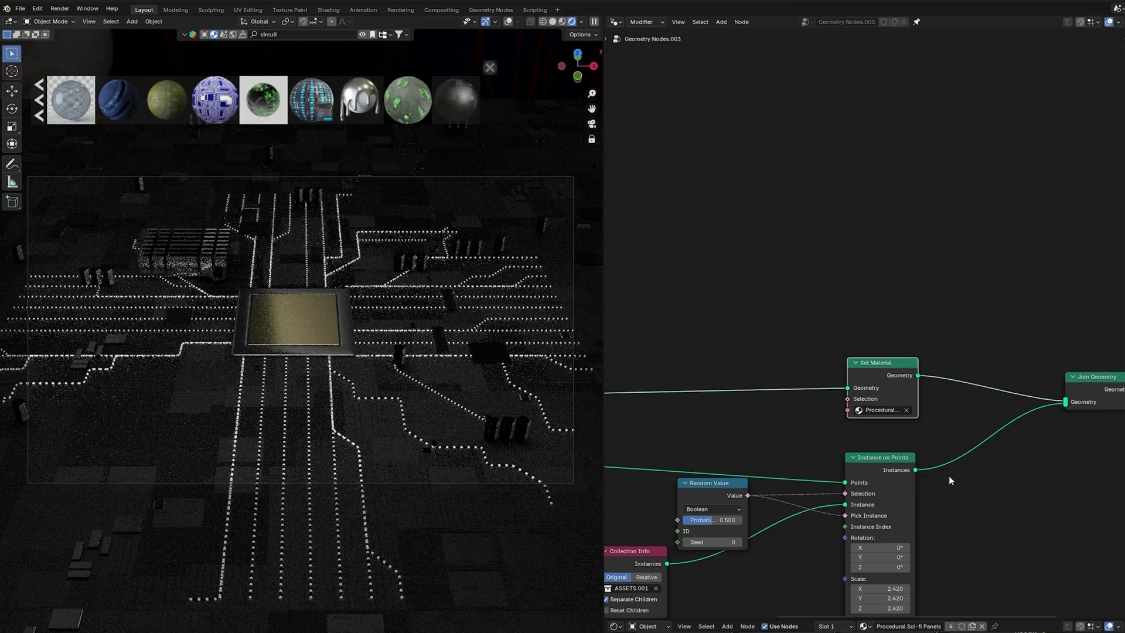
{"action": "left_click", "coordinate": [1004, 525]}
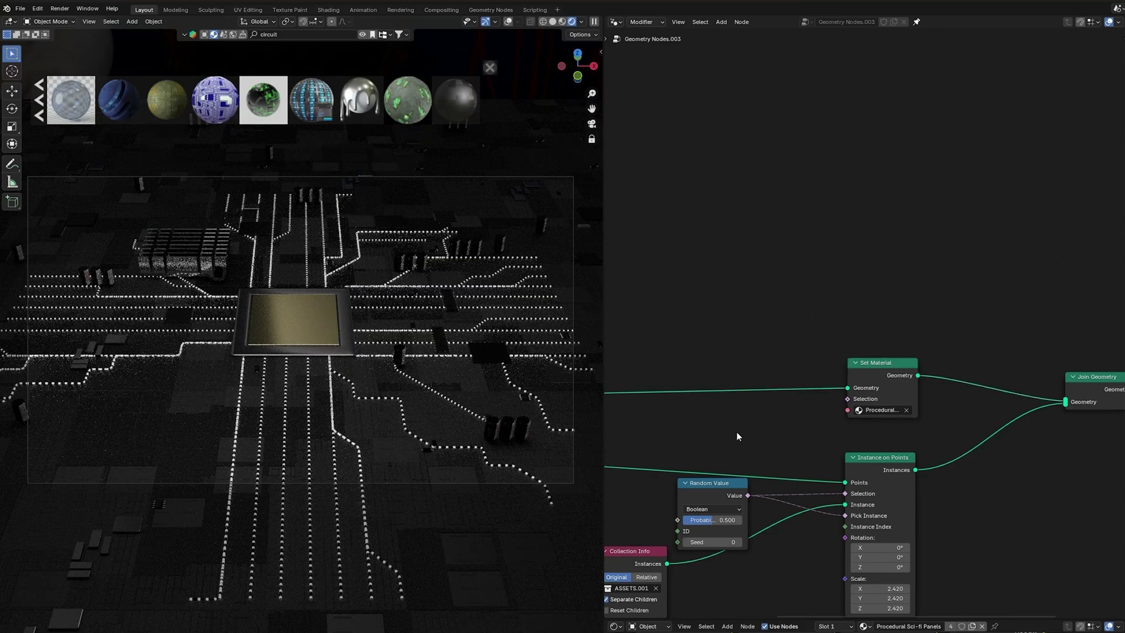
Raise the random point distribution density to 252.4 and examine the component coverage around the chip.
{"action": "middle_click_drag", "start_coordinate": [824, 434], "coordinate": [925, 303]}
{"action": "middle_click_drag", "start_coordinate": [771, 466], "coordinate": [841, 447]}
{"action": "left_click_drag", "start_coordinate": [801, 405], "coordinate": [896, 429]}
{"action": "middle_click_drag", "start_coordinate": [790, 450], "coordinate": [956, 472]}
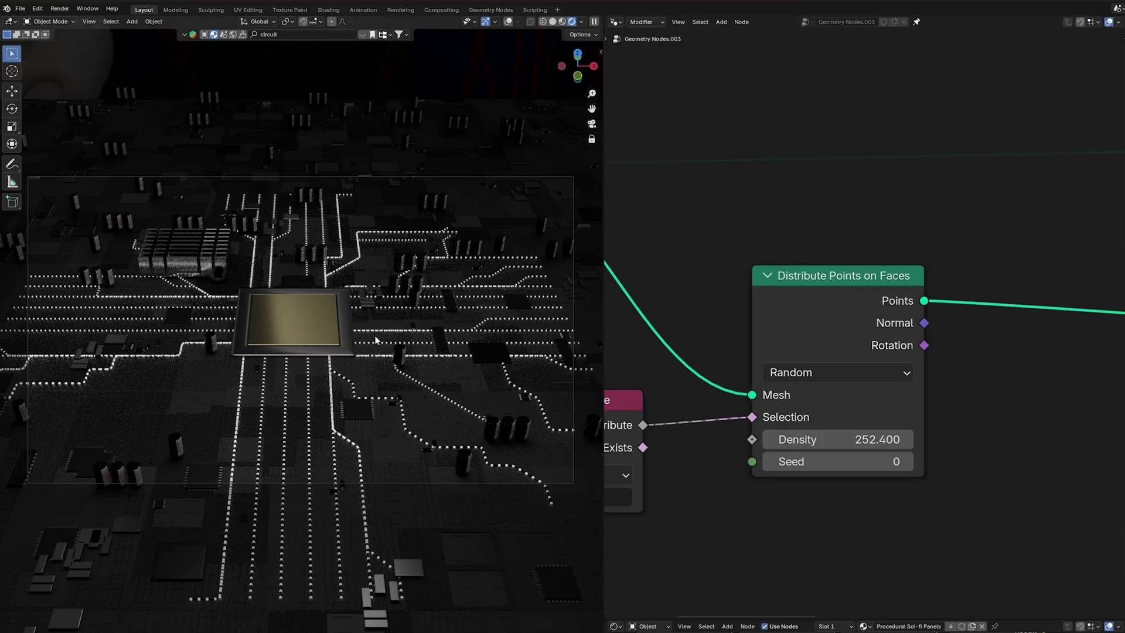
{"action": "scroll", "coordinate": [375, 339], "scroll_direction": "up", "scroll_amount": 4}
{"action": "scroll", "coordinate": [370, 342], "scroll_direction": "down", "scroll_amount": 5}
{"action": "scroll", "coordinate": [370, 345], "scroll_direction": "up", "scroll_amount": 1}
Switch Distribute Points on Faces to Poisson Disk with a 0.01 m minimum distance, maximum density 300 and seed 3.
{"action": "left_click", "coordinate": [895, 374]}
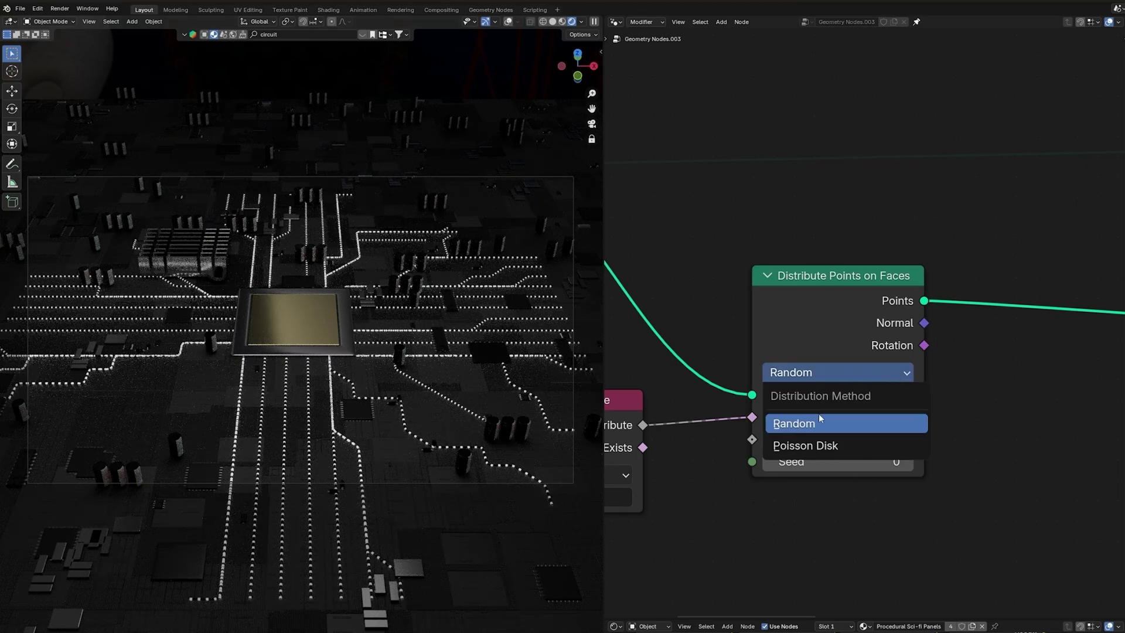
{"action": "left_click", "coordinate": [823, 446]}
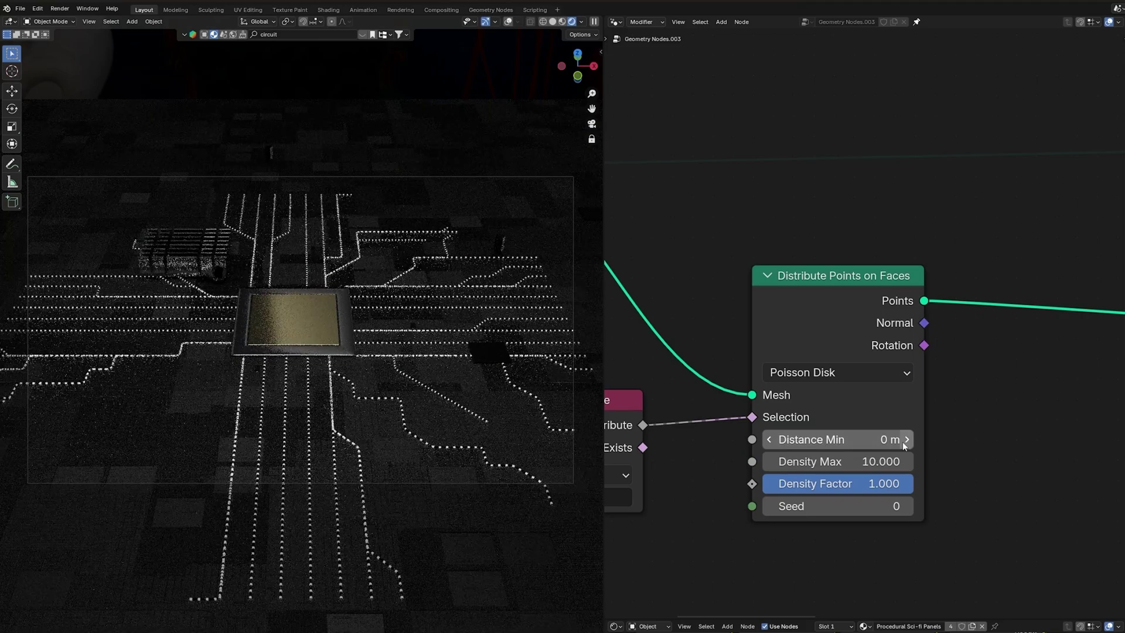
{"action": "left_click", "coordinate": [838, 439]}
{"action": "left_click", "coordinate": [781, 439]}
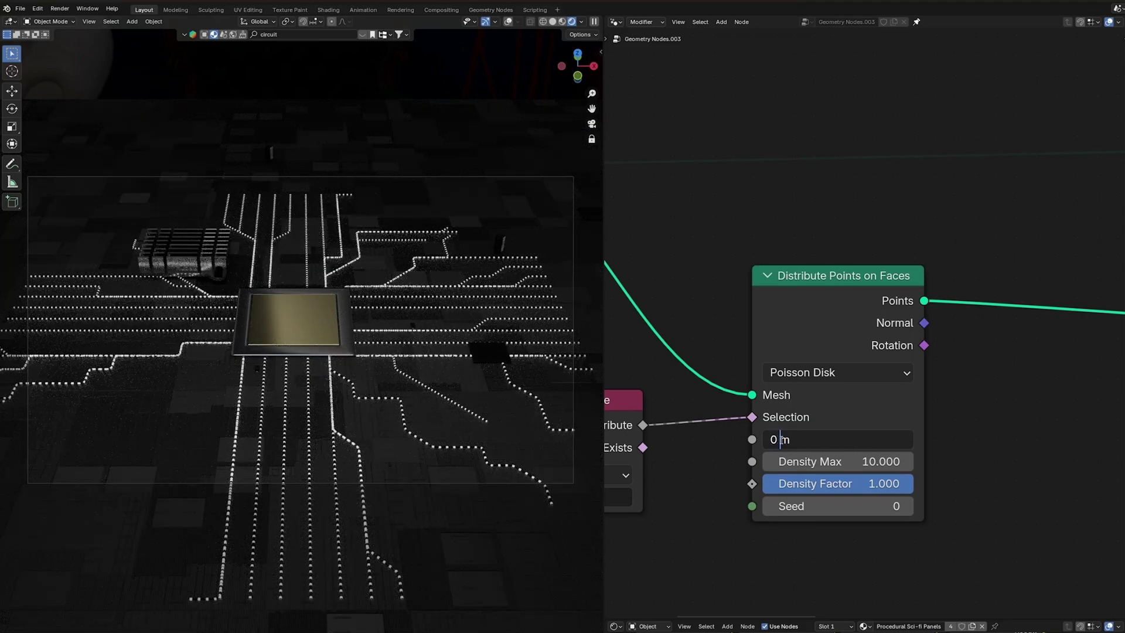
{"action": "type", "text": ".01"}
{"action": "key", "text": "Return"}
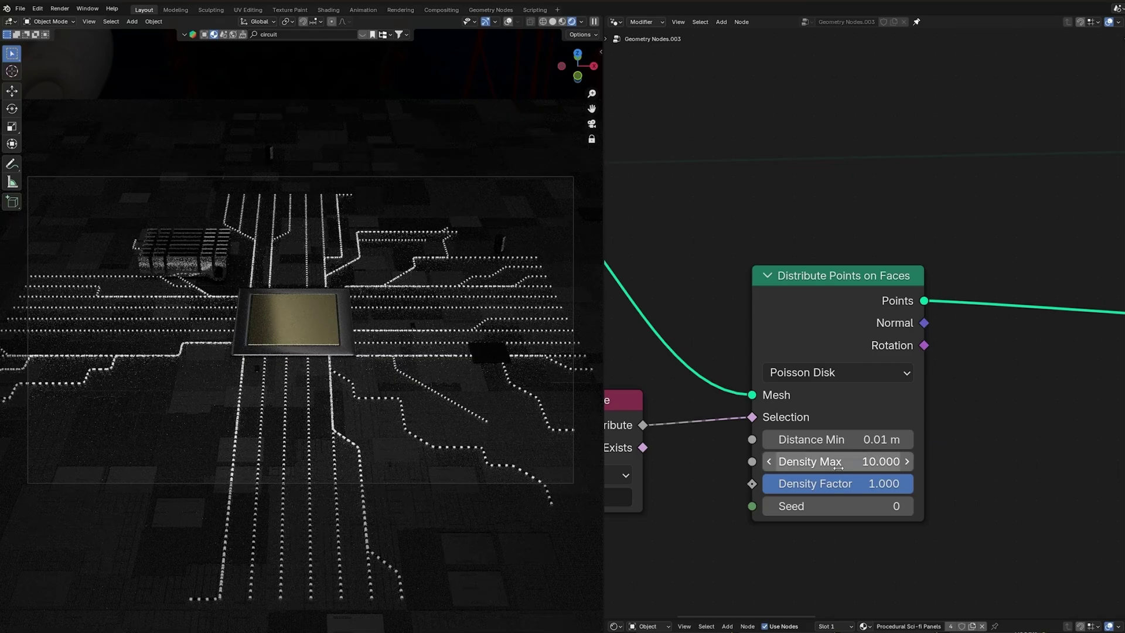
{"action": "left_click_drag", "start_coordinate": [818, 461], "coordinate": [990, 461]}
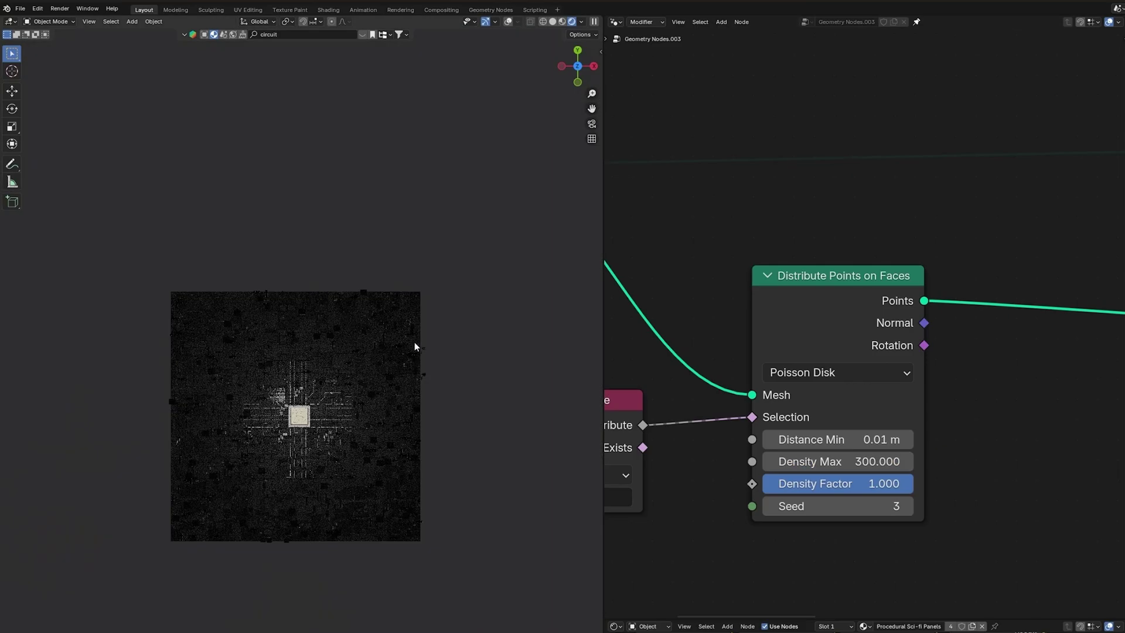
Open the COMPONENTS plane in Edit Mode and switch the viewport to solid shading.
{"action": "scroll", "coordinate": [386, 353], "scroll_direction": "up", "scroll_amount": 3}
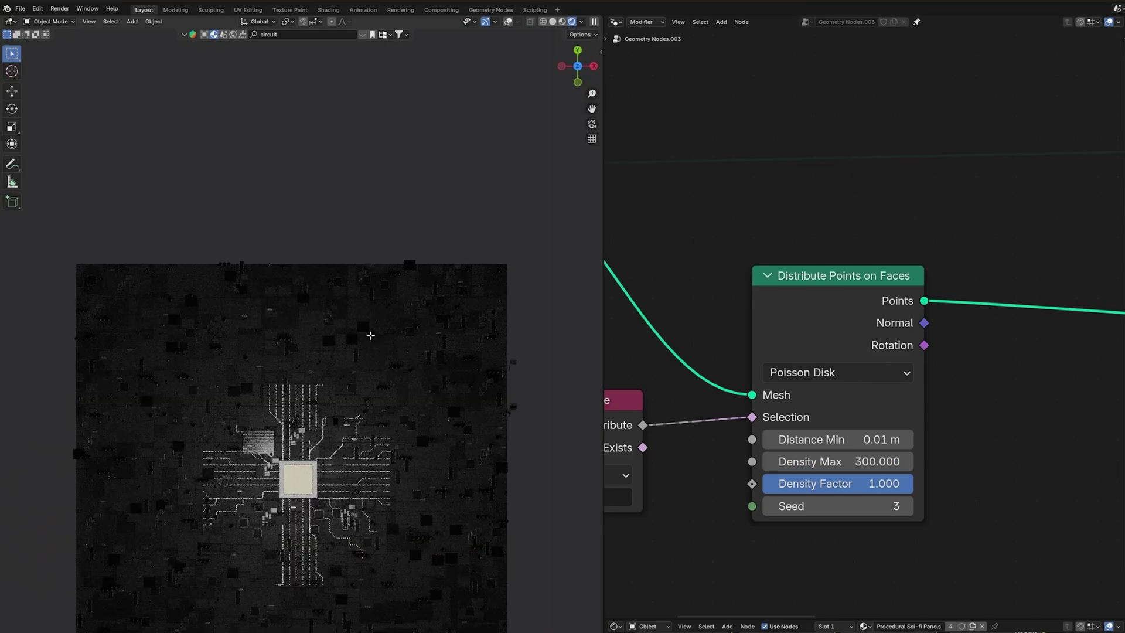
{"action": "key", "text": "Tab"}
{"action": "middle_click_drag", "start_coordinate": [430, 474], "coordinate": [428, 359], "text": "shift"}
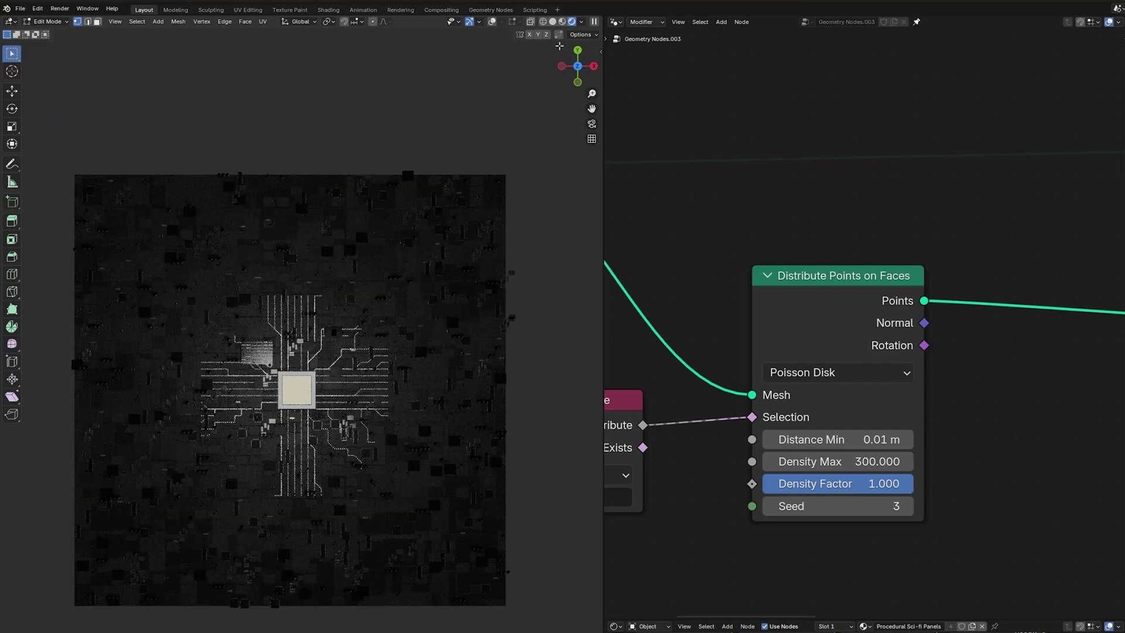
{"action": "left_click", "coordinate": [553, 21]}
{"action": "scroll", "coordinate": [420, 439], "scroll_direction": "down", "scroll_amount": 3}
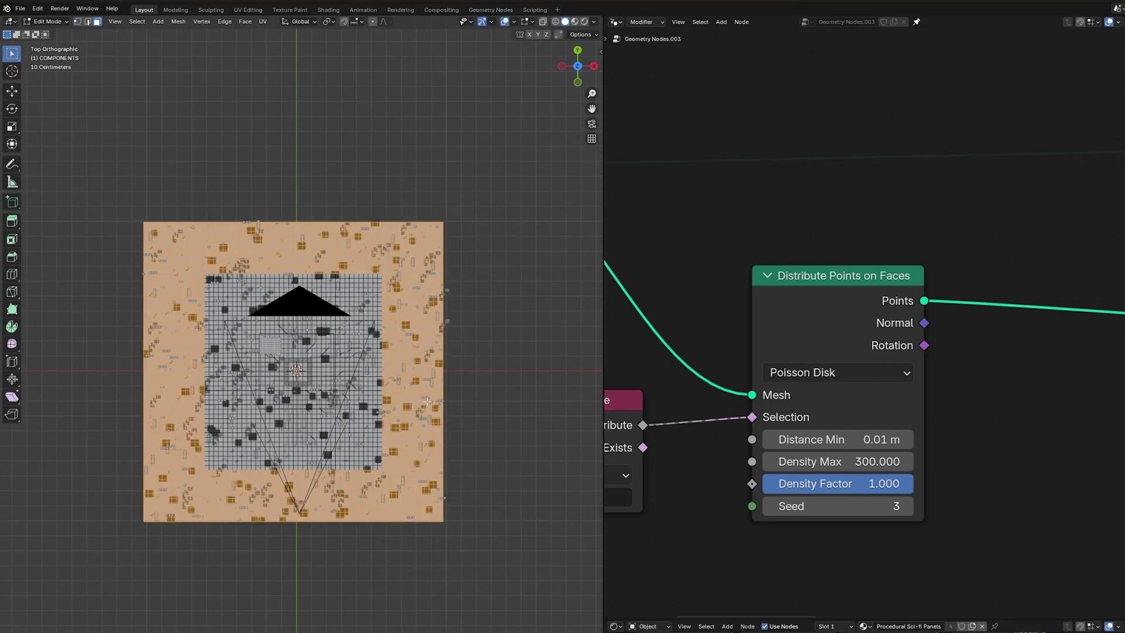
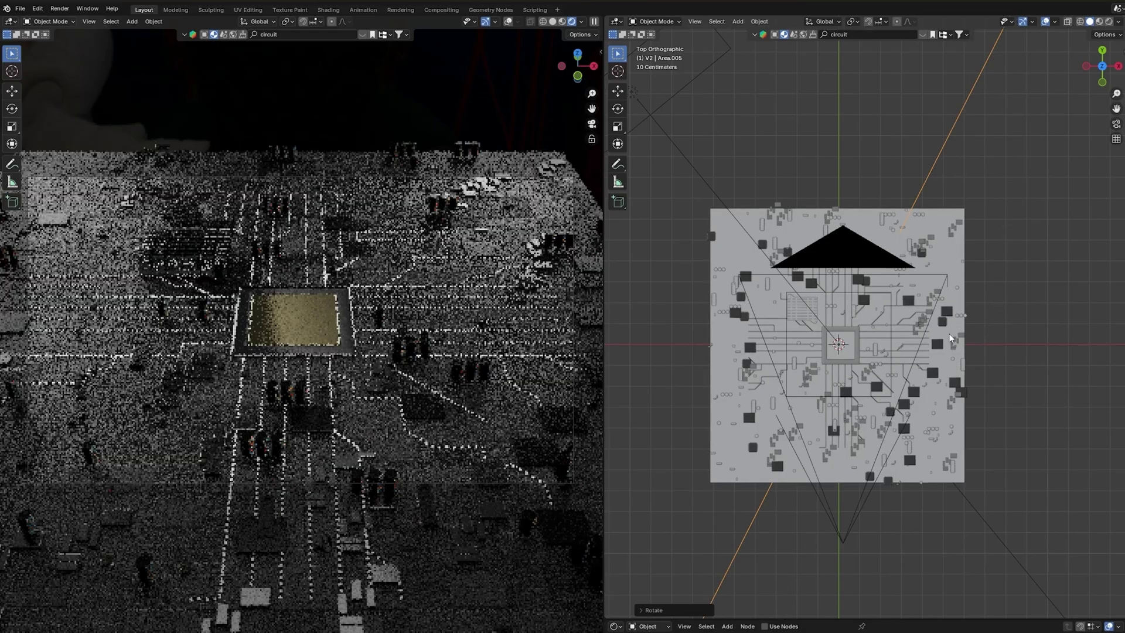
Move the Area.005 light outward beyond the ground's upper-right corner in the top view and save the file.
{"action": "key", "text": "g"}
{"action": "left_click", "coordinate": [1027, 114]}
{"action": "key", "text": "ctrl+s"}
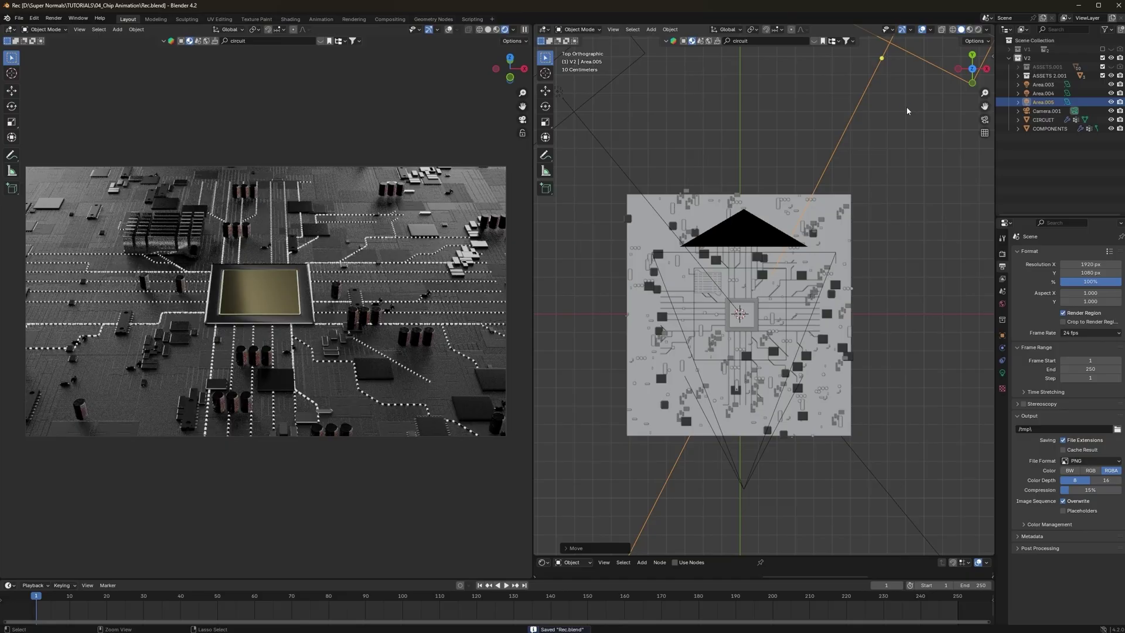
Set Camera.001's focal length to 80 mm.
{"action": "left_click", "coordinate": [1029, 79]}
{"action": "left_click", "coordinate": [1062, 65]}
{"action": "left_click", "coordinate": [597, 95]}
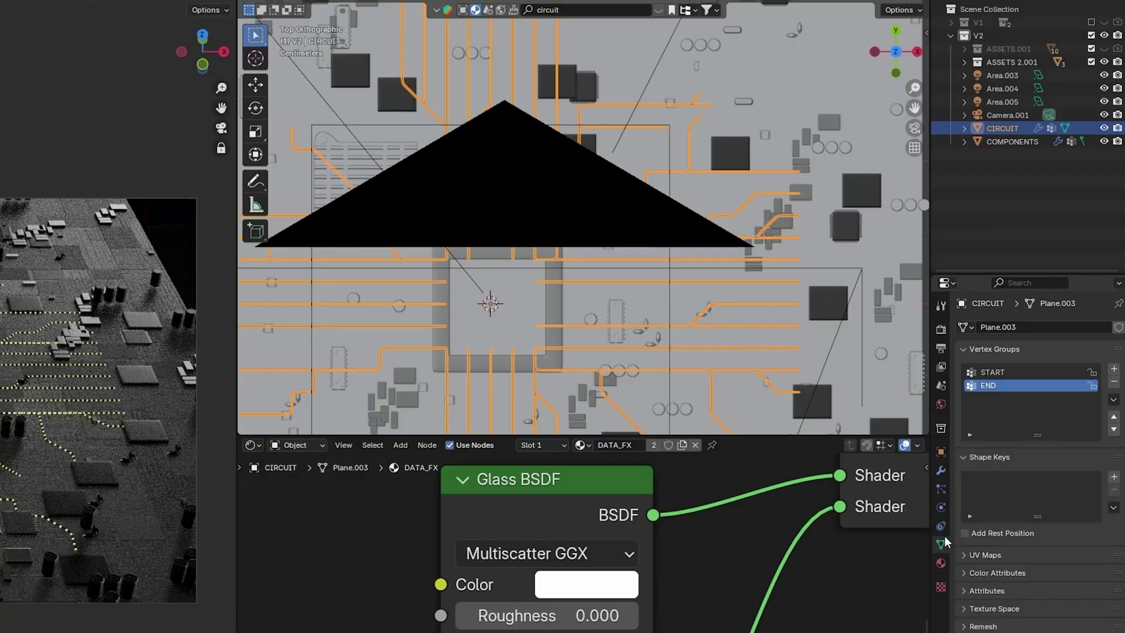
{"action": "left_click", "coordinate": [996, 118]}
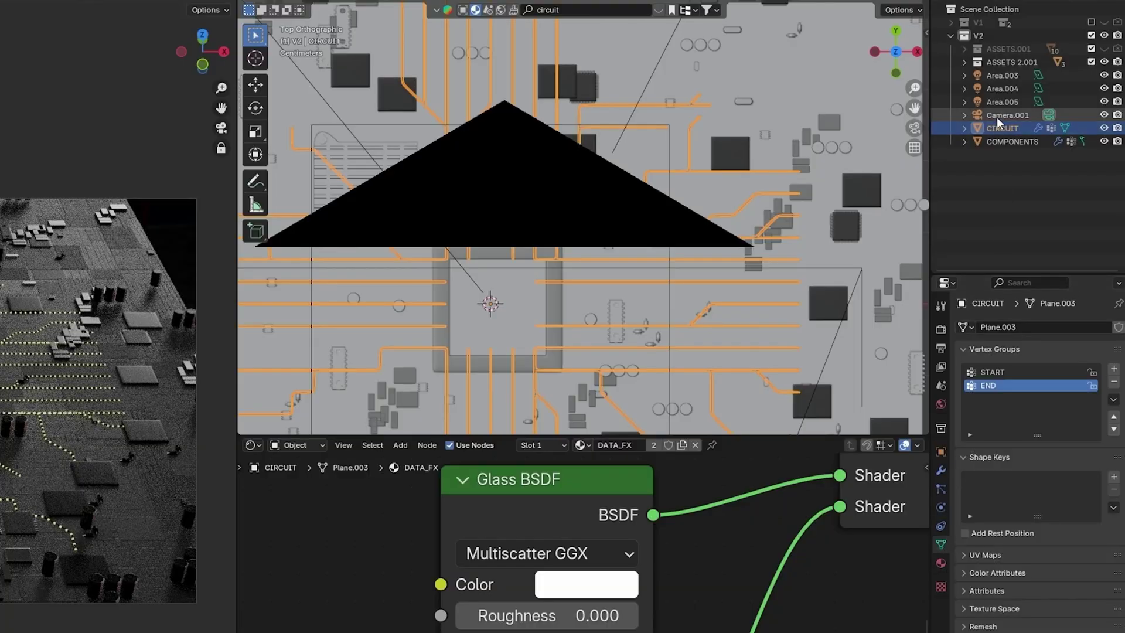
{"action": "left_click", "coordinate": [1071, 390]}
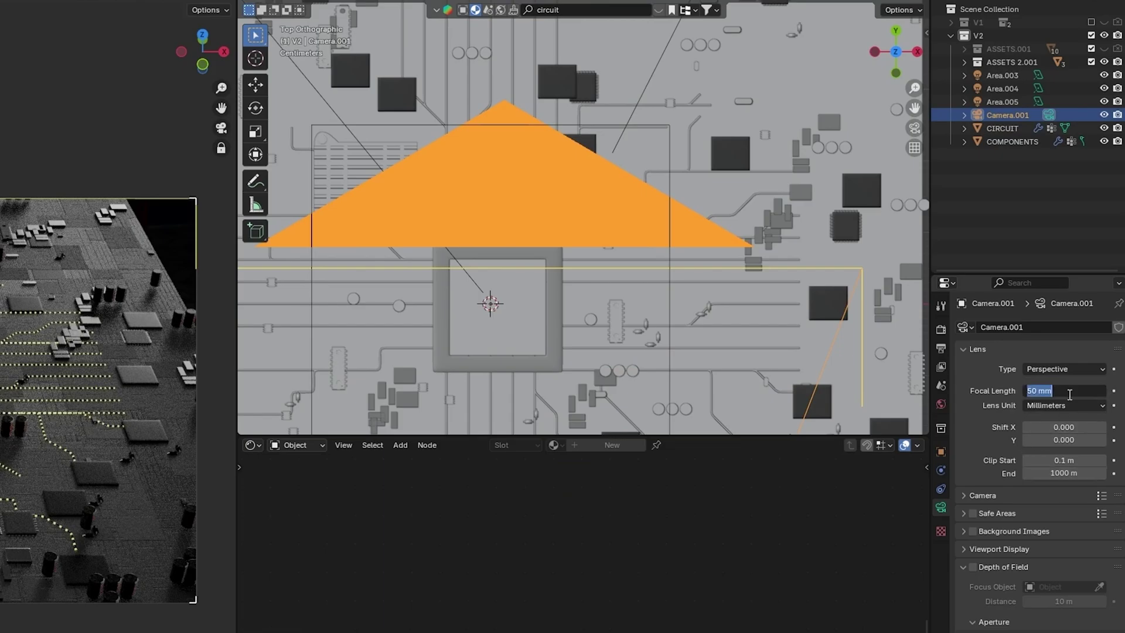
{"action": "type", "text": "80"}
{"action": "key", "text": "Return"}
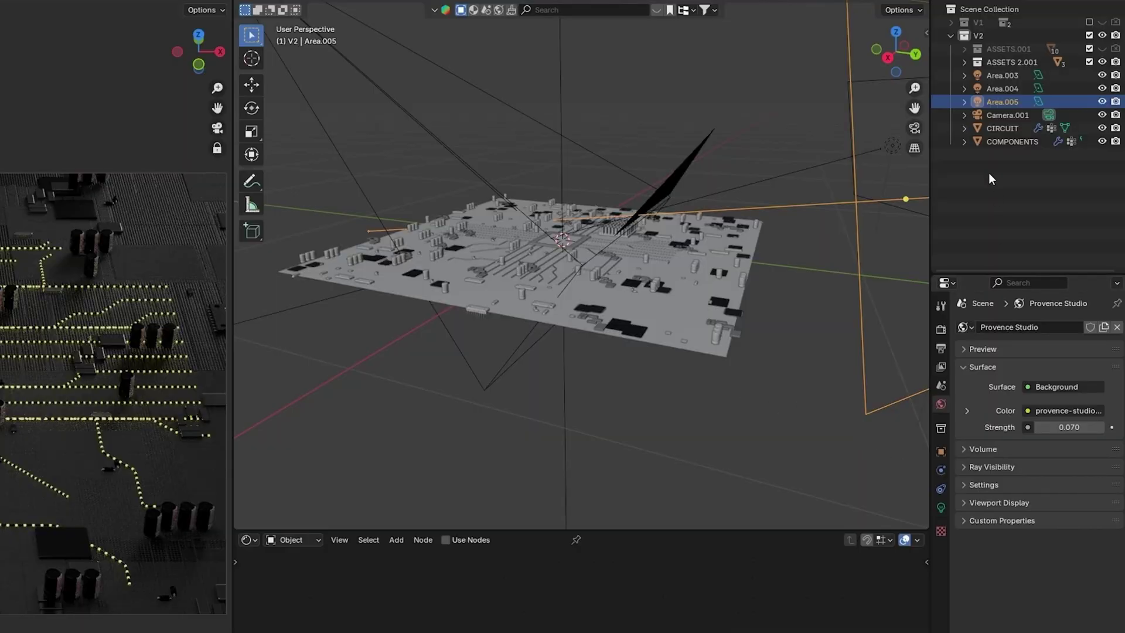
Enable depth of field on Camera.001 and use the central chip, CHIP.001, as the focus object.
{"action": "left_click", "coordinate": [984, 115]}
{"action": "left_click", "coordinate": [942, 507]}
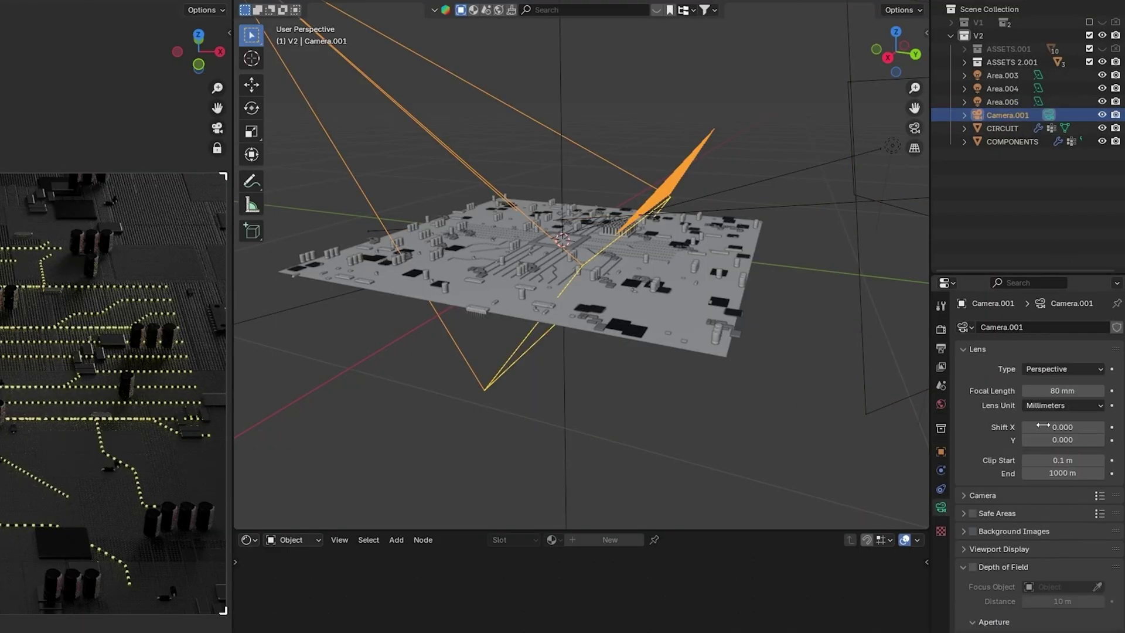
{"action": "left_click", "coordinate": [973, 568]}
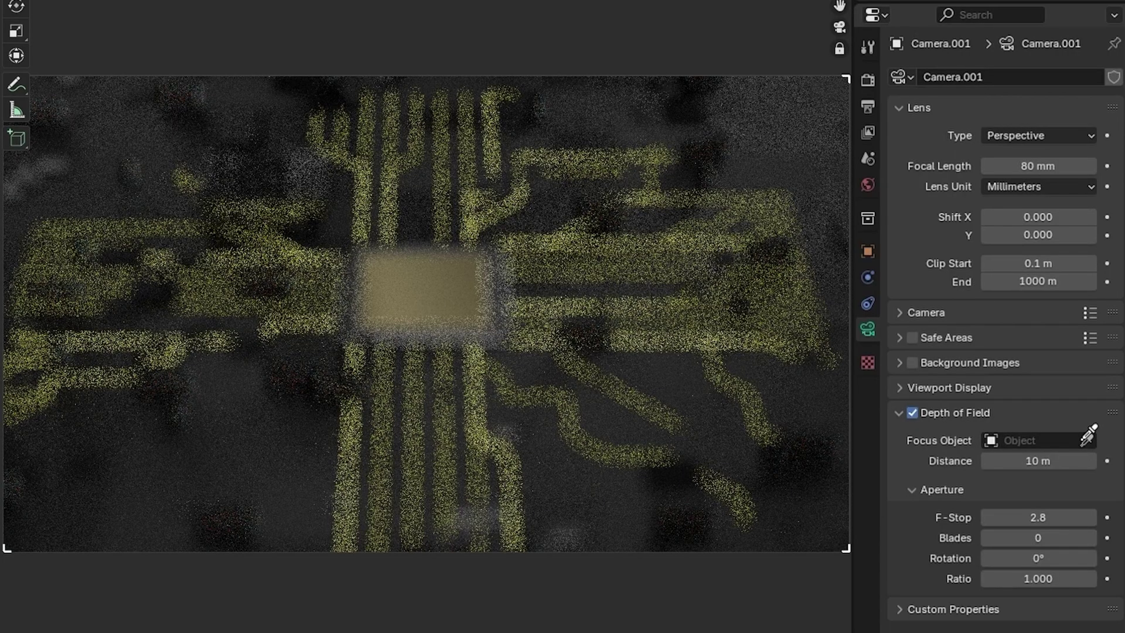
{"action": "left_click", "coordinate": [1098, 587]}
{"action": "left_click", "coordinate": [438, 279]}
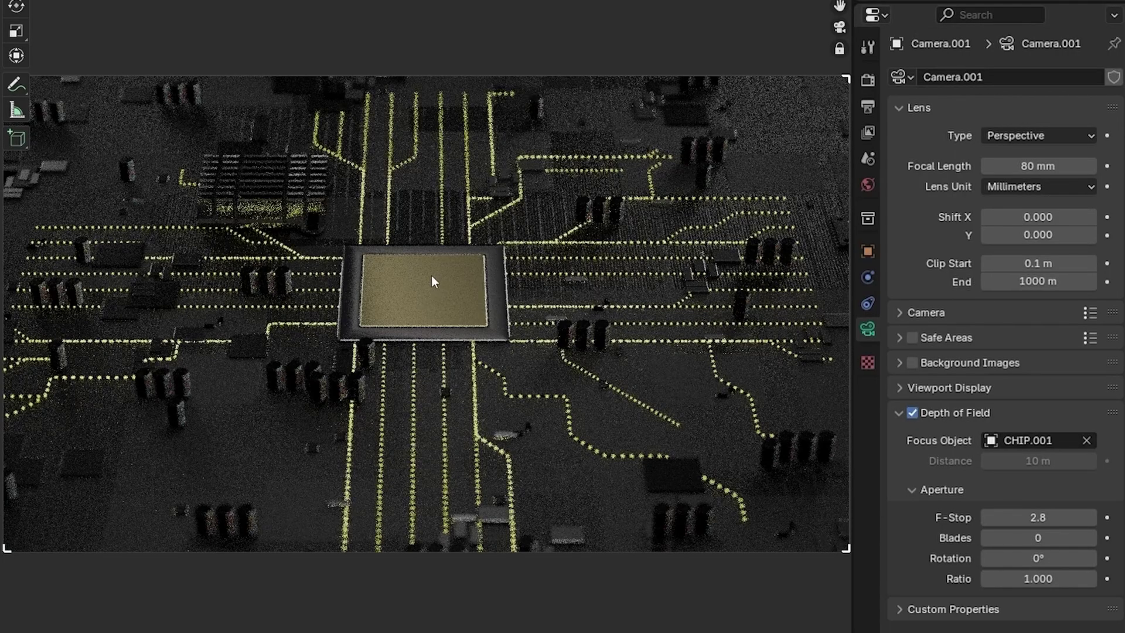
Set the camera's depth-of-field F-Stop to 0.5.
{"action": "left_click", "coordinate": [1040, 516]}
{"action": "type", "text": "0."}
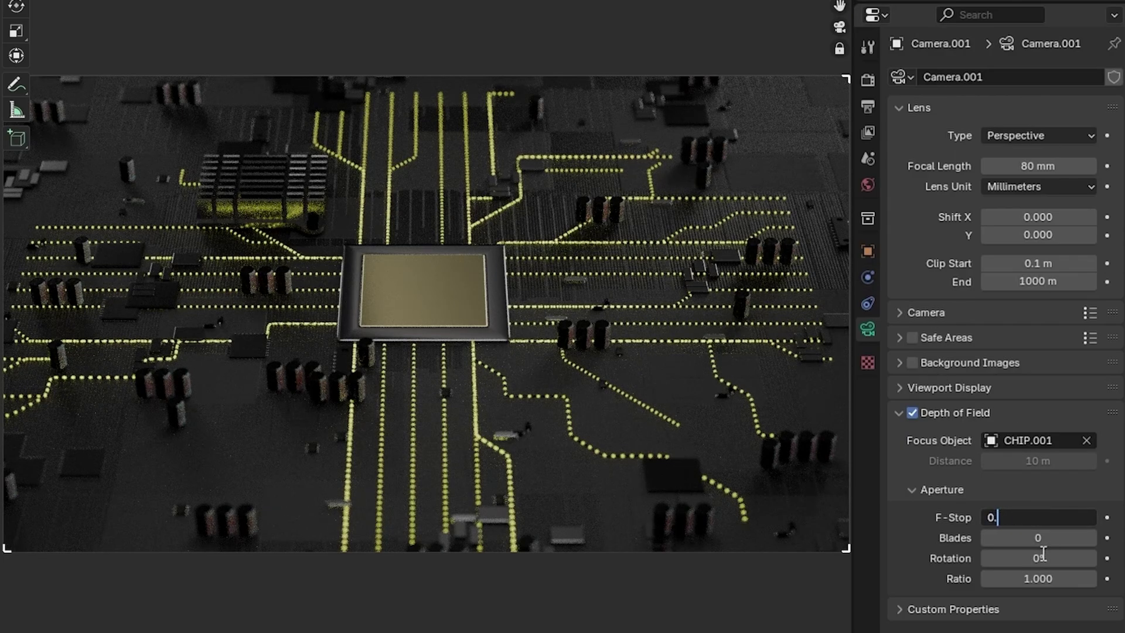
{"action": "type", "text": "5"}
{"action": "key", "text": "Return"}
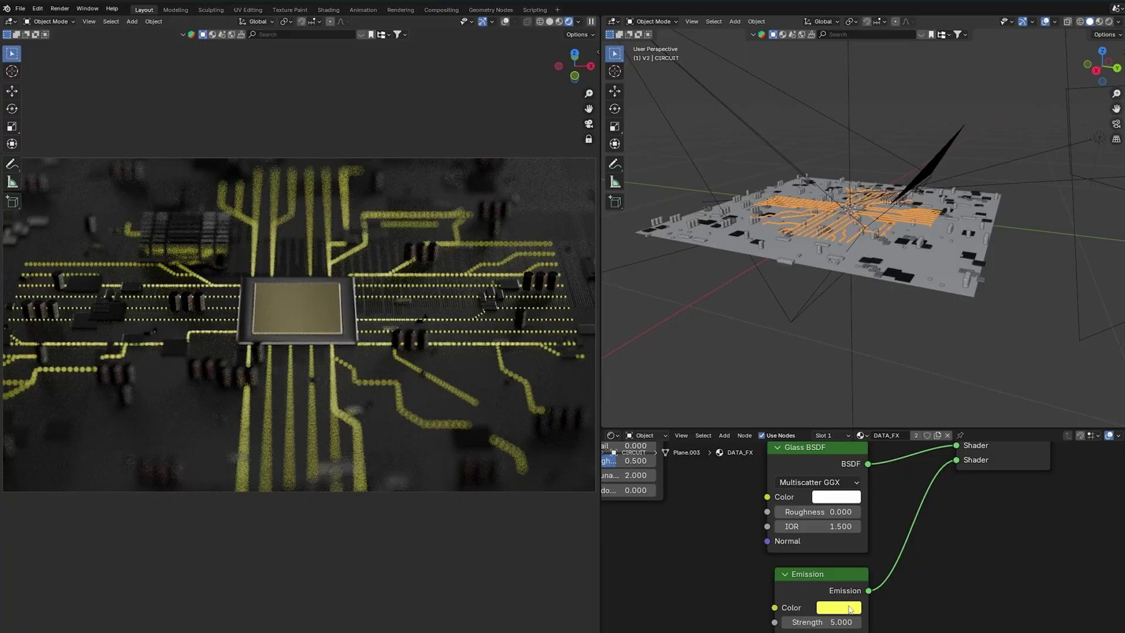
Desaturate the Emission color of the circuit's DATA_FX material to white.
{"action": "left_click", "coordinate": [839, 607]}
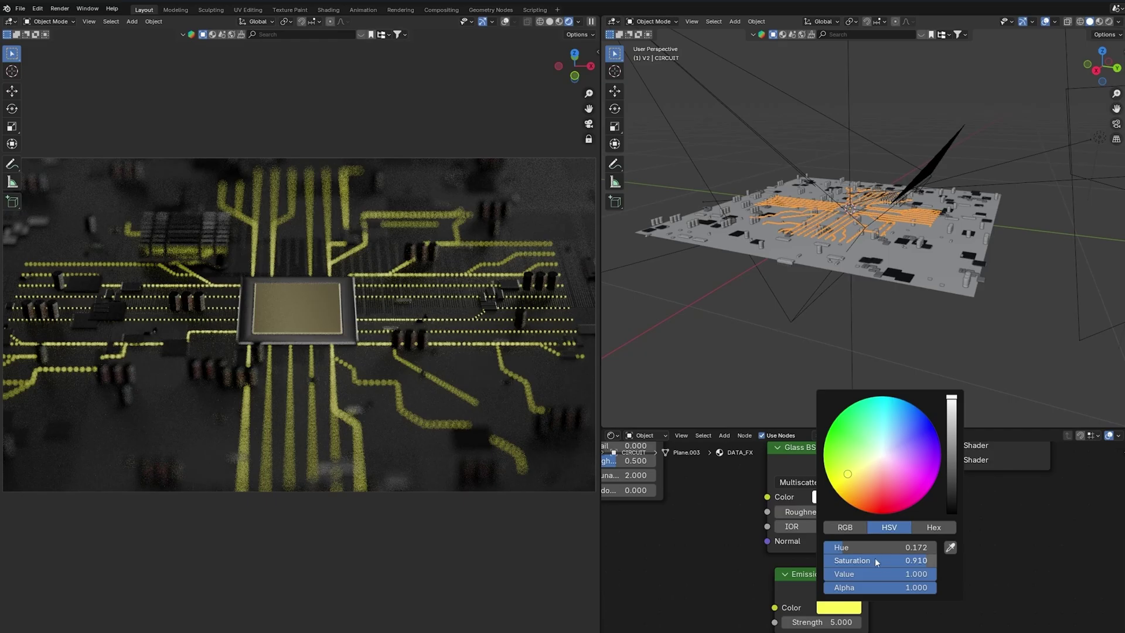
{"action": "left_click_drag", "start_coordinate": [874, 557], "coordinate": [820, 562]}
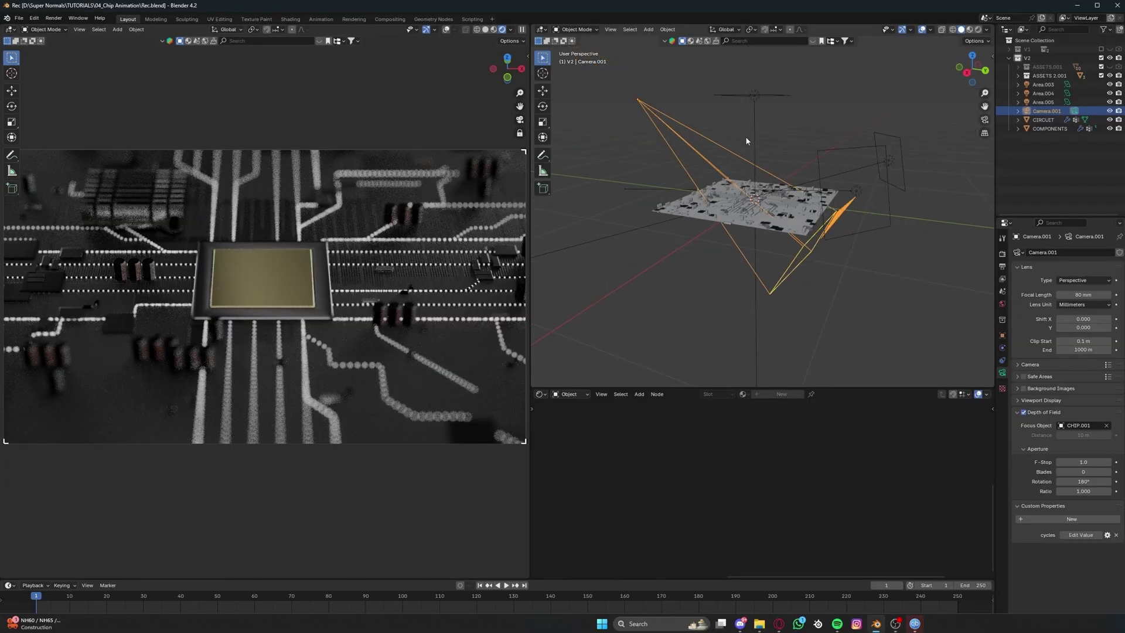
Scale the overhead Area.003 light to about 0.64 of its size and narrow its beam spread to 22.7°.
{"action": "scroll", "coordinate": [920, 176], "scroll_direction": "up", "scroll_amount": 3}
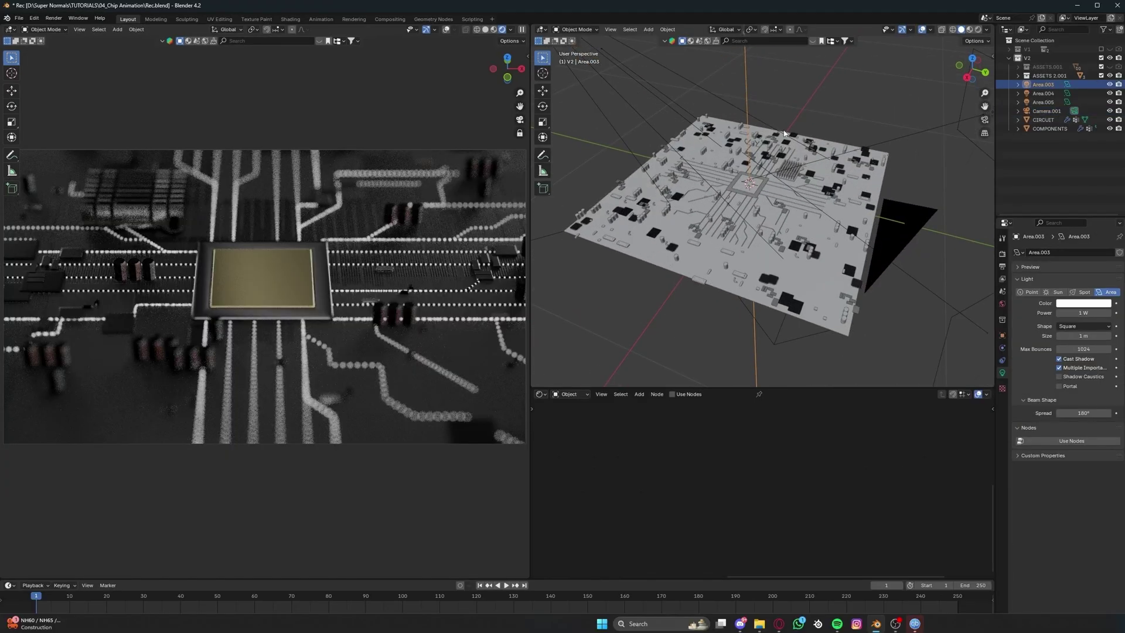
{"action": "middle_click_drag", "start_coordinate": [919, 120], "coordinate": [931, 216], "text": "shift"}
{"action": "key", "text": "s"}
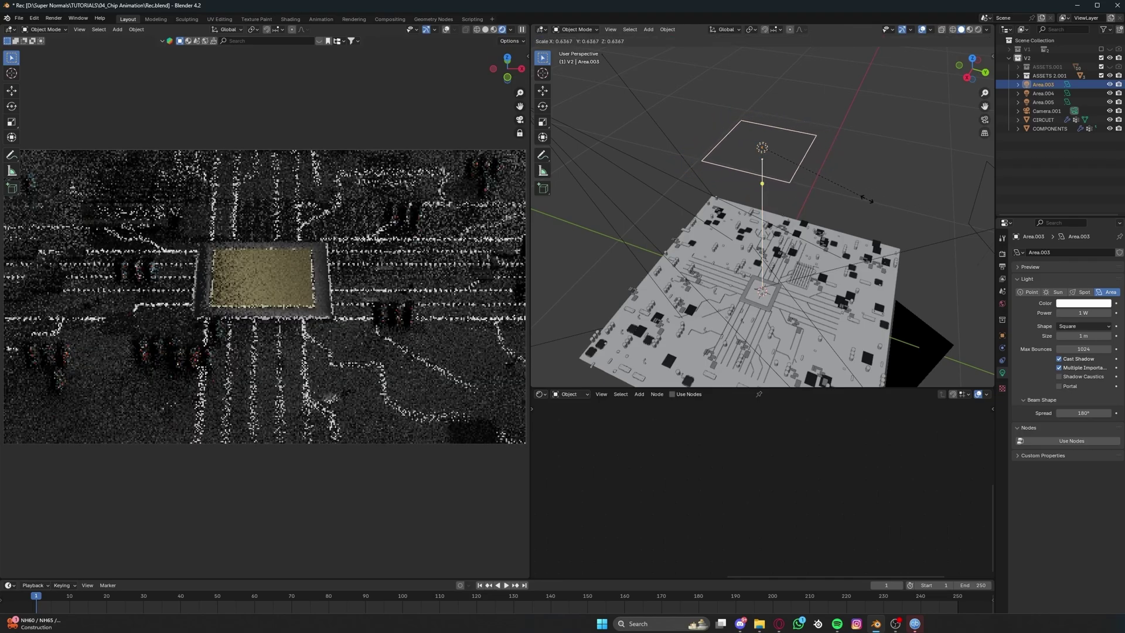
{"action": "left_click", "coordinate": [860, 199]}
{"action": "left_click_drag", "start_coordinate": [1038, 415], "coordinate": [1022, 415]}
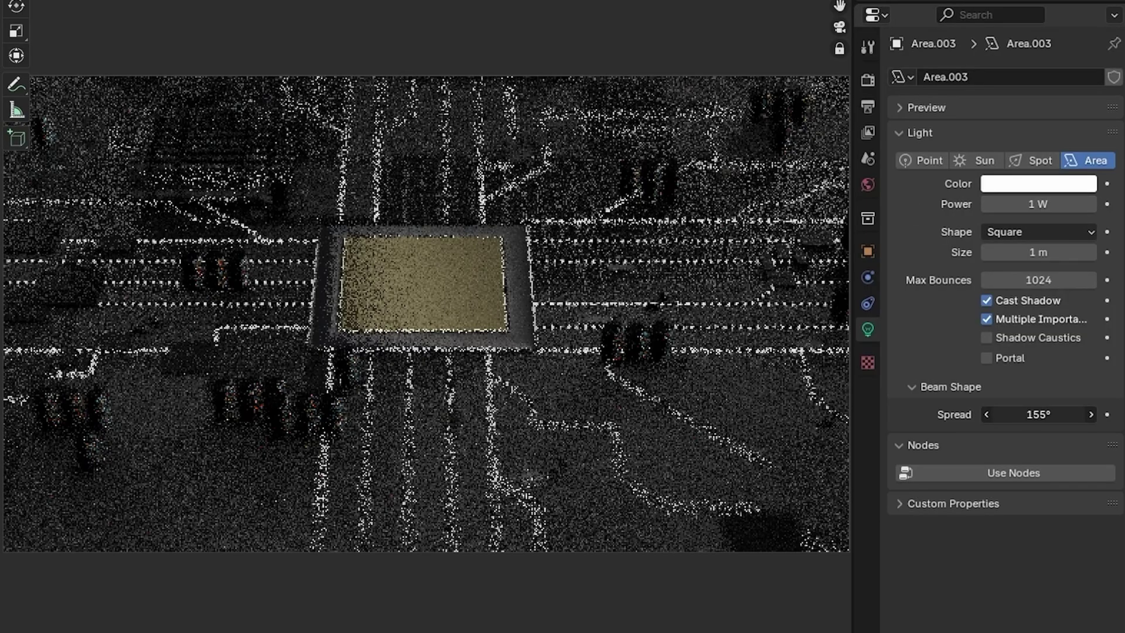
{"action": "left_click_drag", "start_coordinate": [1022, 415], "coordinate": [948, 415]}
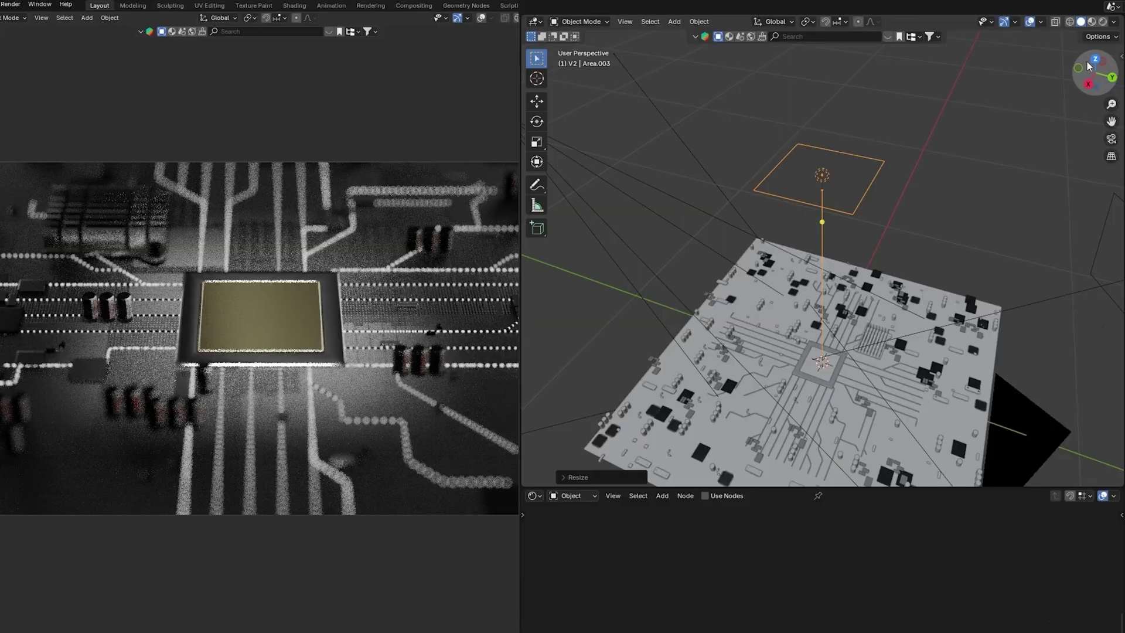
Shift the Area.003 light slightly along X in the top view and shrink it to about the chip's inner square.
{"action": "left_click", "coordinate": [1093, 64]}
{"action": "scroll", "coordinate": [996, 265], "scroll_direction": "up", "scroll_amount": 6}
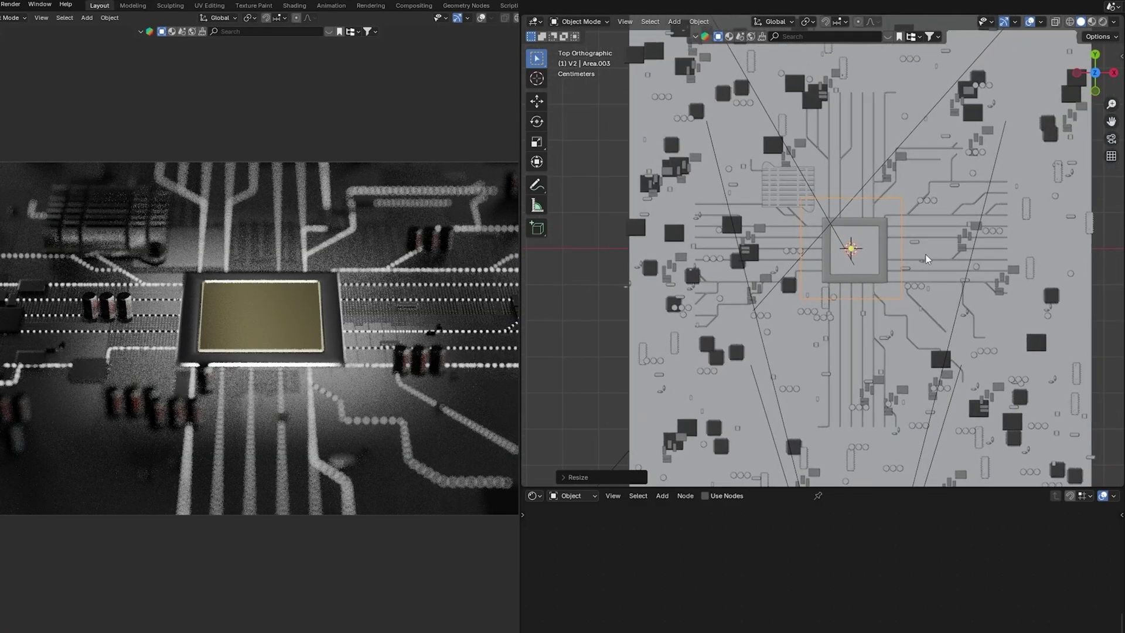
{"action": "key", "text": "g"}
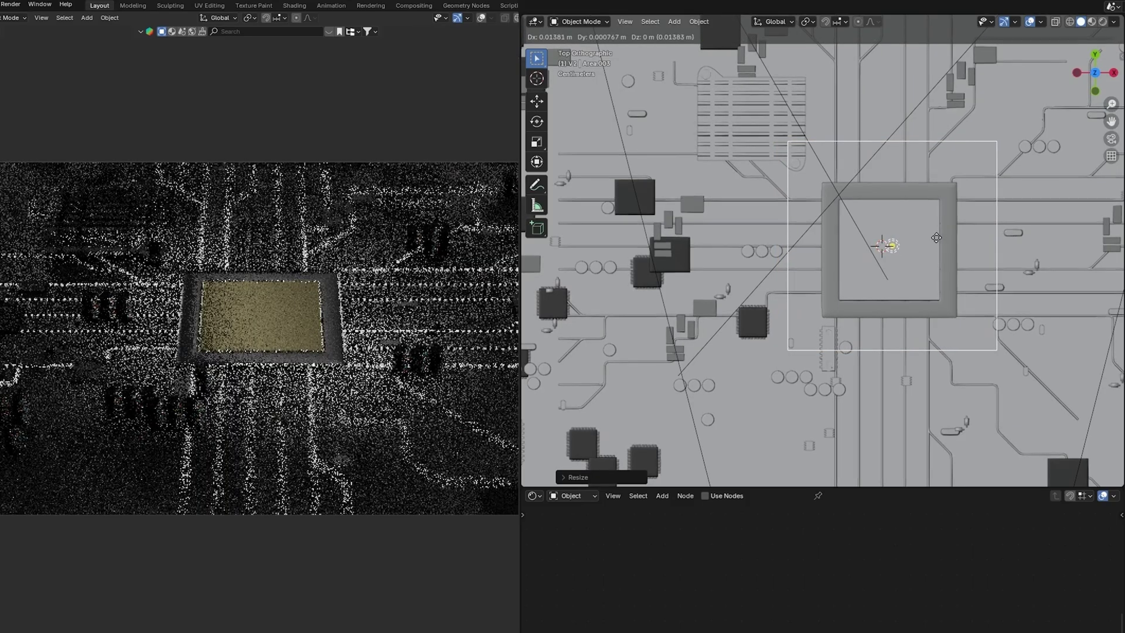
{"action": "left_click", "coordinate": [936, 243]}
{"action": "key", "text": "KP_Decimal"}
{"action": "key", "text": "s"}
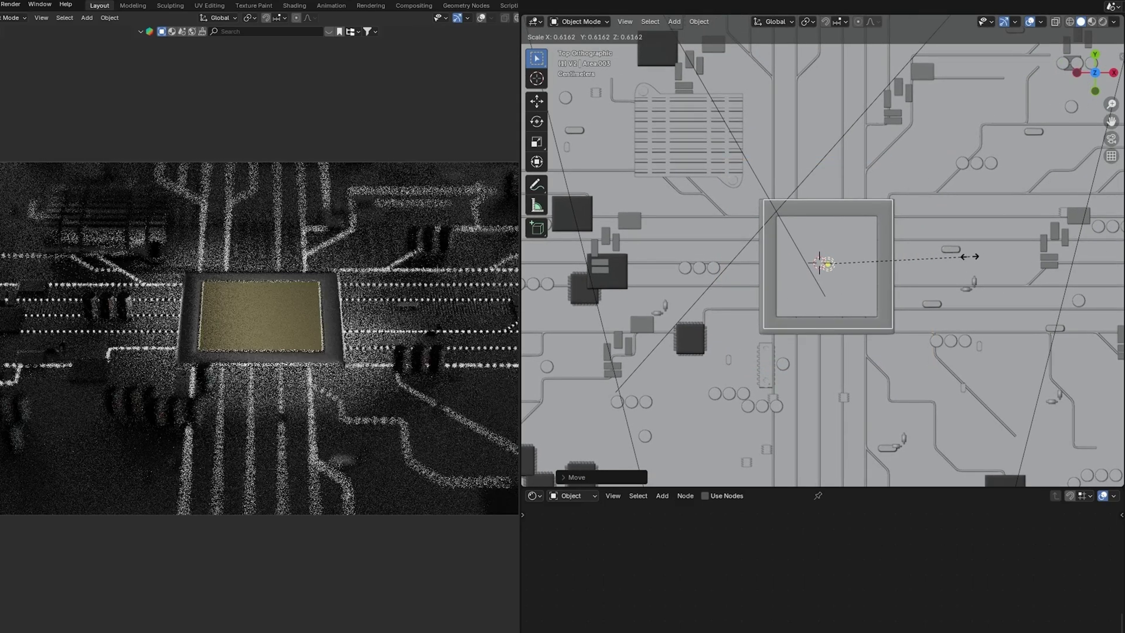
{"action": "left_click", "coordinate": [946, 258]}
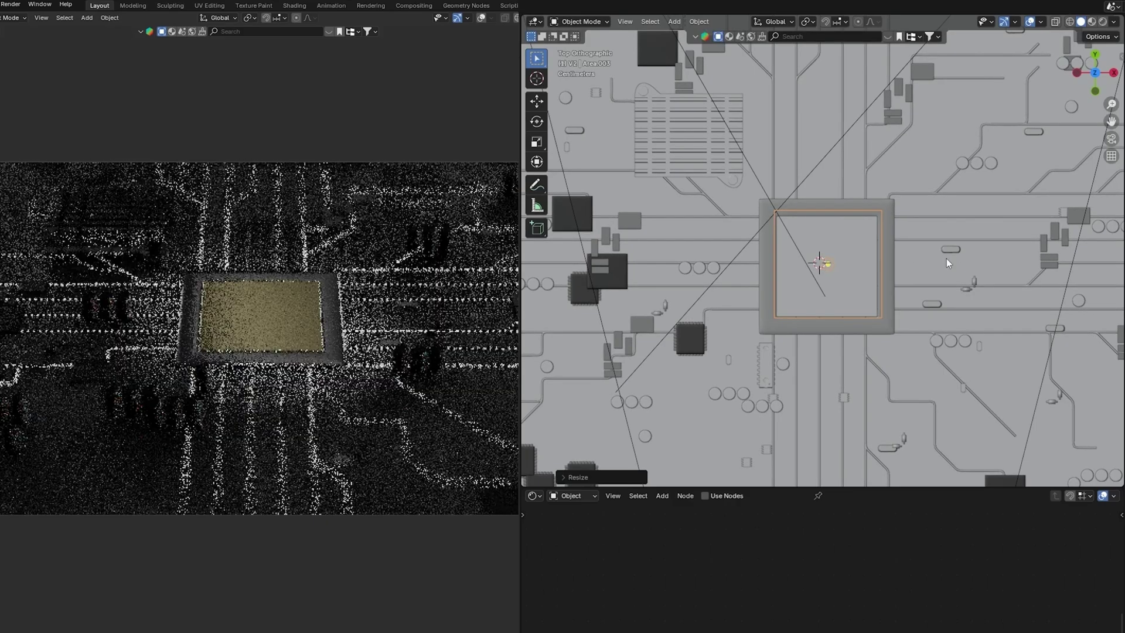
Reposition the Area.003 light over the chip and lower its power.
{"action": "key", "text": "g"}
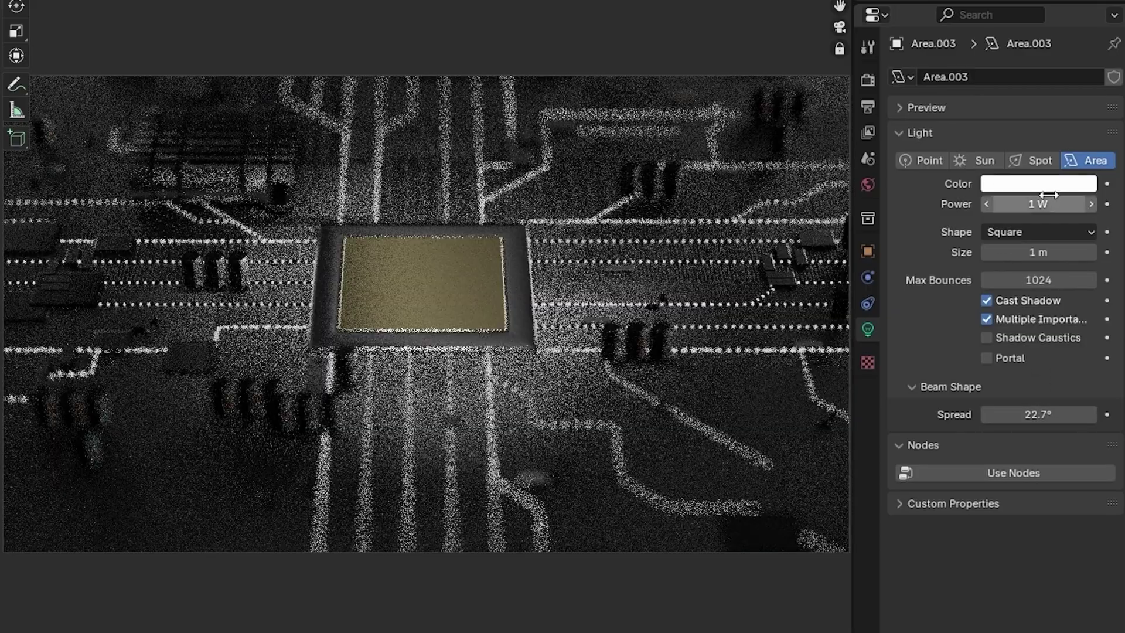
{"action": "left_click_drag", "start_coordinate": [1049, 202], "coordinate": [1029, 202]}
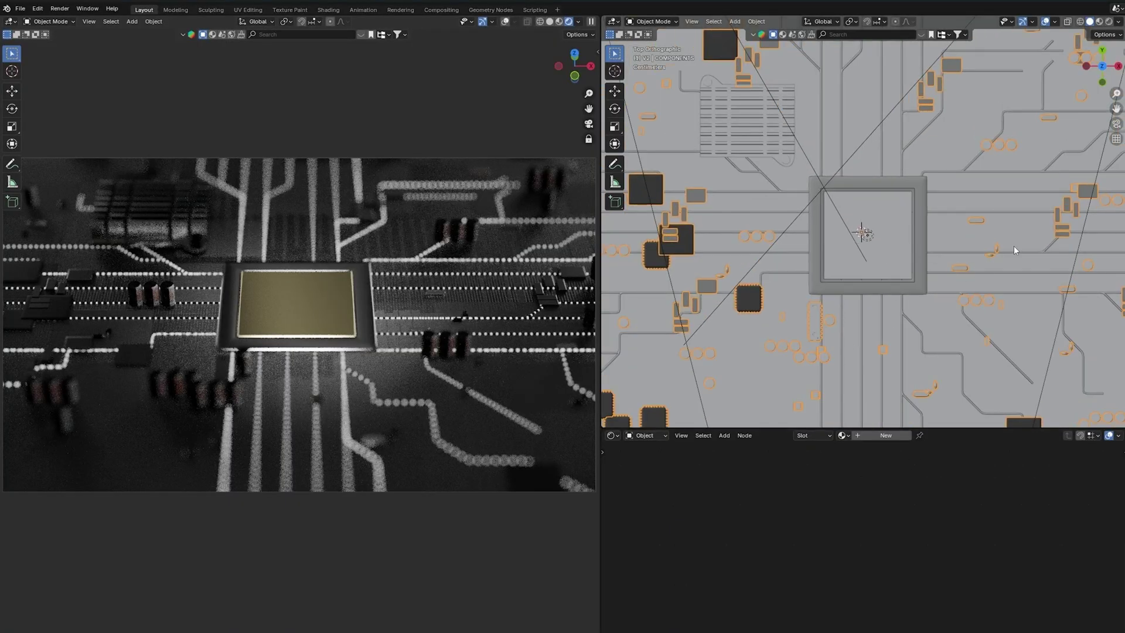
Replace the shader editor with the Geometry Node Editor showing the COMPONENTS node tree.
{"action": "left_click", "coordinate": [612, 435]}
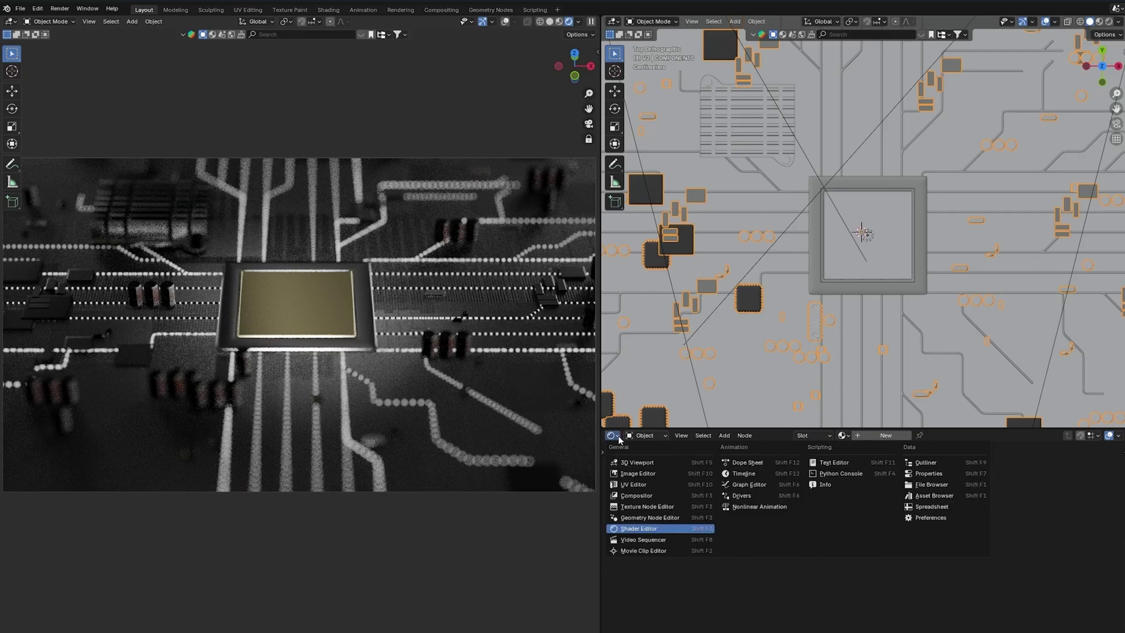
{"action": "left_click", "coordinate": [651, 528]}
{"action": "middle_click_drag", "start_coordinate": [944, 598], "coordinate": [941, 522]}
{"action": "scroll", "coordinate": [803, 595], "scroll_direction": "up", "scroll_amount": 4}
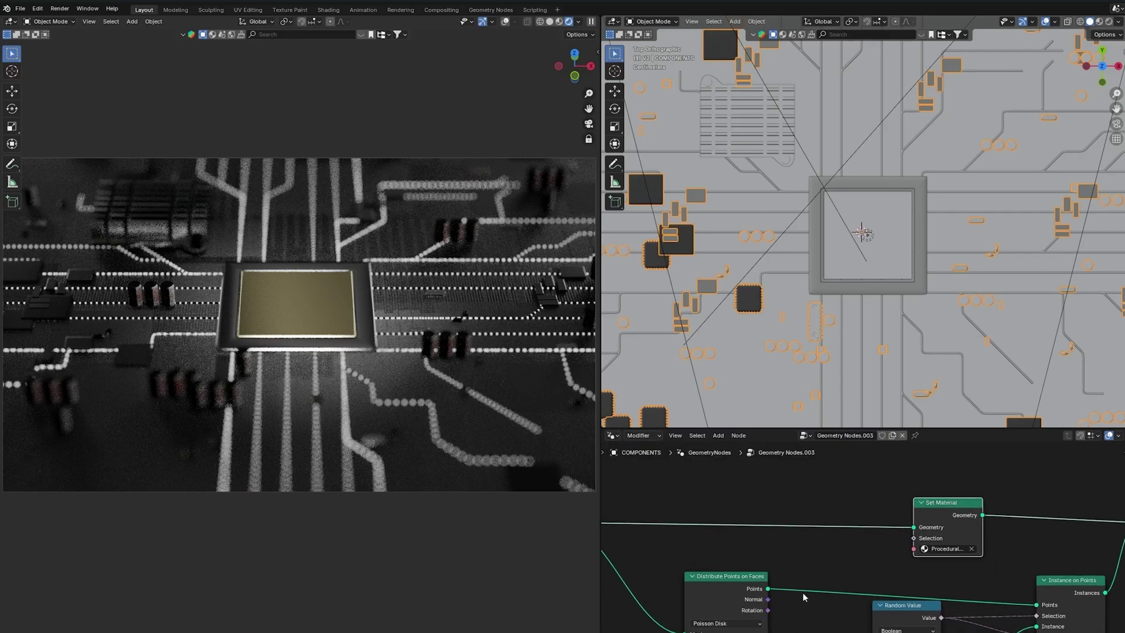
Advance the Distribute Points on Faces seed one value at a time past 3 to rearrange the components around the chip.
{"action": "middle_click_drag", "start_coordinate": [803, 595], "coordinate": [920, 497]}
{"action": "scroll", "coordinate": [929, 550], "scroll_direction": "up", "scroll_amount": 9}
{"action": "middle_click_drag", "start_coordinate": [908, 590], "coordinate": [927, 568]}
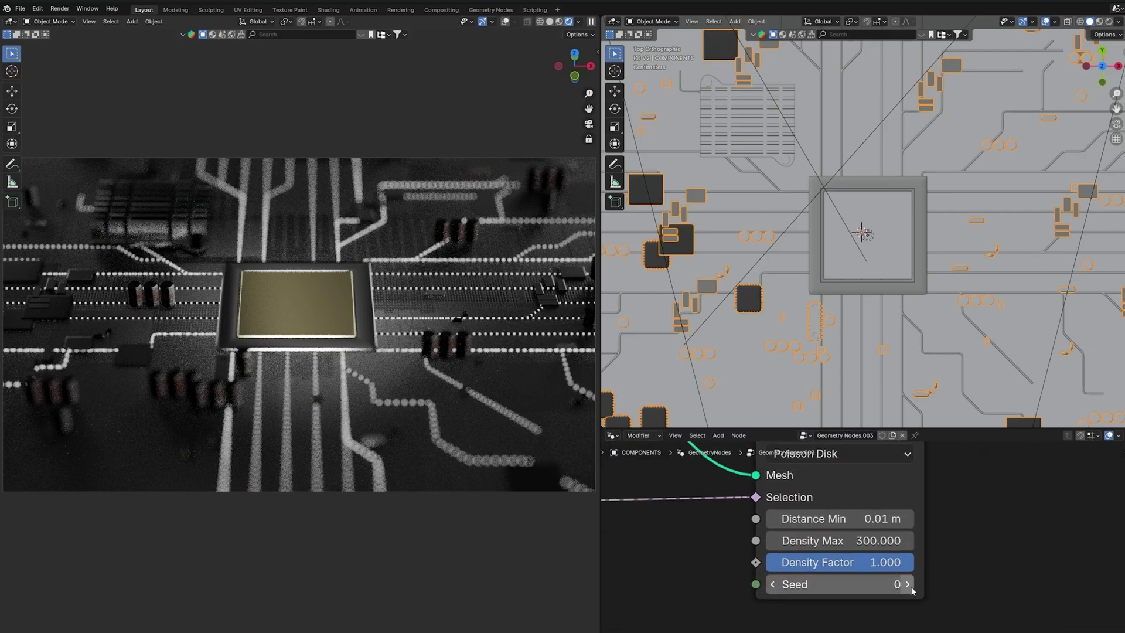
{"action": "left_click", "coordinate": [908, 584]}
{"action": "left_click", "coordinate": [910, 586]}
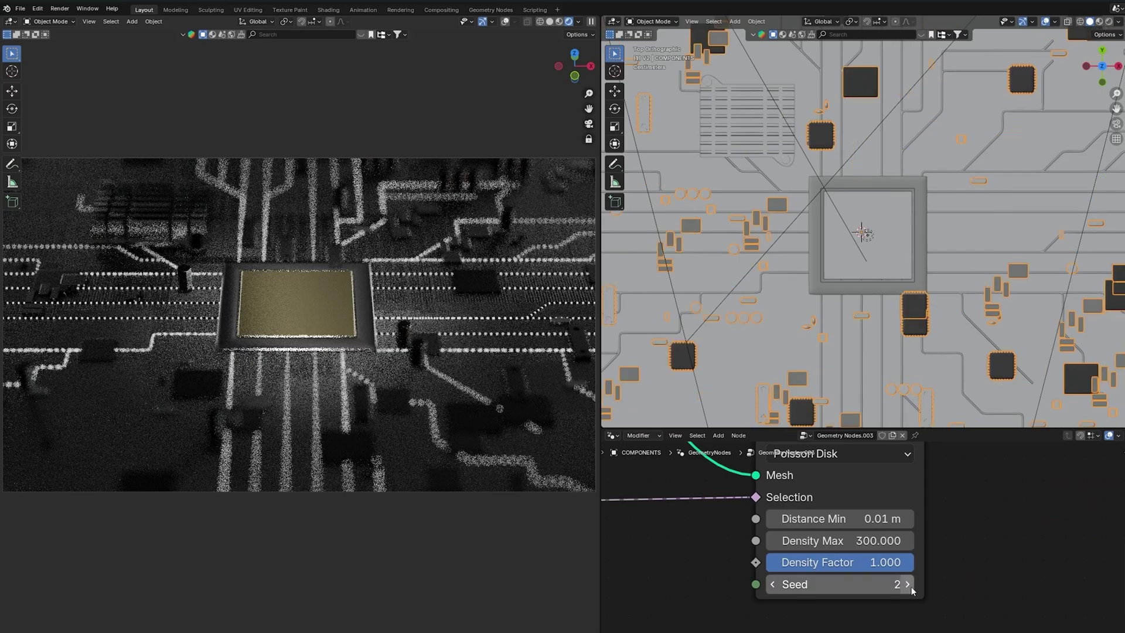
{"action": "left_click", "coordinate": [910, 587]}
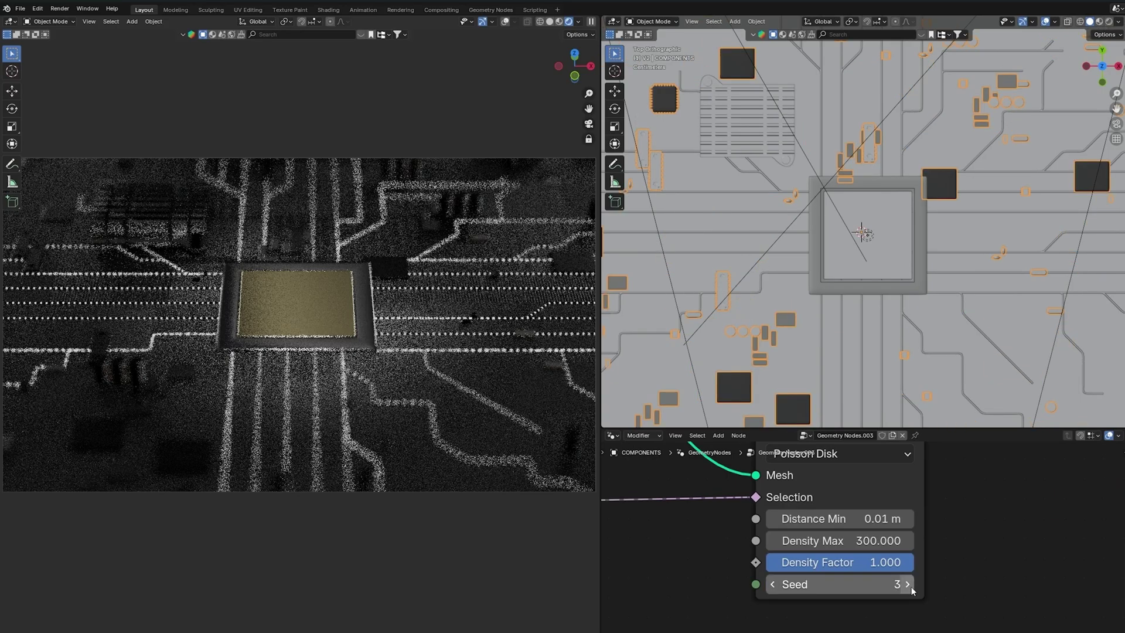
{"action": "left_click", "coordinate": [908, 585]}
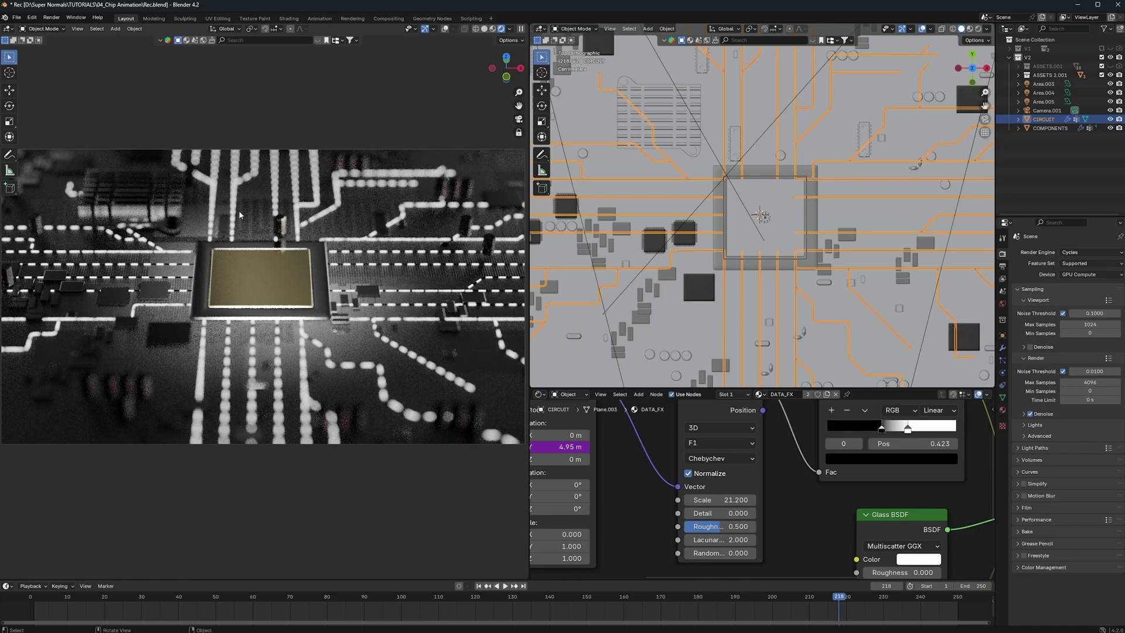
Change the top-view viewport area to the Compositor and save the file.
{"action": "left_click", "coordinate": [539, 28]}
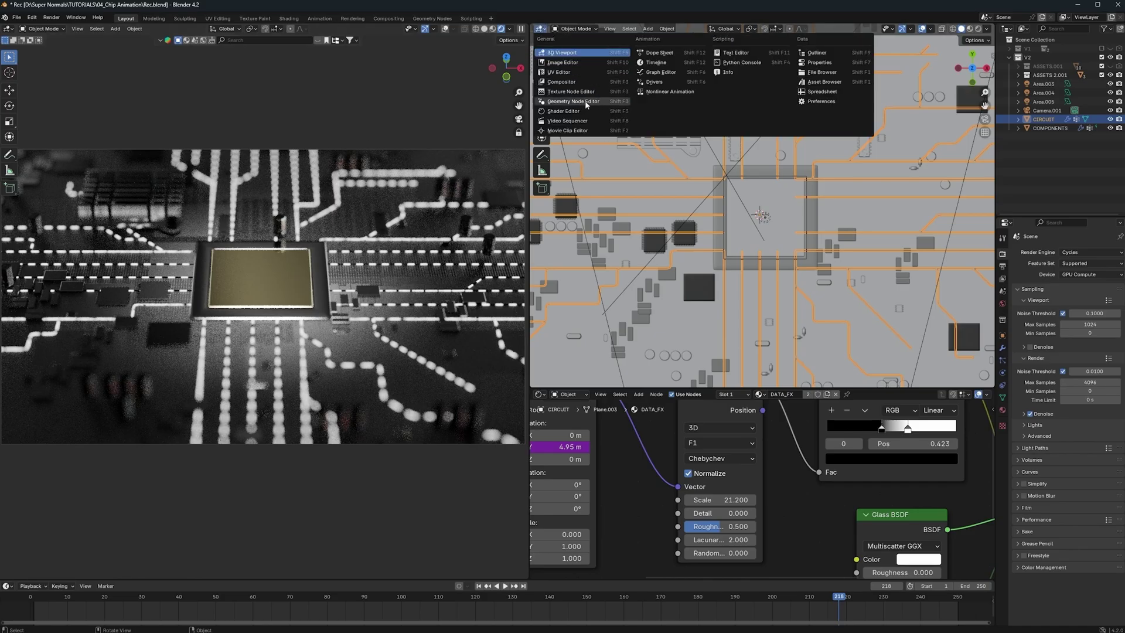
{"action": "left_click", "coordinate": [580, 79]}
{"action": "key", "text": "ctrl+s"}
Check the scene's output format settings and its Cycles render and sampling settings.
{"action": "left_click", "coordinate": [1002, 267]}
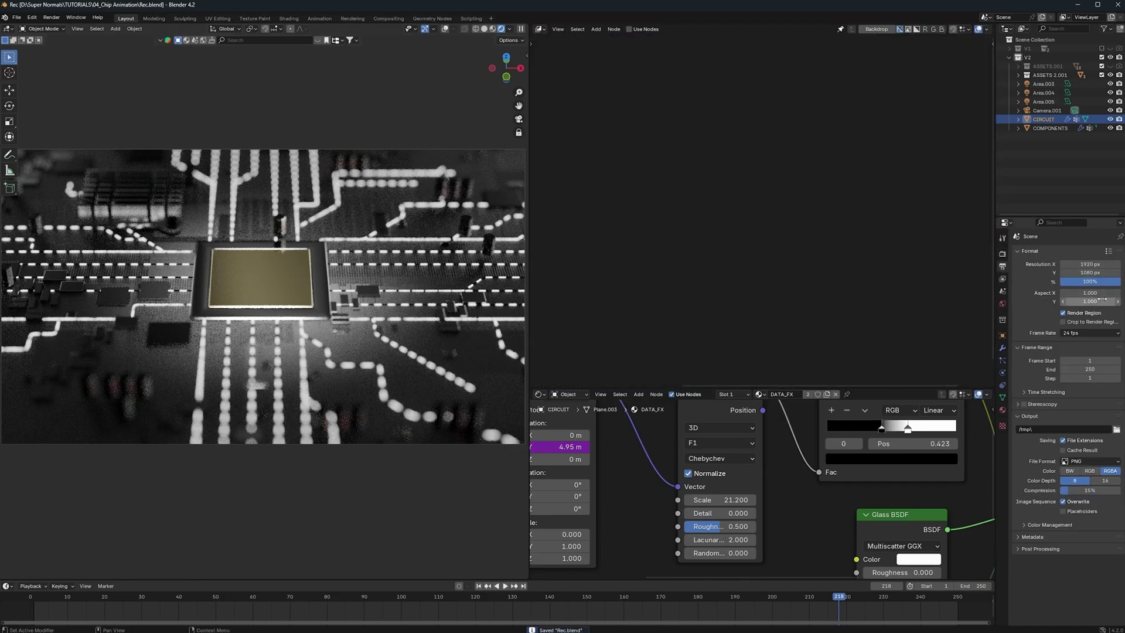
{"action": "left_click", "coordinate": [1002, 253]}
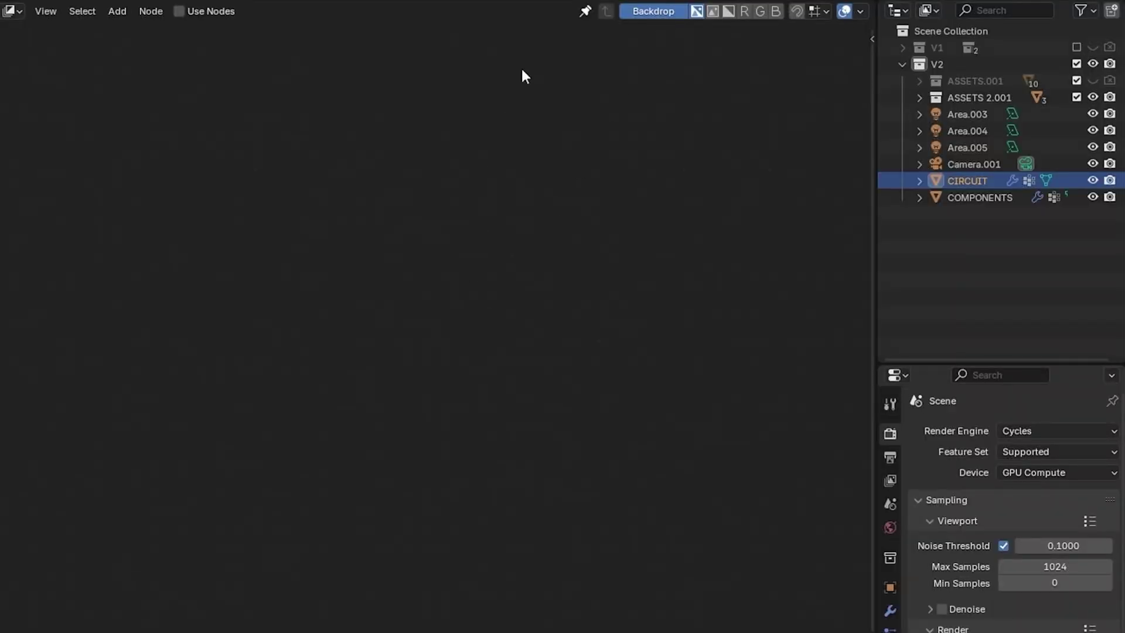
Enable compositing nodes and move the Composite node away from Render Layers to make room between them.
{"action": "left_click", "coordinate": [183, 12]}
{"action": "middle_click_drag", "start_coordinate": [221, 310], "coordinate": [353, 445]}
{"action": "scroll", "coordinate": [354, 445], "scroll_direction": "up", "scroll_amount": 3}
{"action": "middle_click_drag", "start_coordinate": [125, 205], "coordinate": [172, 345]}
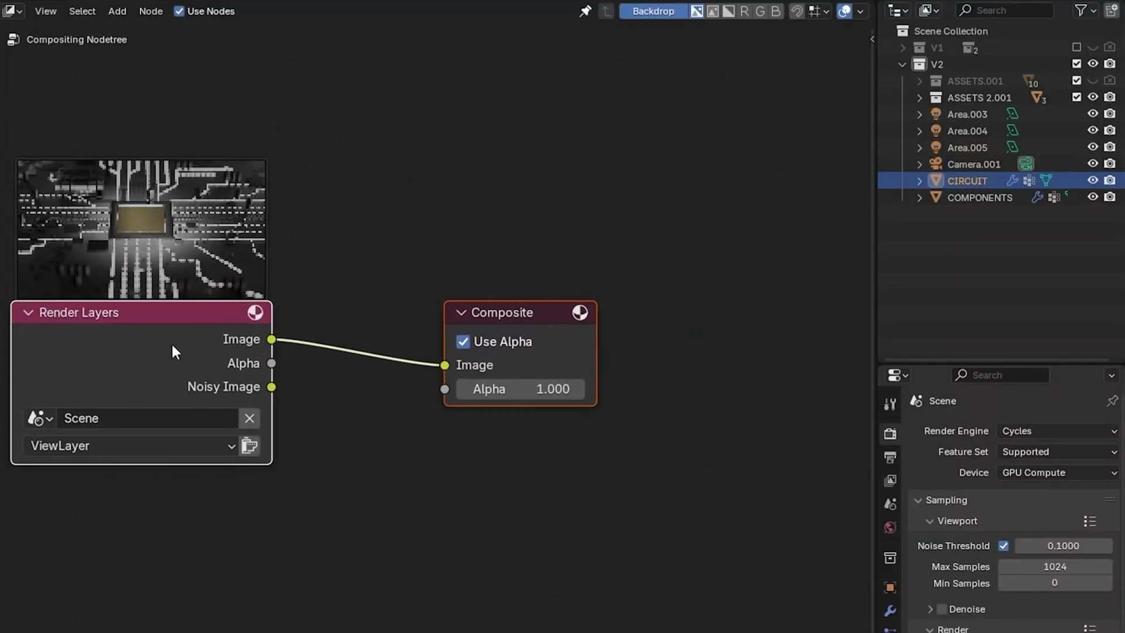
{"action": "left_click_drag", "start_coordinate": [465, 311], "coordinate": [707, 320]}
Add a Glare node and insert it on the image link between Render Layers and Composite.
{"action": "key", "text": "shift+a"}
{"action": "left_click", "coordinate": [494, 389]}
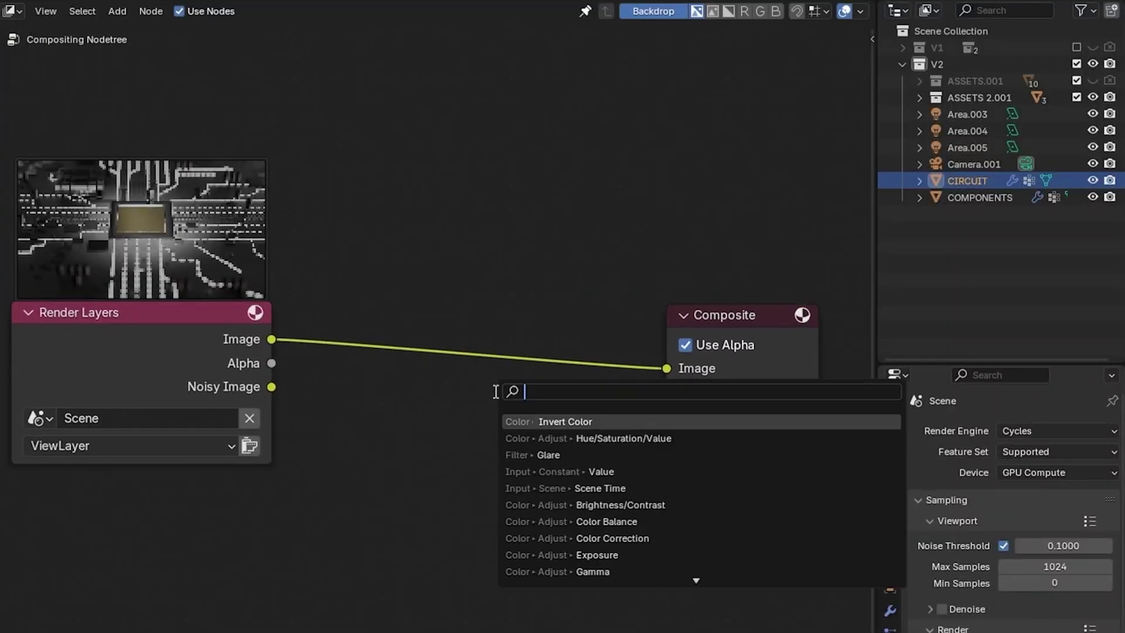
{"action": "type", "text": "glar"}
{"action": "key", "text": "Return"}
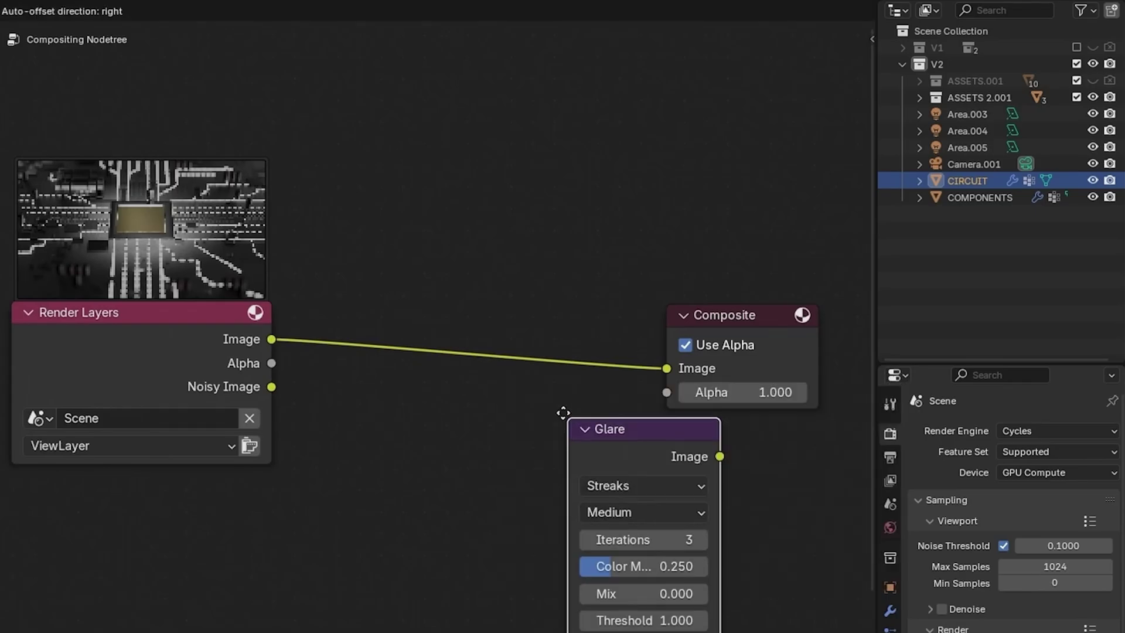
{"action": "left_click", "coordinate": [427, 292]}
{"action": "middle_click_drag", "start_coordinate": [713, 313], "coordinate": [610, 262]}
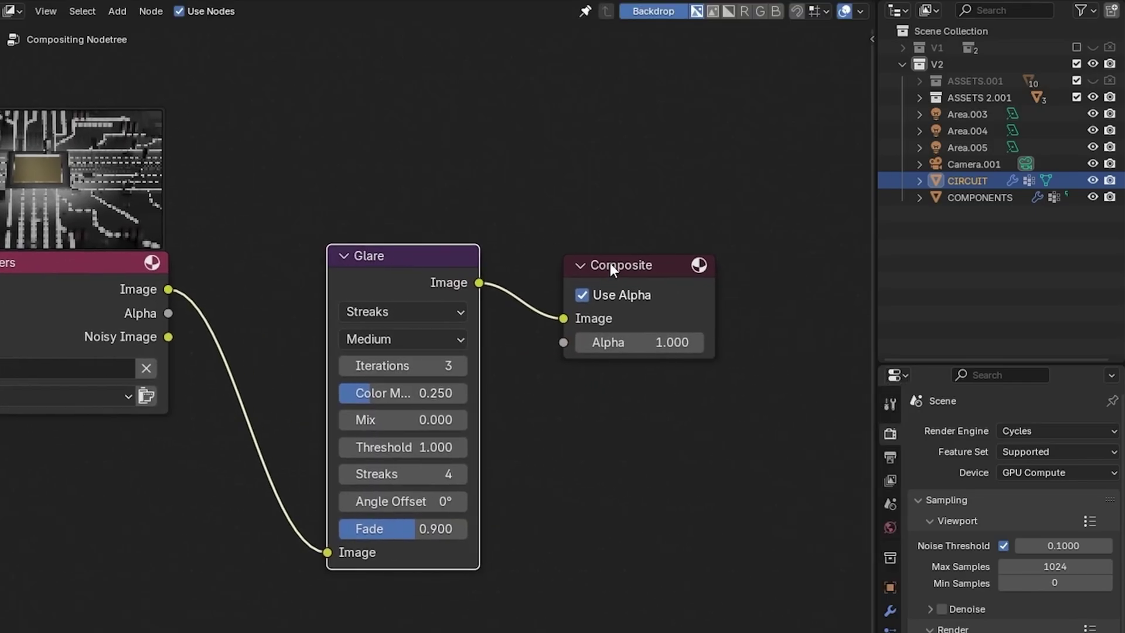
Connect the Glare output to a Viewer node for a backdrop preview and place the Viewer below Composite.
{"action": "left_click", "coordinate": [396, 265], "text": "ctrl+shift"}
{"action": "left_click_drag", "start_coordinate": [610, 286], "coordinate": [661, 404]}
{"action": "scroll", "coordinate": [501, 351], "scroll_direction": "down", "scroll_amount": 1}
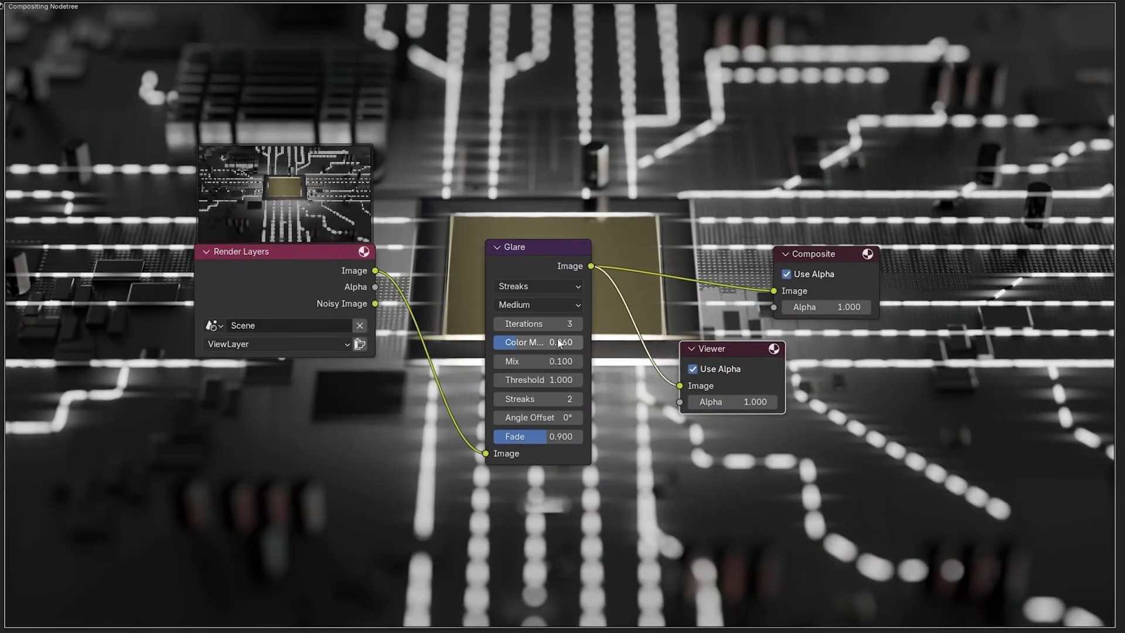
Try the Bloom glare type on the Glare node and adjust its settings.
{"action": "left_click", "coordinate": [423, 320]}
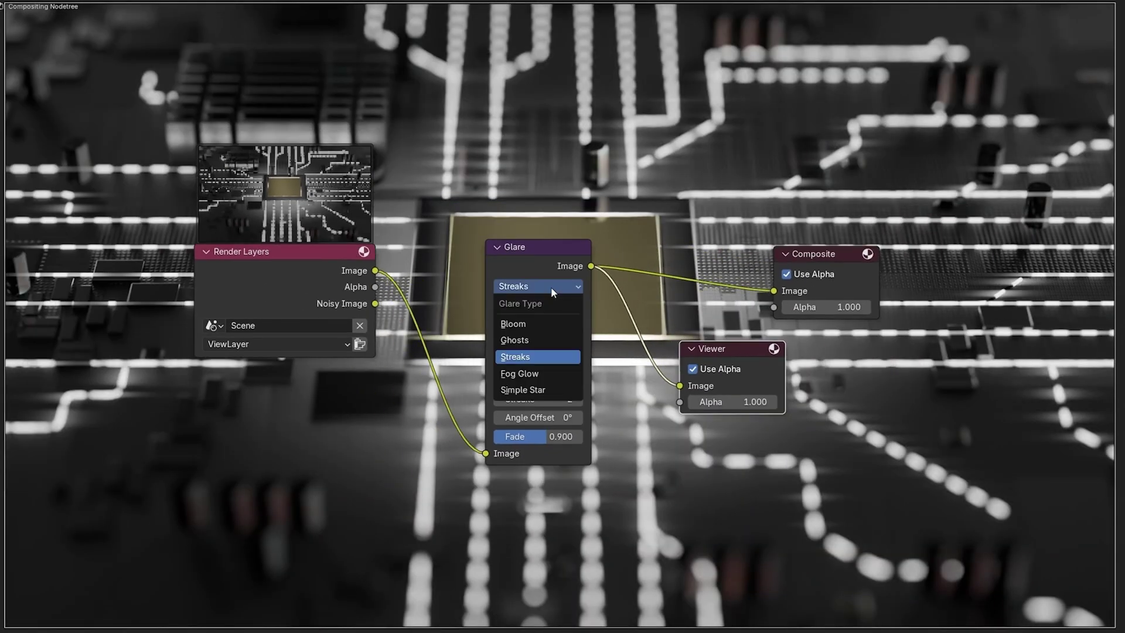
{"action": "left_click", "coordinate": [524, 322]}
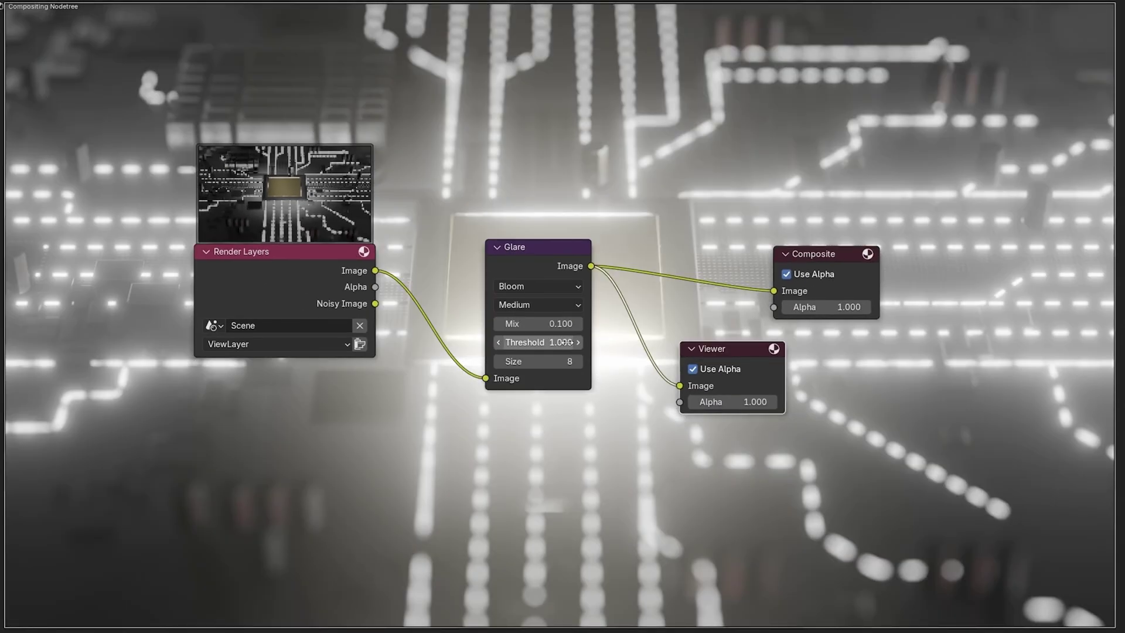
{"action": "scroll", "coordinate": [556, 316], "scroll_direction": "up", "scroll_amount": 2}
{"action": "left_click_drag", "start_coordinate": [545, 360], "coordinate": [504, 360]}
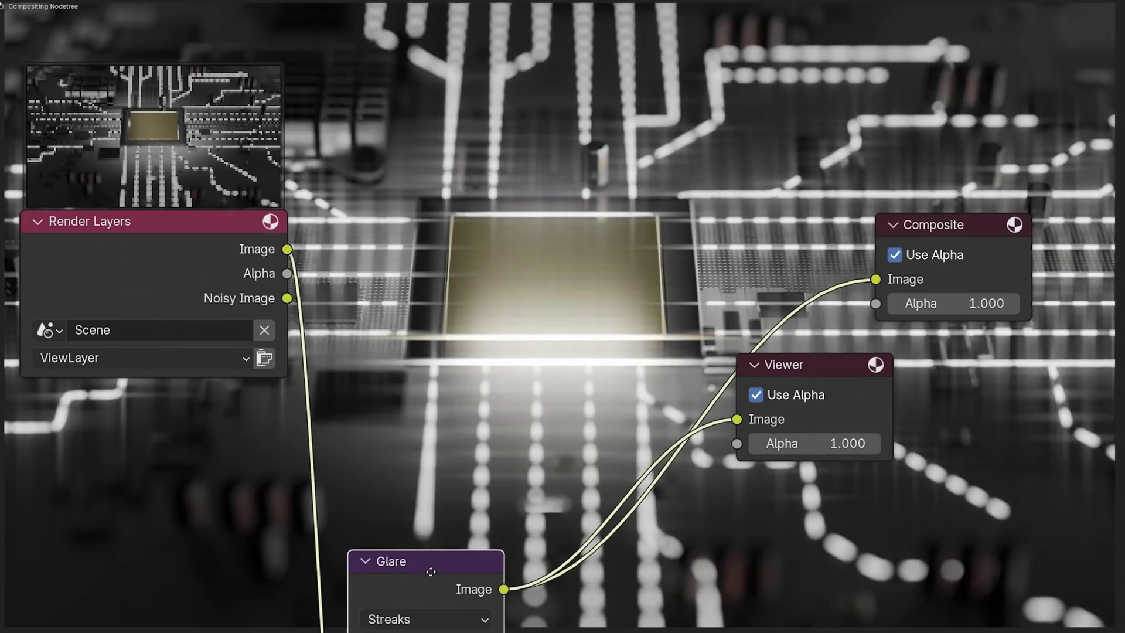
Arrange the nodes with Glare between Render Layers and the outputs, and set the Streaks glare's mix to 0.000 and threshold to 3.400.
{"action": "mouse_move", "coordinate": [425, 570]}
{"action": "left_mouse_down"}
{"action": "mouse_move", "coordinate": [374, 525]}
{"action": "mouse_move", "coordinate": [512, 211]}
{"action": "left_mouse_up"}
{"action": "left_click_drag", "start_coordinate": [915, 125], "coordinate": [172, 491]}
{"action": "key", "text": "g"}
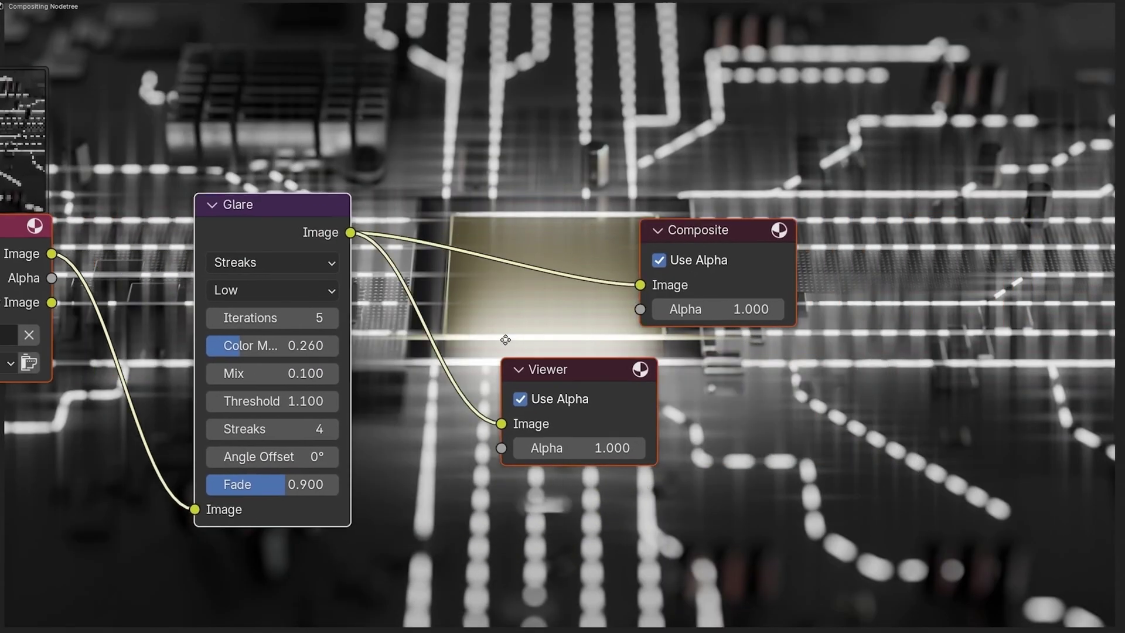
{"action": "left_click", "coordinate": [541, 426]}
{"action": "scroll", "coordinate": [674, 257], "scroll_direction": "up", "scroll_amount": 3, "text": "ctrl"}
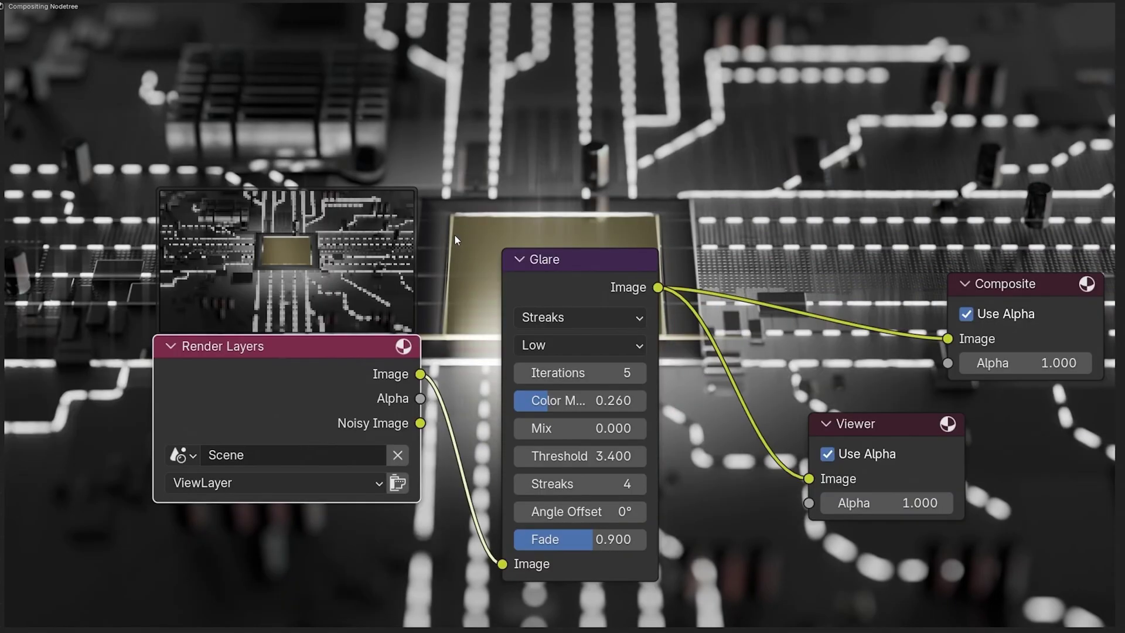
{"action": "left_click_drag", "start_coordinate": [206, 385], "coordinate": [221, 362]}
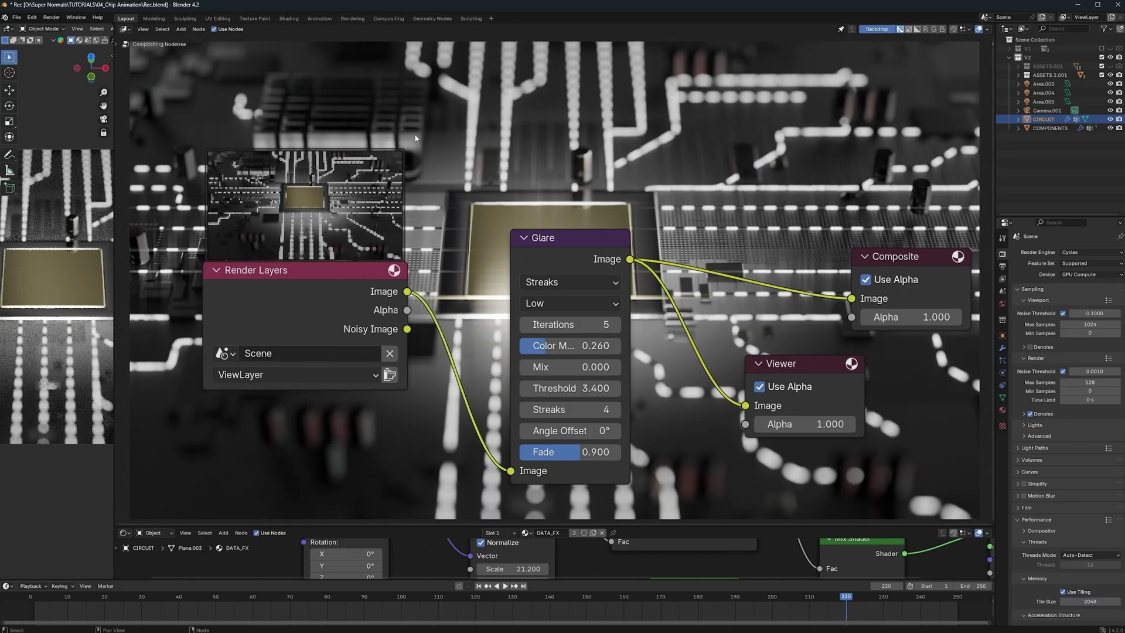
Widen the rendered camera viewport beside the compositor and save the file.
{"action": "left_click_drag", "start_coordinate": [112, 107], "coordinate": [665, 107]}
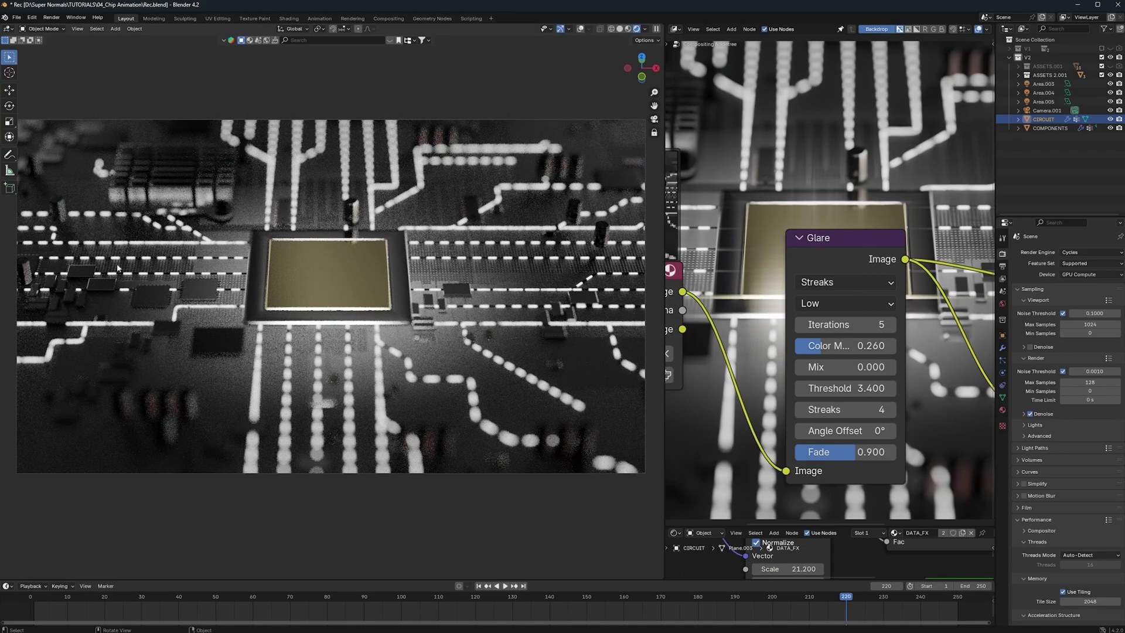
{"action": "key", "text": "ctrl+s"}
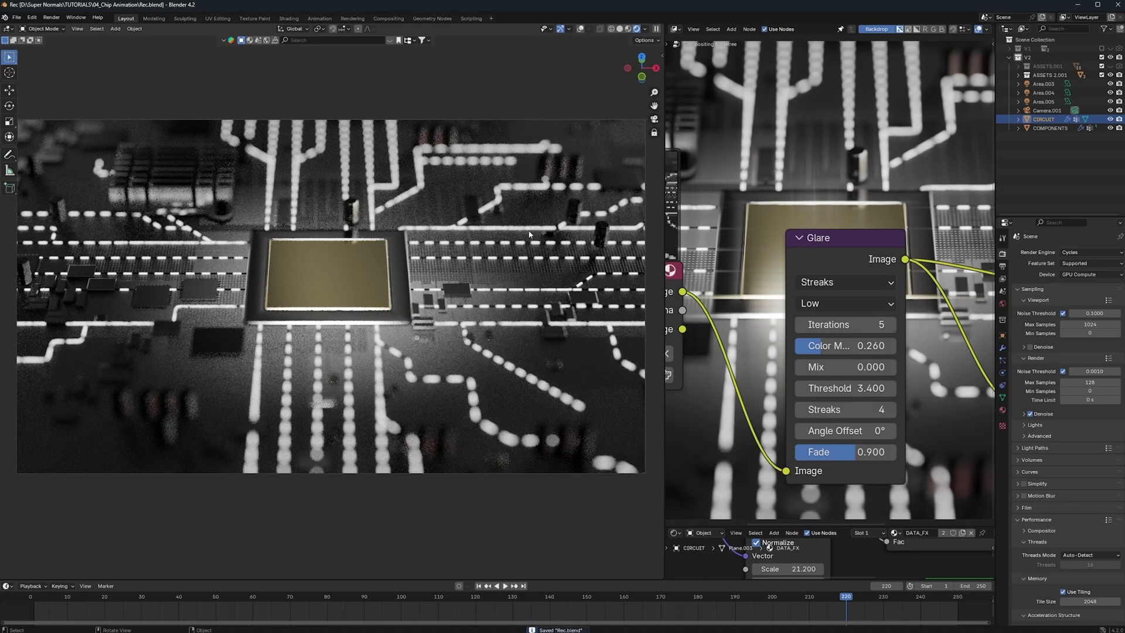